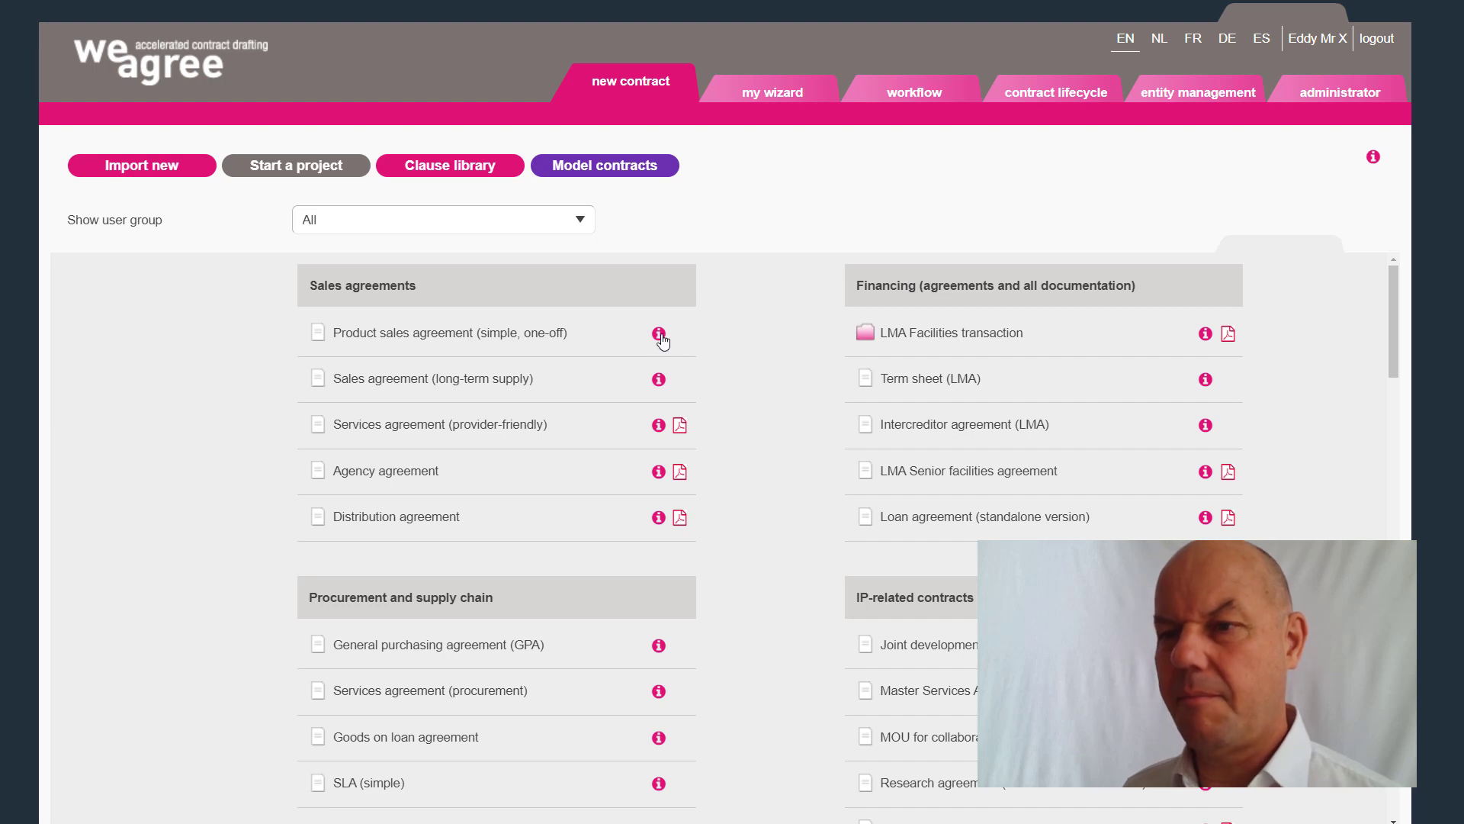
# Filter the contract list by the Procurement user group to view its templates, and return to showing all user groups.
pyautogui.click(312, 222)
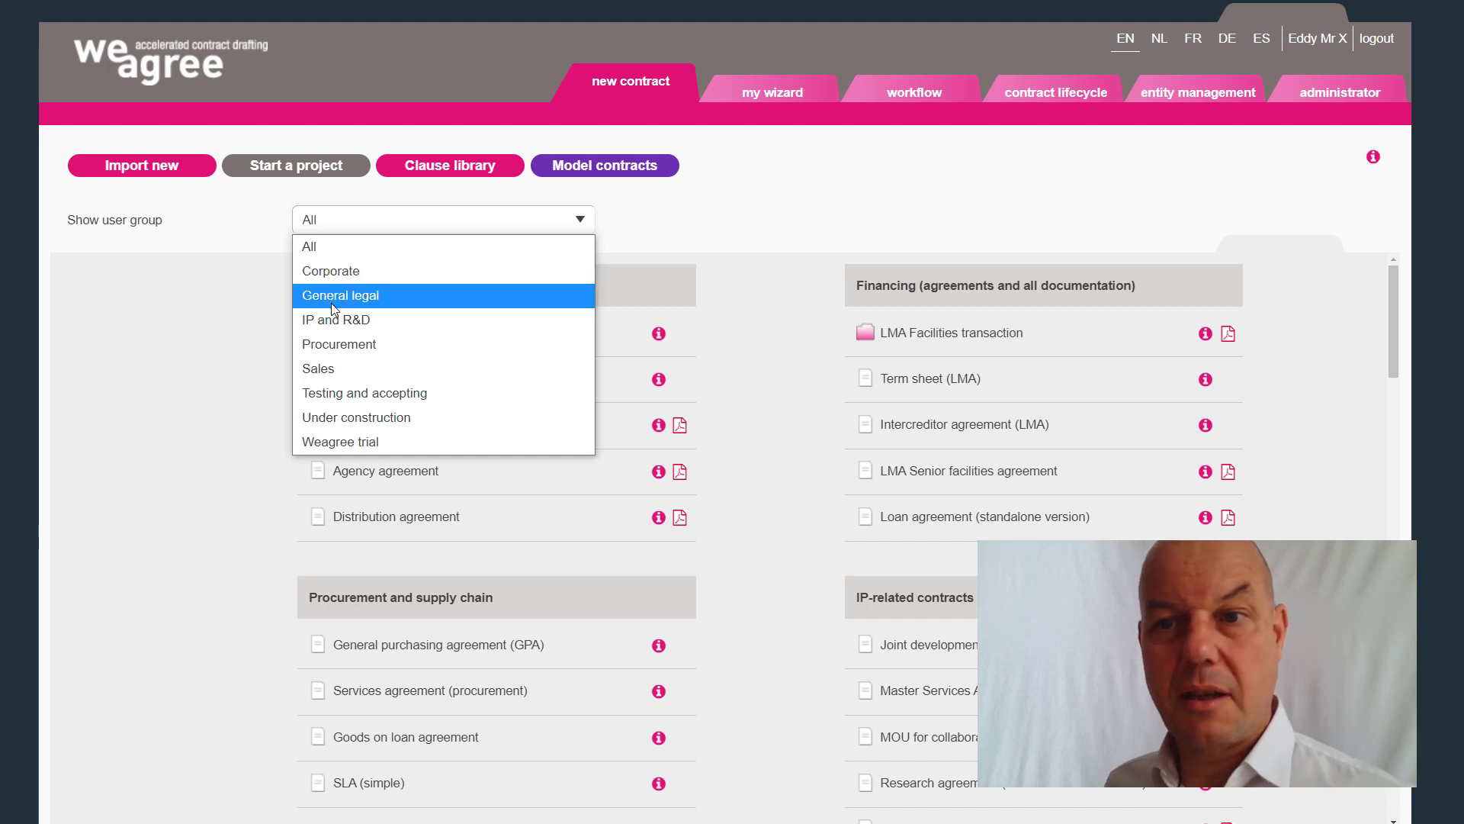
pyautogui.click(337, 342)
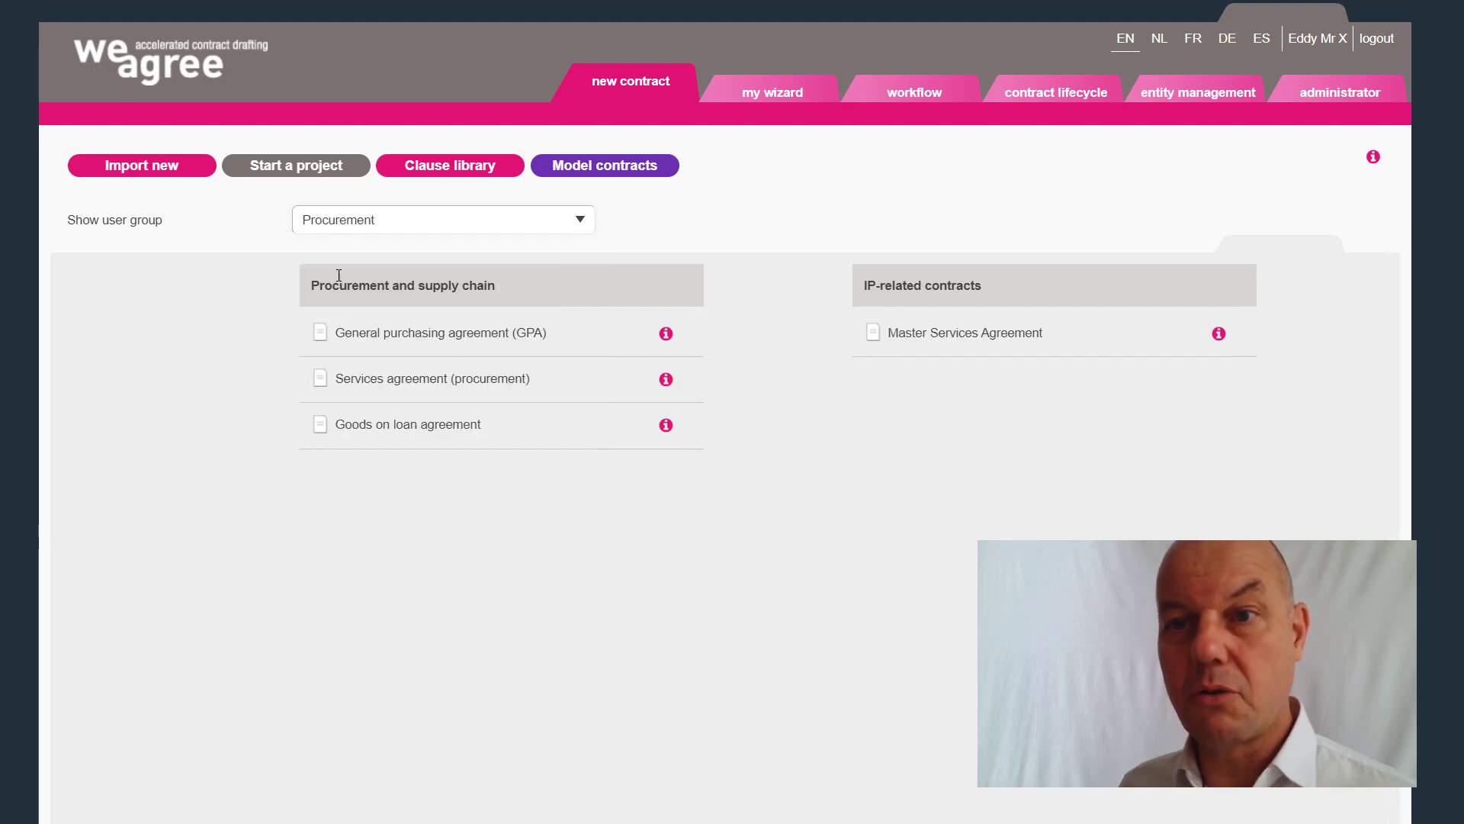
pyautogui.click(353, 221)
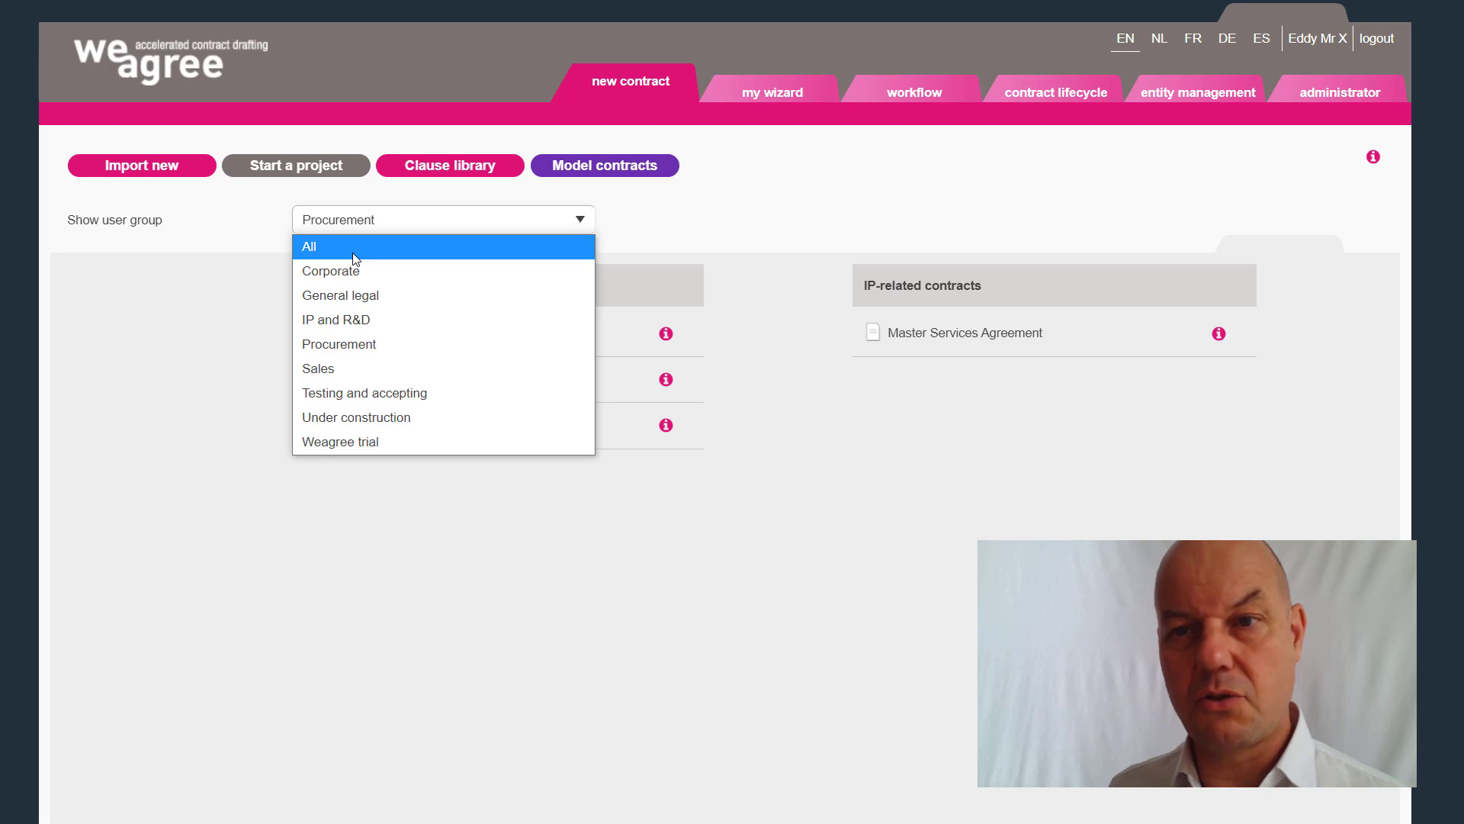
pyautogui.click(355, 251)
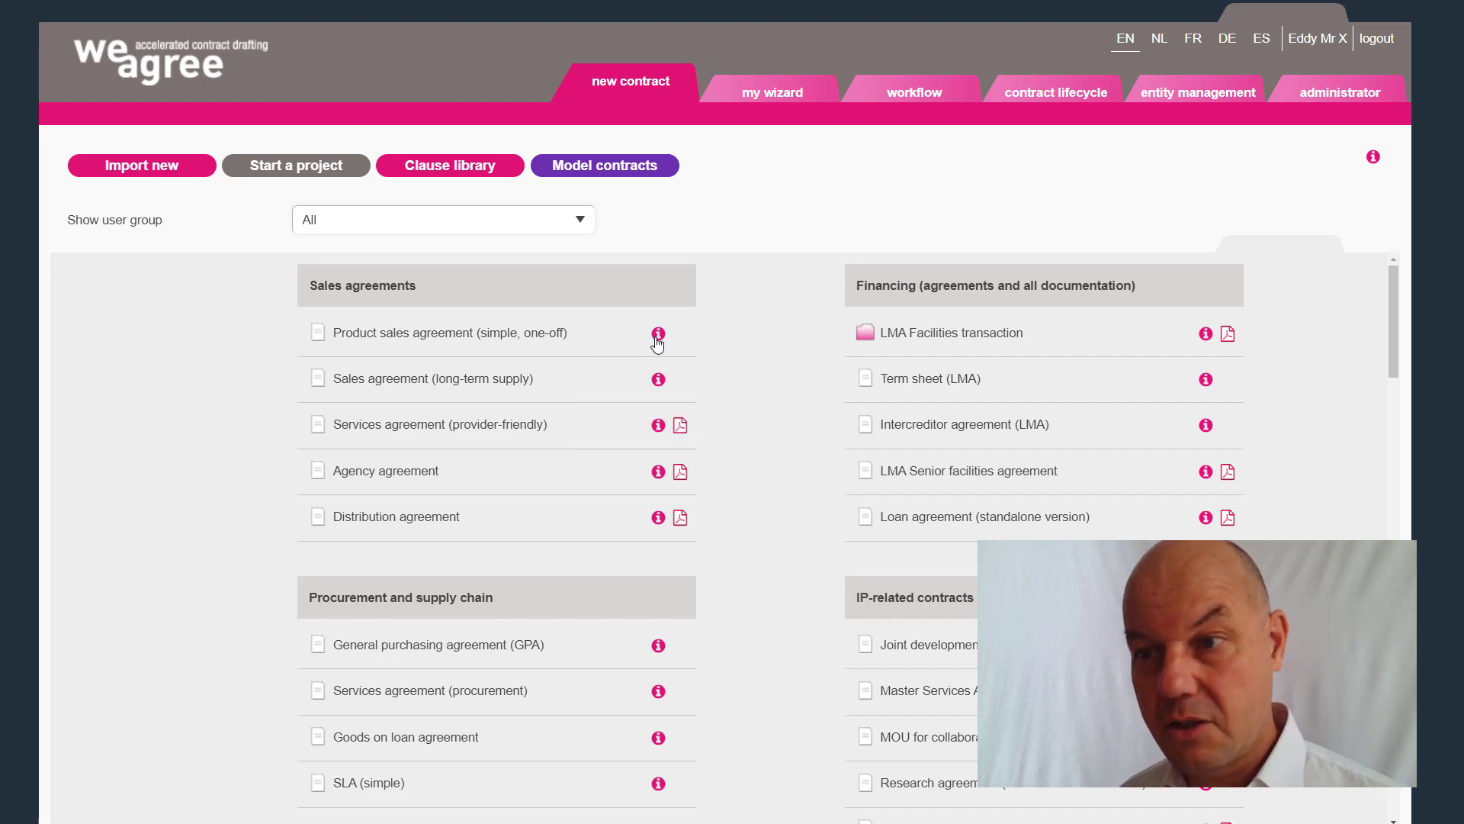
pyautogui.moveTo(1205, 338)
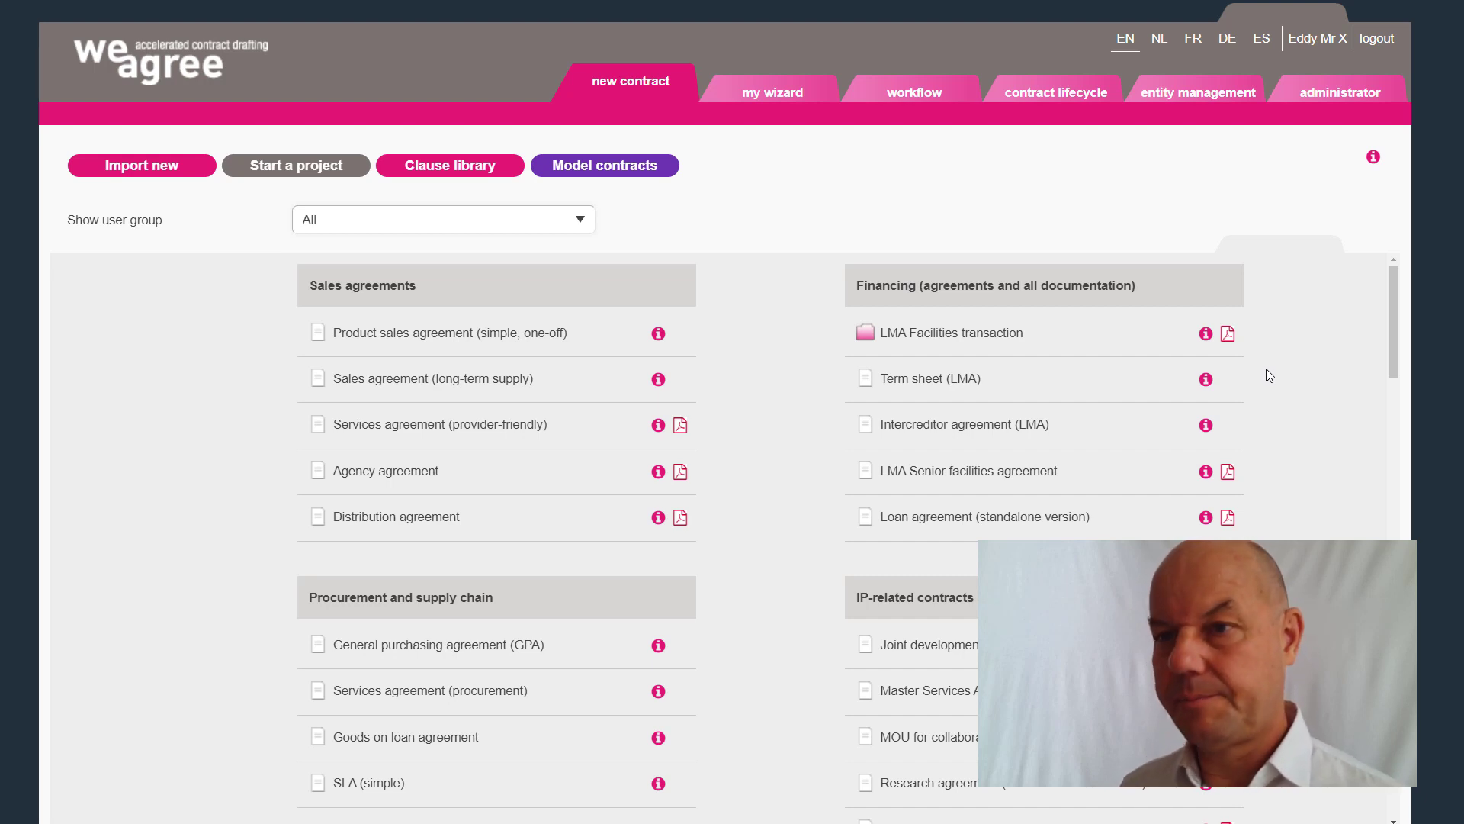
# Start a new contract template in the administrator area and name it "Evaluation Licence Agreement - WW".
pyautogui.click(1339, 102)
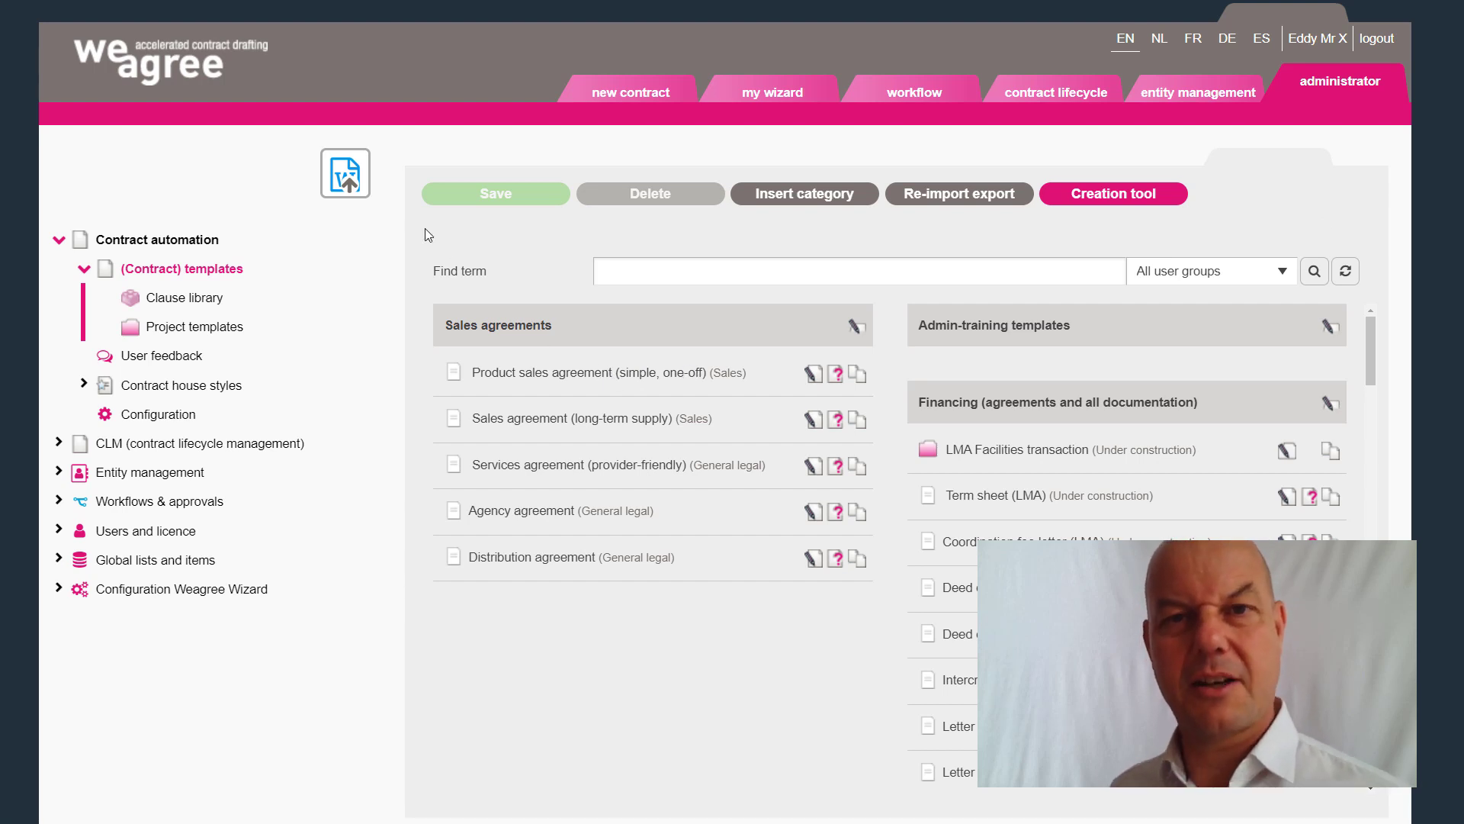
pyautogui.click(344, 178)
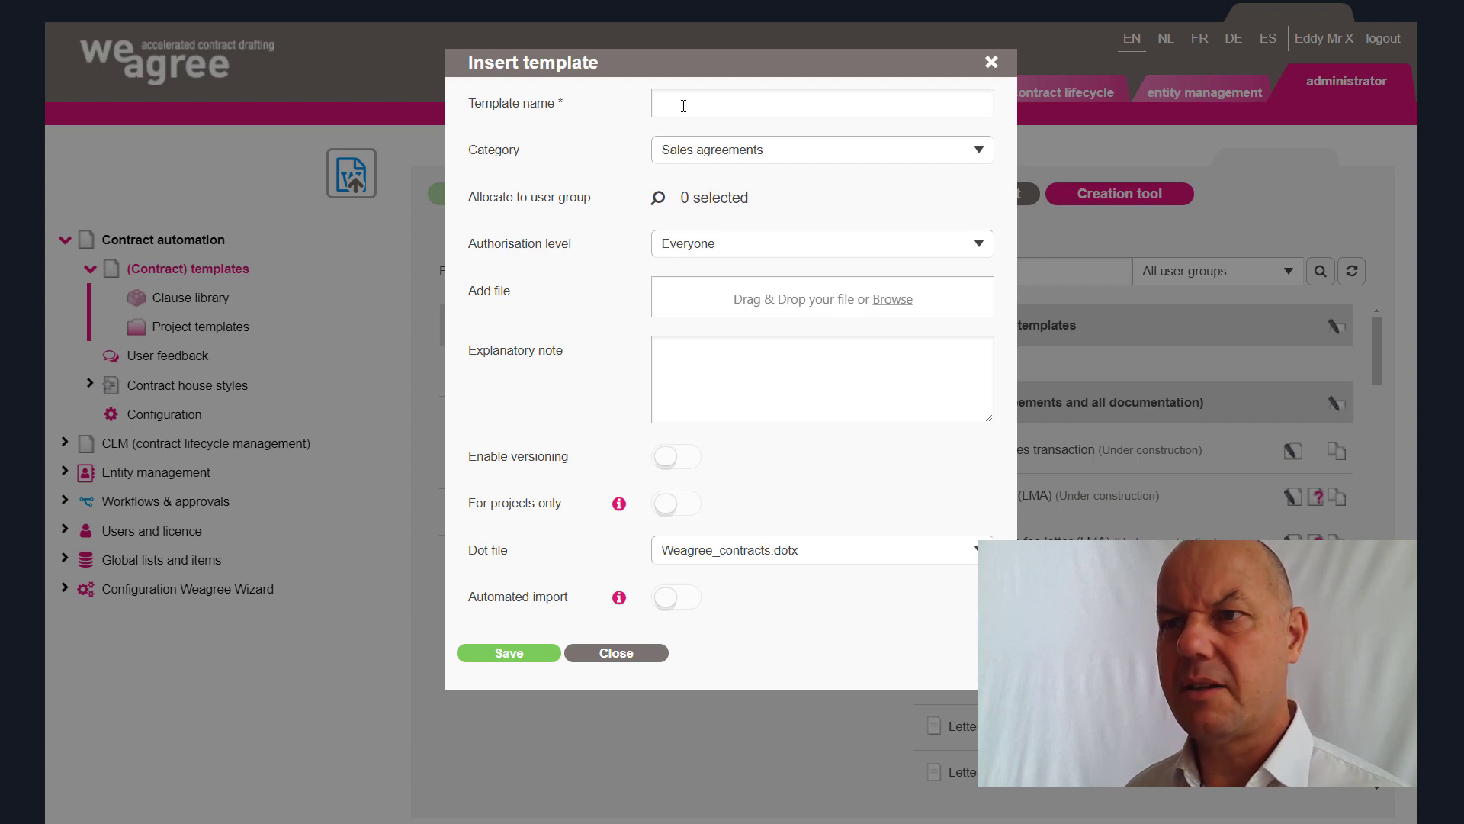
pyautogui.click(684, 106)
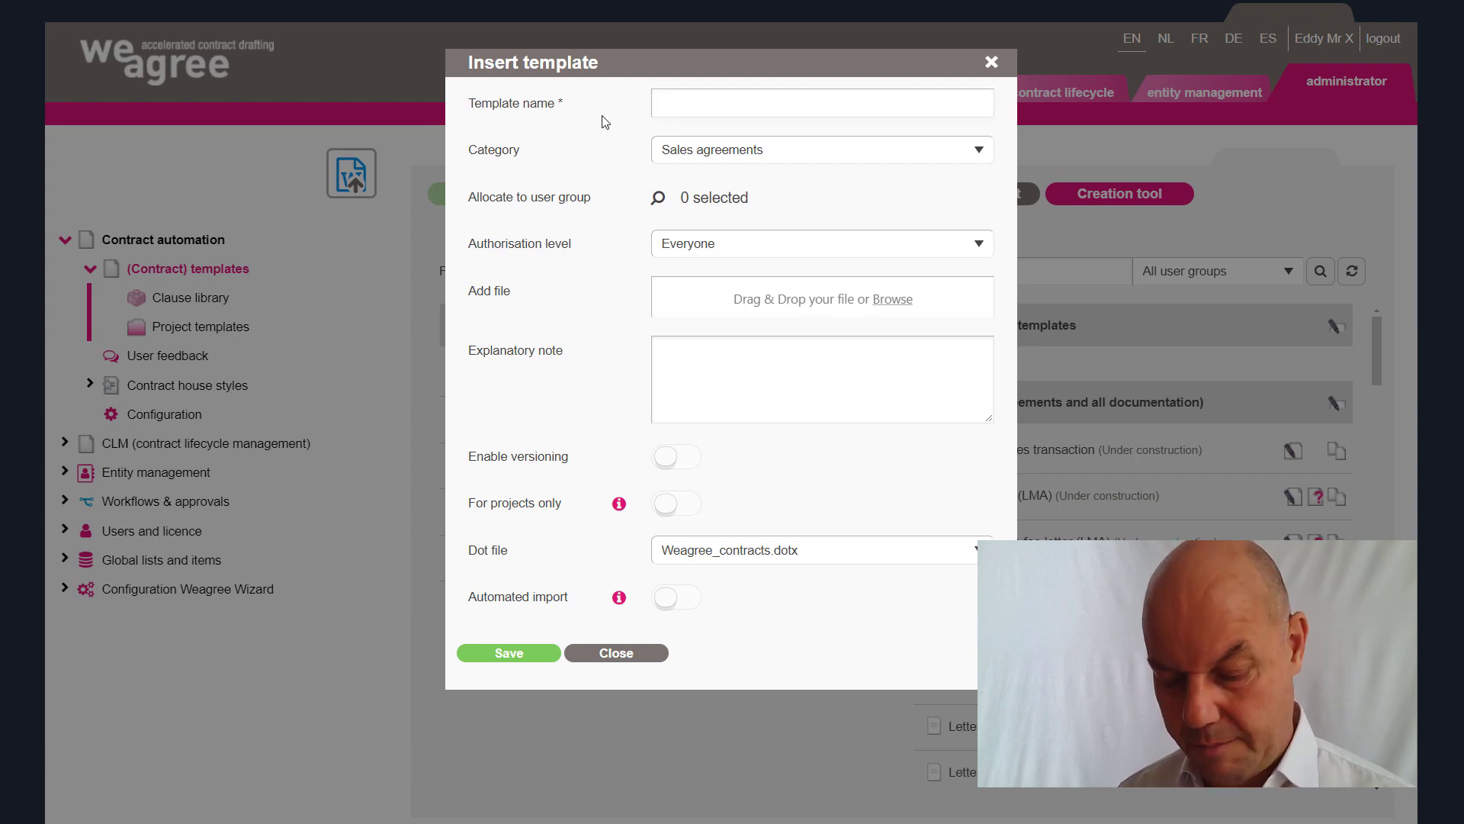
pyautogui.write('Evaluation ')
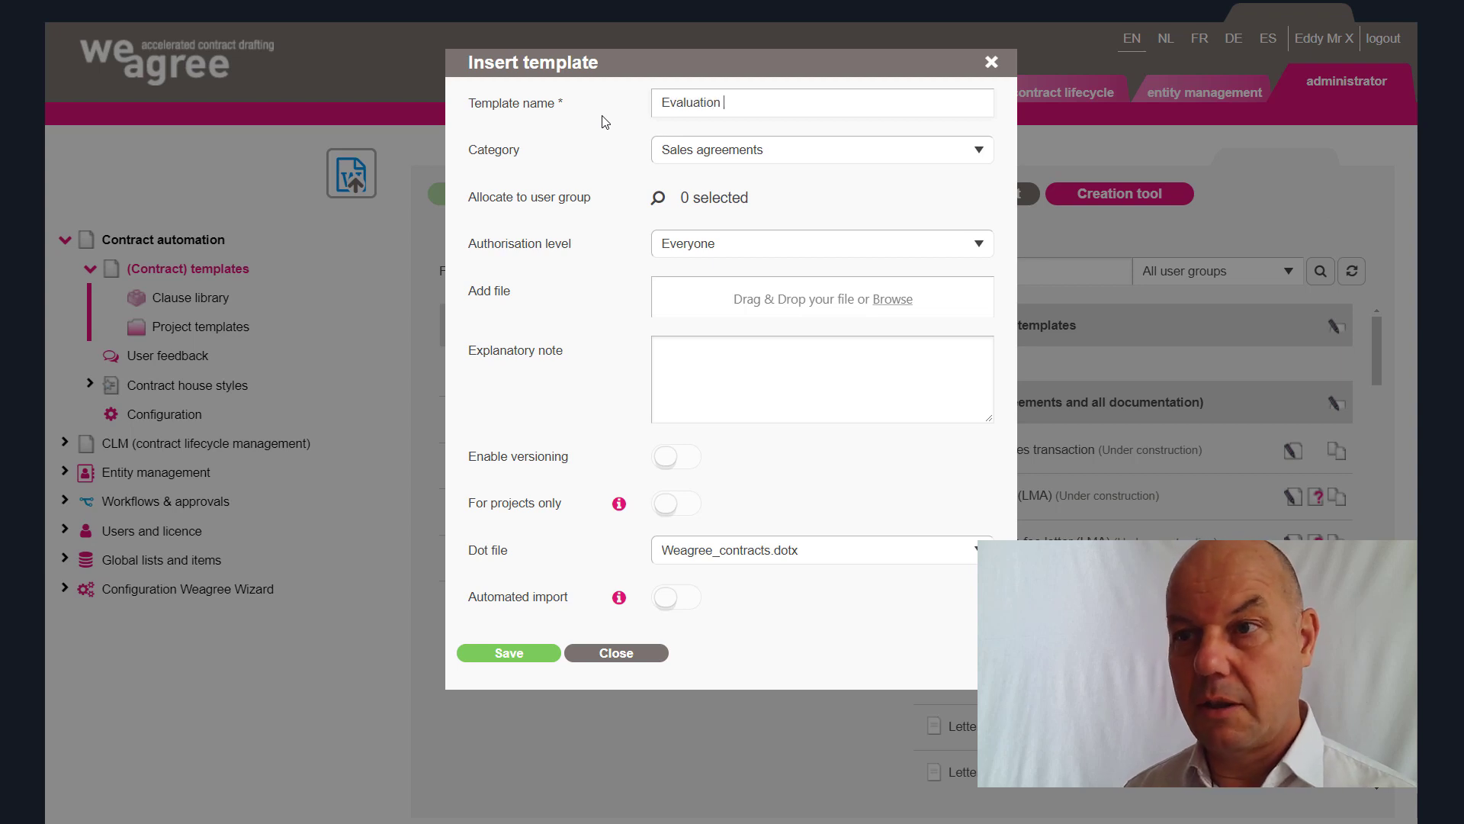
pyautogui.write('Licence ')
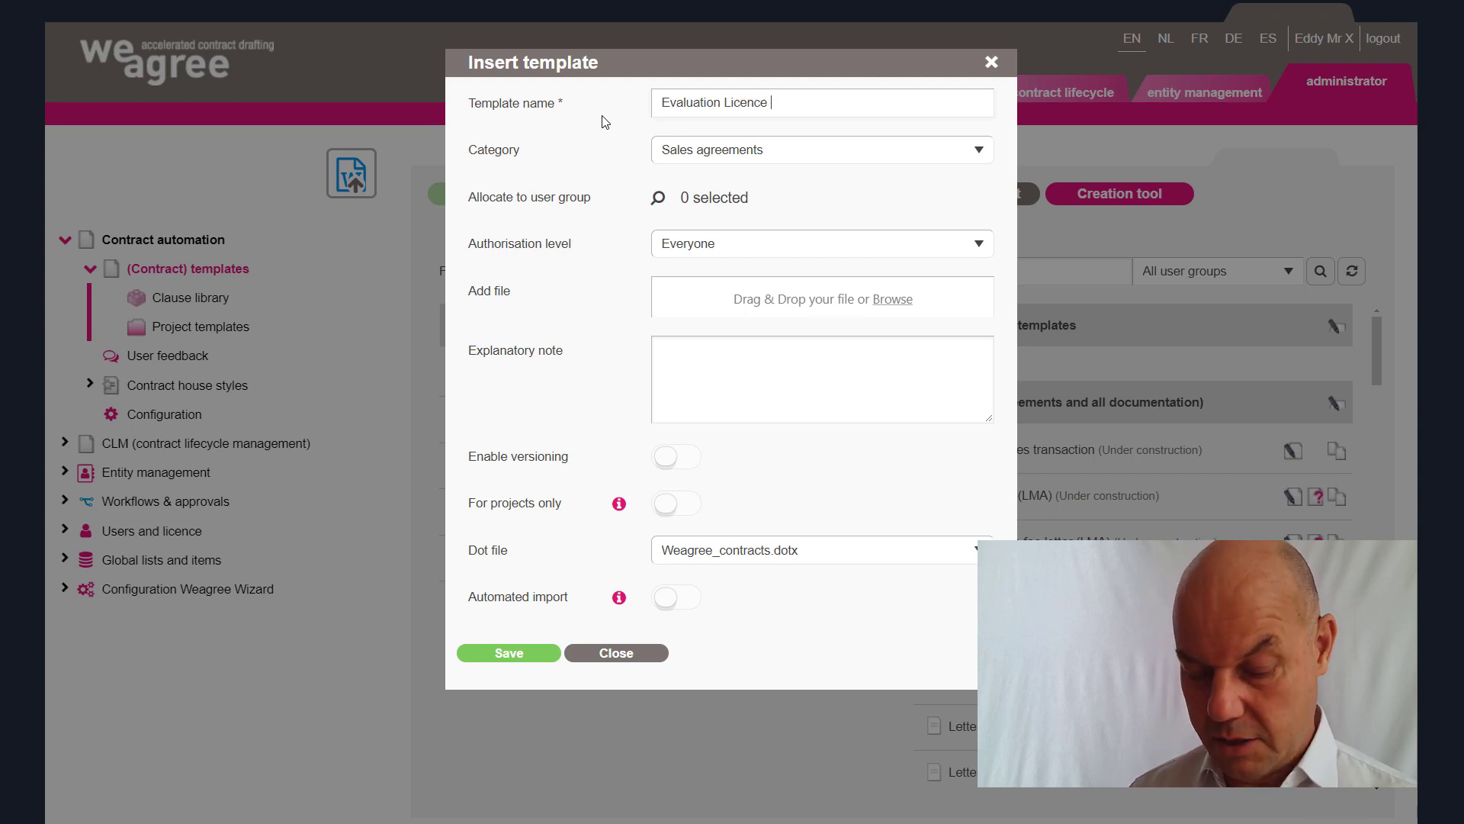
pyautogui.write('Agreem')
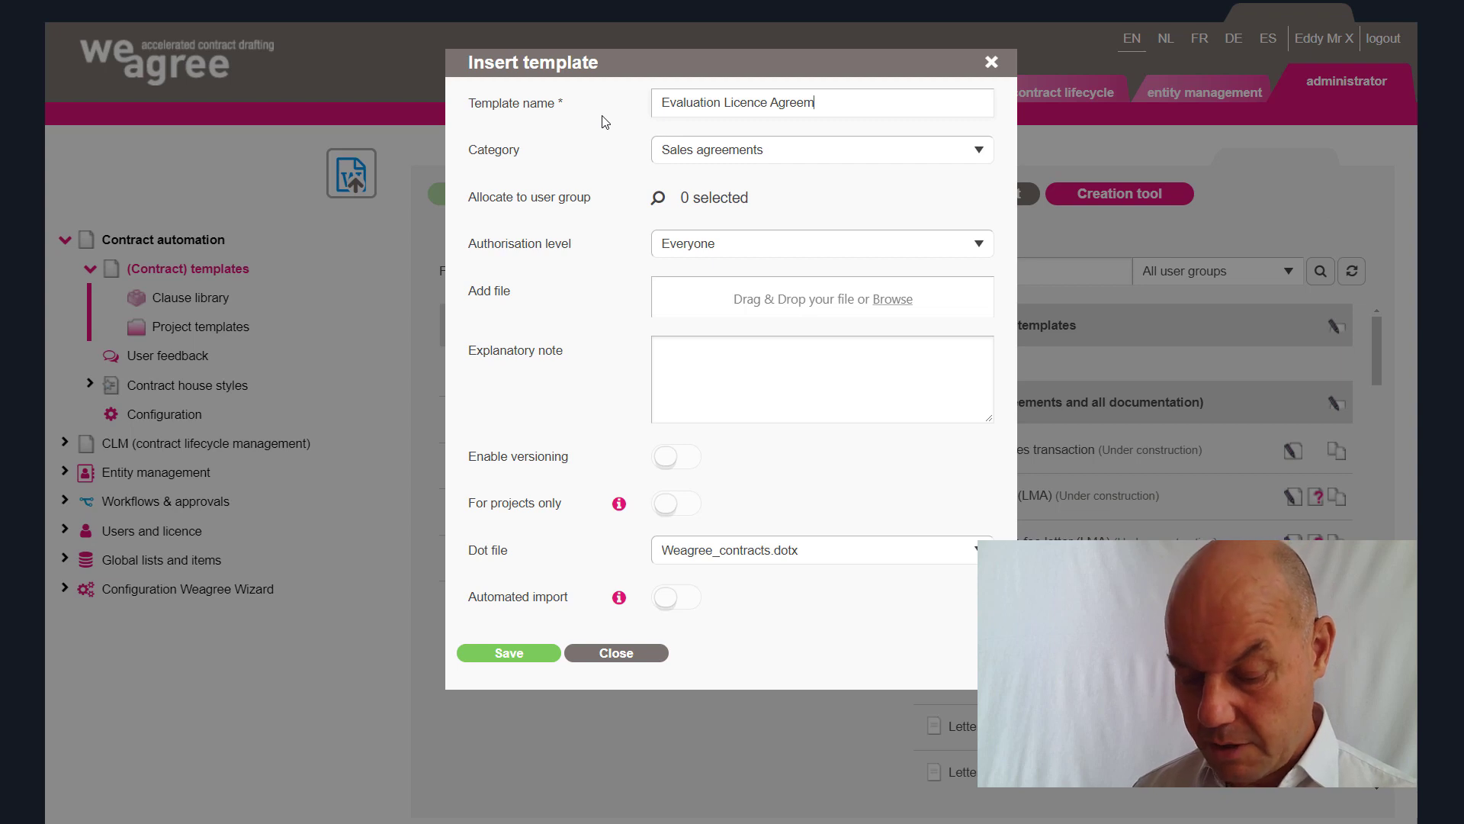
pyautogui.write('ent')
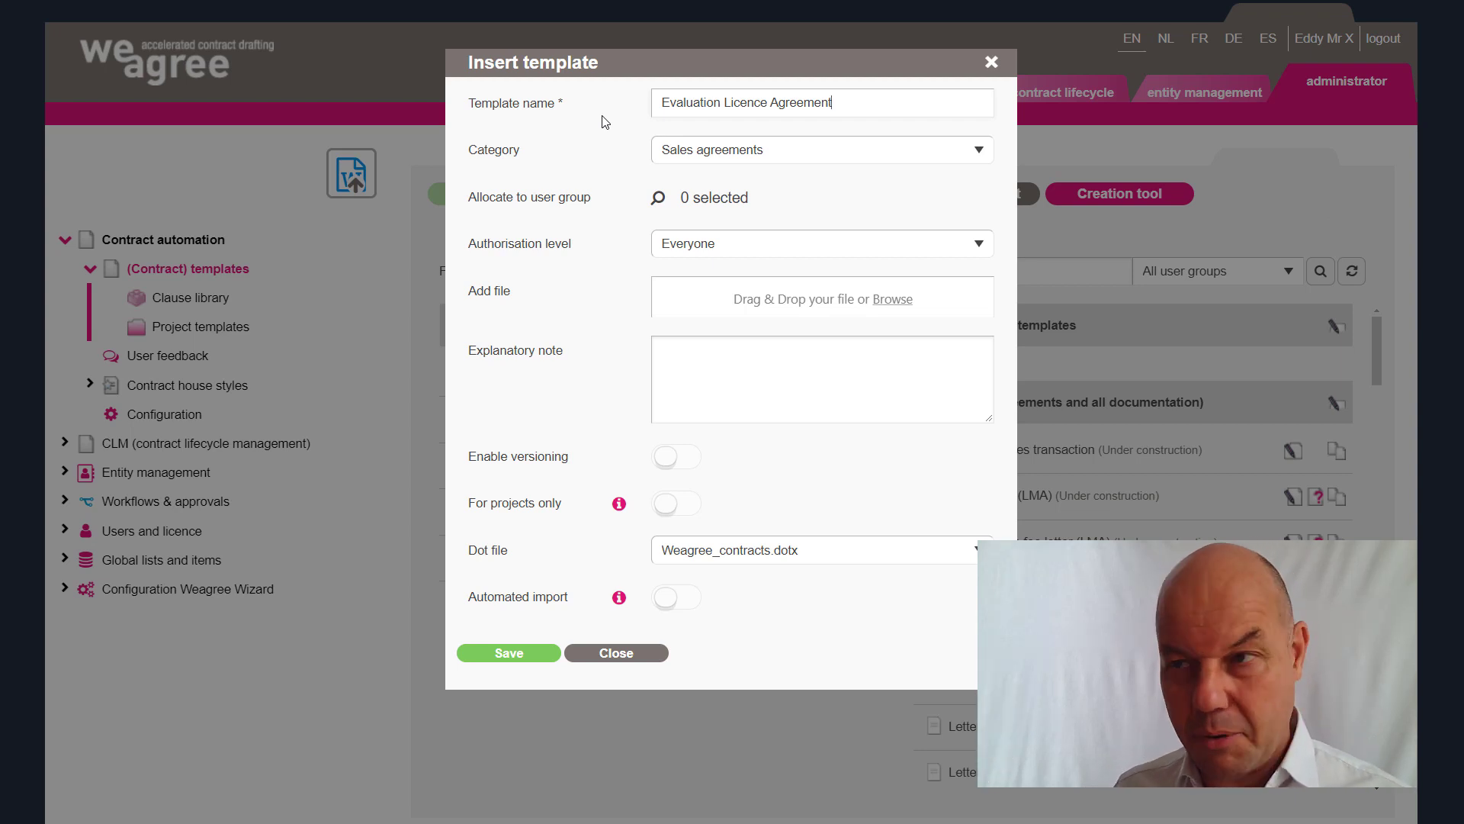
pyautogui.write('- ')
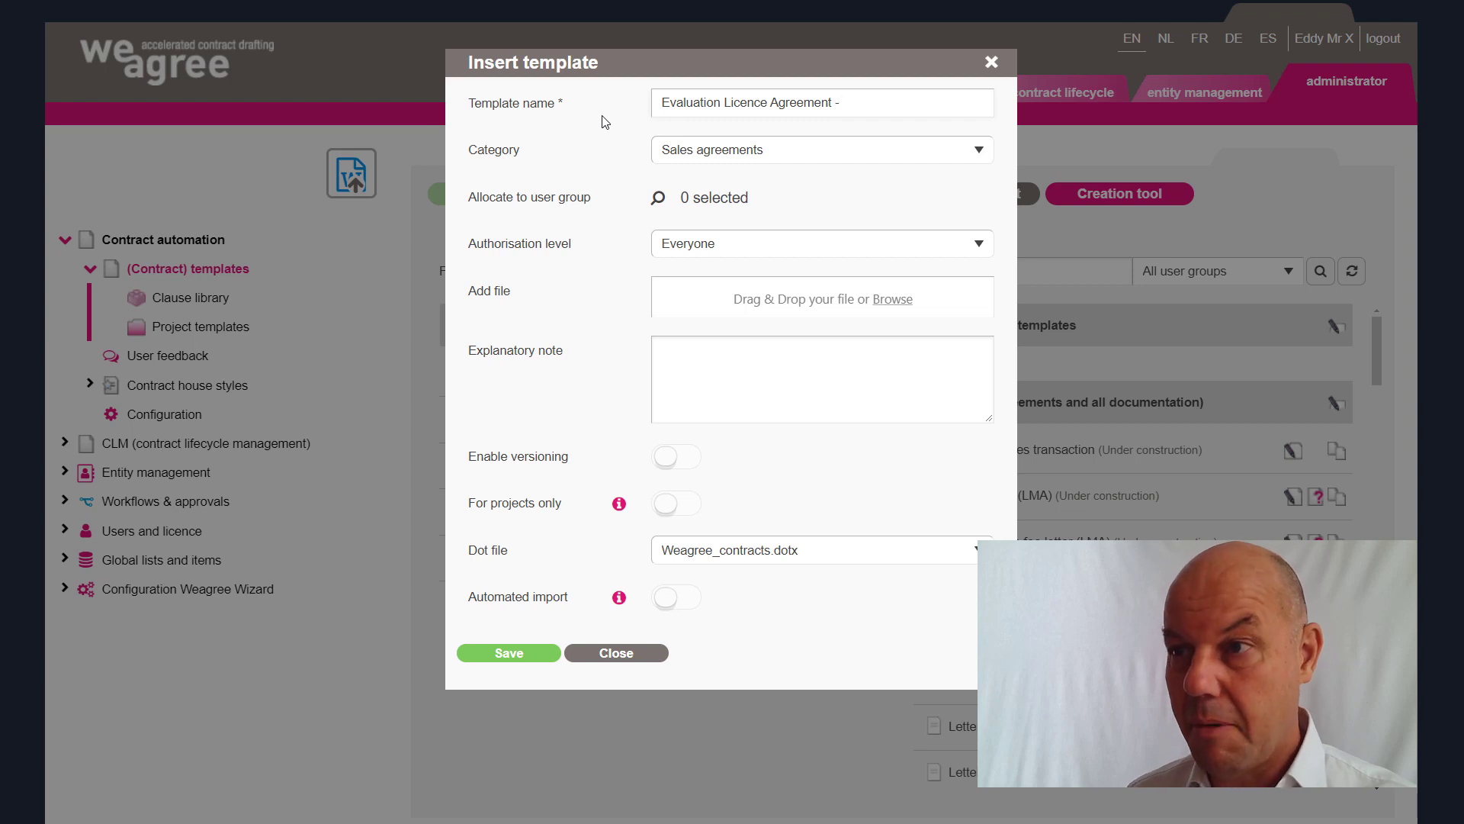
pyautogui.write('WW')
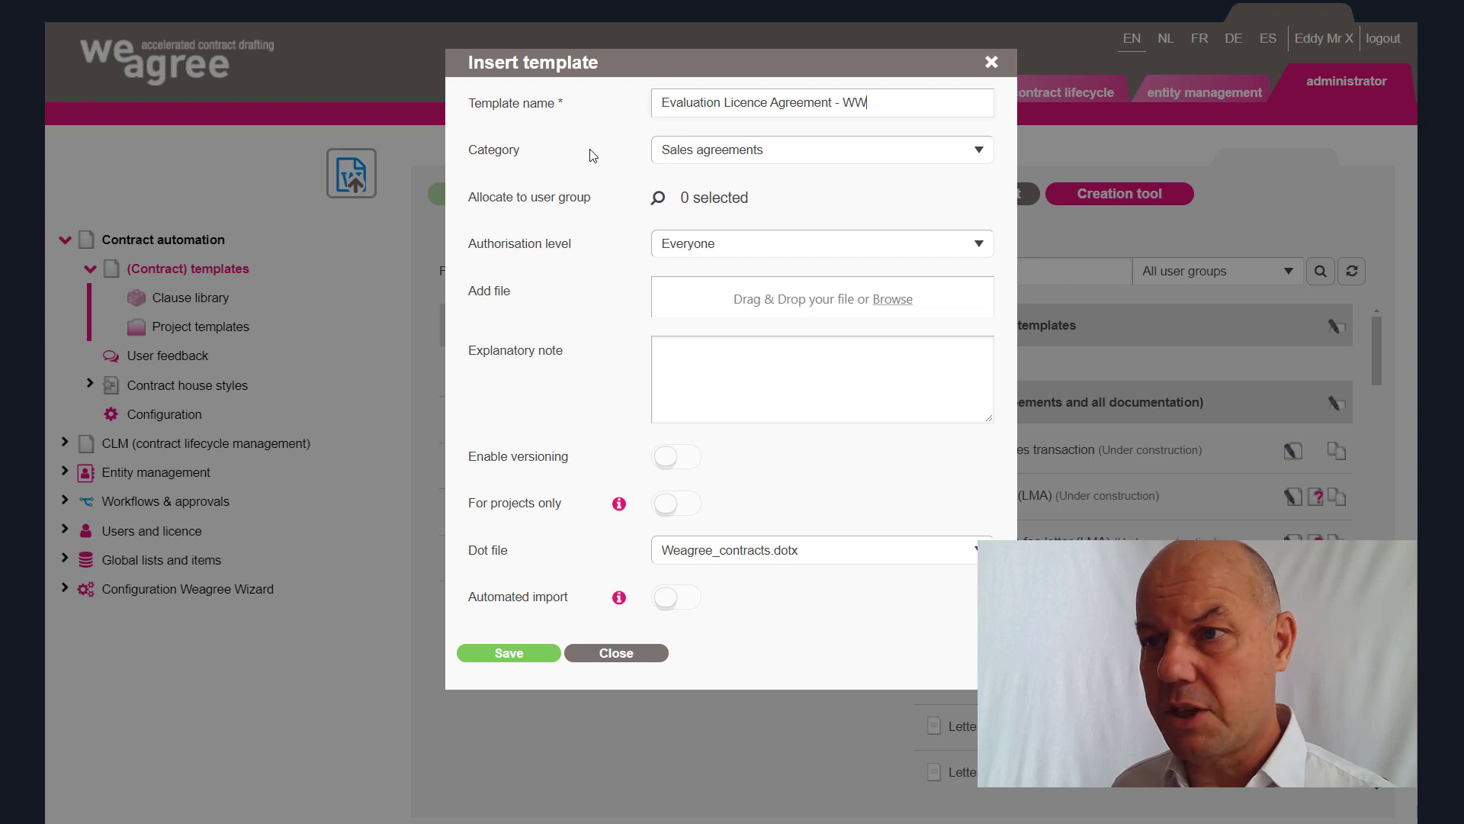
# Set the template's category to Admin-training templates and try to allocate it to the Testing and accepting user group.
pyautogui.click(724, 156)
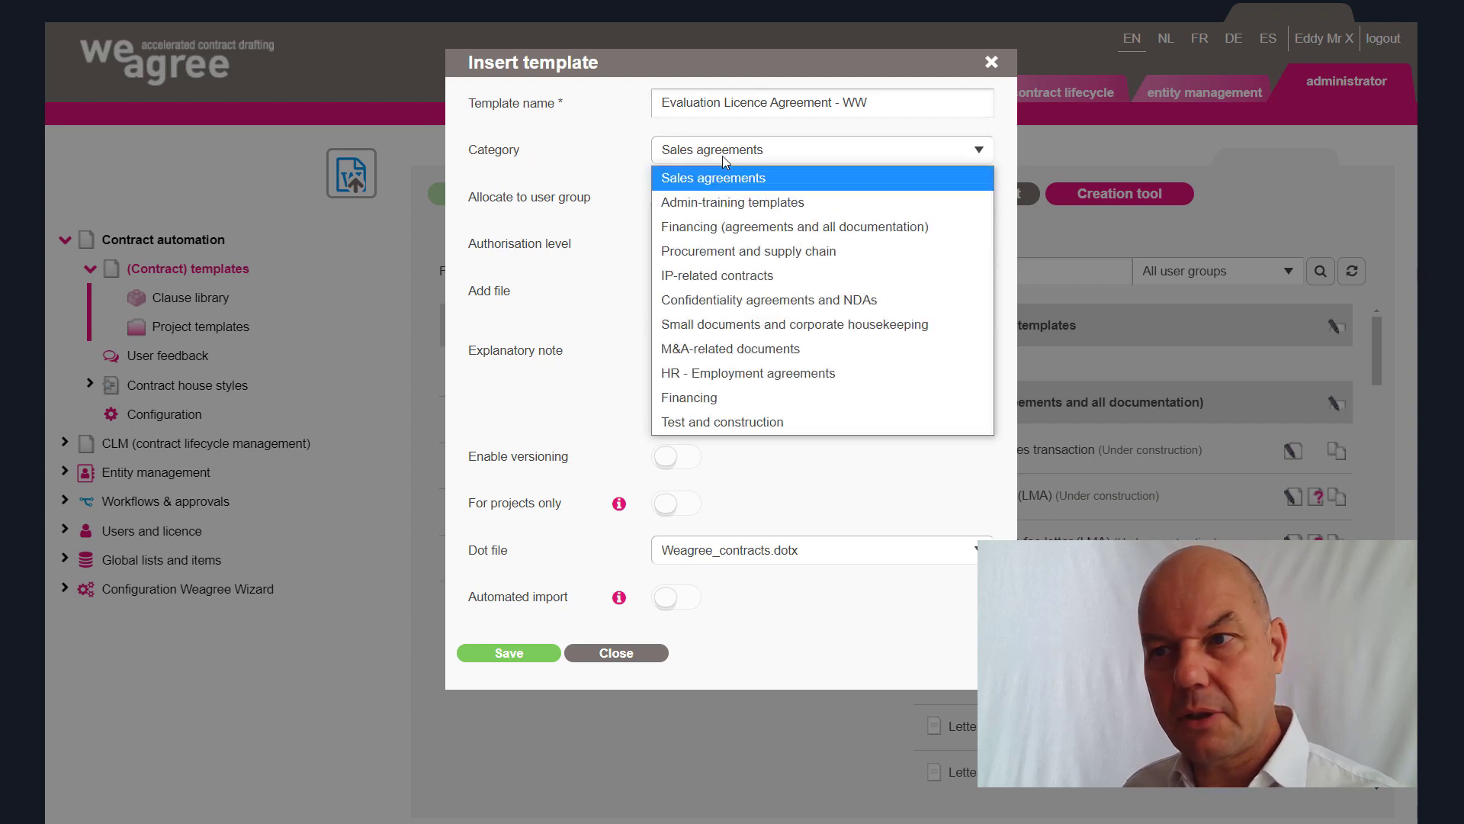
pyautogui.click(700, 205)
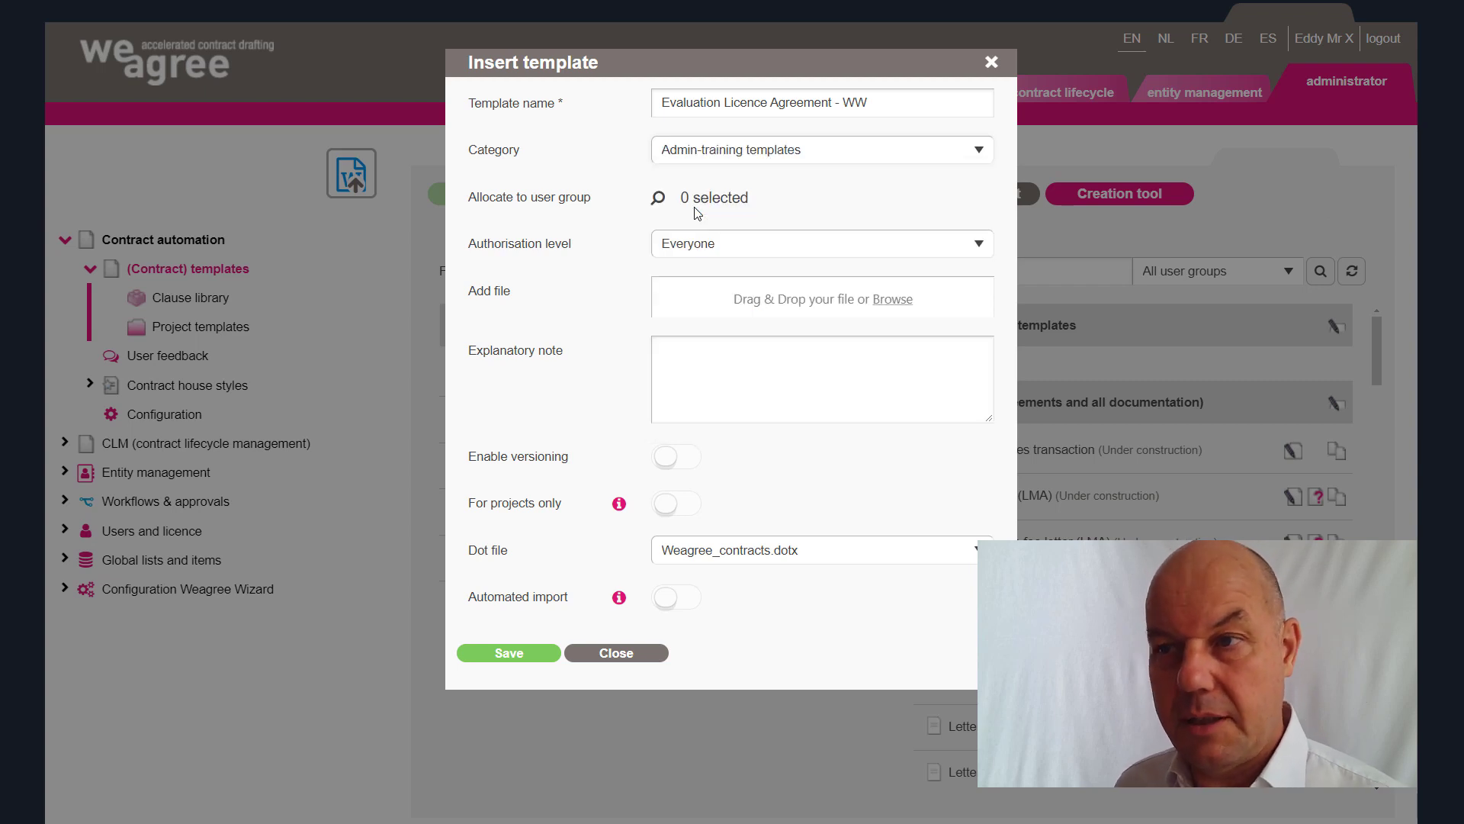
pyautogui.click(657, 200)
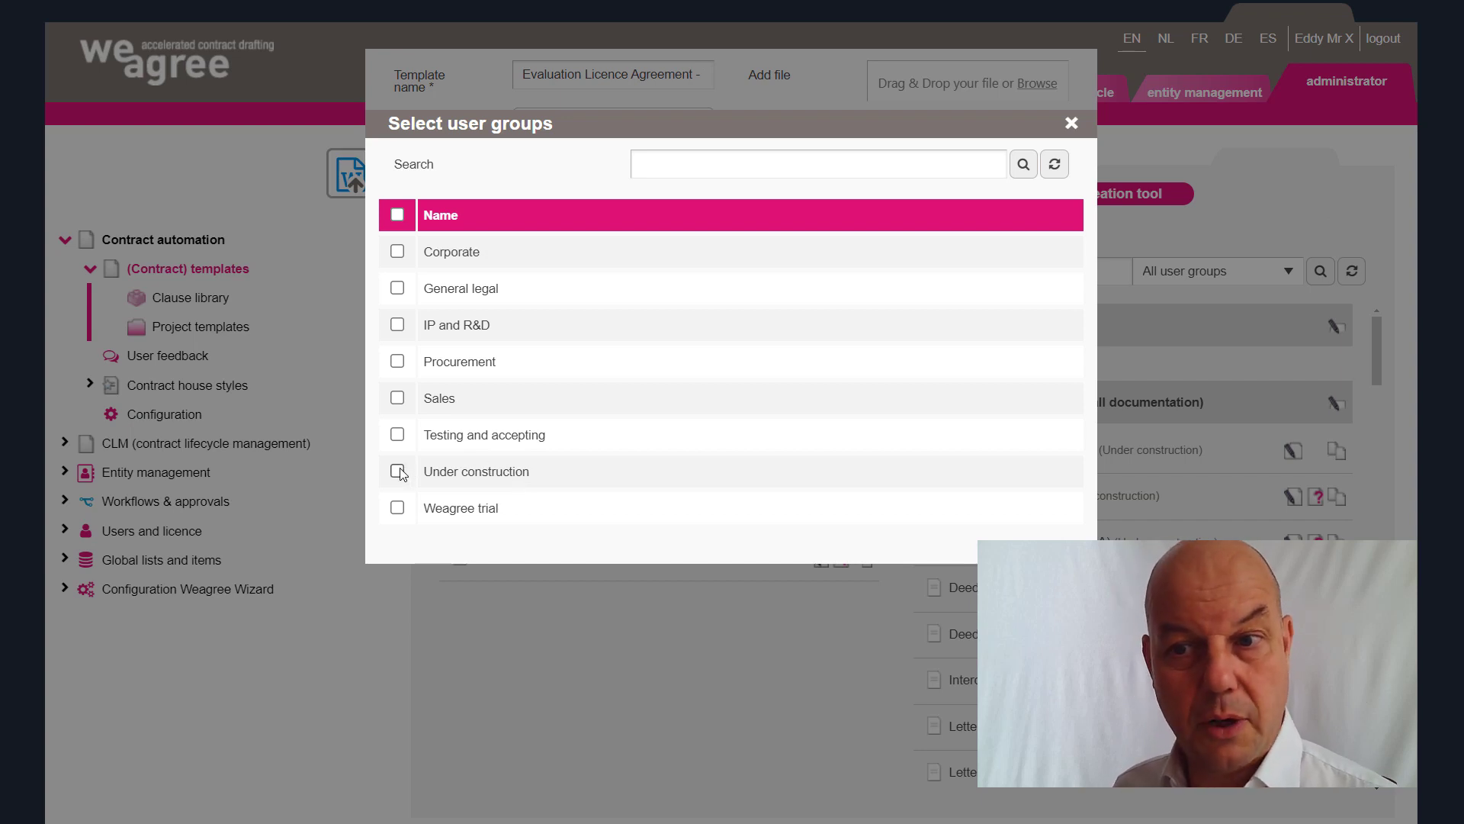
pyautogui.click(398, 434)
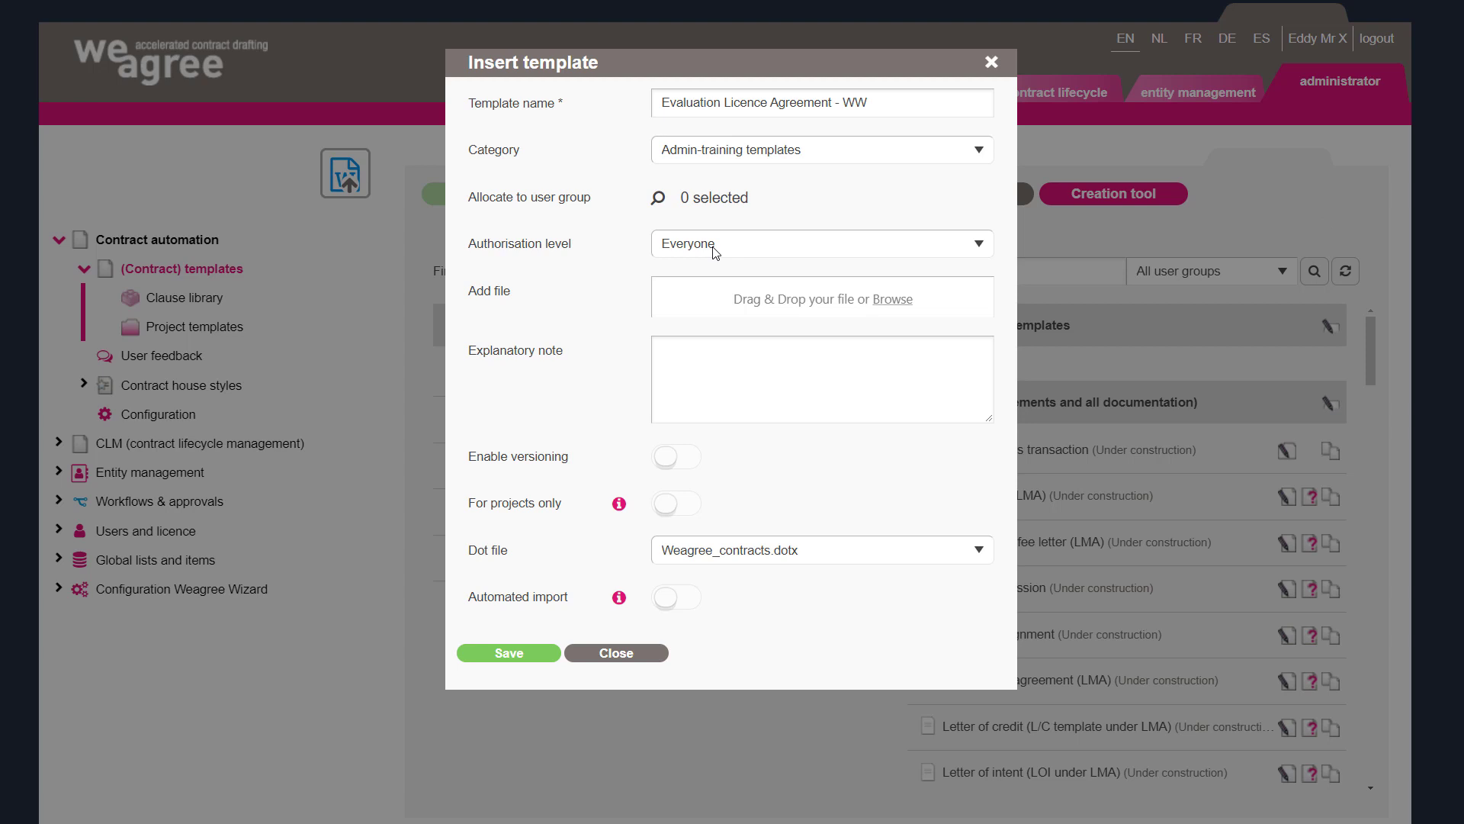
# Keep authorisation at Everyone and enter the explanatory note "For evaluating technology or software, whether it is useful, in case no POC agreement is to be agreed".
pyautogui.click(714, 248)
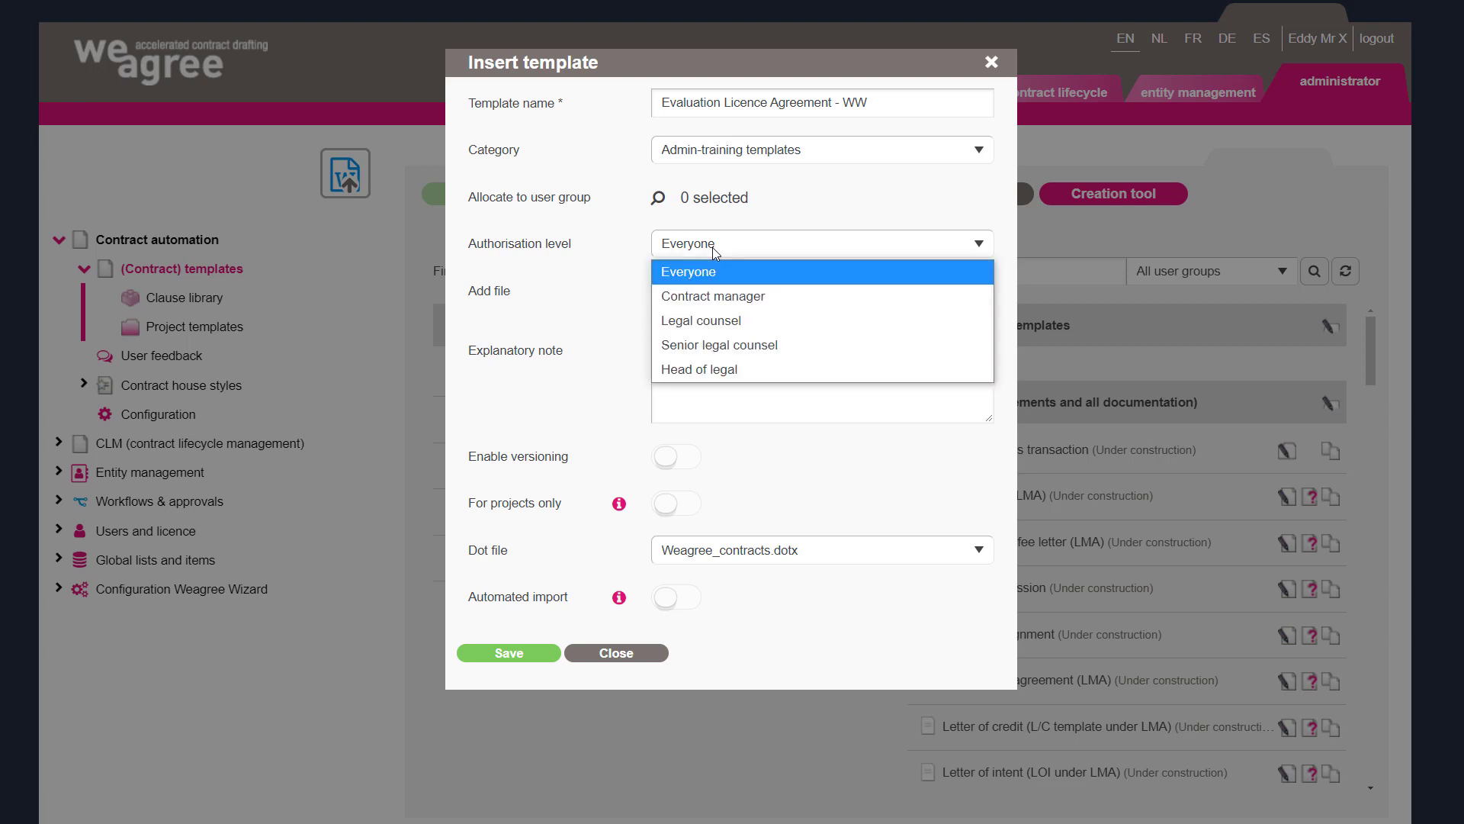
pyautogui.click(642, 263)
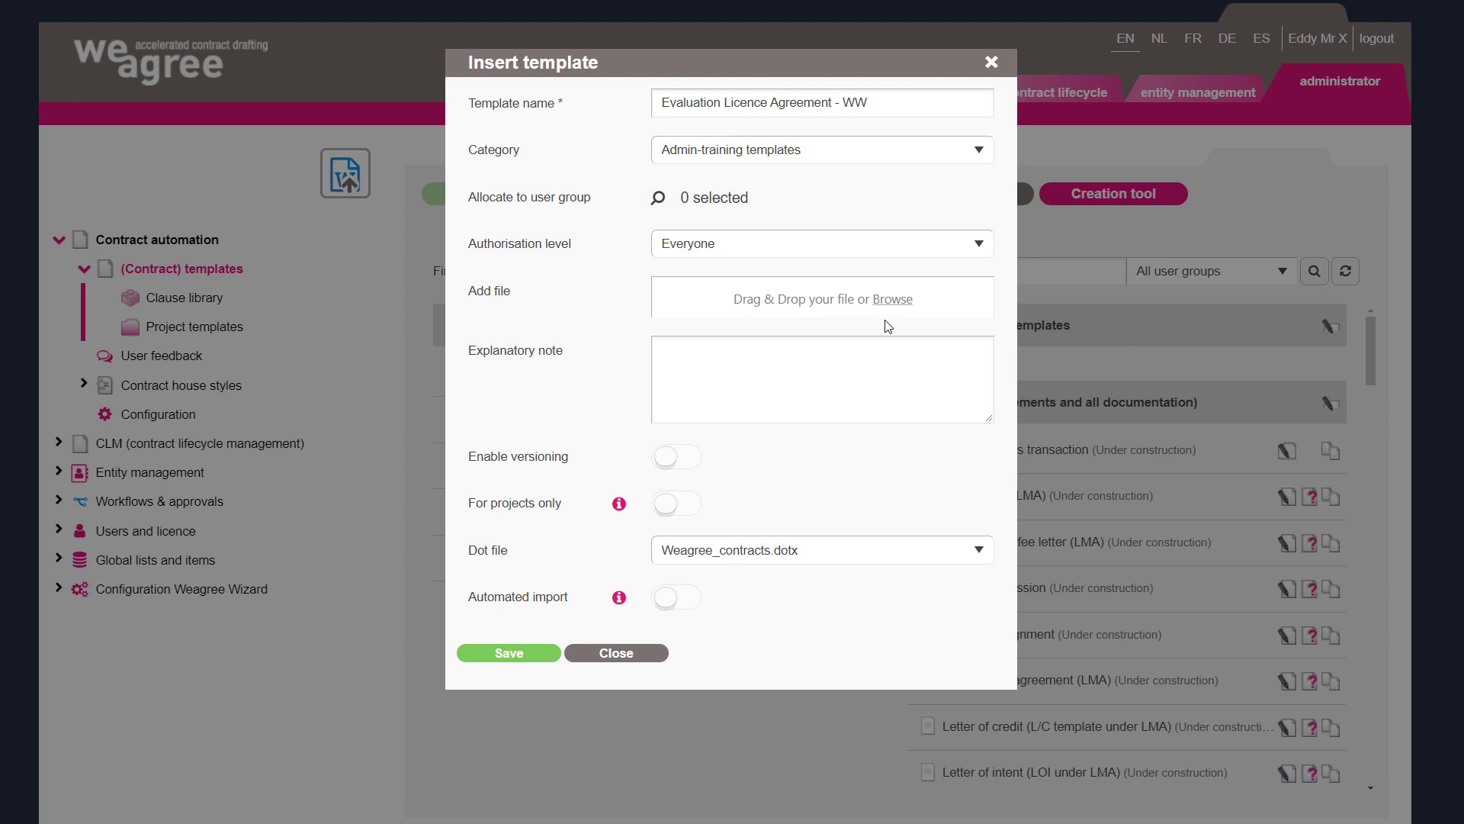
pyautogui.click(857, 373)
pyautogui.write('For evaluating ')
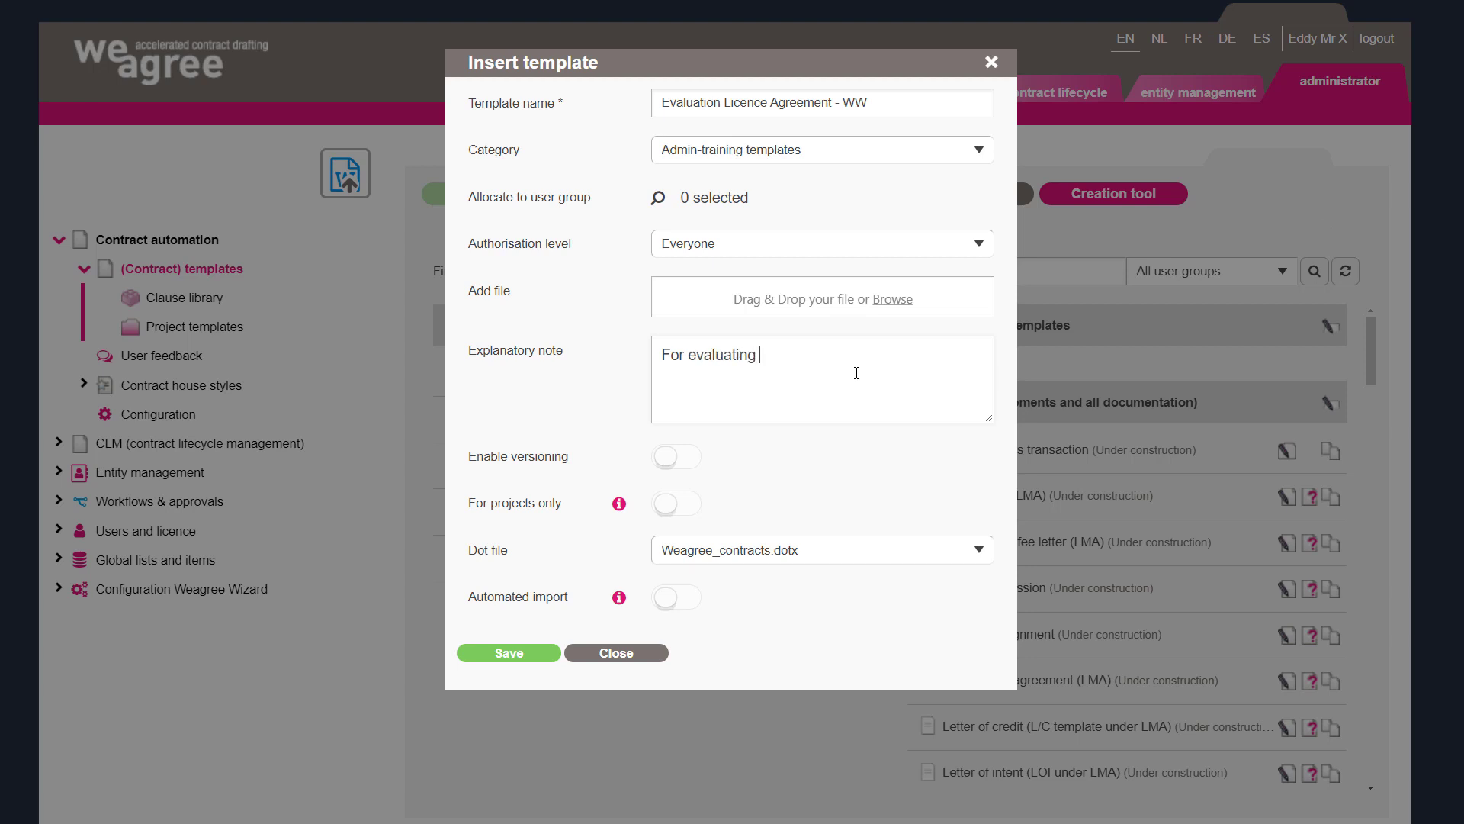
pyautogui.write('technology or softwa')
pyautogui.write('re, wheth')
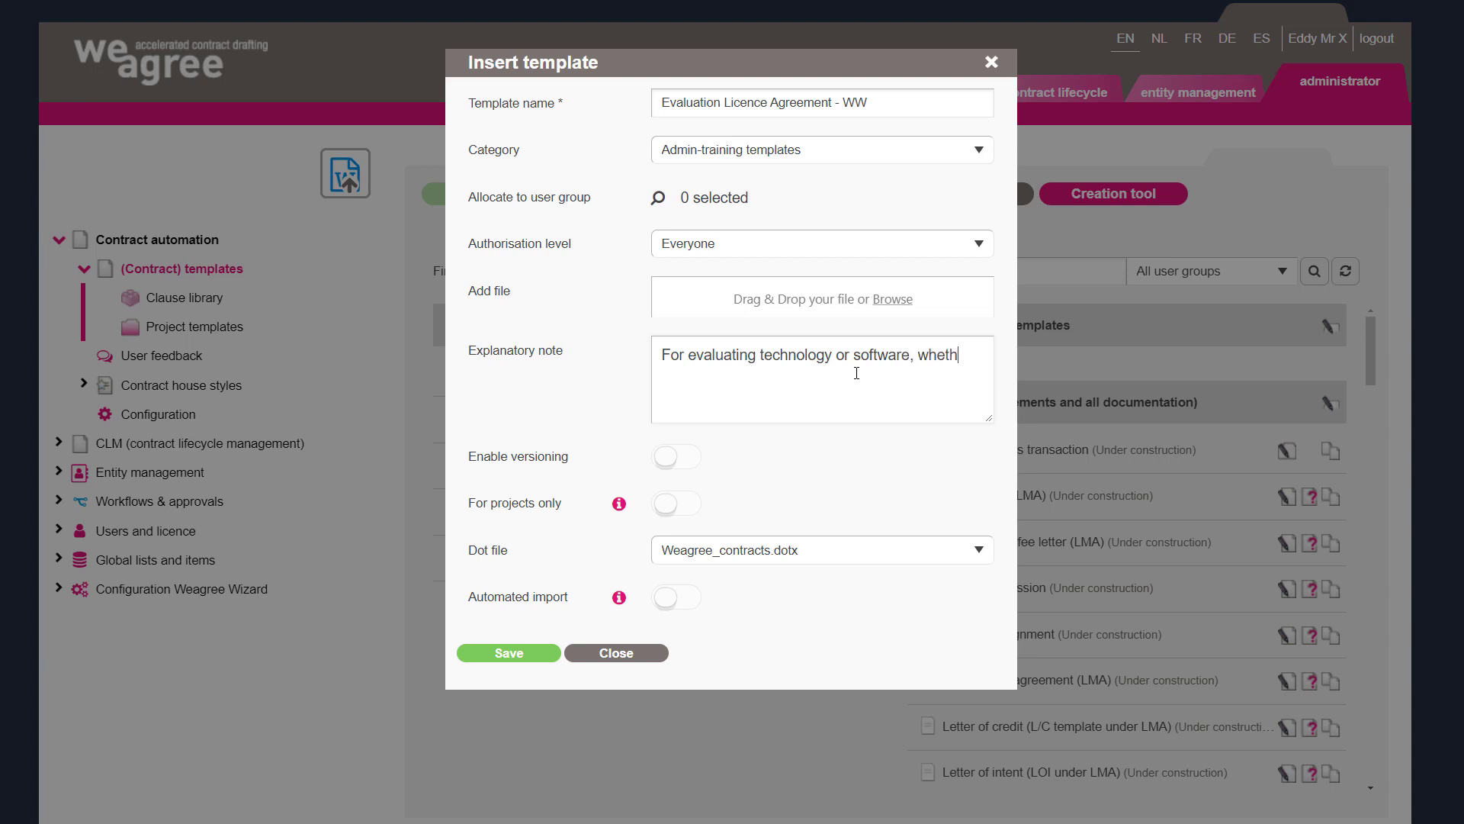
pyautogui.write('er it is useful, in case no POC')
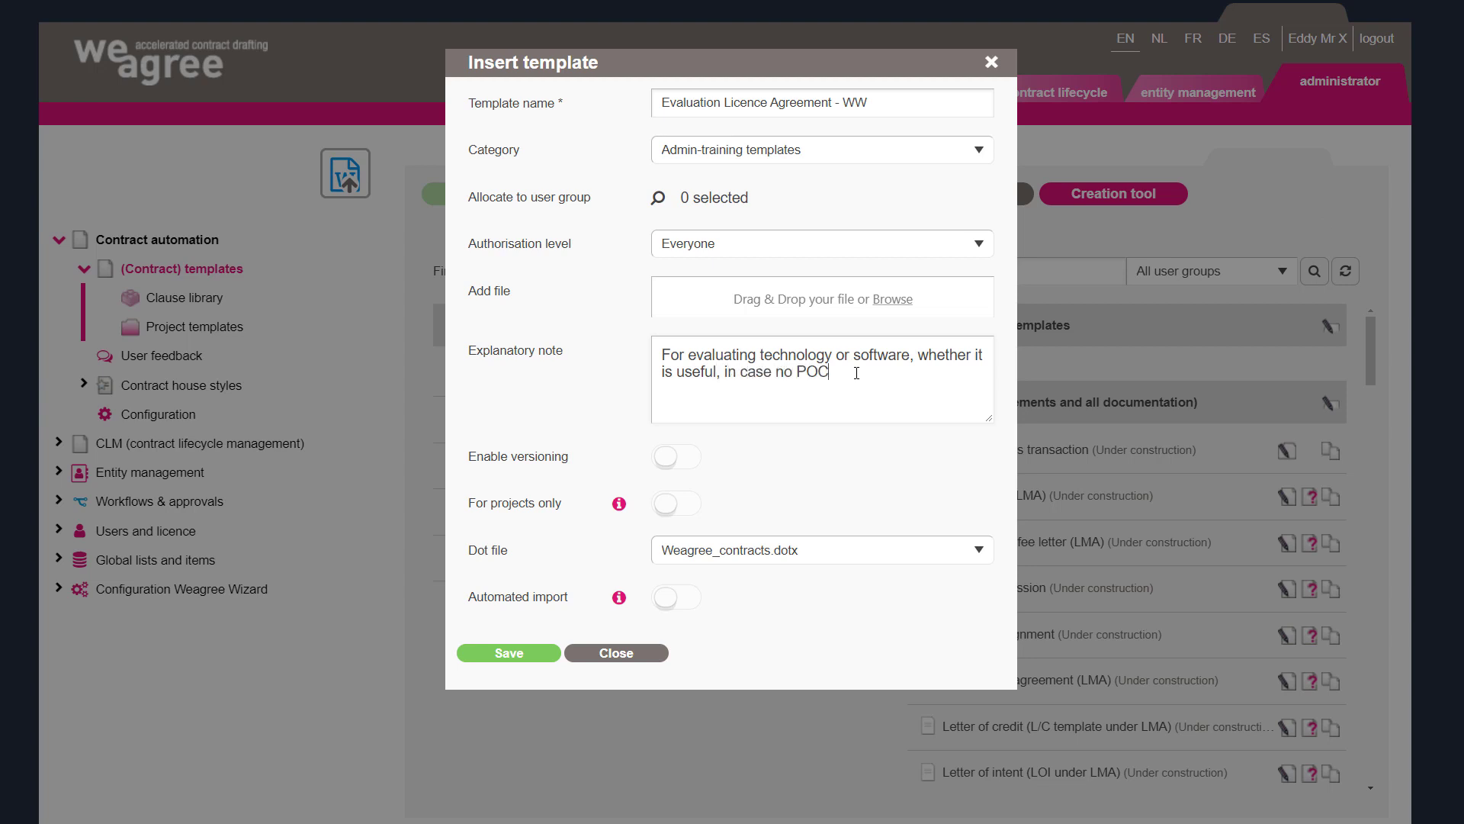
pyautogui.write(' agreement is to be agreed')
# Keep Weagree_contracts.dotx as the dot file, leave automated import off, and save the new template.
pyautogui.click(691, 553)
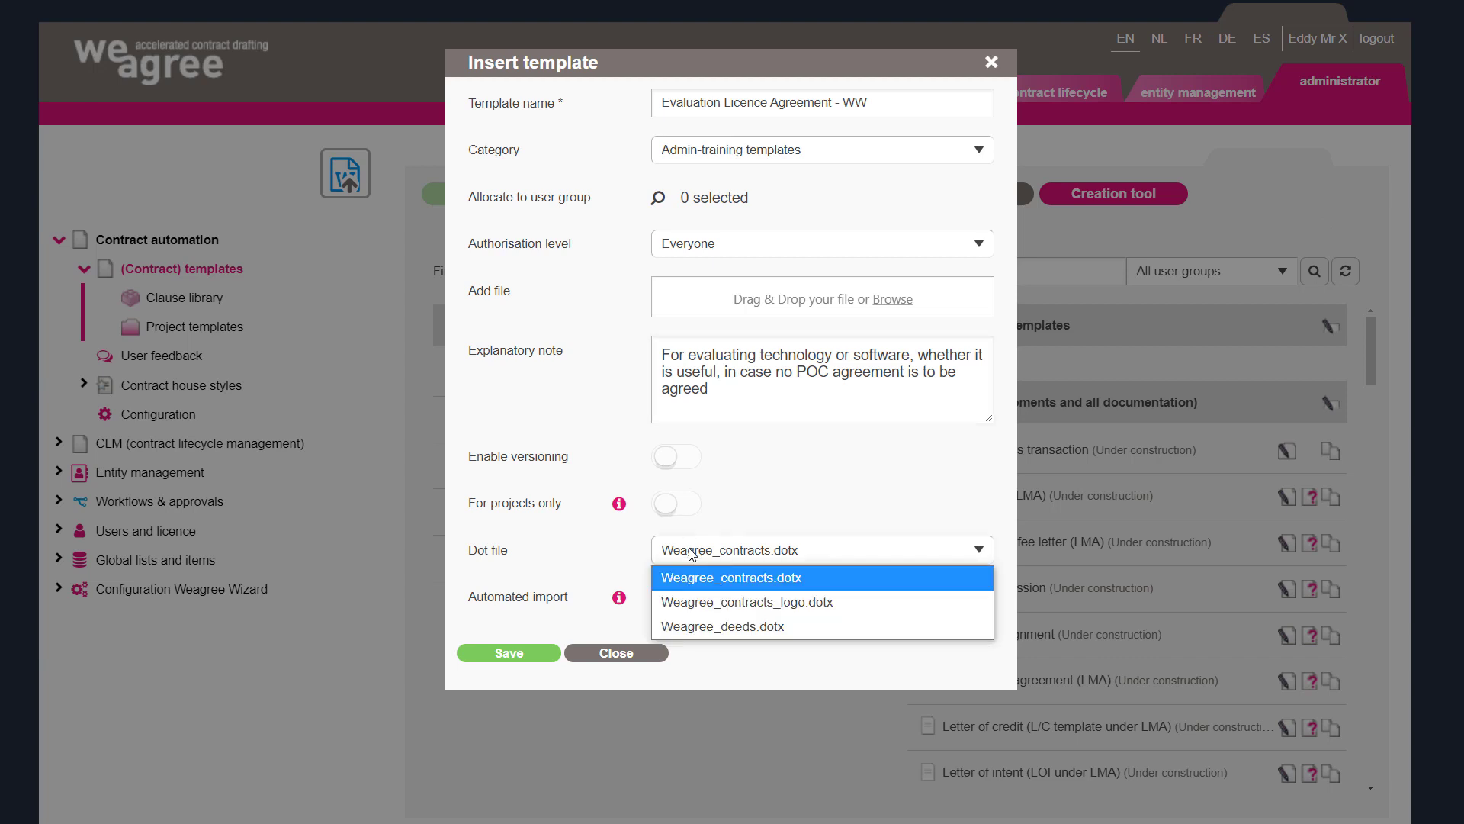
pyautogui.click(592, 555)
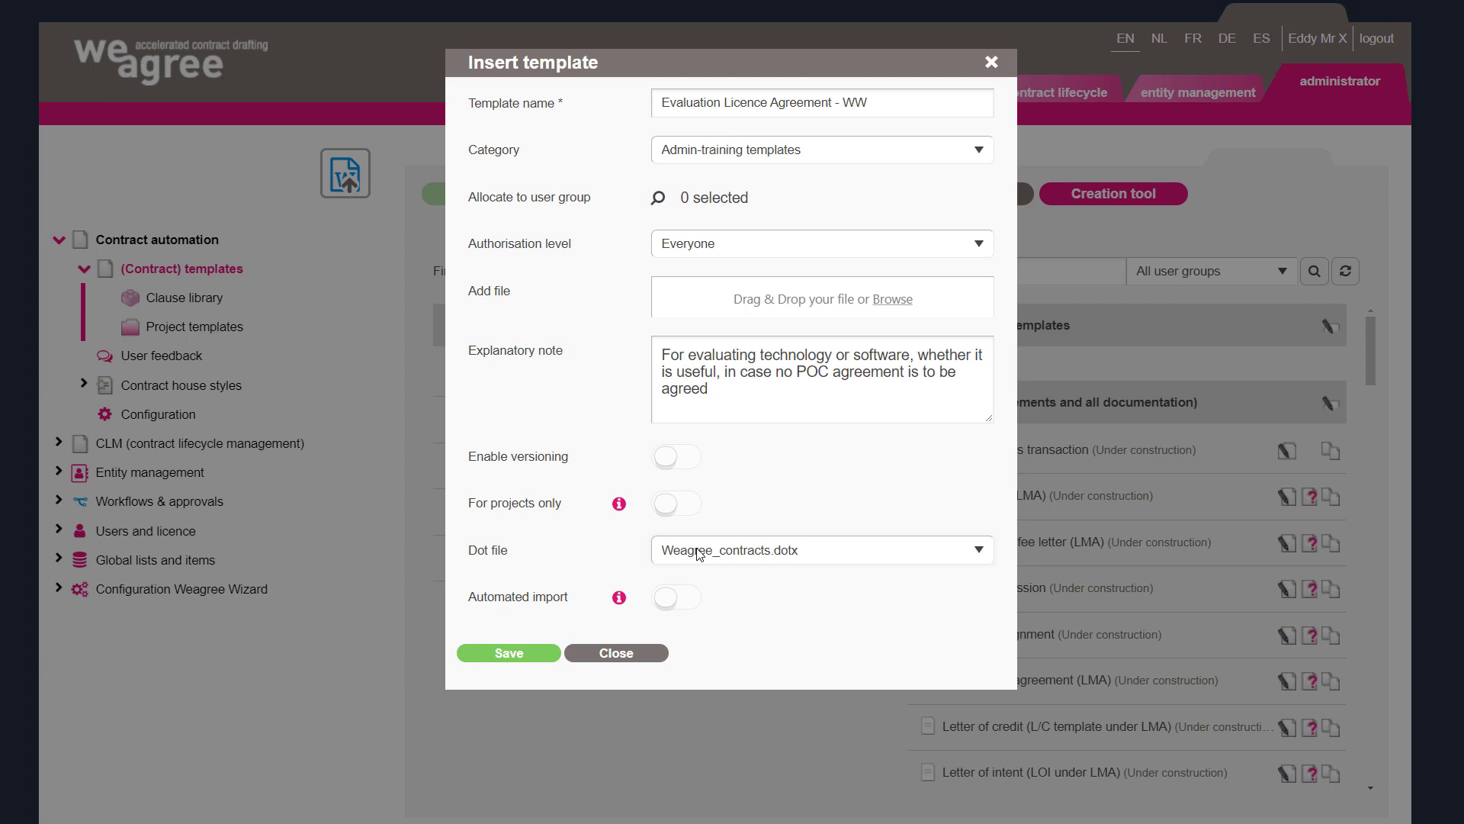
pyautogui.click(695, 604)
pyautogui.click(690, 601)
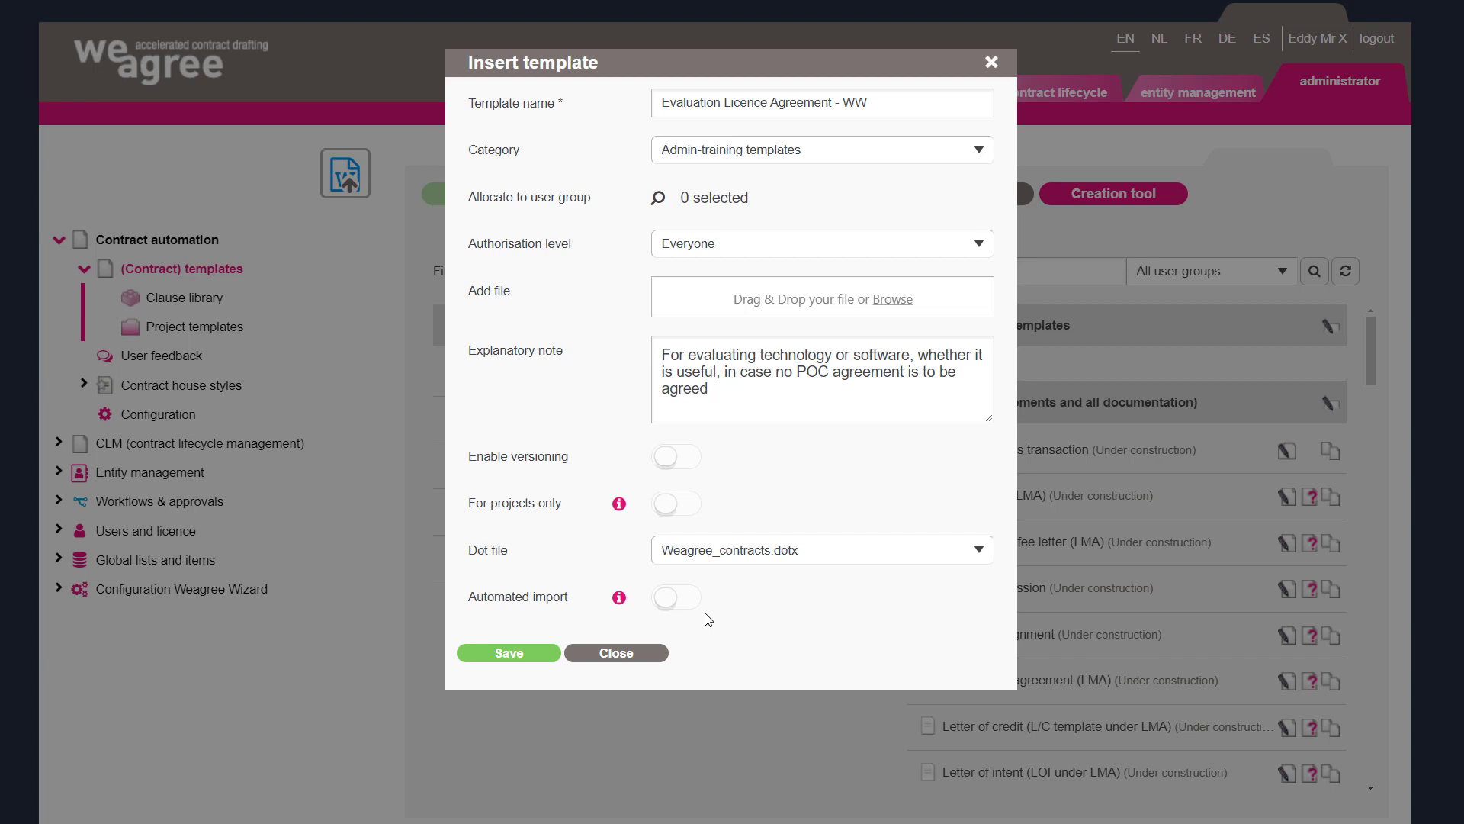
pyautogui.click(510, 654)
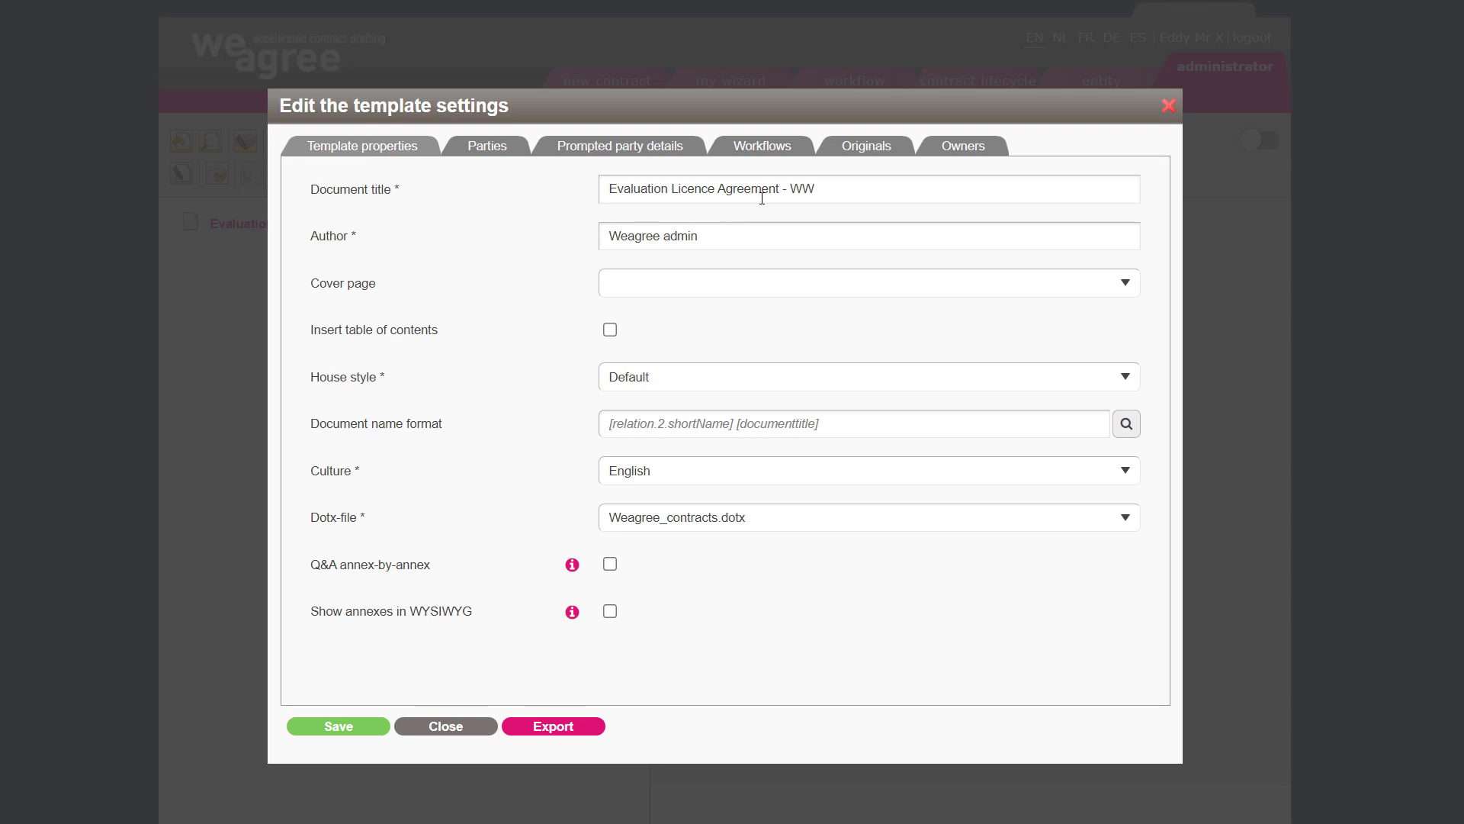
# Try the "- WW" suffix on the cover title in Word, remove it there, and delete it from the template's document title.
pyautogui.moveTo(816, 189); pyautogui.dragTo(780, 191)
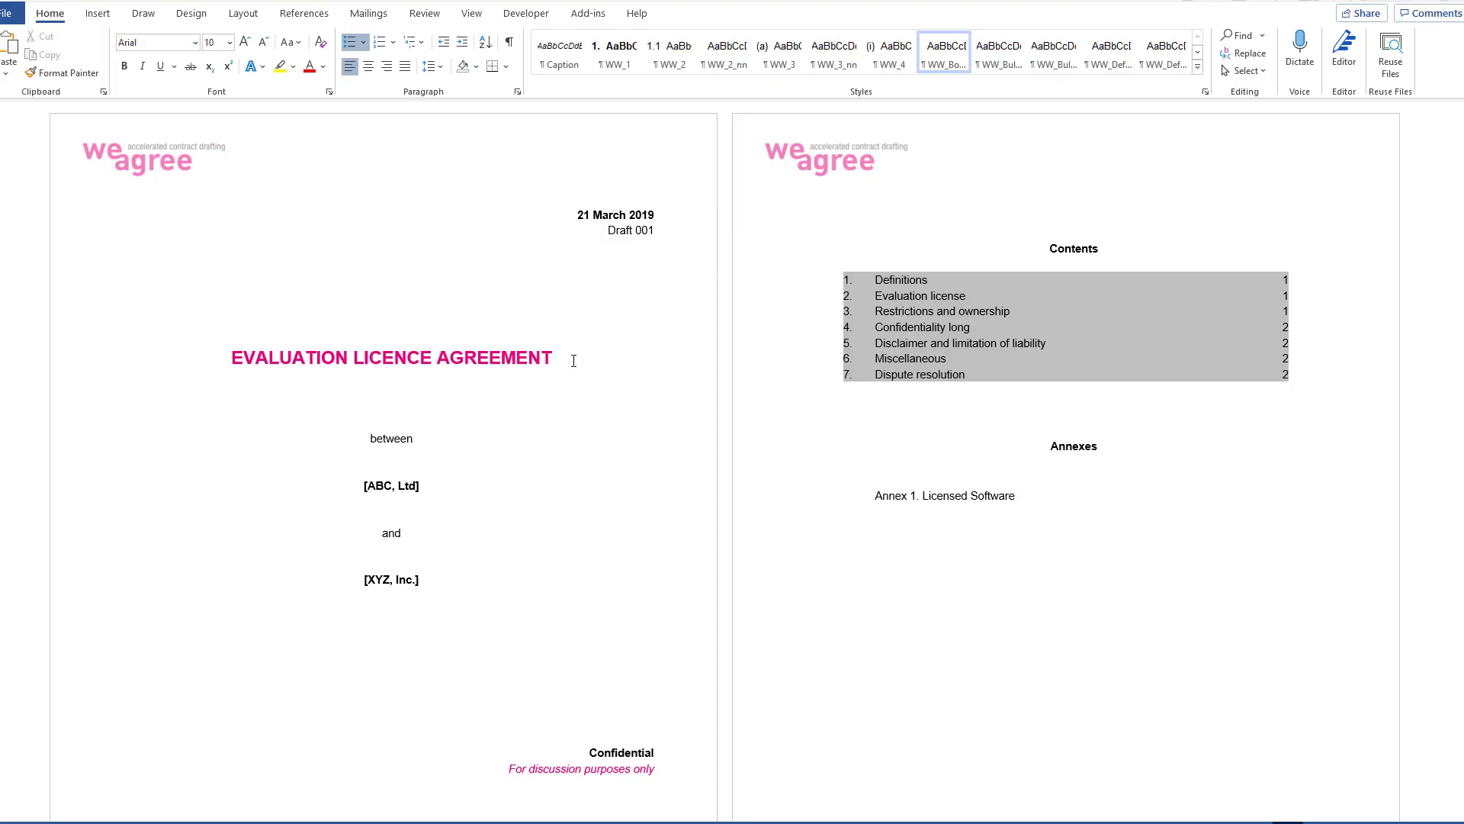
pyautogui.click(574, 362)
pyautogui.write('- WW')
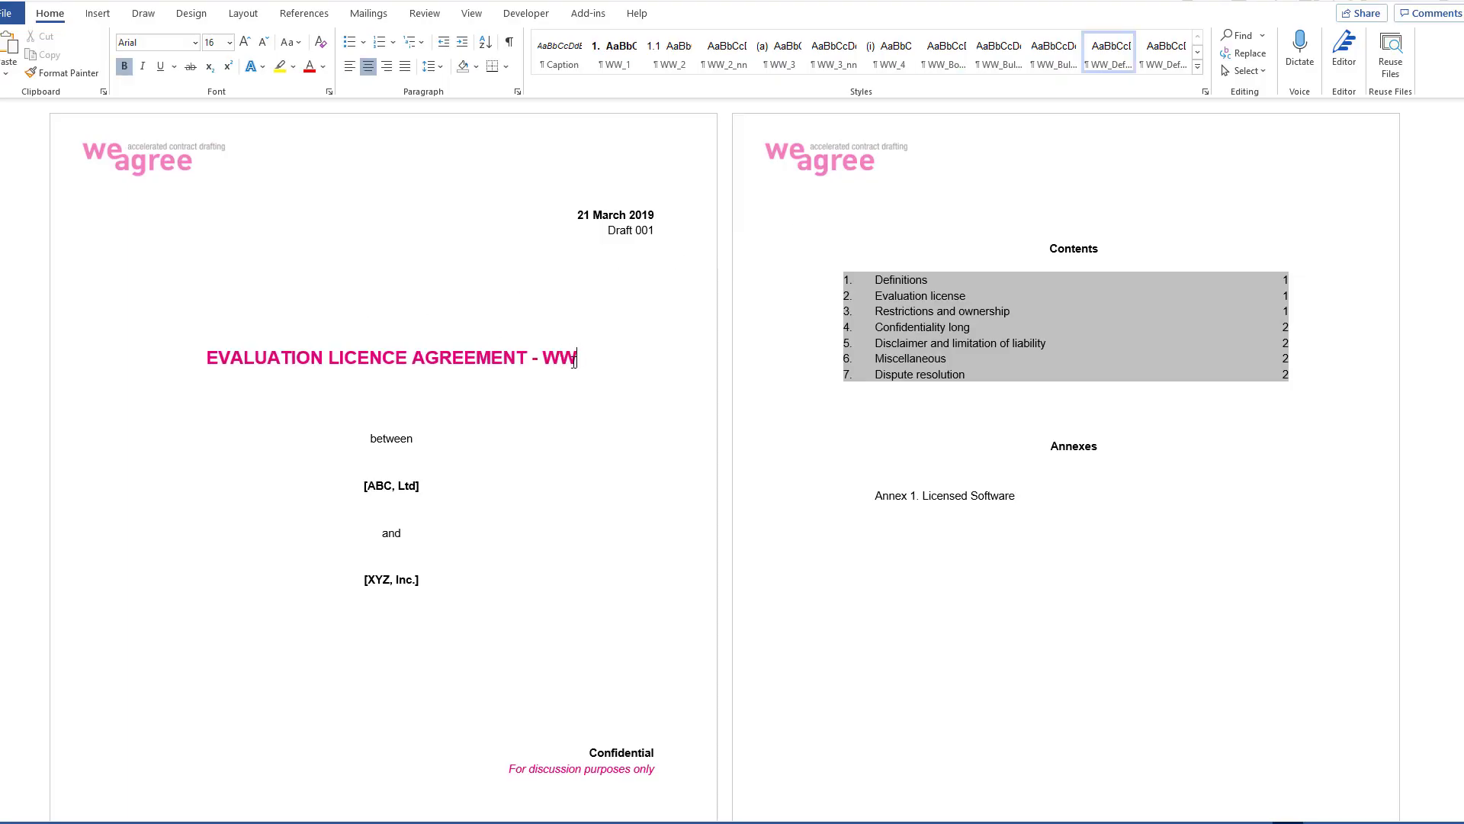
pyautogui.press('BackSpace')
pyautogui.press('BackSpace')
pyautogui.press('BackSpace')
pyautogui.press('BackSpace')
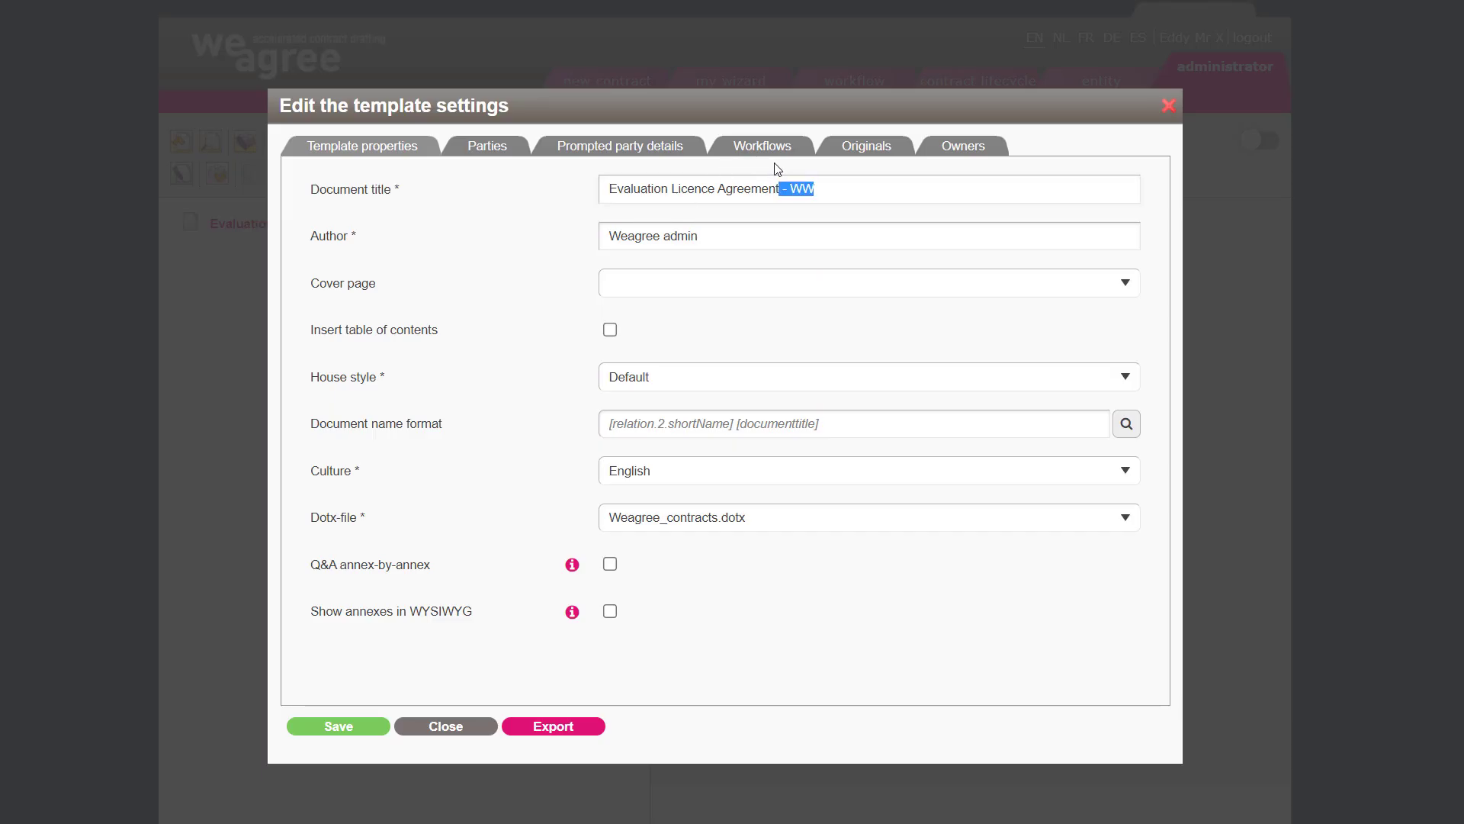
pyautogui.press('BackSpace')
# Change the template's author to "Weagree admin - WW" and set its cover page to Default.
pyautogui.click(788, 235)
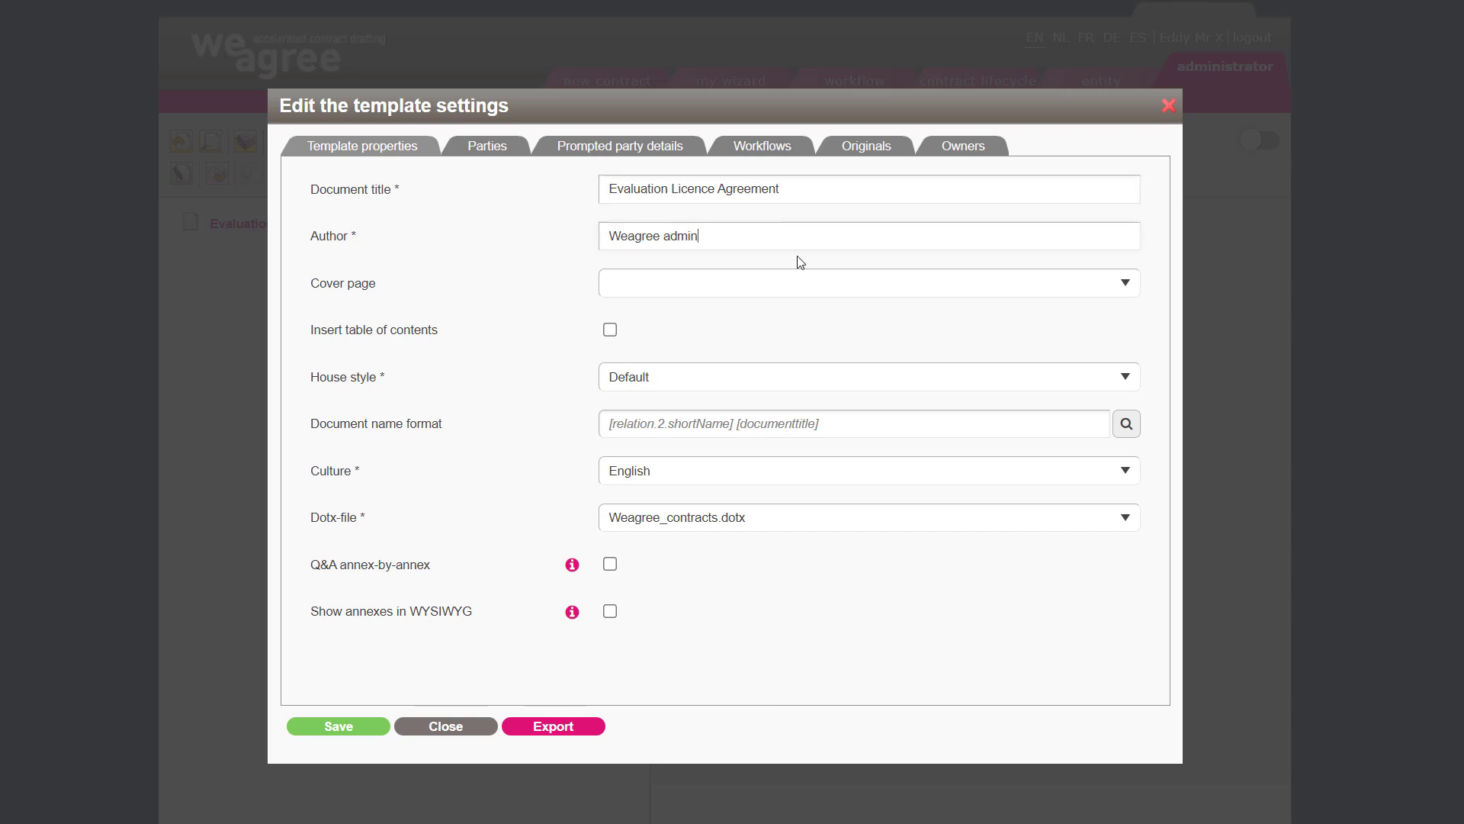
pyautogui.write('- WW')
pyautogui.click(646, 288)
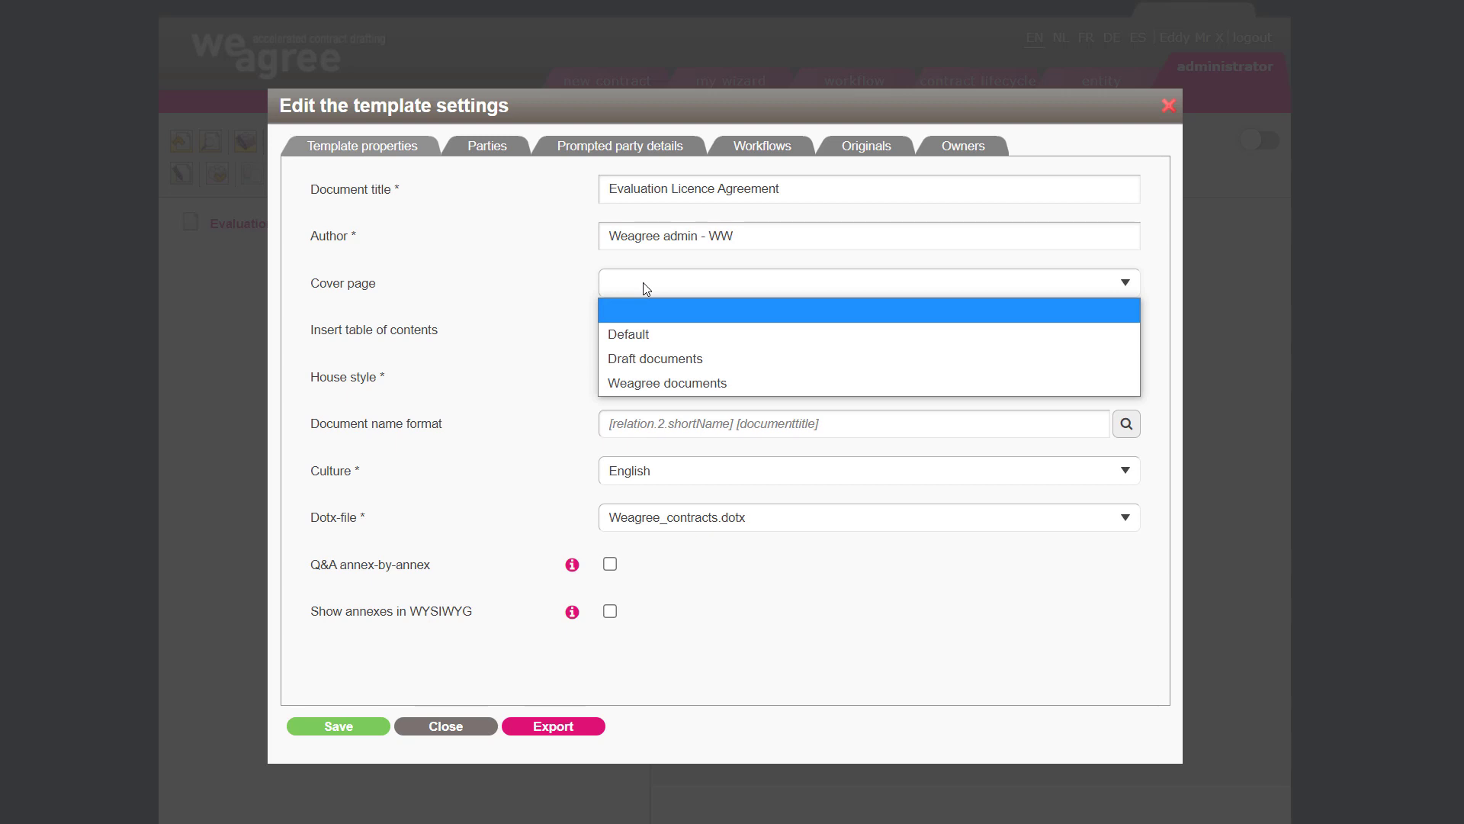
pyautogui.click(670, 335)
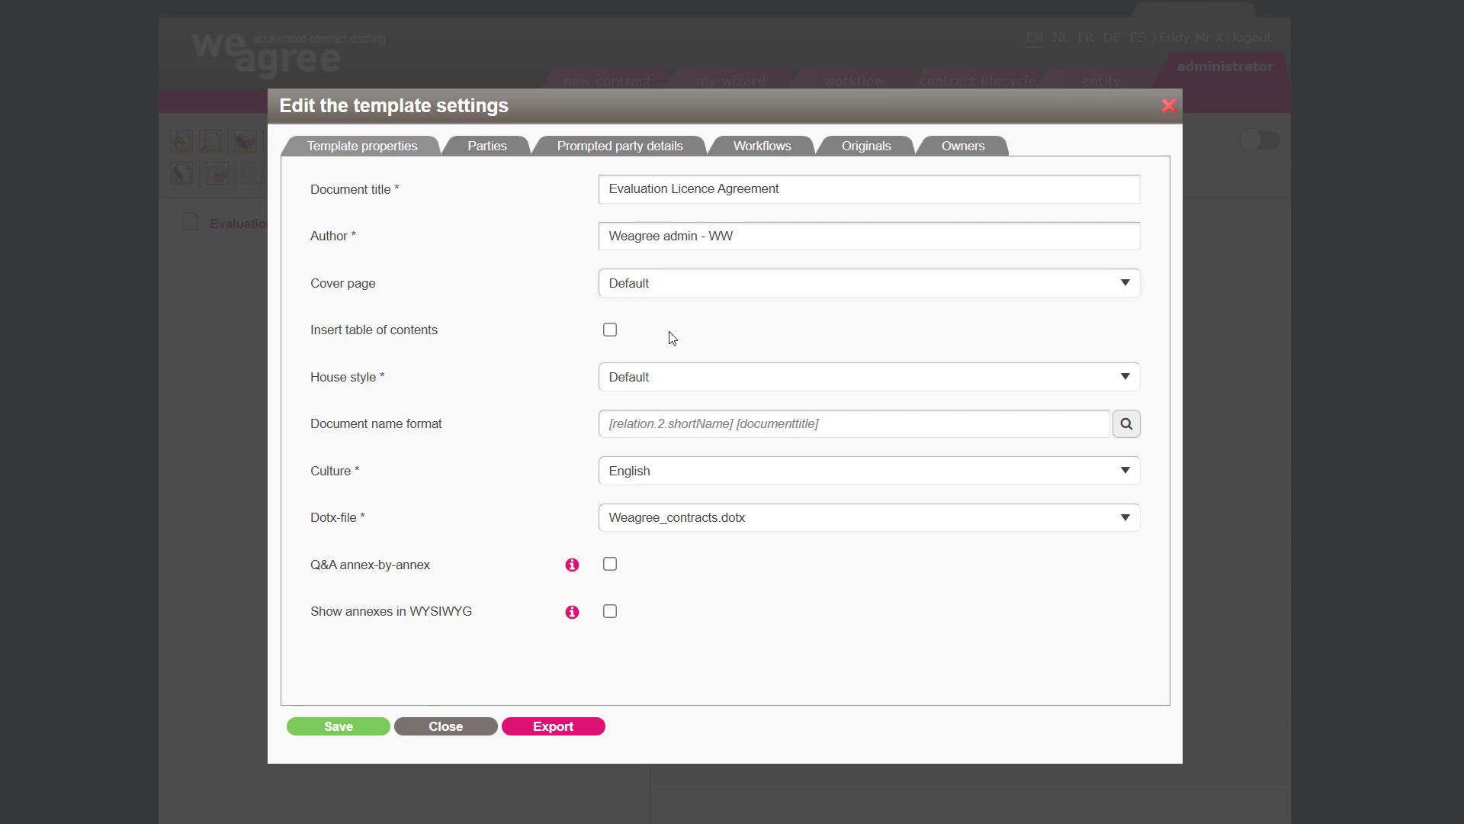
# Enable the table of contents for the template and keep its house style at Default.
pyautogui.click(609, 330)
pyautogui.click(628, 379)
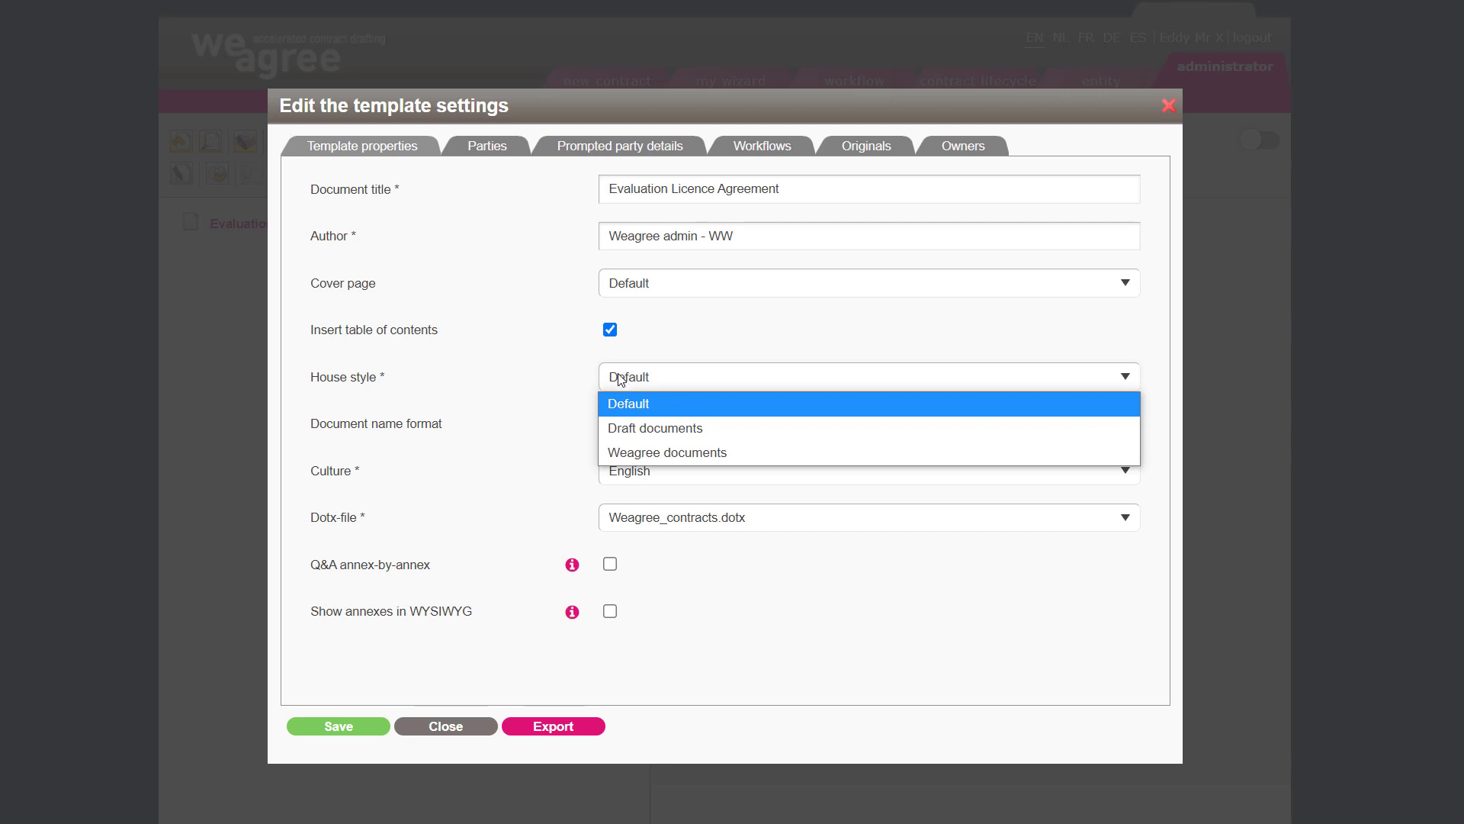
pyautogui.click(574, 379)
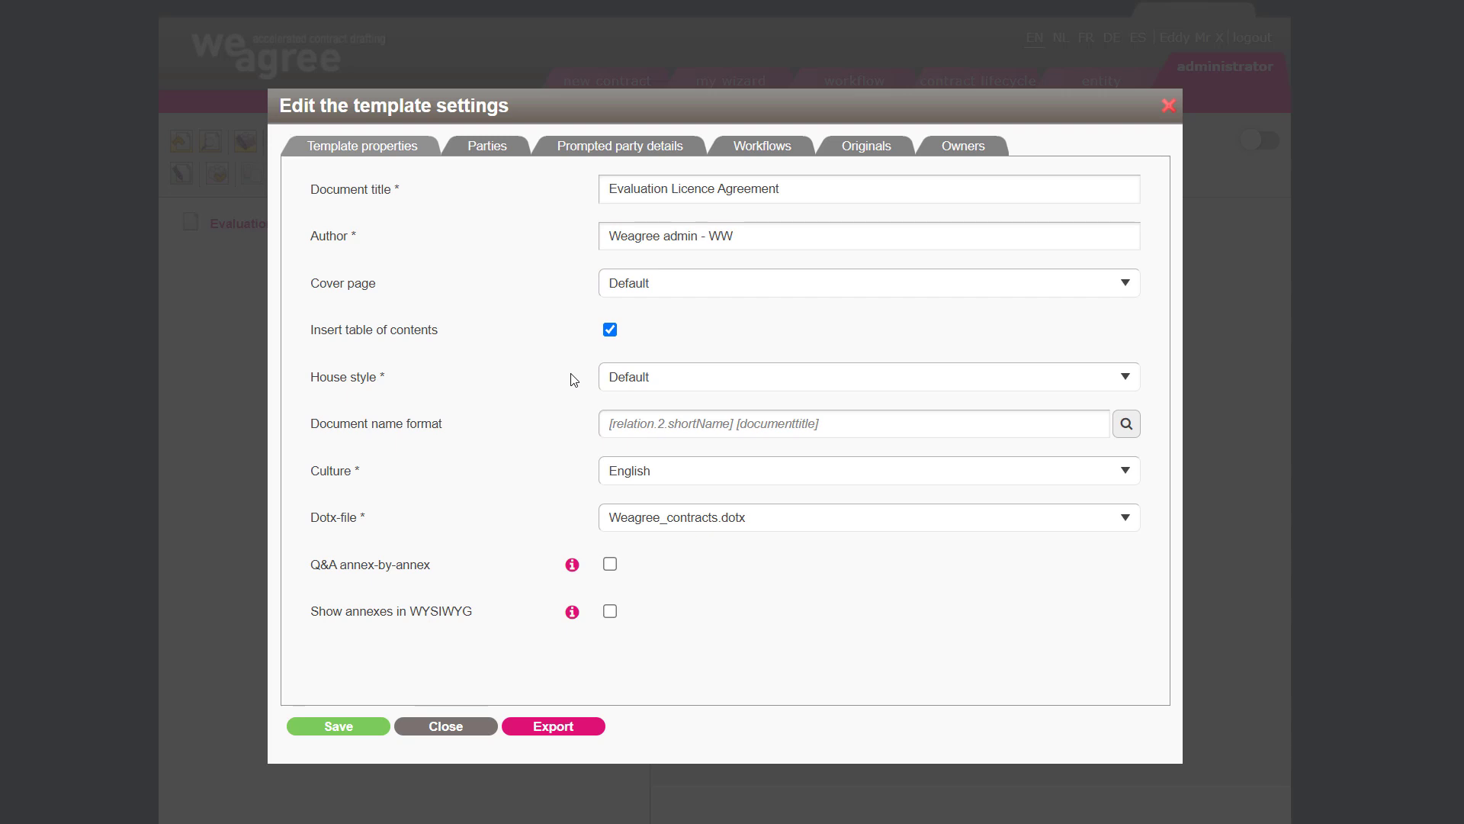
# Look through the available house styles and check the document title used by the document name format.
pyautogui.click(673, 379)
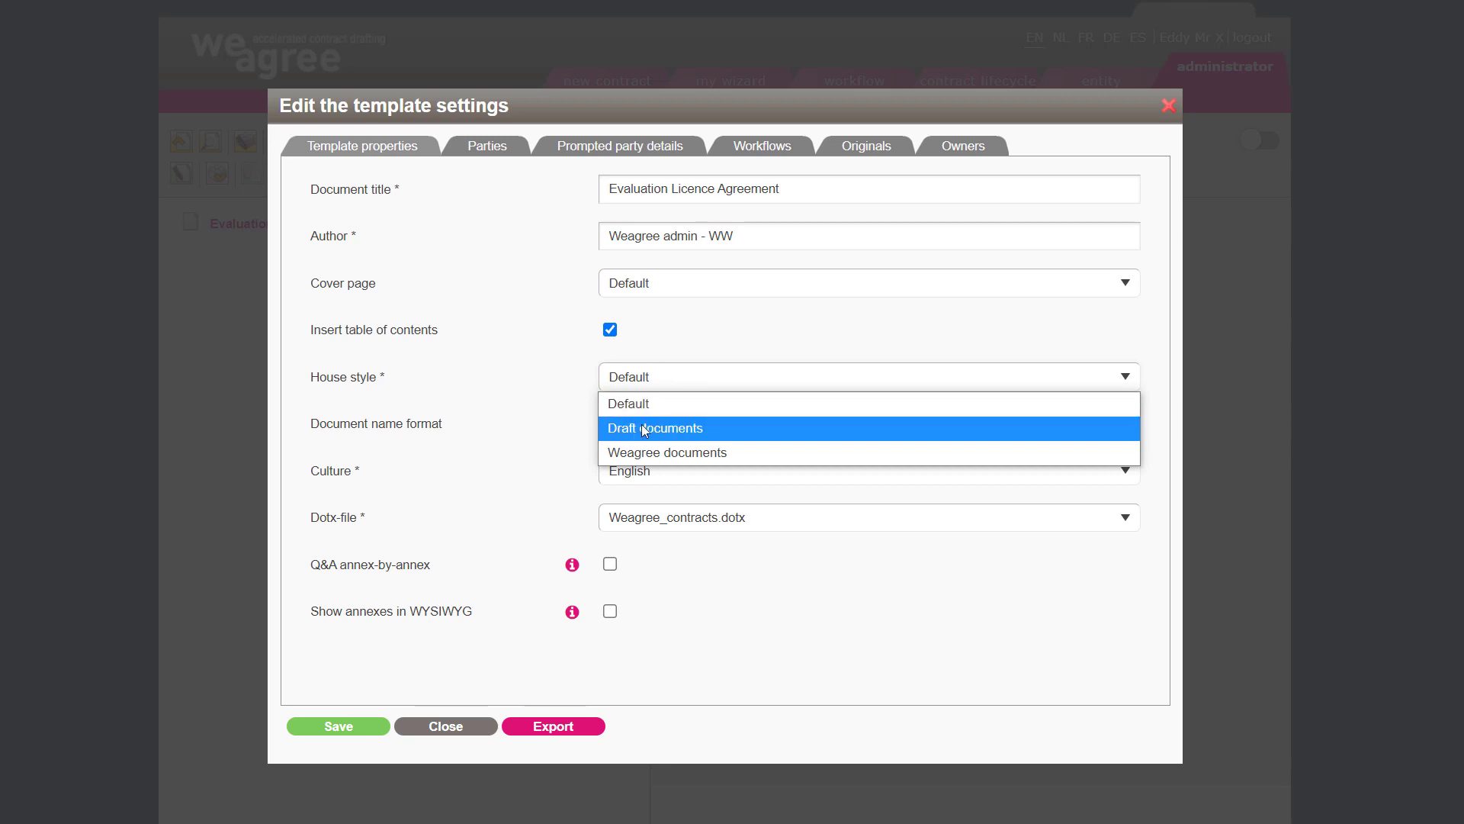
pyautogui.click(559, 376)
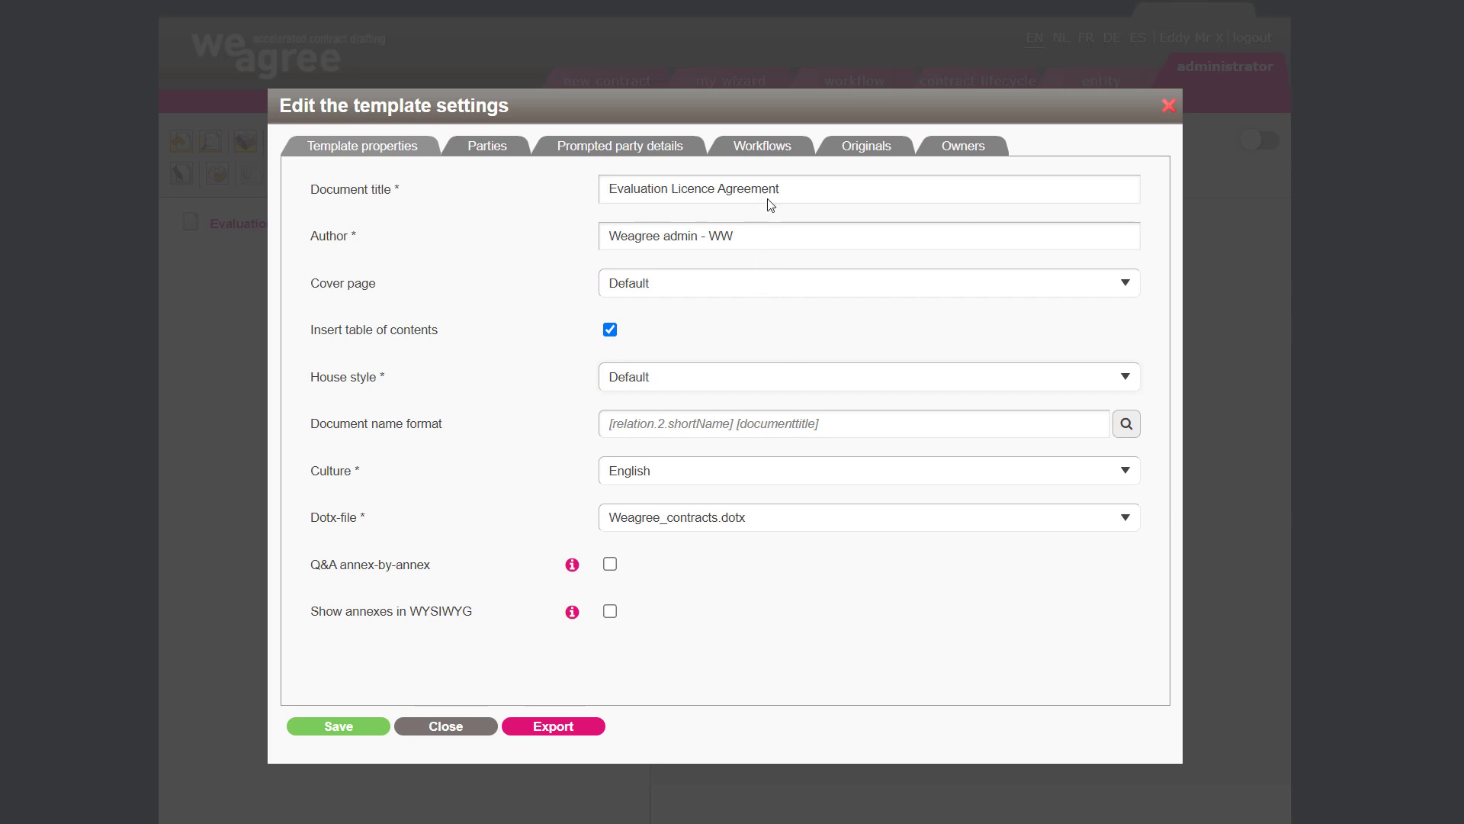
pyautogui.moveTo(779, 189); pyautogui.dragTo(687, 189)
pyautogui.moveTo(566, 218); pyautogui.dragTo(562, 216)
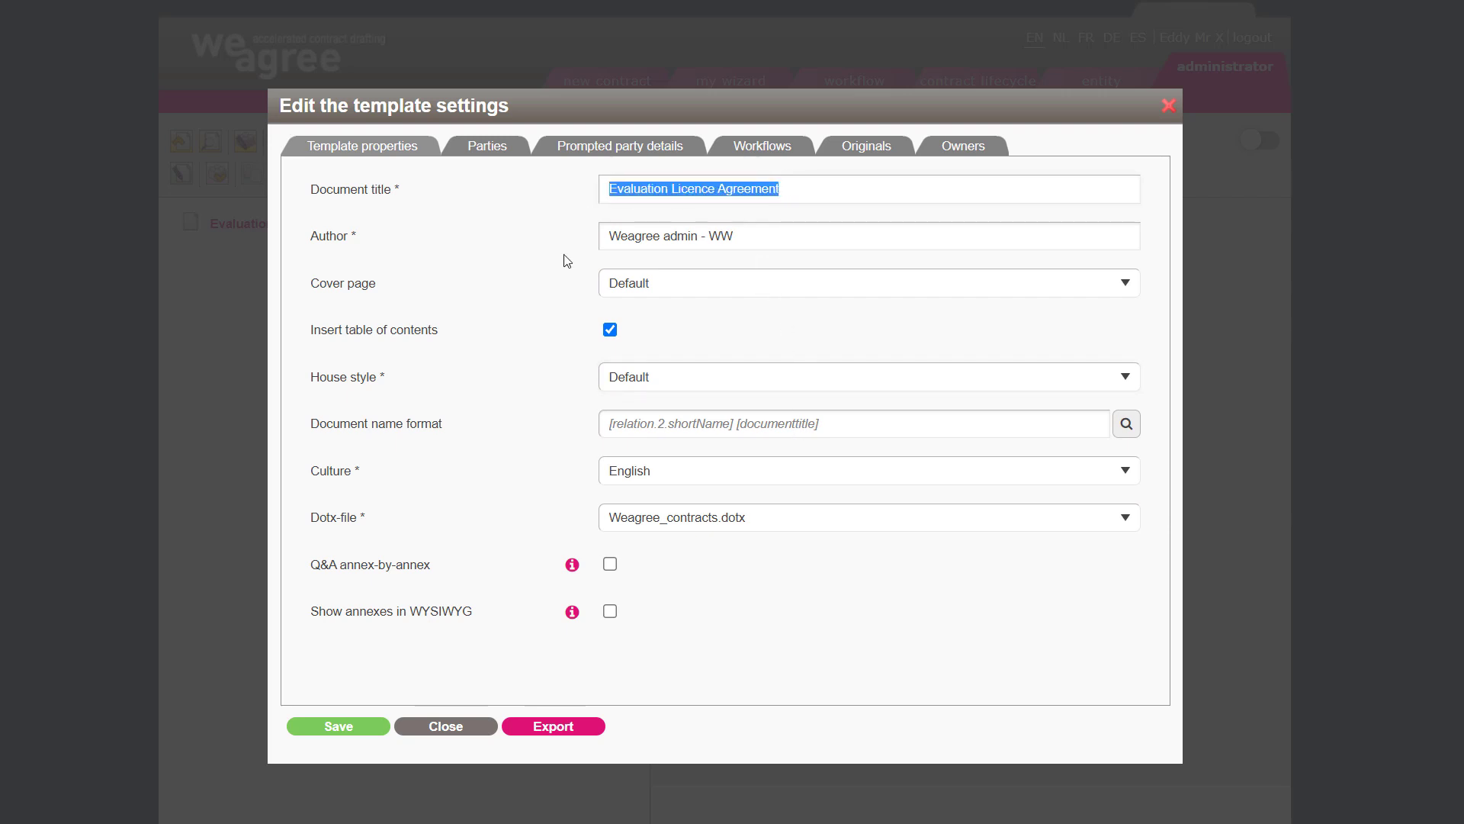
pyautogui.click(561, 472)
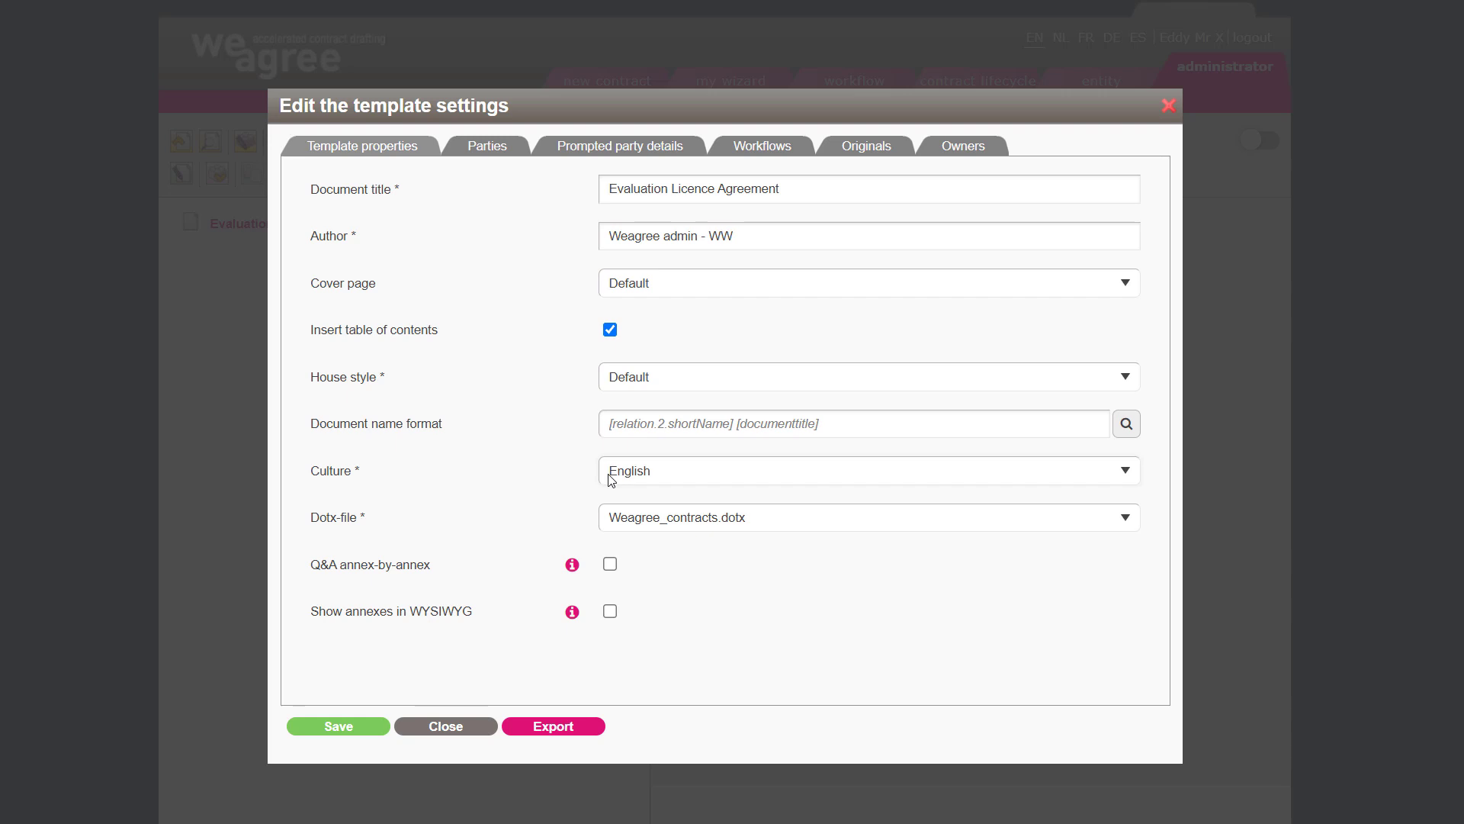
# Keep the culture at English and enable Q&A annex-by-annex and Show annexes in WYSIWYG for the template.
pyautogui.click(611, 479)
pyautogui.click(592, 477)
pyautogui.click(610, 564)
pyautogui.click(611, 613)
# Open the template's party settings and begin editing the party 1 reference.
pyautogui.click(490, 153)
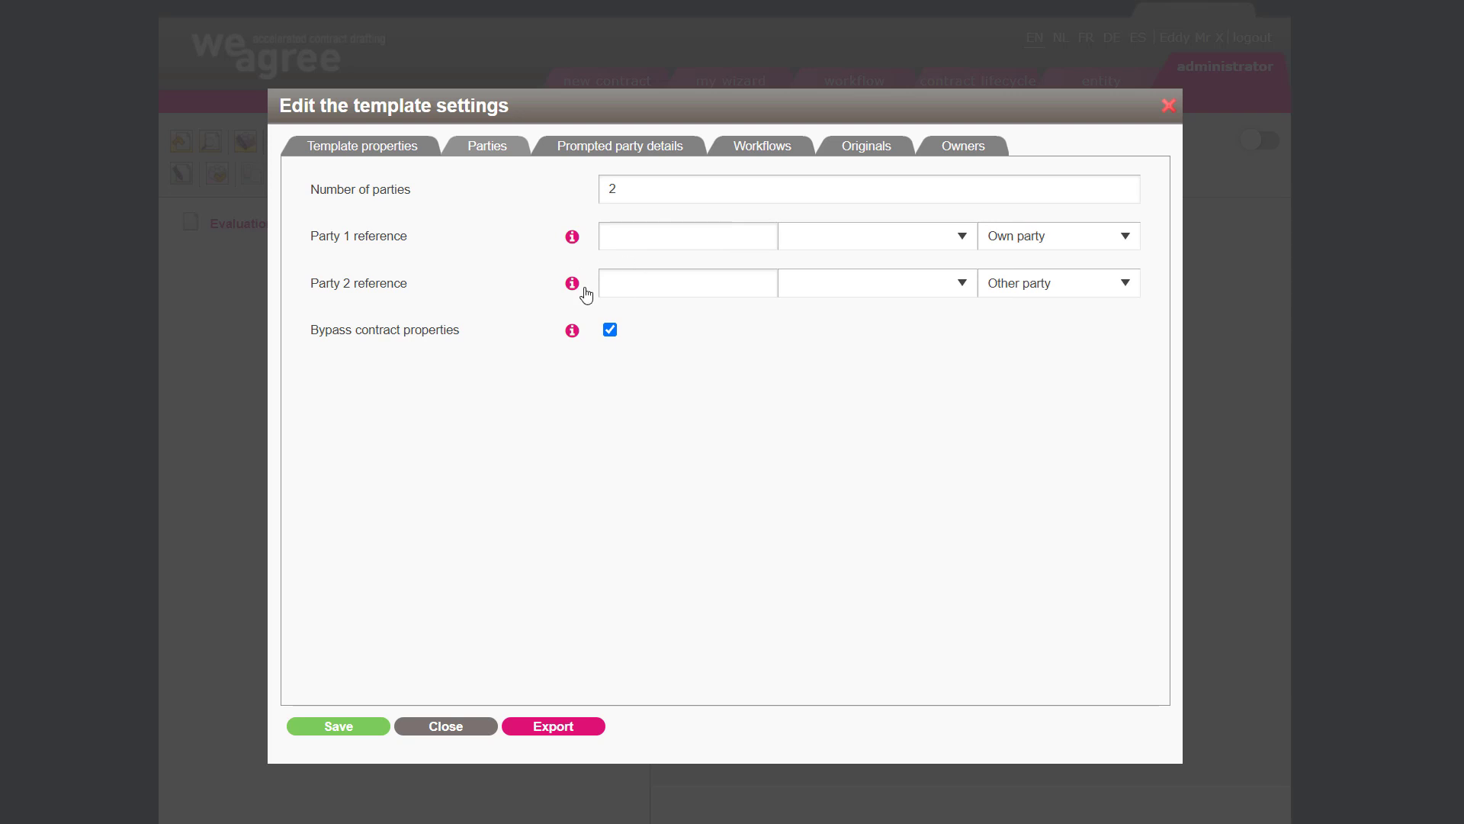
pyautogui.moveTo(320, 238); pyautogui.dragTo(379, 241)
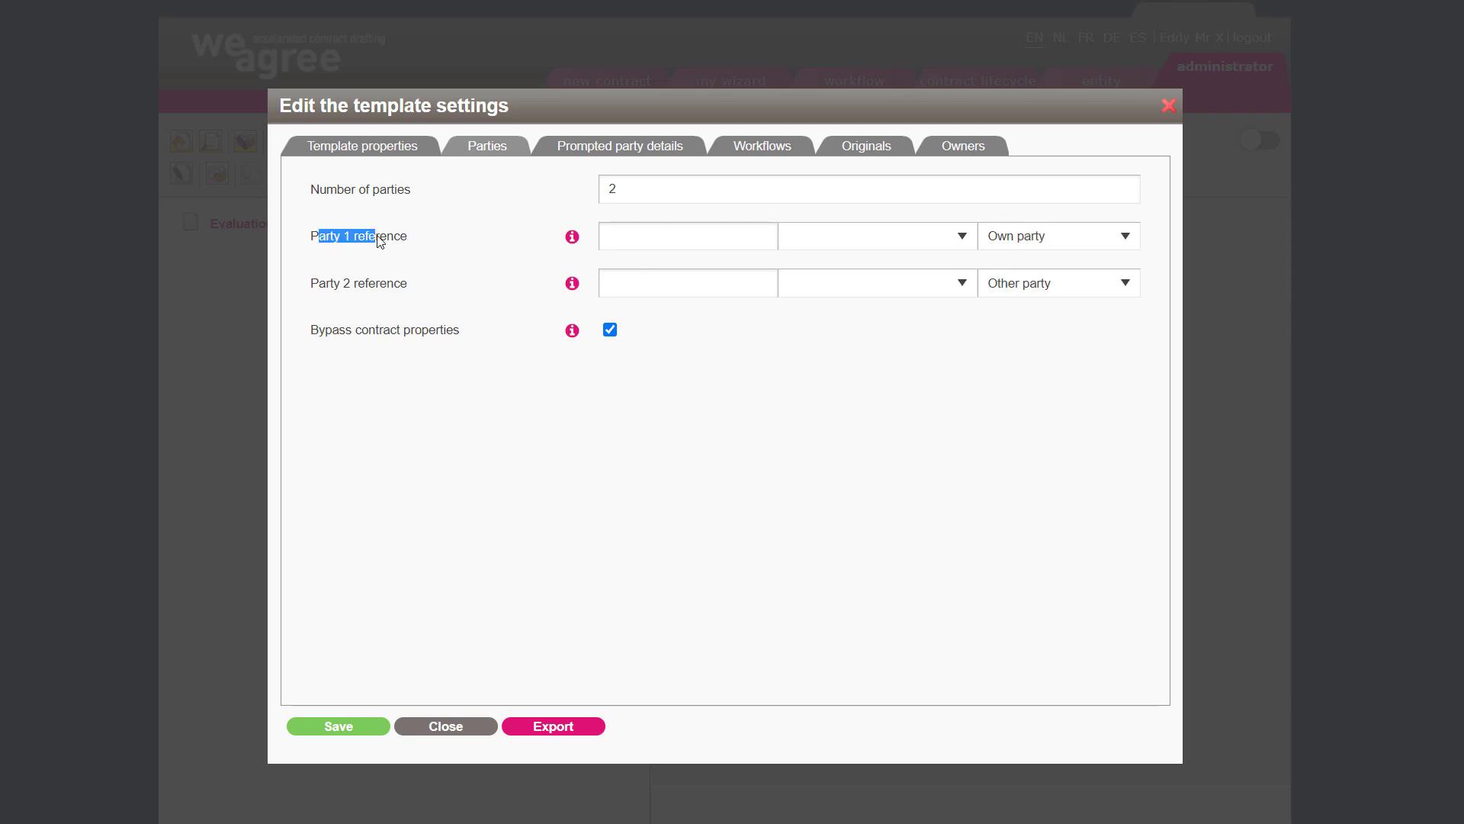
pyautogui.click(367, 289)
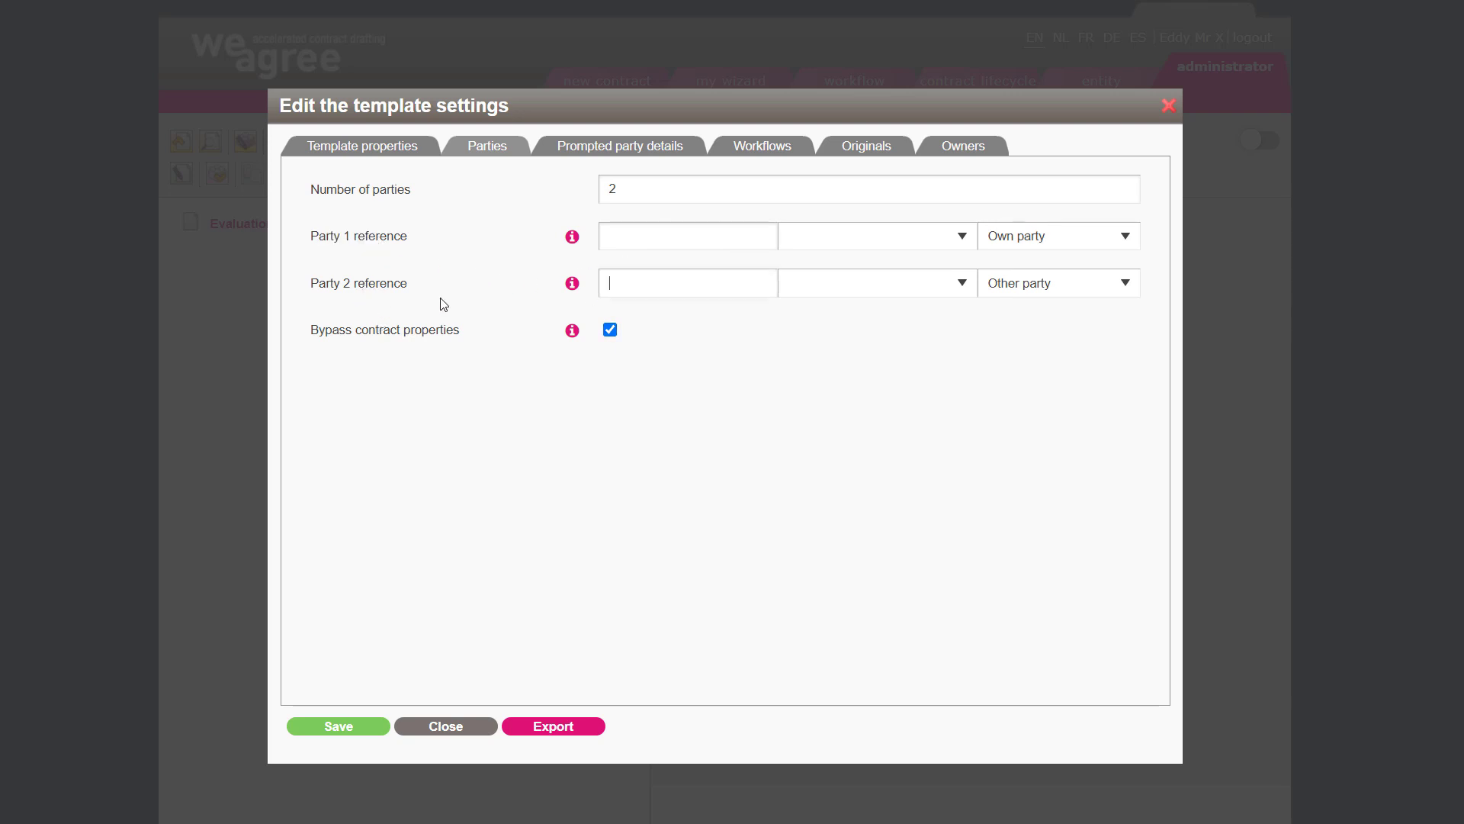
pyautogui.click(626, 231)
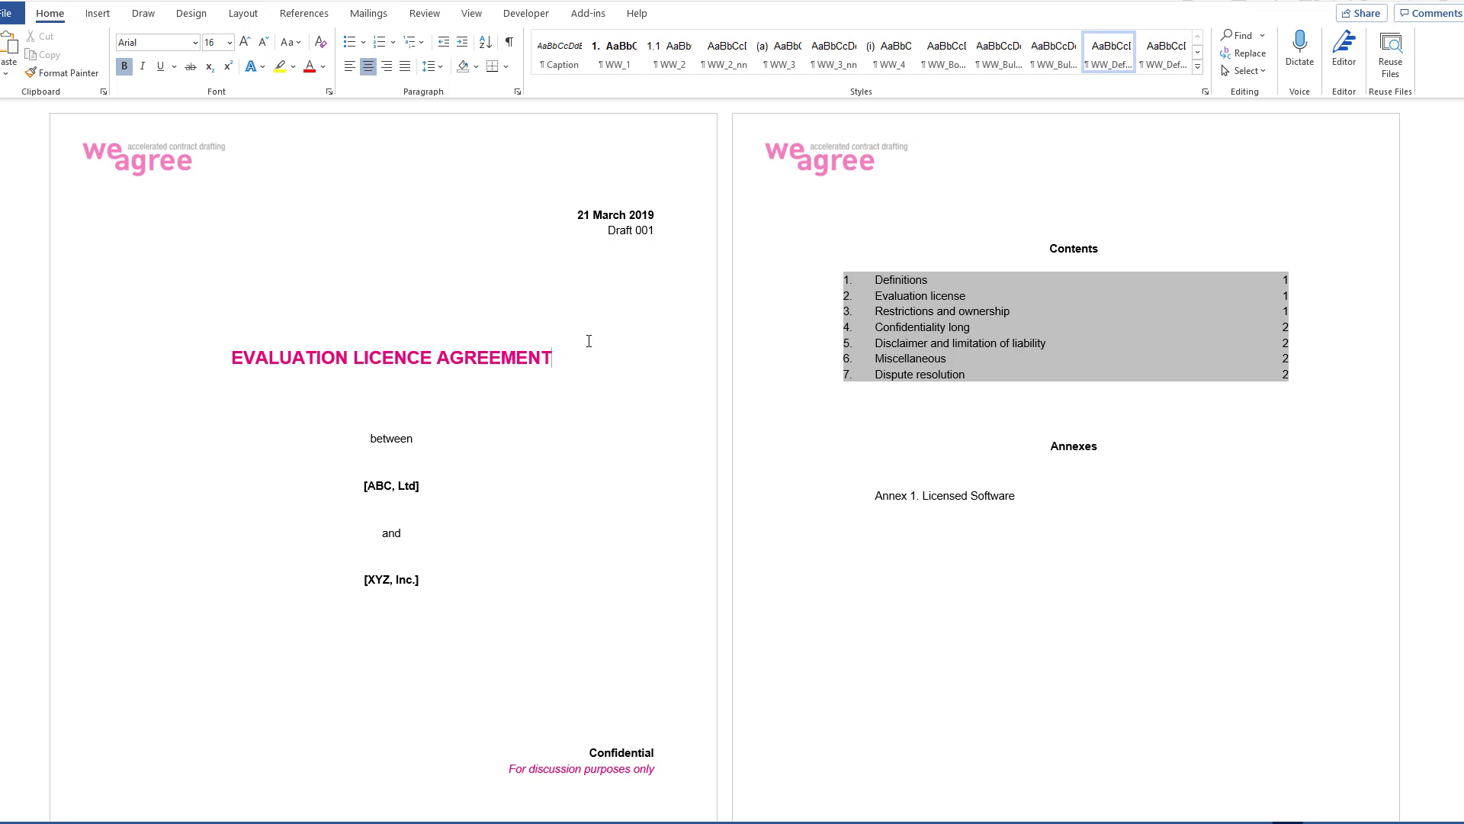
# Look up the defined terms for both parties in the BETWEEN section of the Word contract.
pyautogui.scroll(-10, 588, 341)
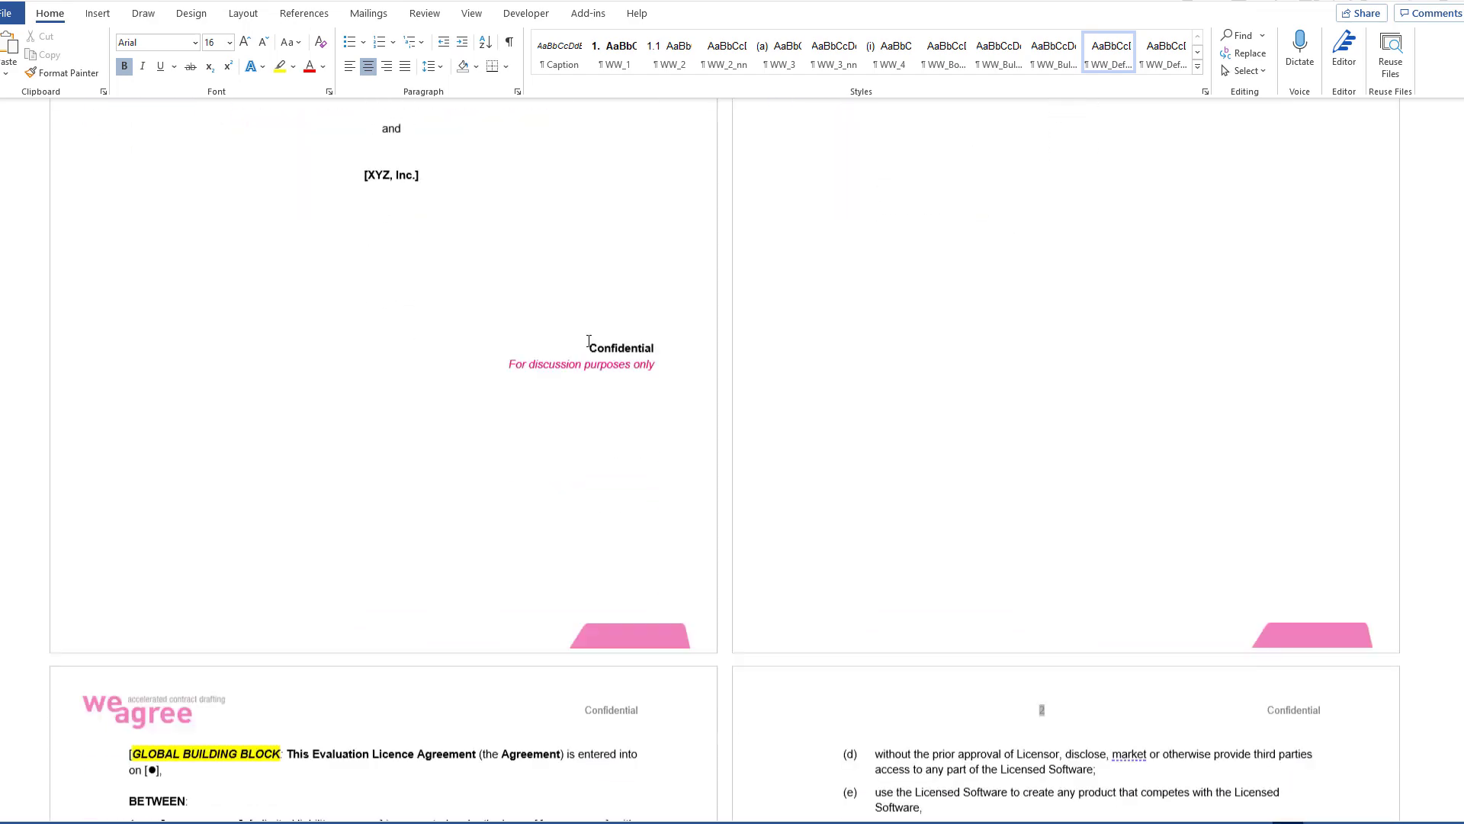
pyautogui.scroll(-4, 589, 341)
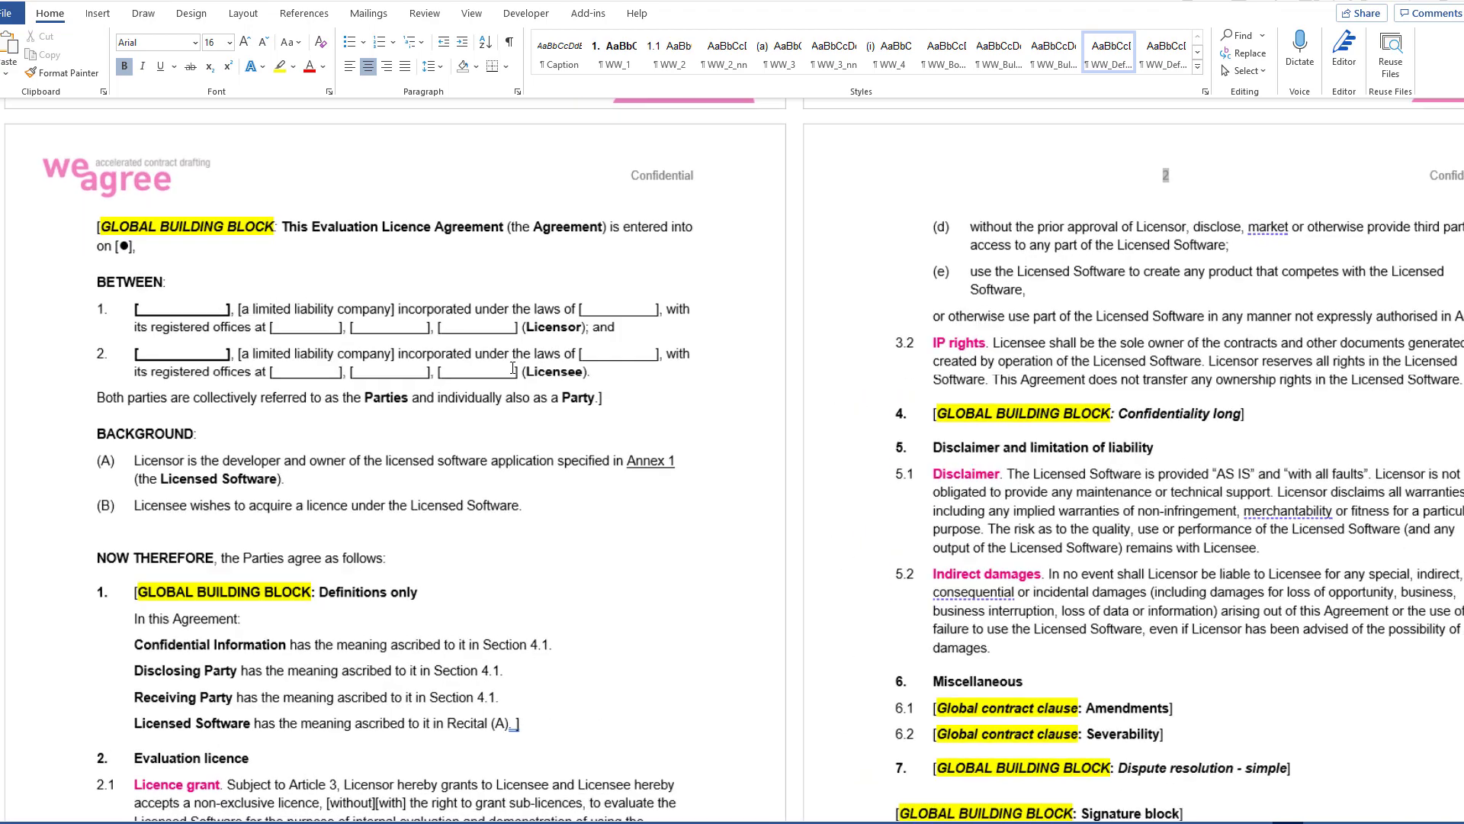
pyautogui.keyDown('ctrl'); pyautogui.scroll(5, 513, 368); pyautogui.keyUp('ctrl')
pyautogui.scroll(-2, 657, 394)
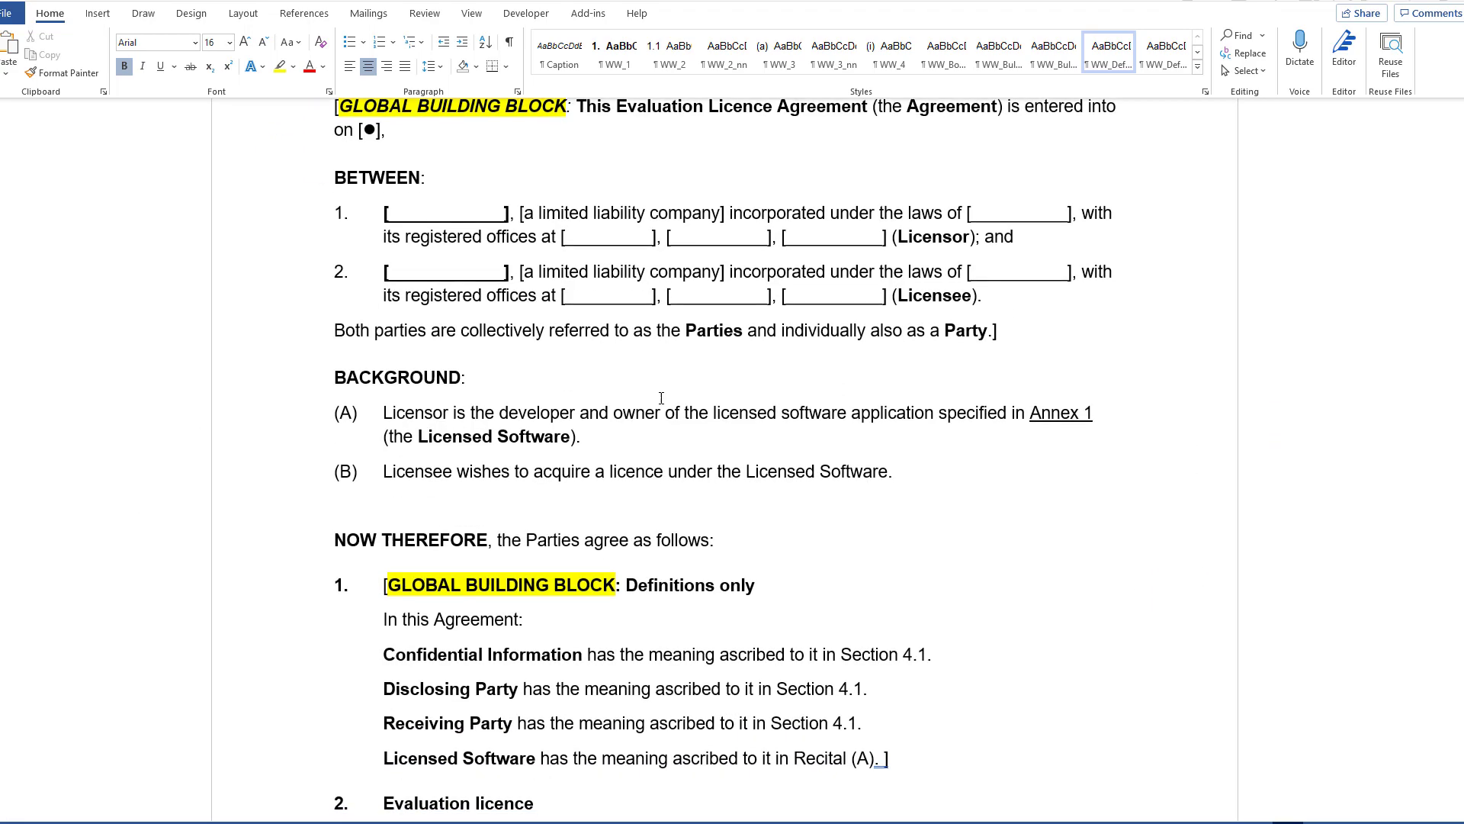
pyautogui.doubleClick(927, 237)
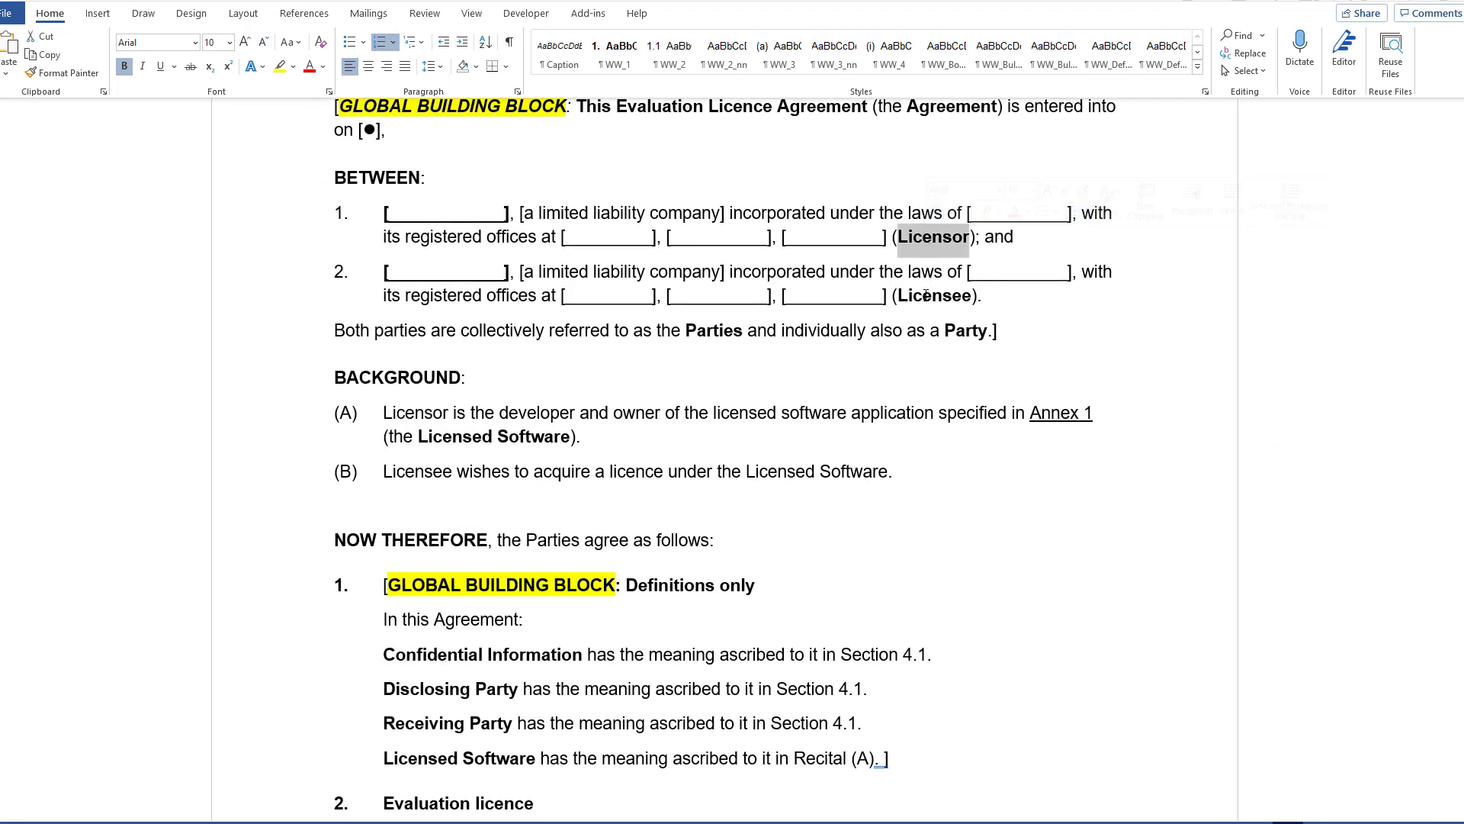
pyautogui.scroll(2, 926, 301)
pyautogui.doubleClick(933, 419)
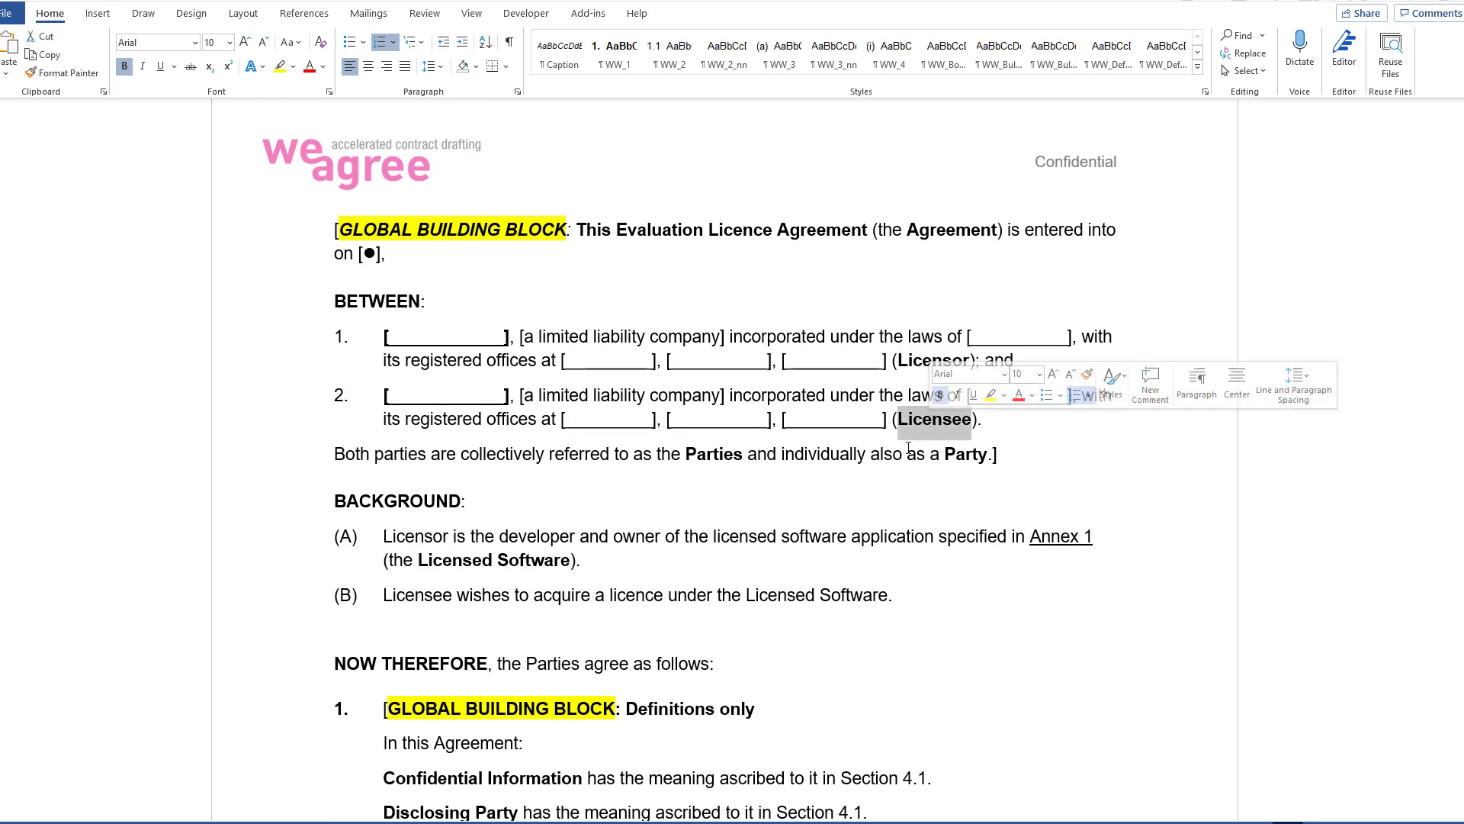
pyautogui.doubleClick(932, 360)
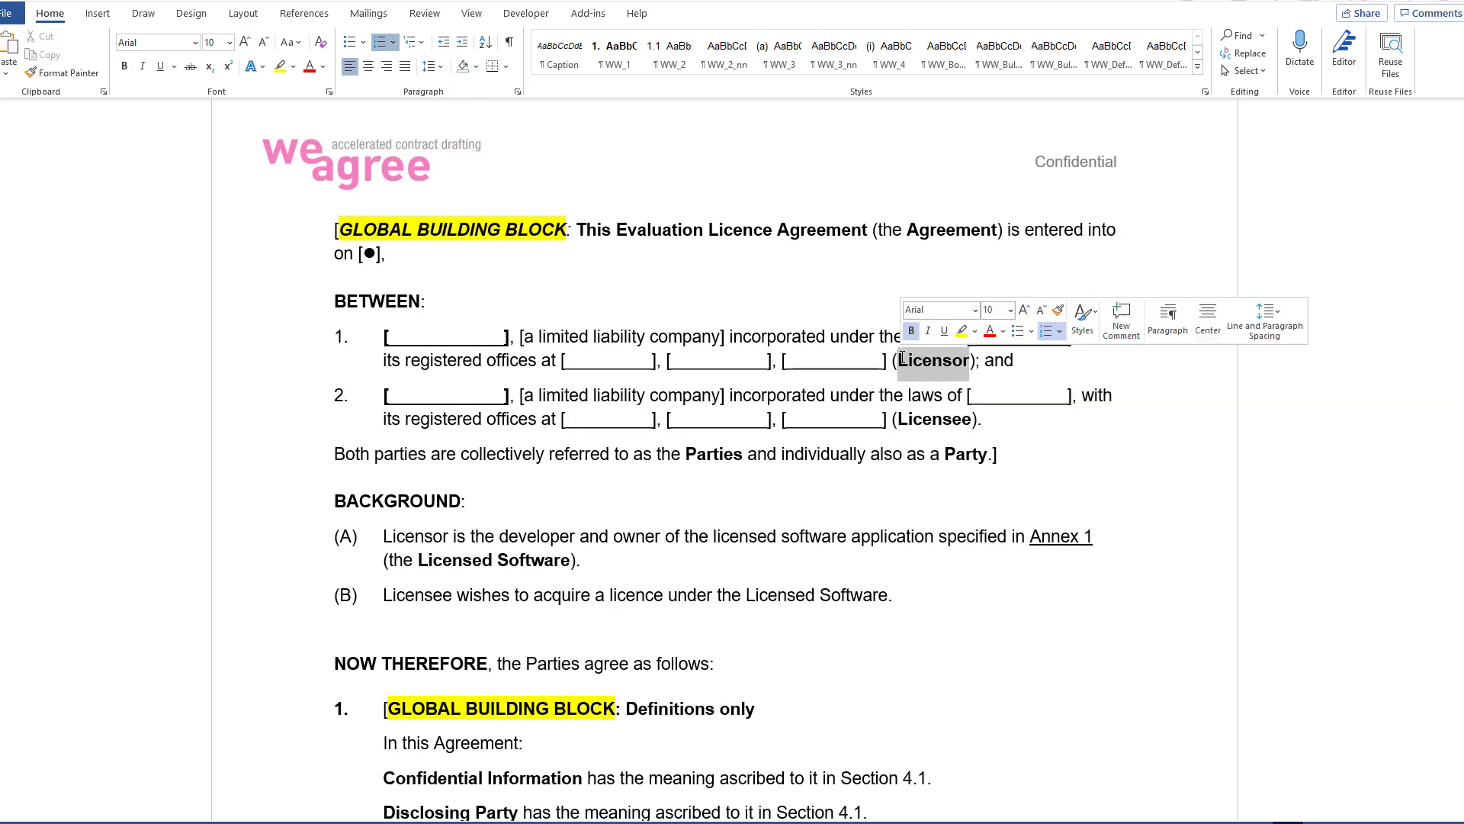
pyautogui.click(381, 339)
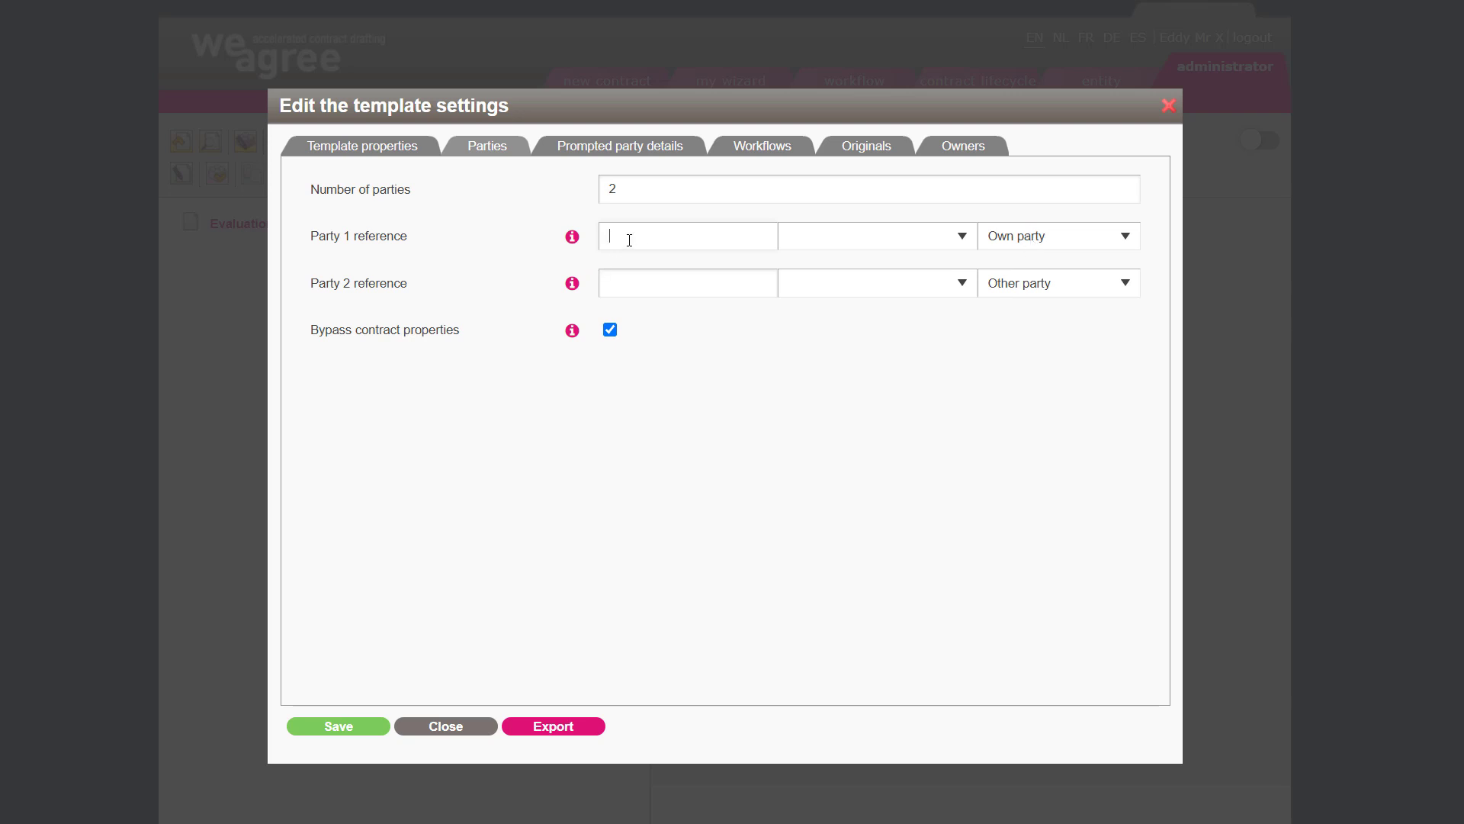
# Set the party 1 reference to Licensor and, after checking the Word contract, the party 2 reference to Licensee.
pyautogui.write('Licensor')
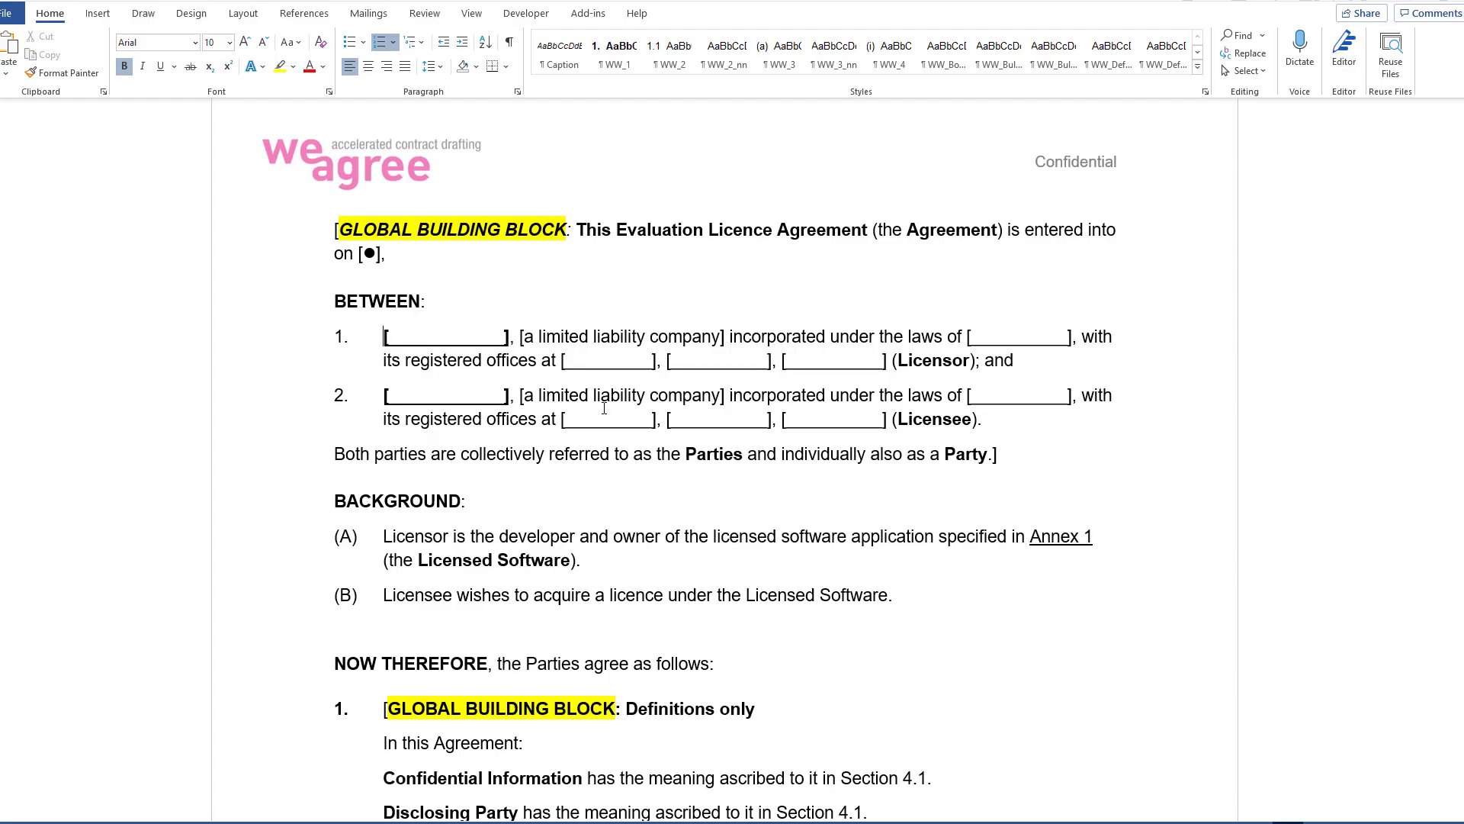
pyautogui.doubleClick(935, 418)
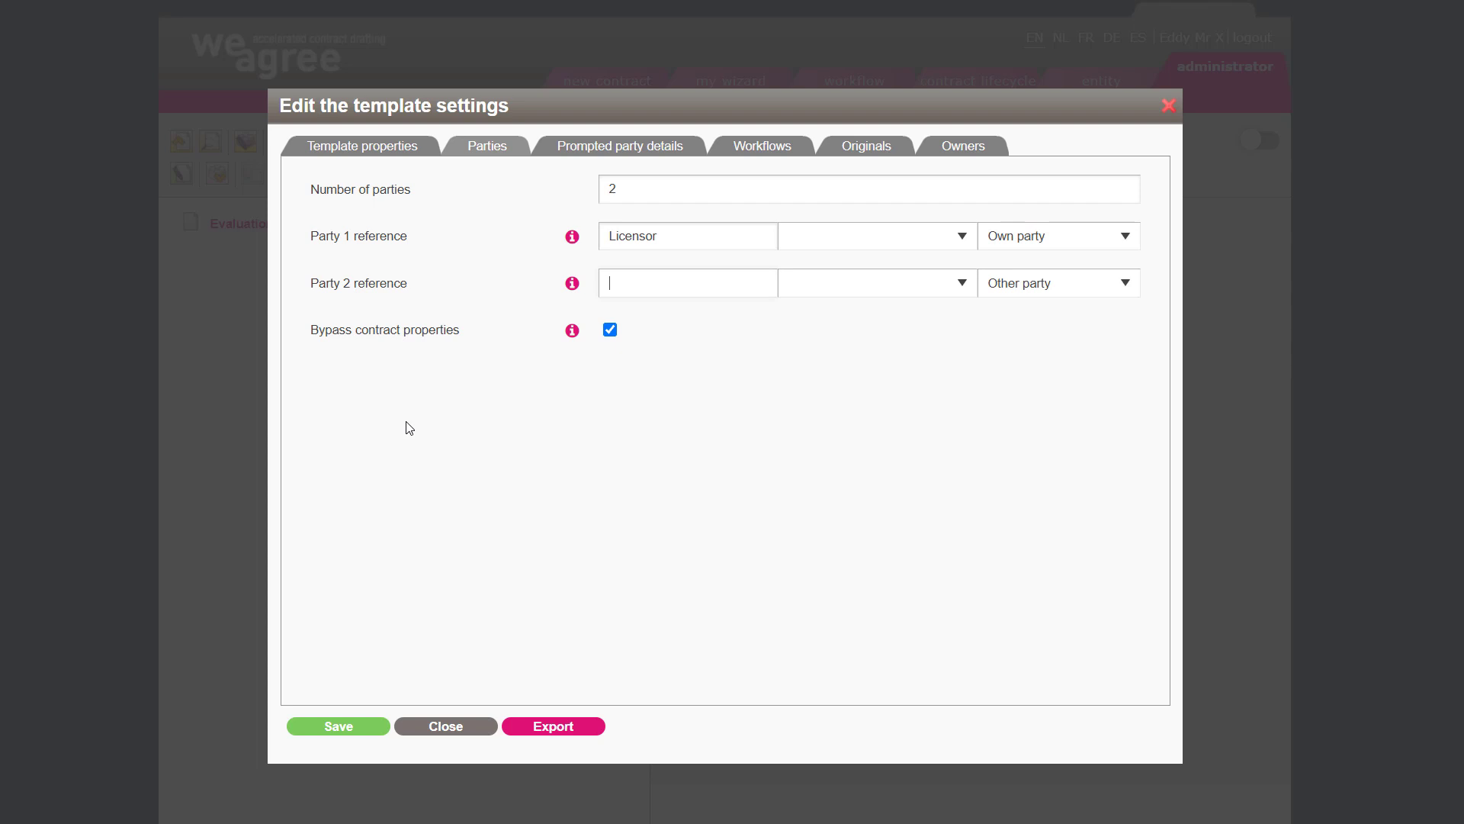
pyautogui.write('Licensee')
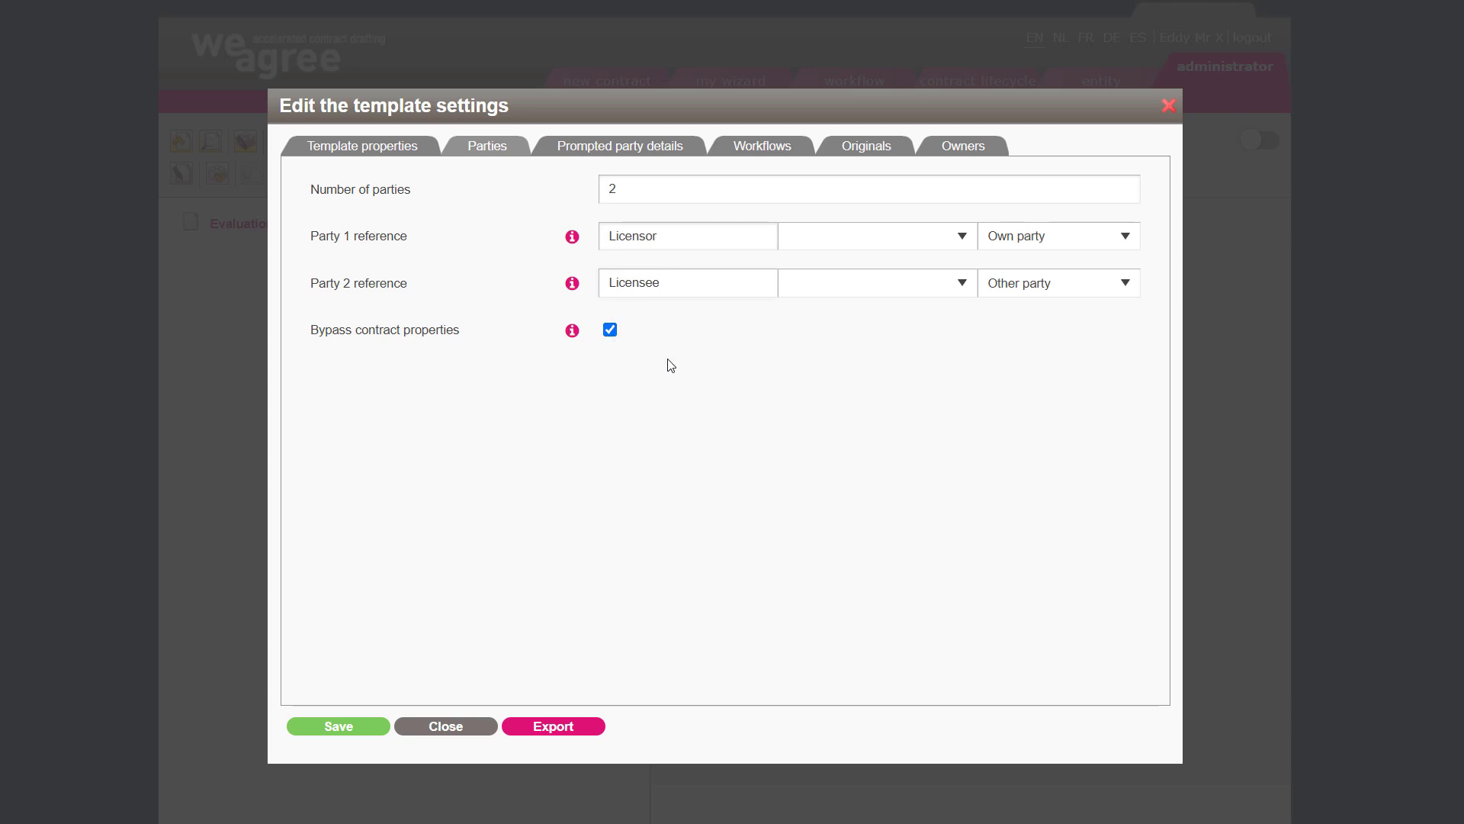
# Turn off prompting for the place of registration, country of registration and registration number in the prompted party details.
pyautogui.click(633, 147)
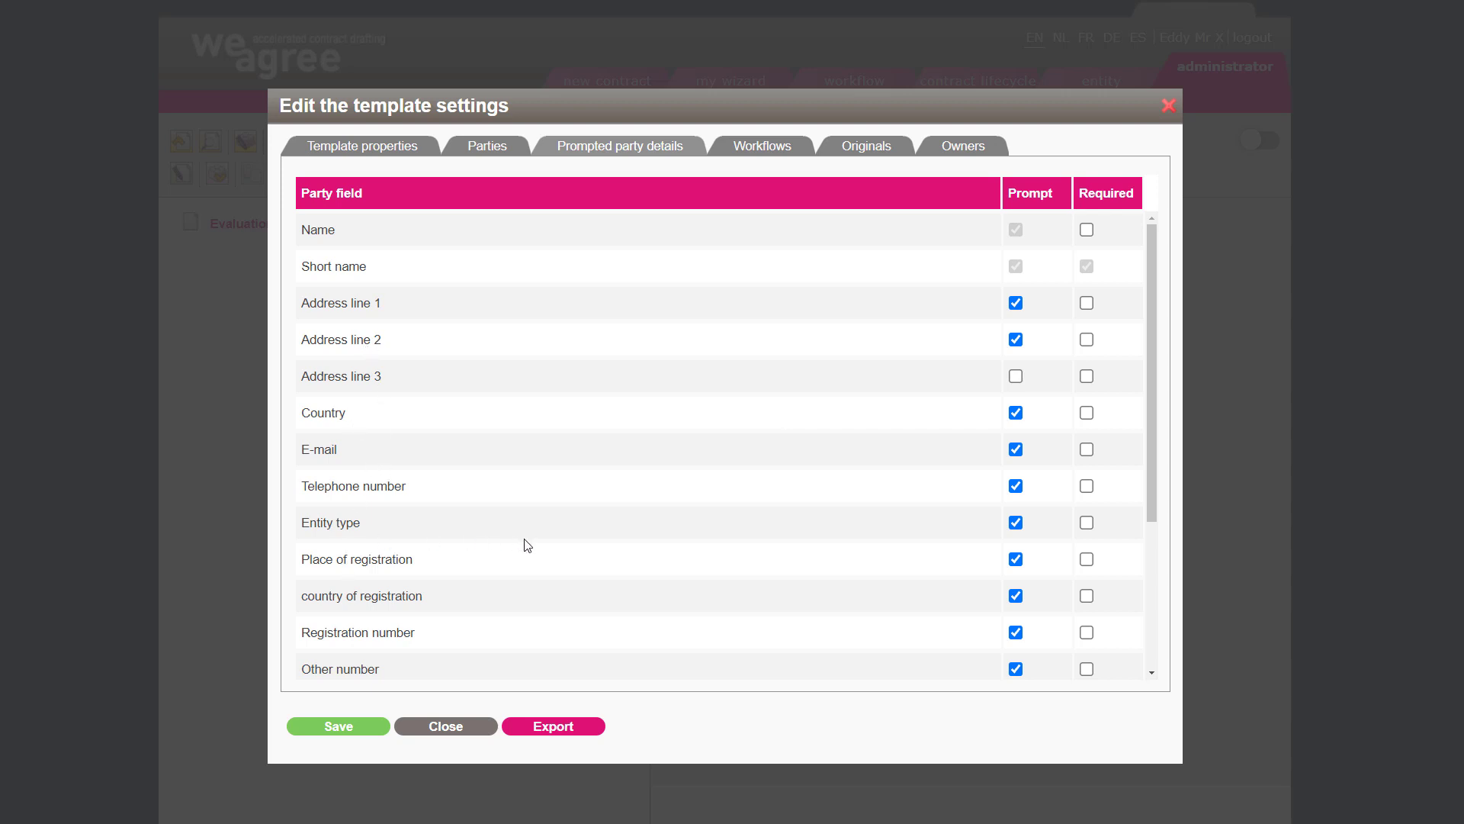
pyautogui.scroll(-2, 523, 546)
pyautogui.scroll(2, 542, 549)
pyautogui.click(1011, 562)
pyautogui.click(1015, 600)
pyautogui.click(1015, 634)
# Review the template's workflows, originals and owners without adding any, and save the template settings.
pyautogui.click(767, 156)
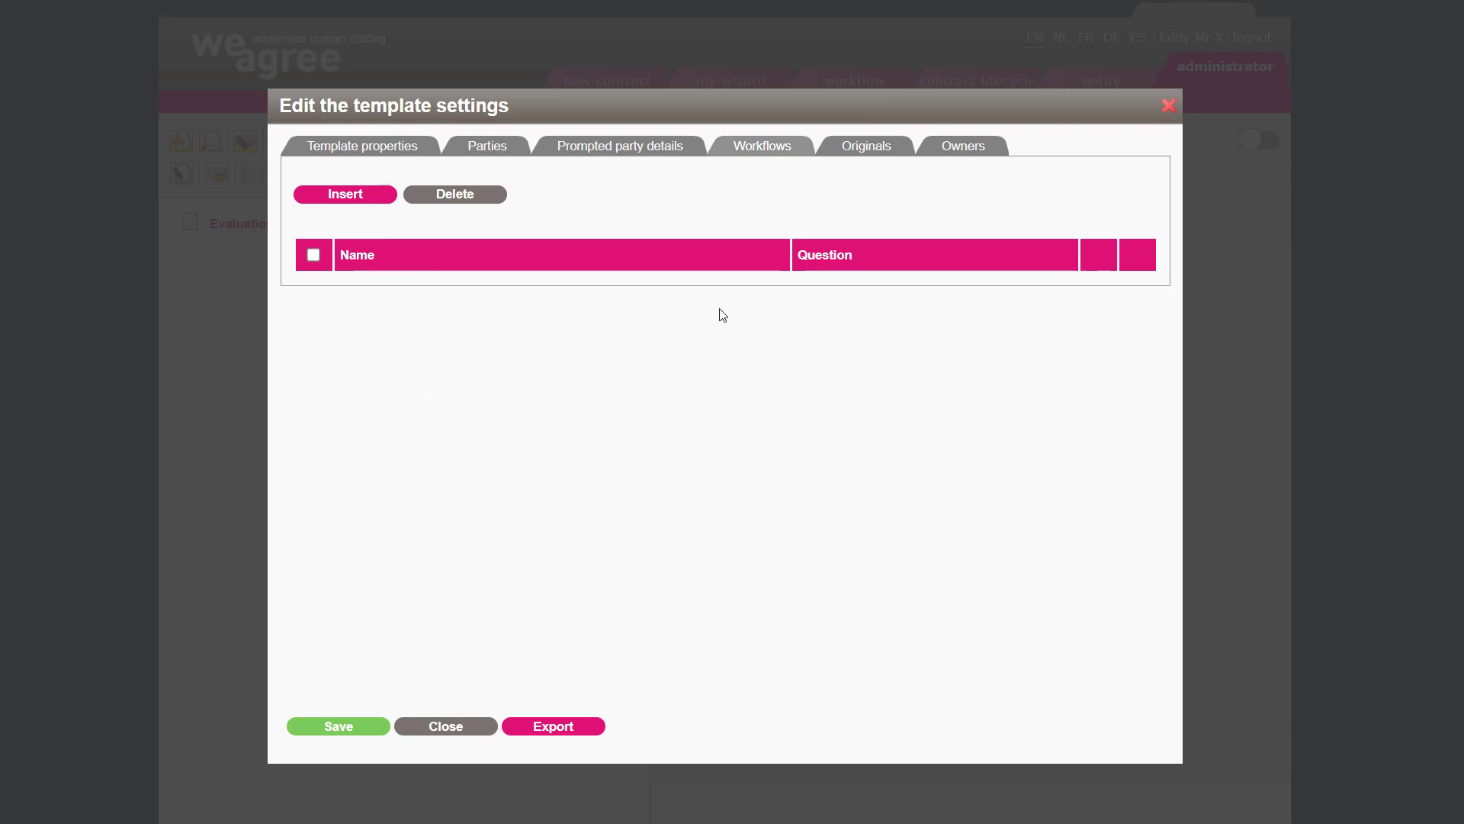
pyautogui.click(870, 150)
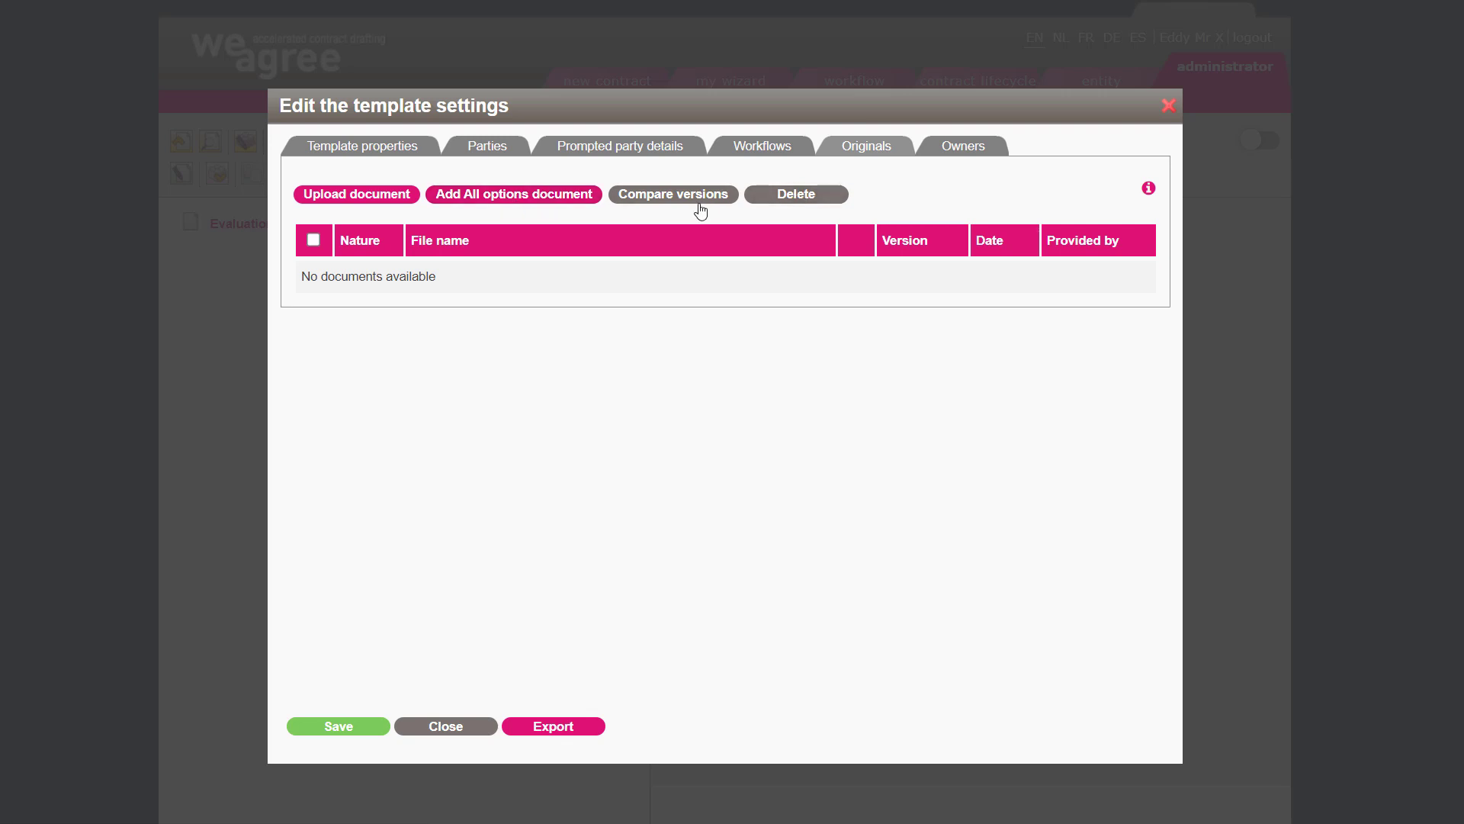
pyautogui.click(967, 152)
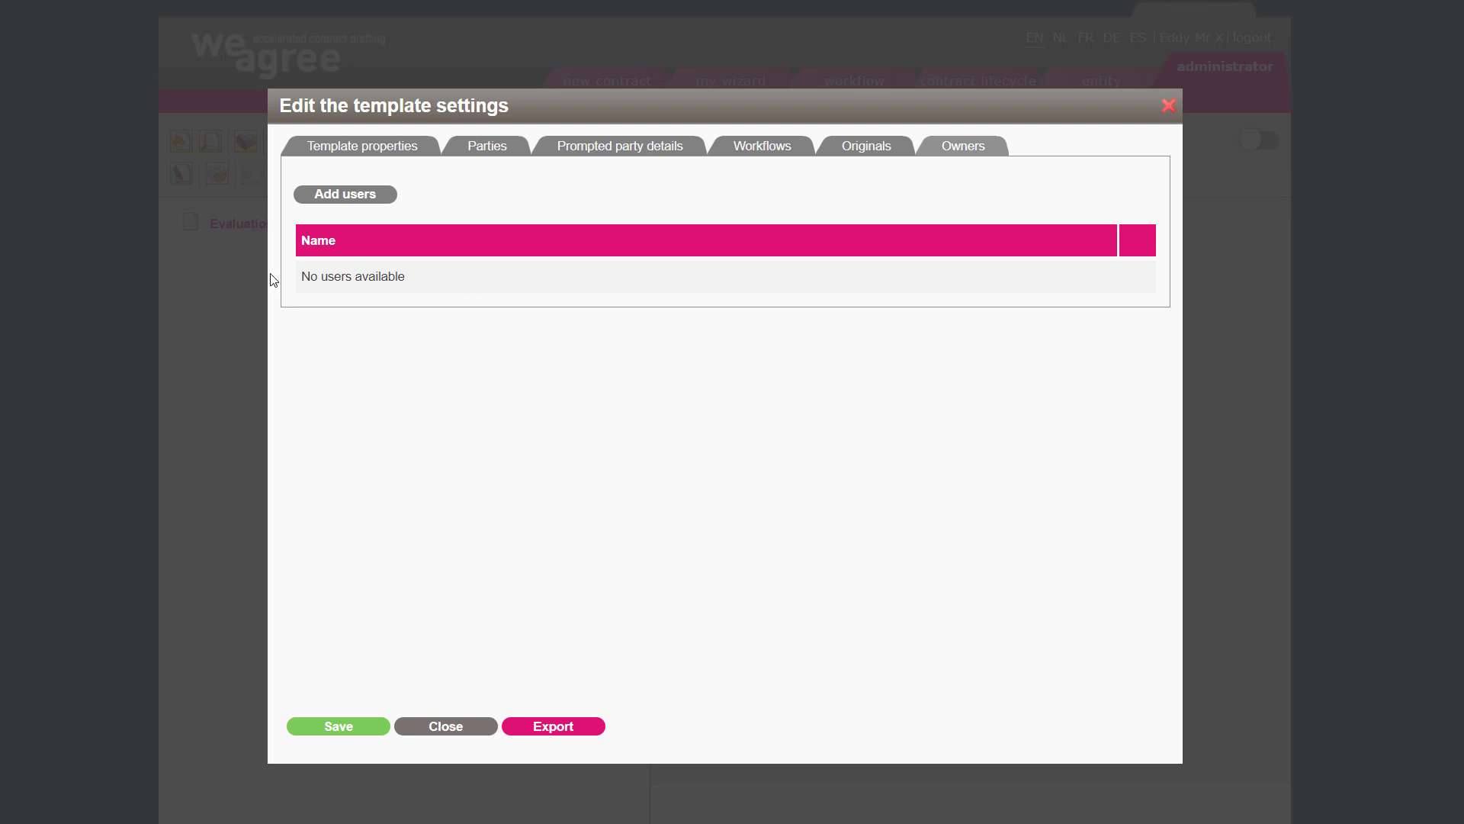
pyautogui.click(349, 150)
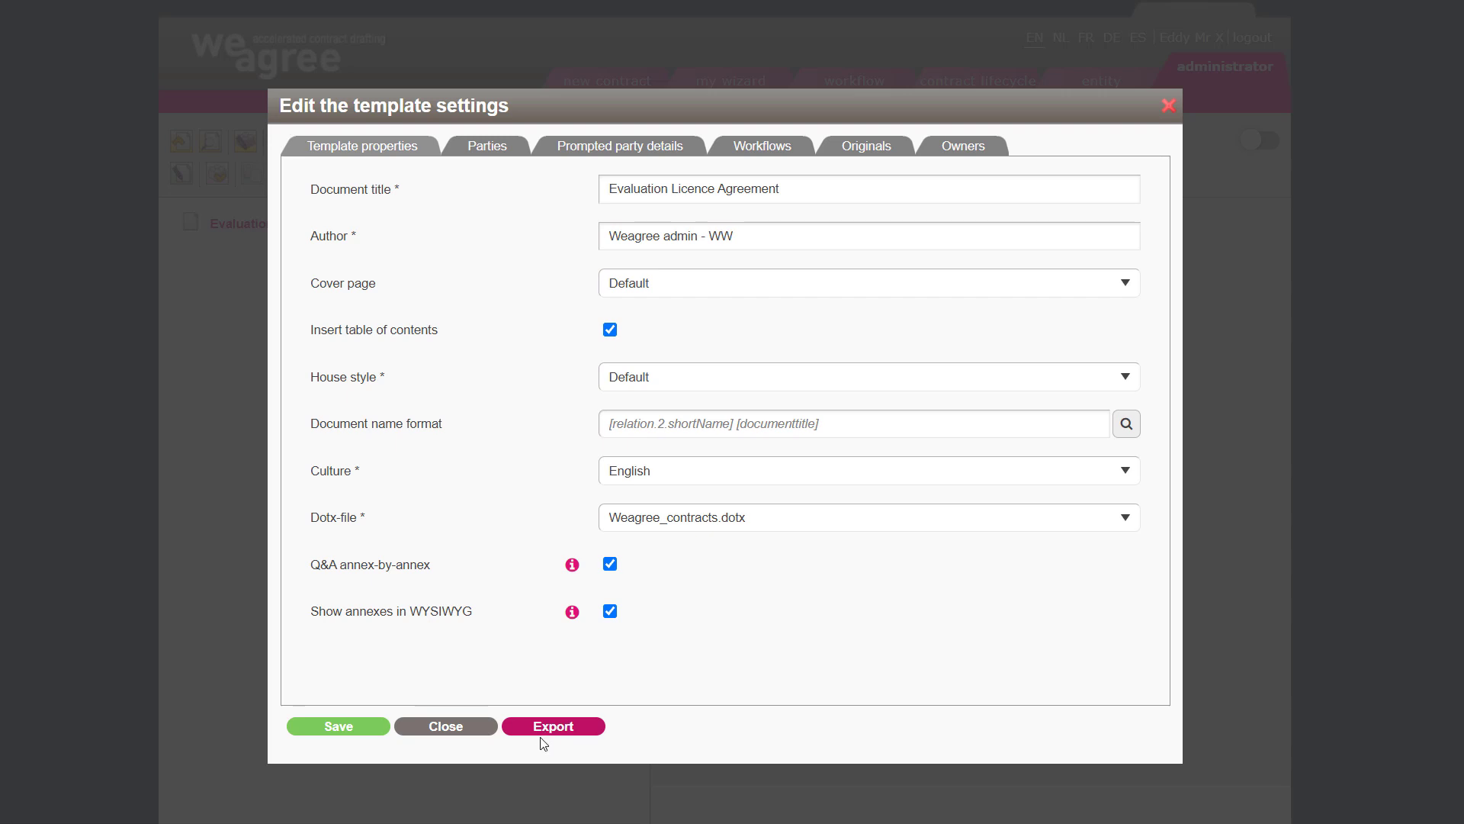
pyautogui.click(340, 729)
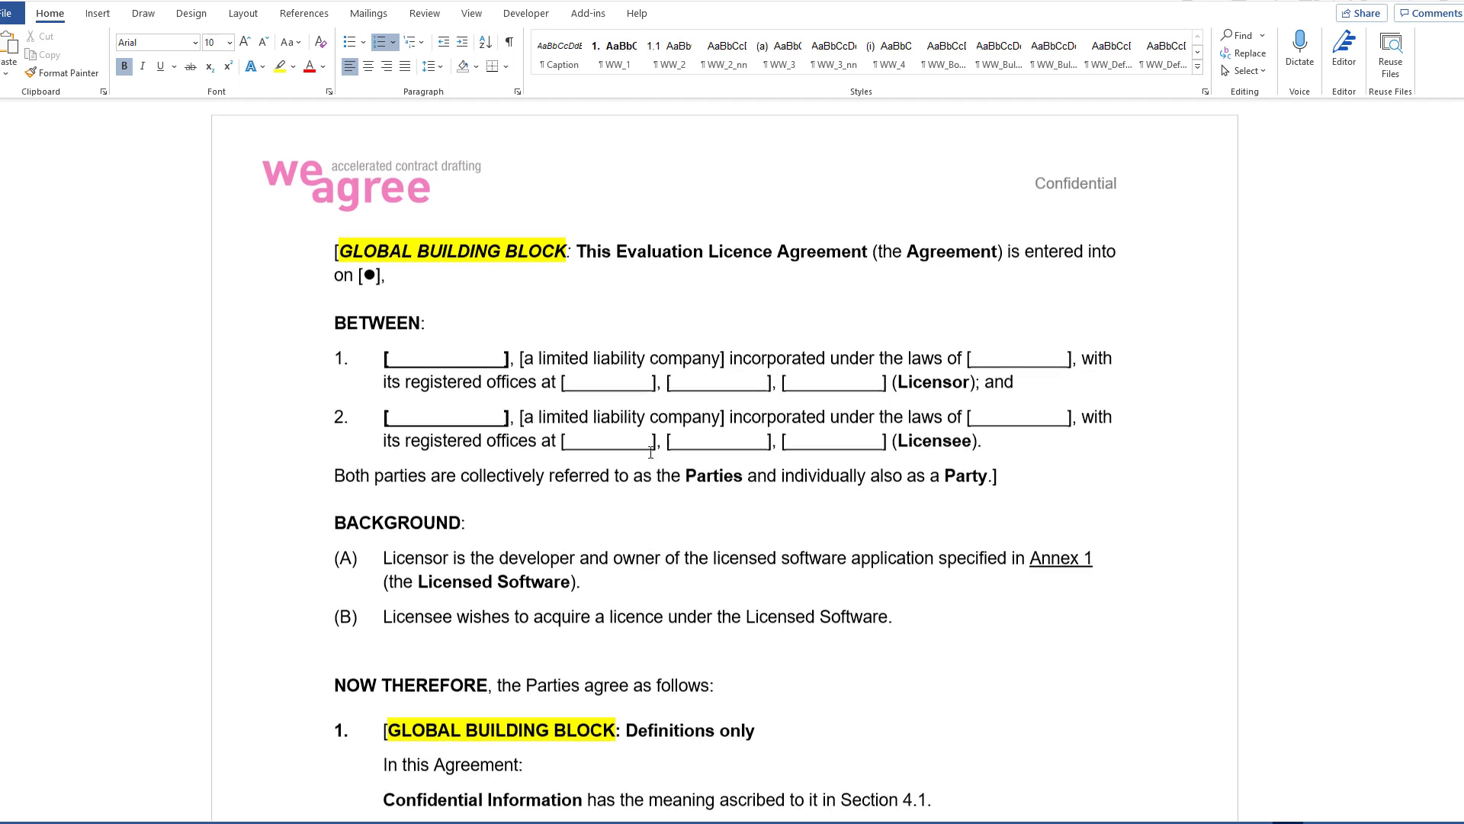
# Switch to Word and examine the contract's cover page, contents, annex list and first body page.
pyautogui.scroll(6, 654, 456)
pyautogui.scroll(5, 654, 456)
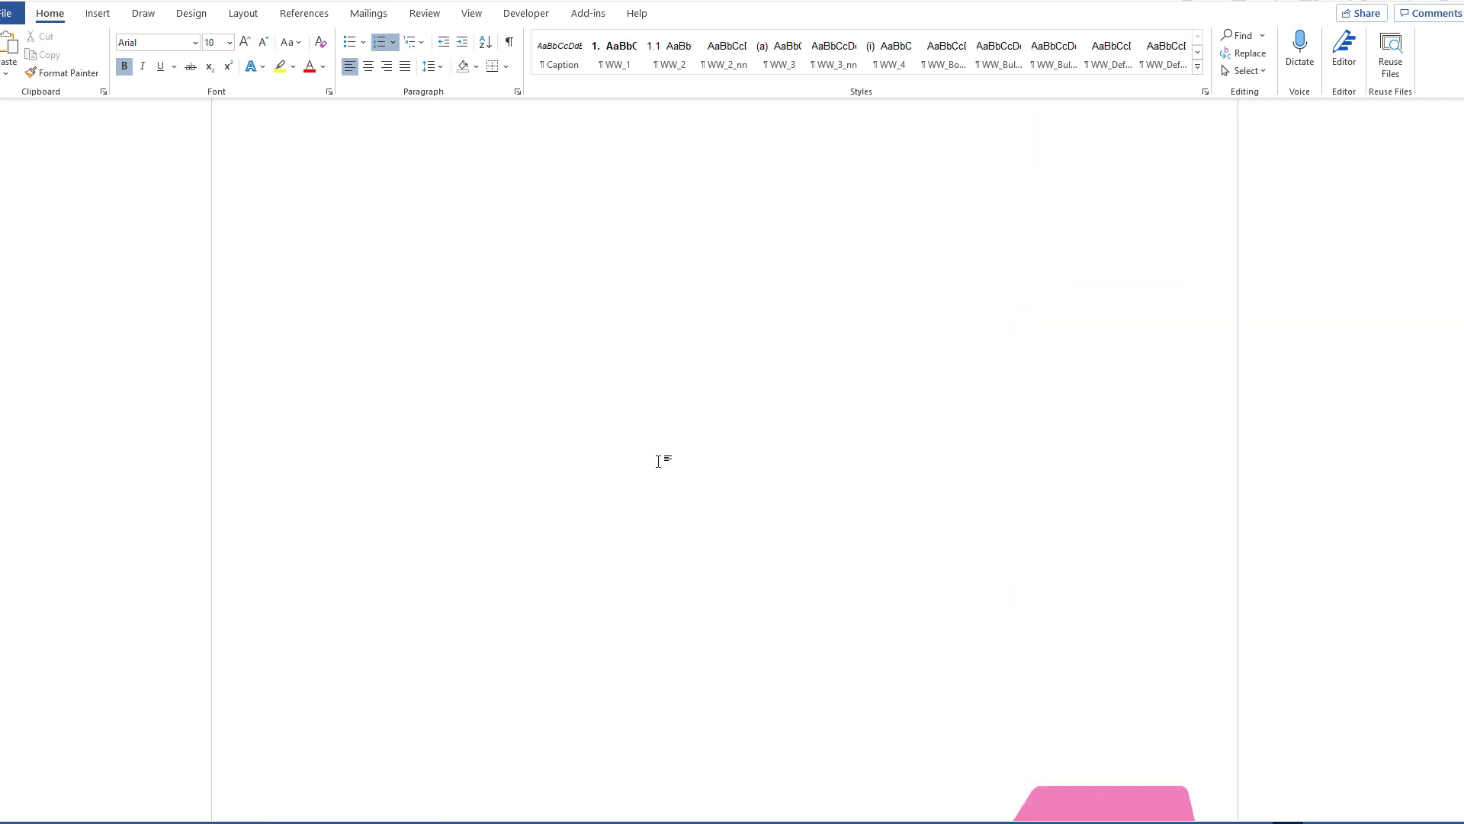
pyautogui.scroll(10, 658, 460)
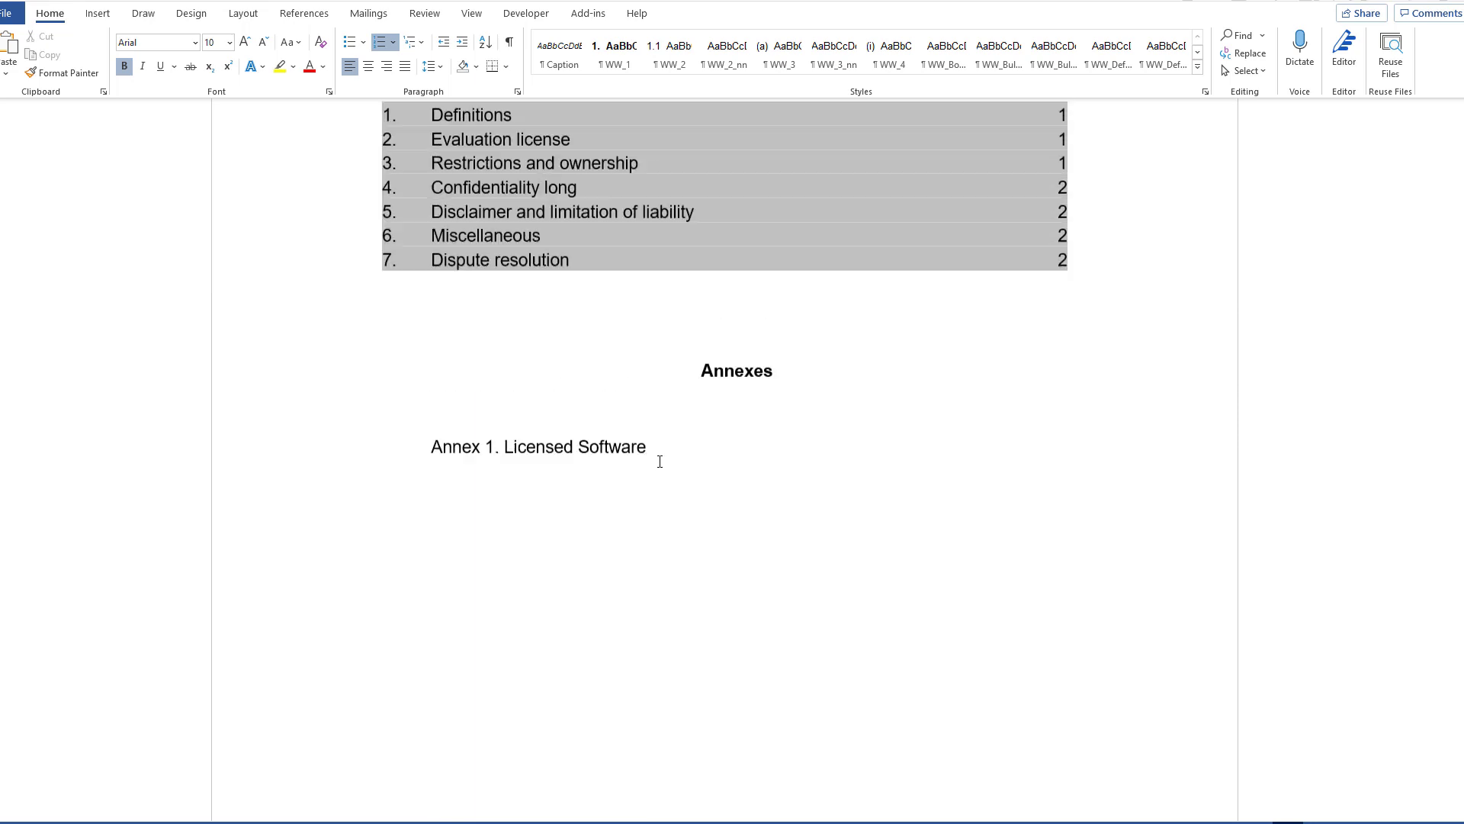
pyautogui.scroll(6, 660, 462)
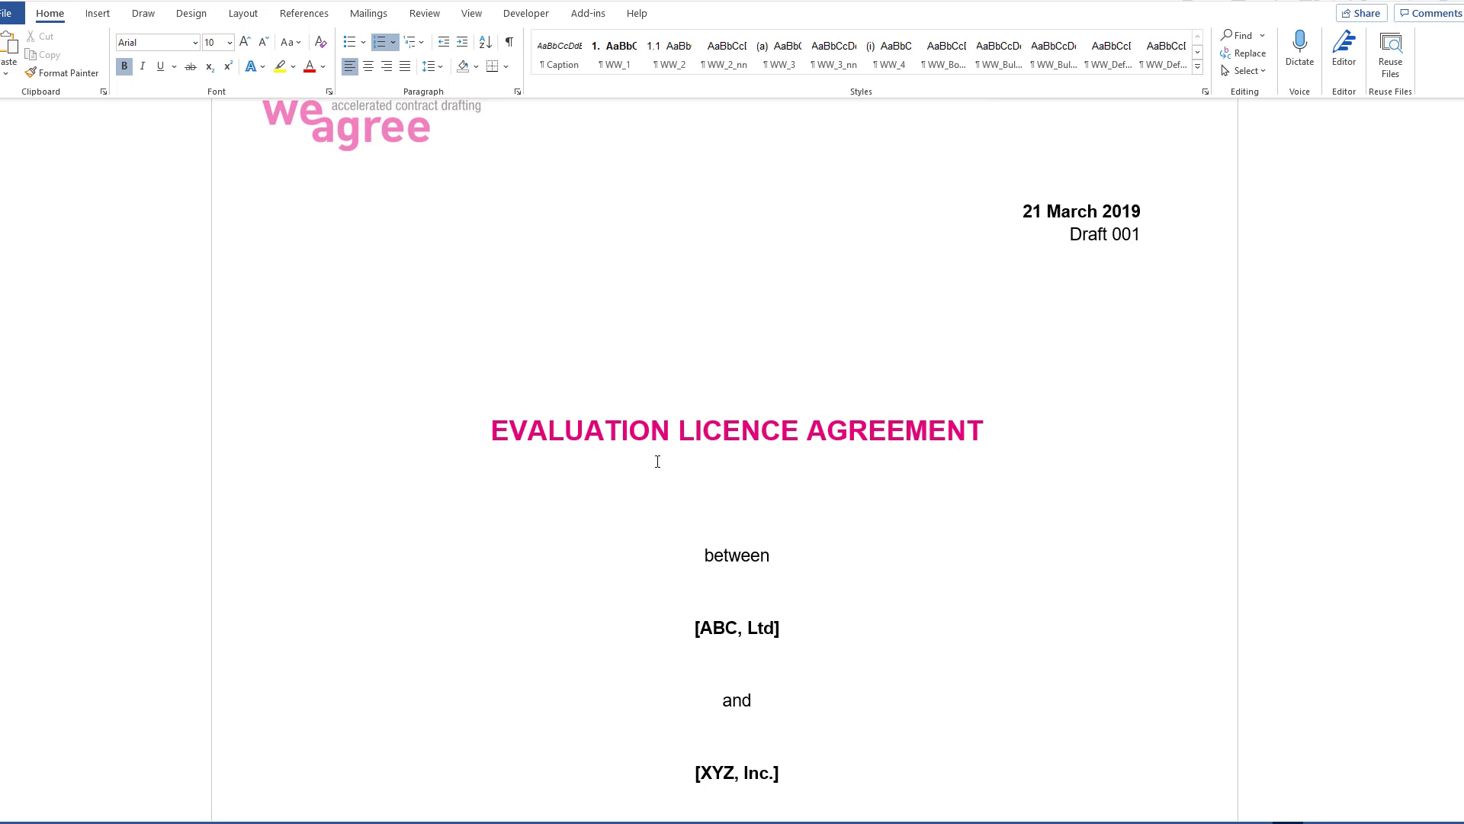
pyautogui.scroll(-12, 658, 461)
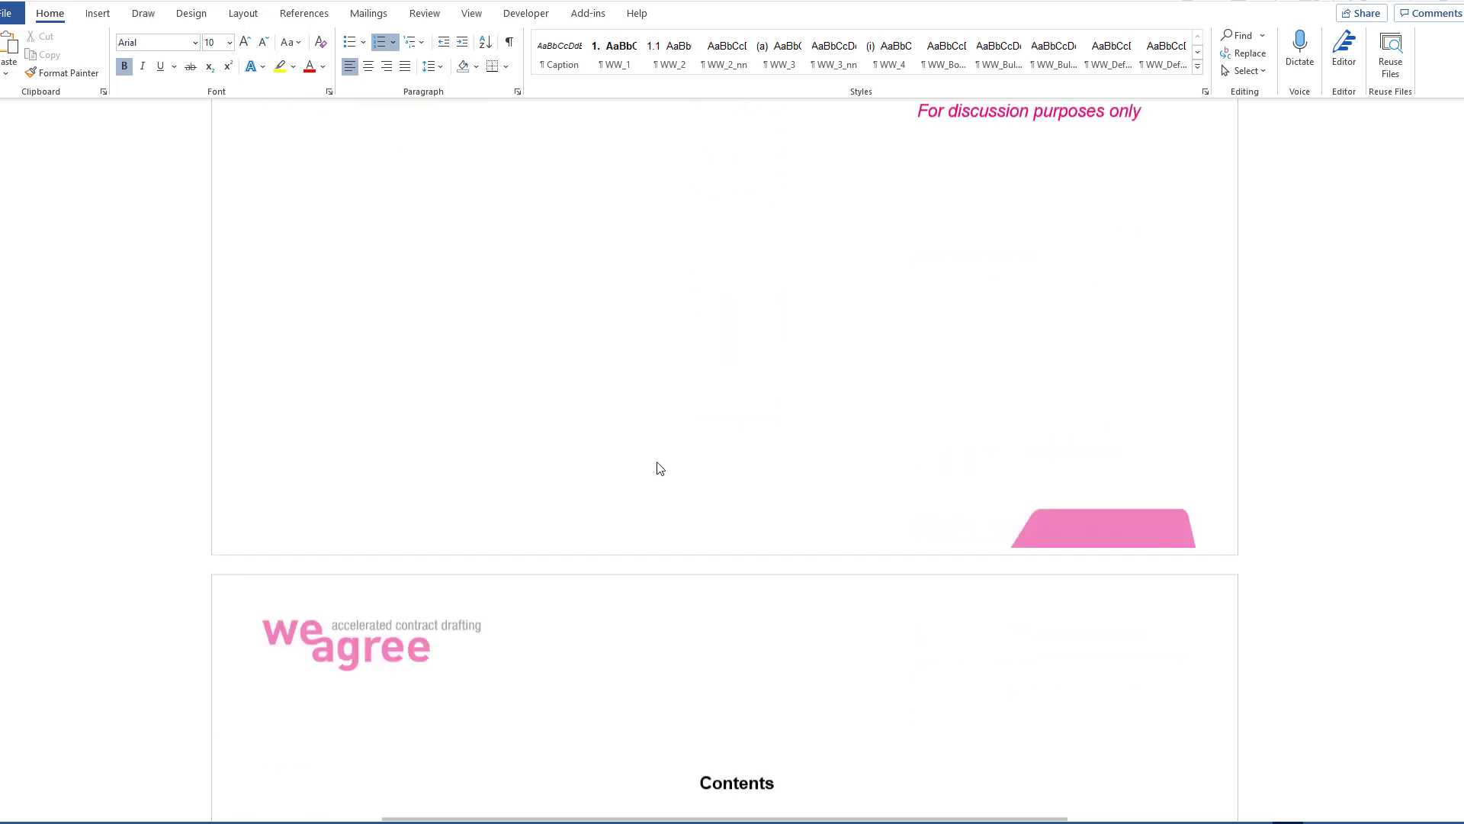
pyautogui.scroll(-6, 660, 467)
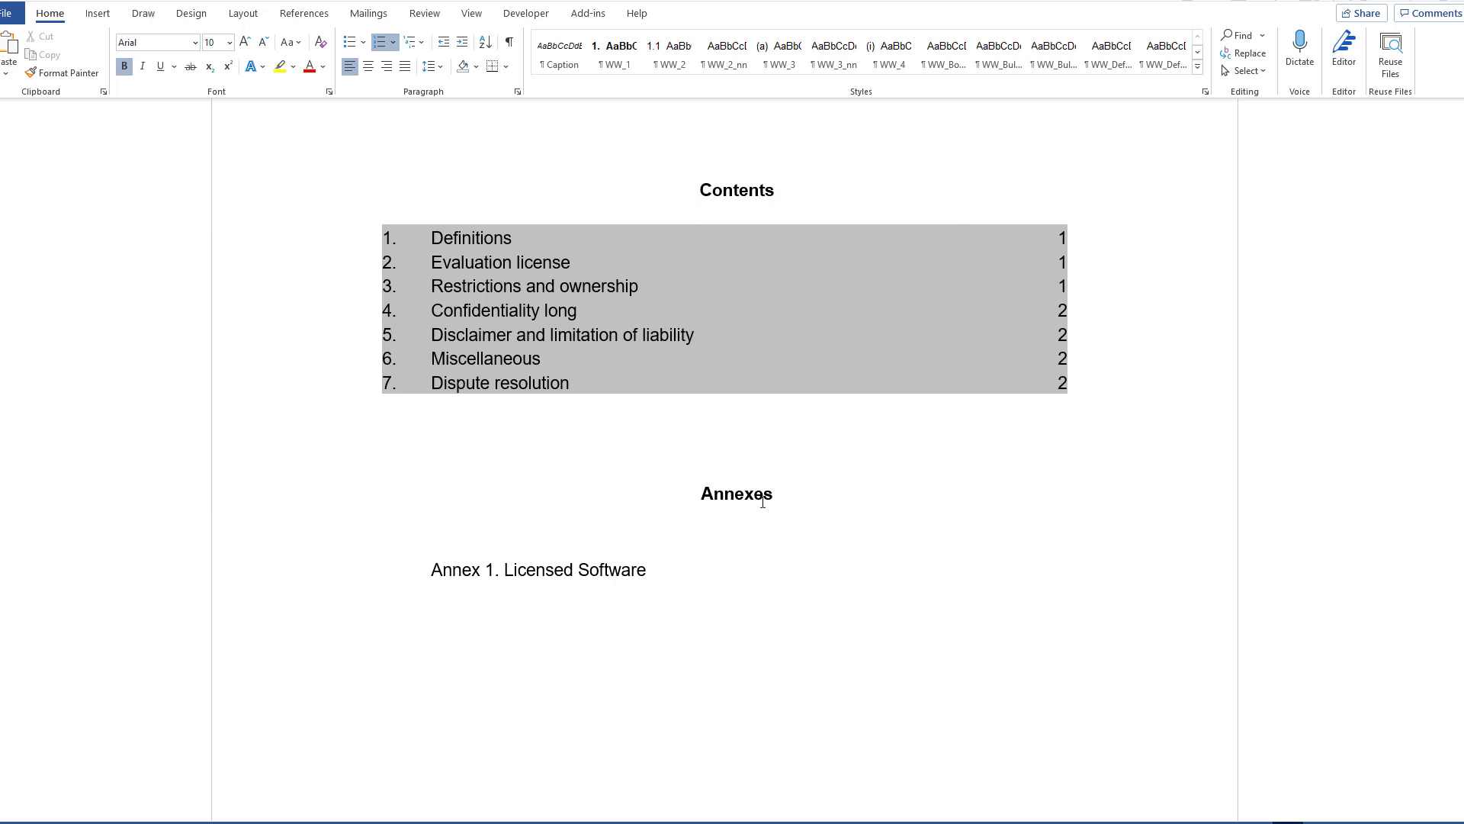
pyautogui.scroll(-15, 677, 598)
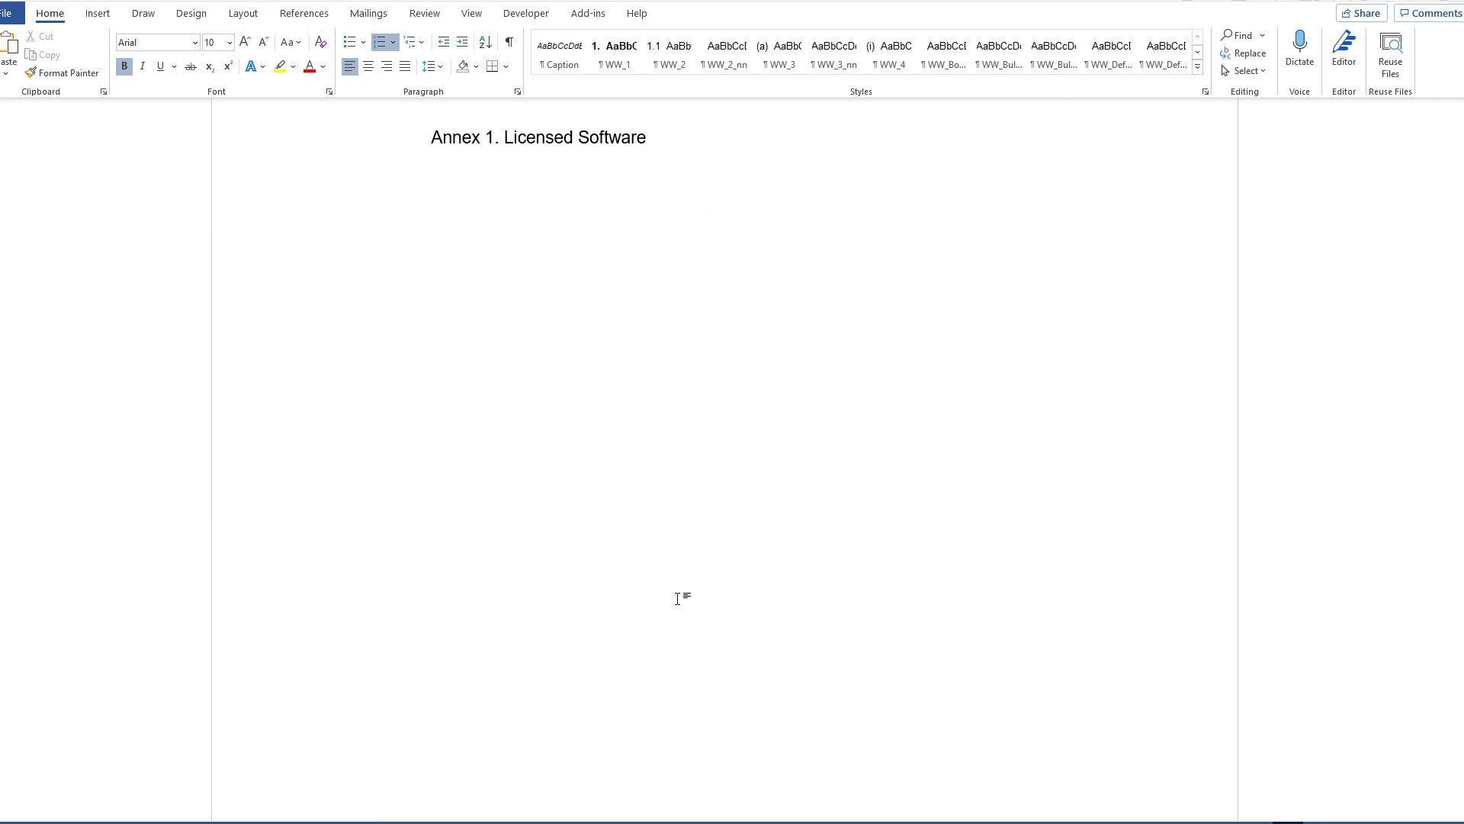
pyautogui.scroll(-1, 679, 600)
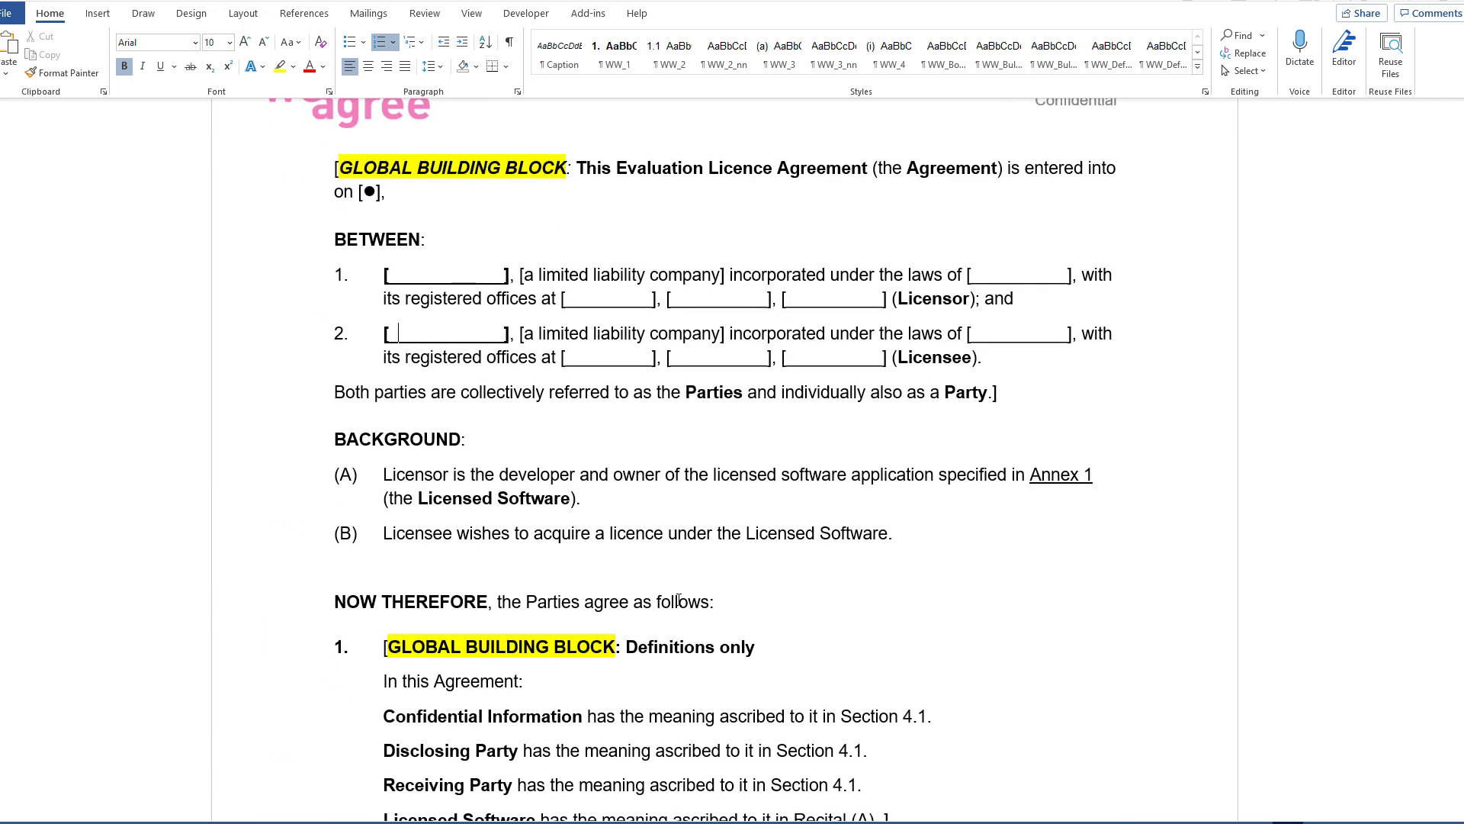
pyautogui.scroll(-1, 679, 600)
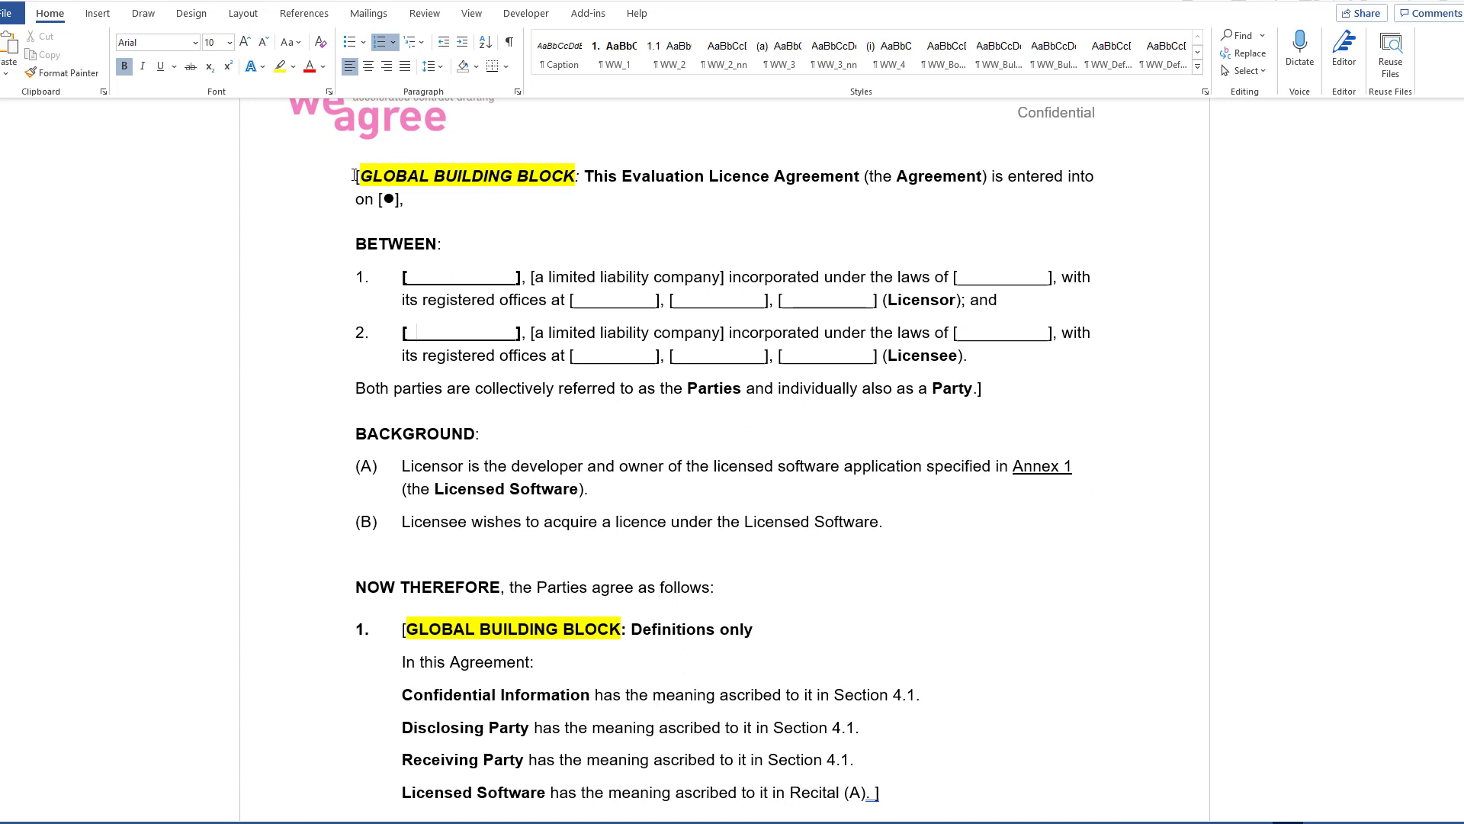
# Mark the opening global building block with the parties and place the cursor before the BACKGROUND heading.
pyautogui.moveTo(355, 177); pyautogui.dragTo(426, 408)
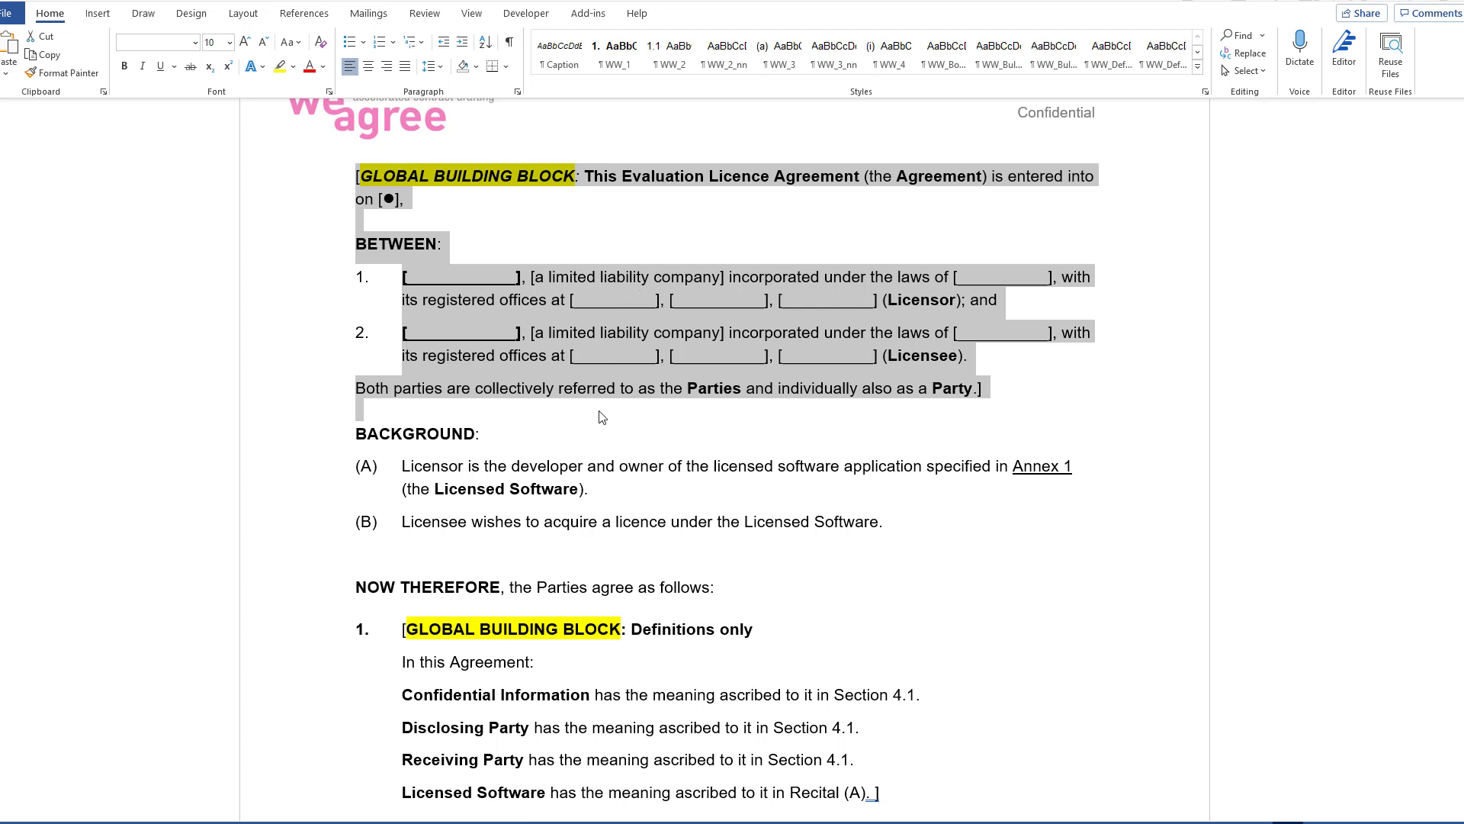
pyautogui.scroll(-1, 593, 411)
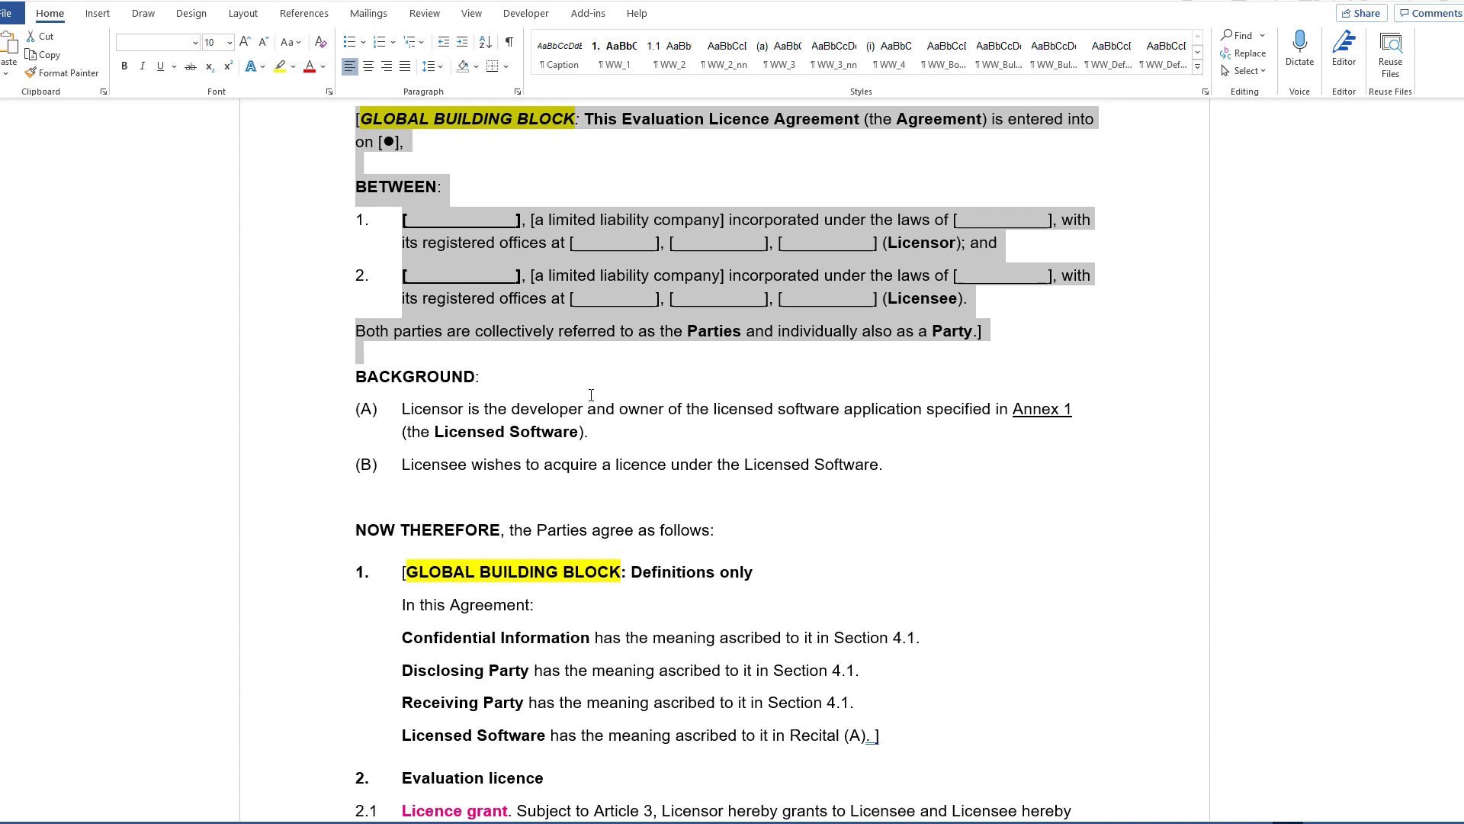
pyautogui.click(354, 379)
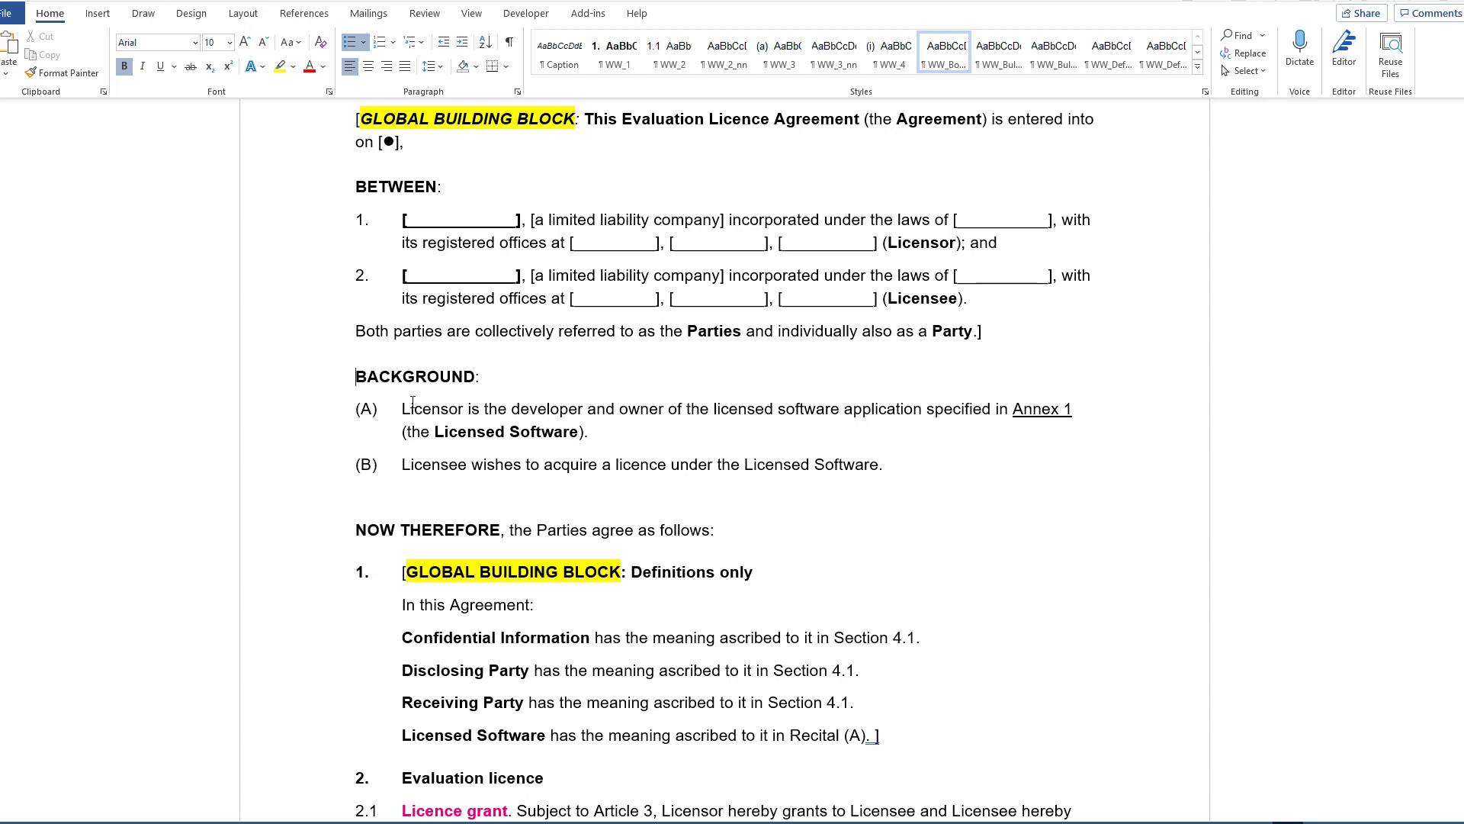
# Examine the contract's text from the BACKGROUND recitals through NOW THEREFORE and the global building block with the definitions.
pyautogui.keyDown('shift'); pyautogui.click(825, 541); pyautogui.keyUp('shift')
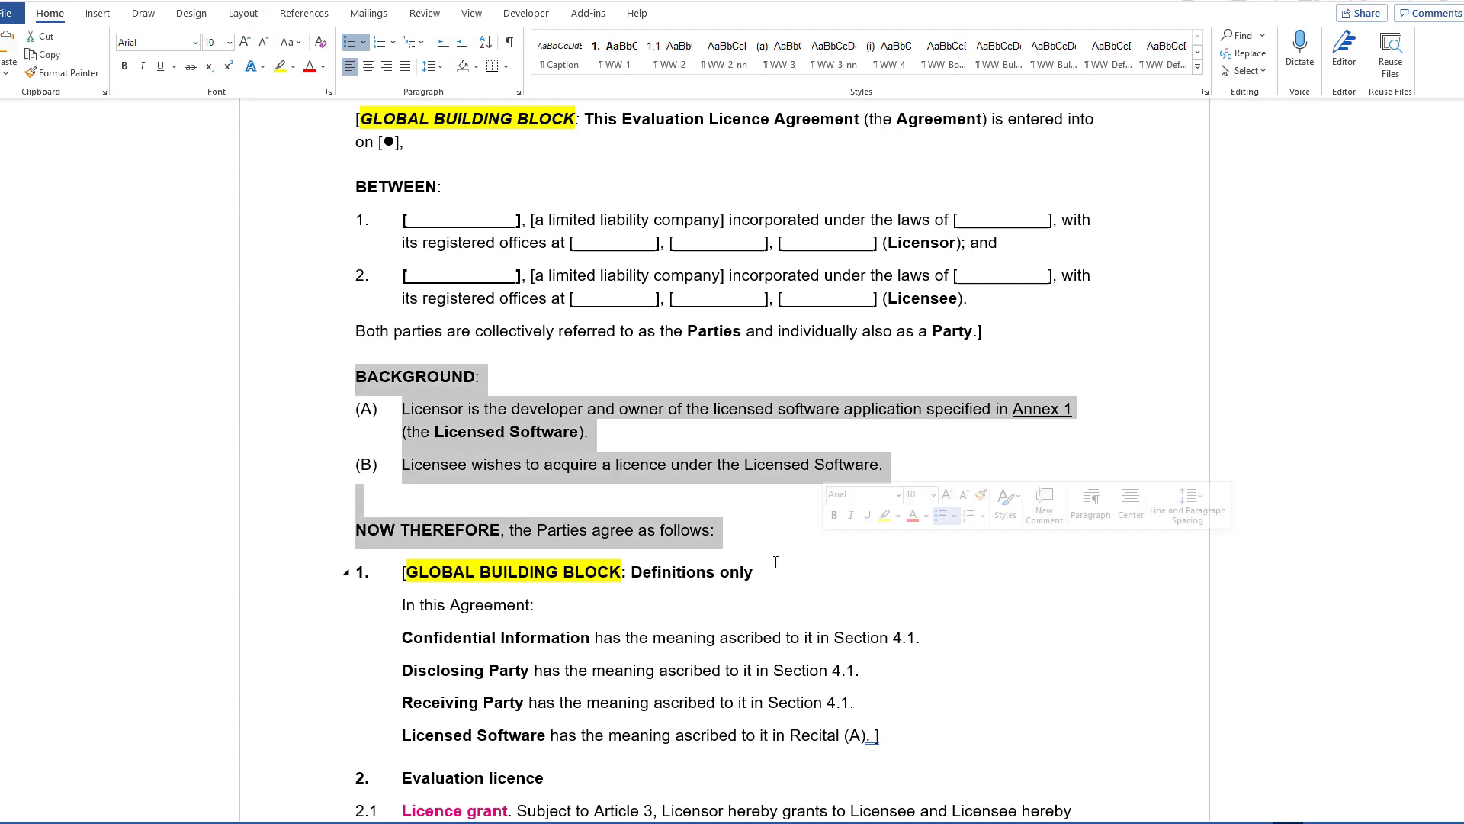
pyautogui.click(740, 539)
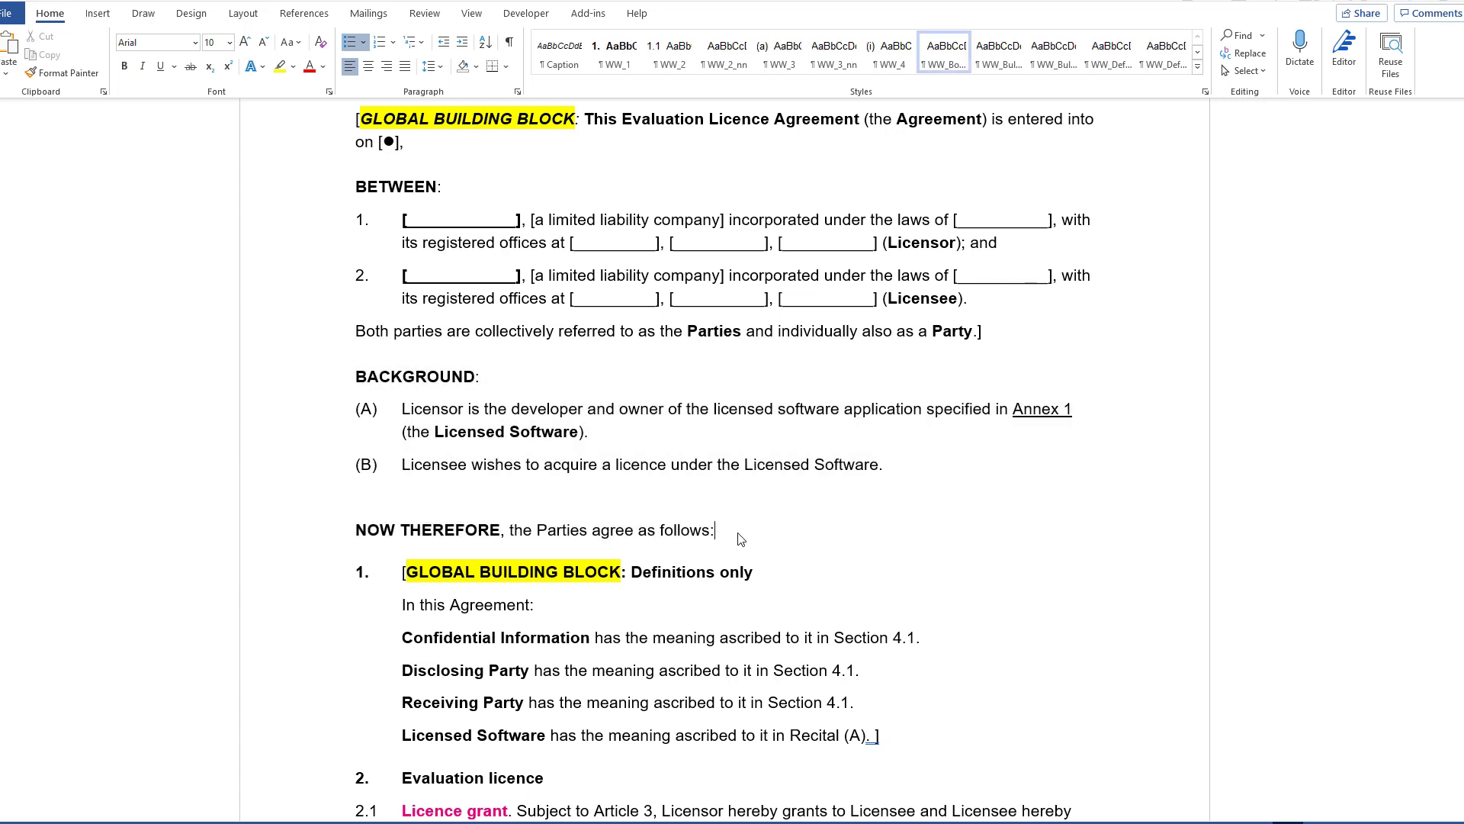
pyautogui.scroll(-3, 743, 543)
pyautogui.scroll(-2, 745, 545)
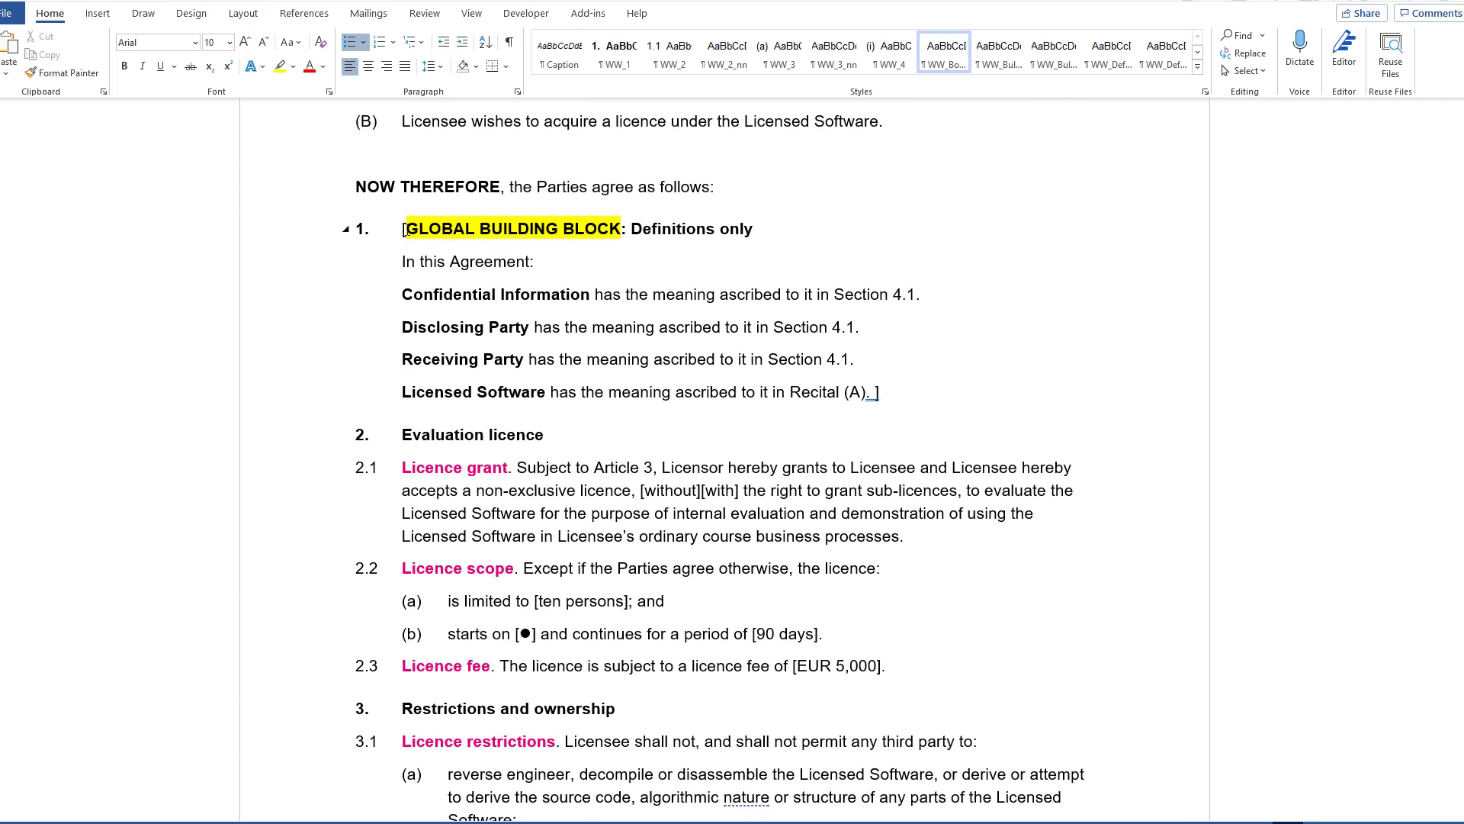
pyautogui.moveTo(404, 228); pyautogui.dragTo(894, 402)
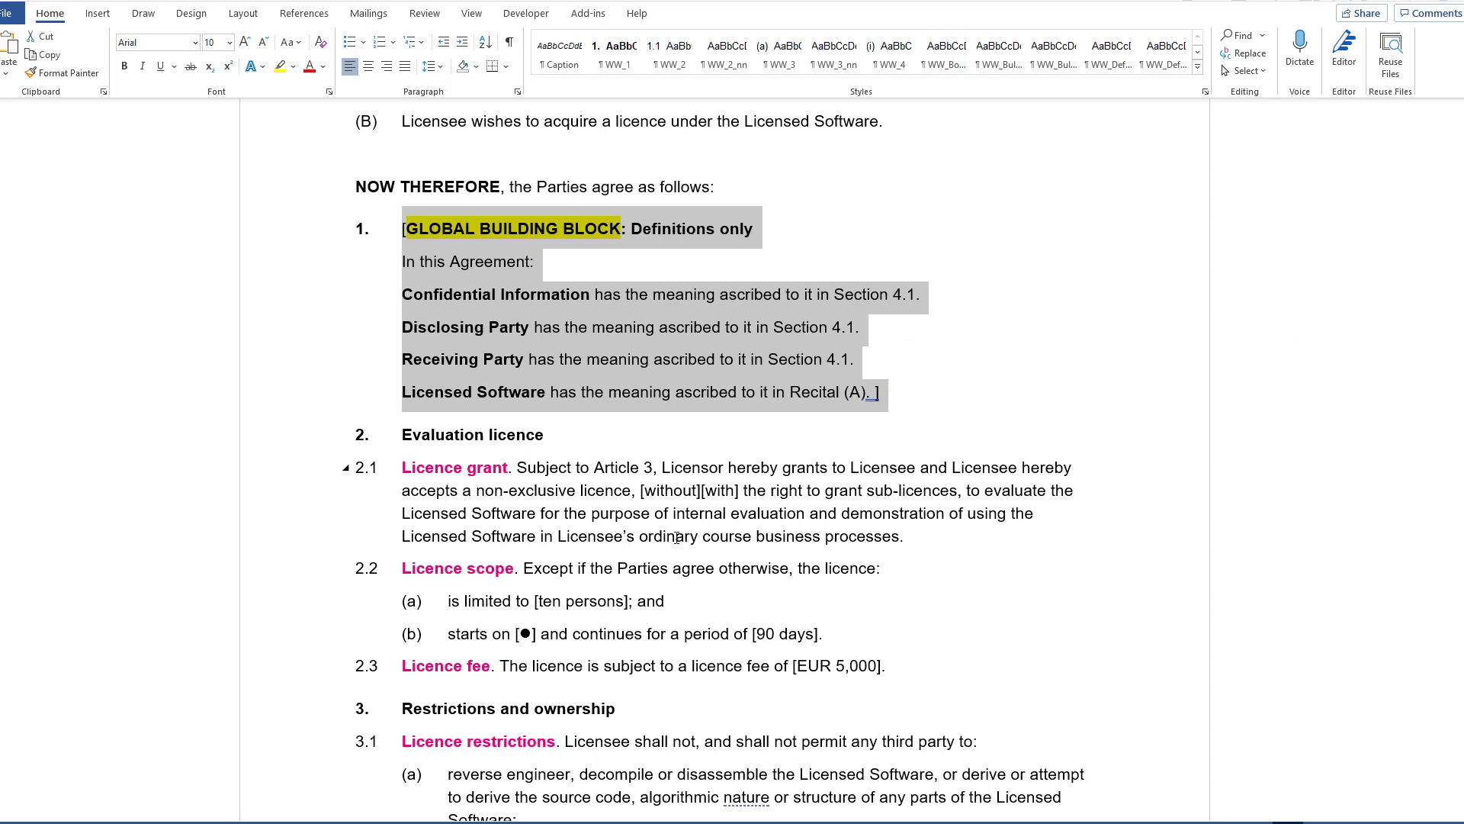
pyautogui.scroll(-3, 558, 486)
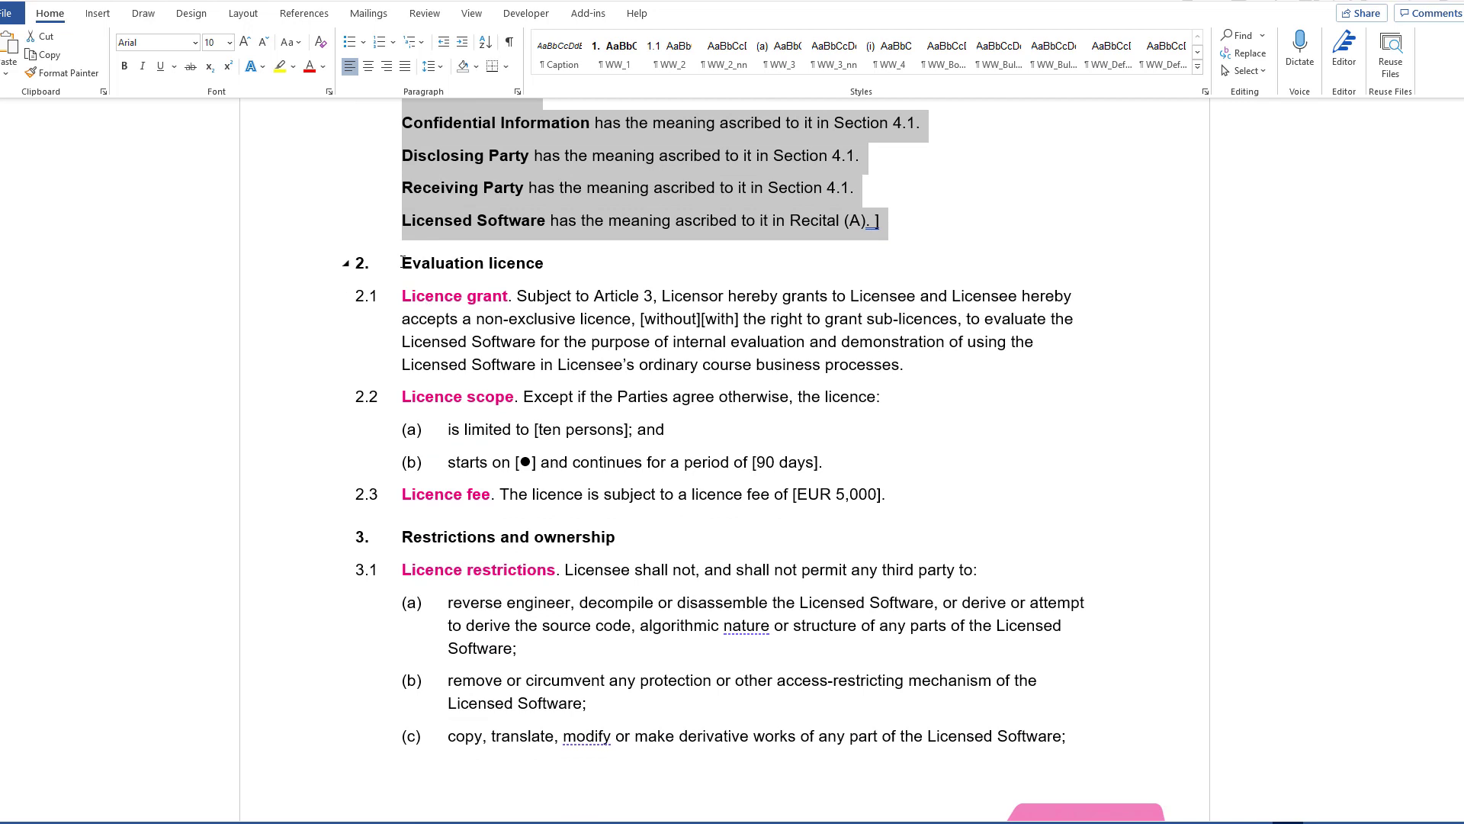
# Examine Article 2, Evaluation licence, checking its heading, the numbered subclause 2.1 and the lettered items under 2.2.
pyautogui.click(402, 264)
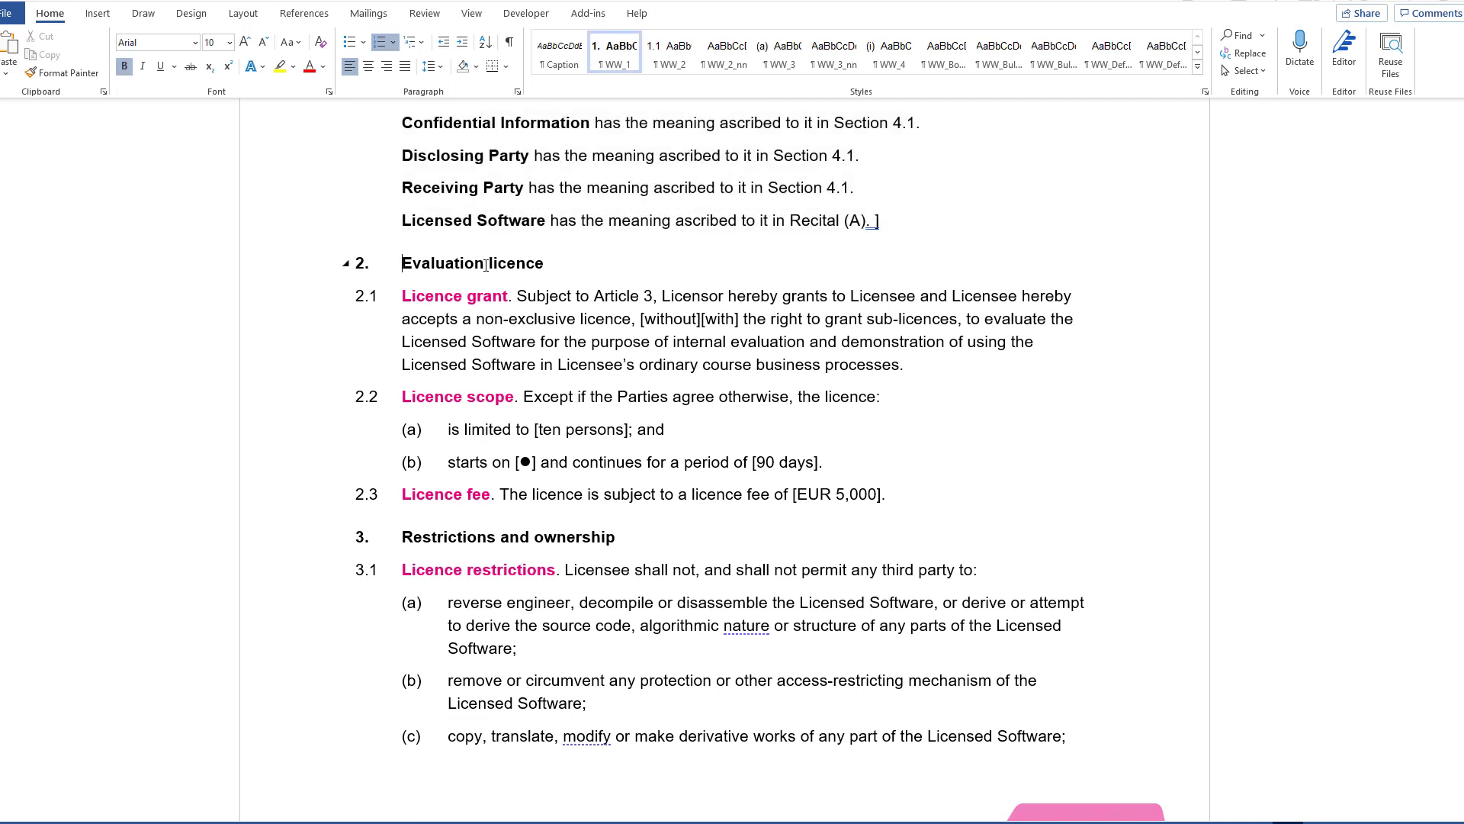
pyautogui.tripleClick(544, 266)
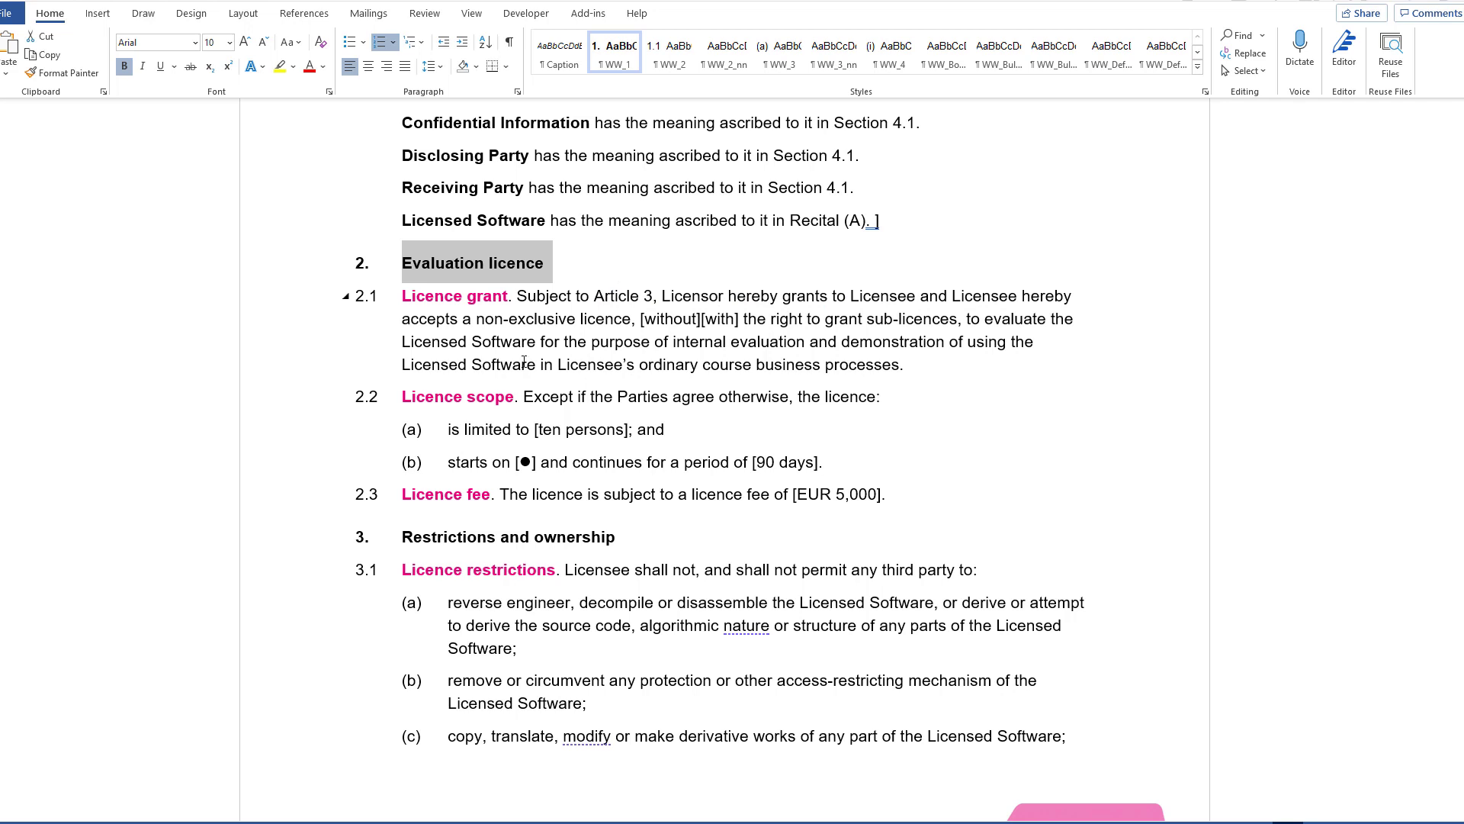
pyautogui.click(463, 317)
pyautogui.click(402, 265)
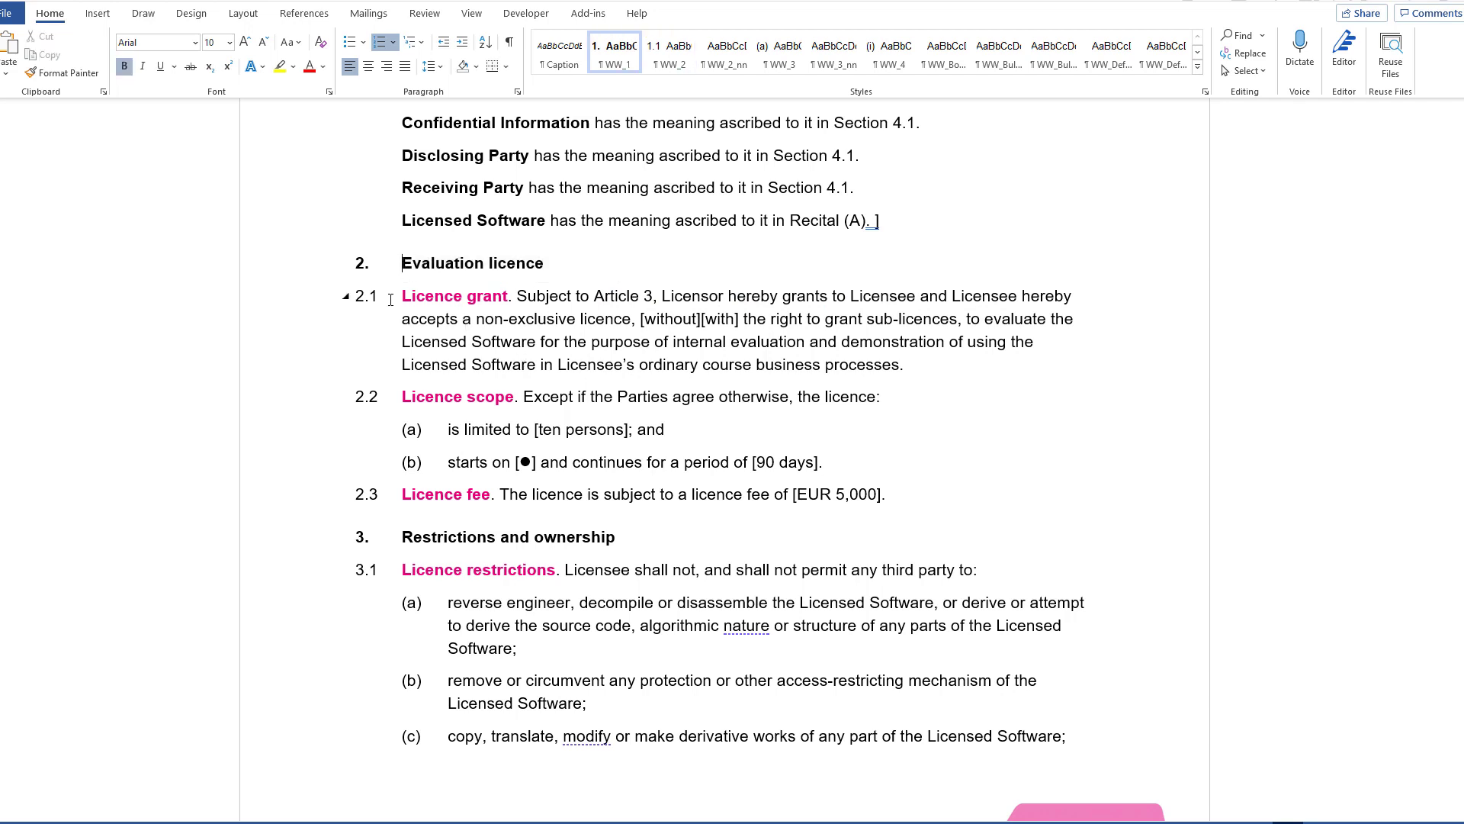
pyautogui.click(394, 299)
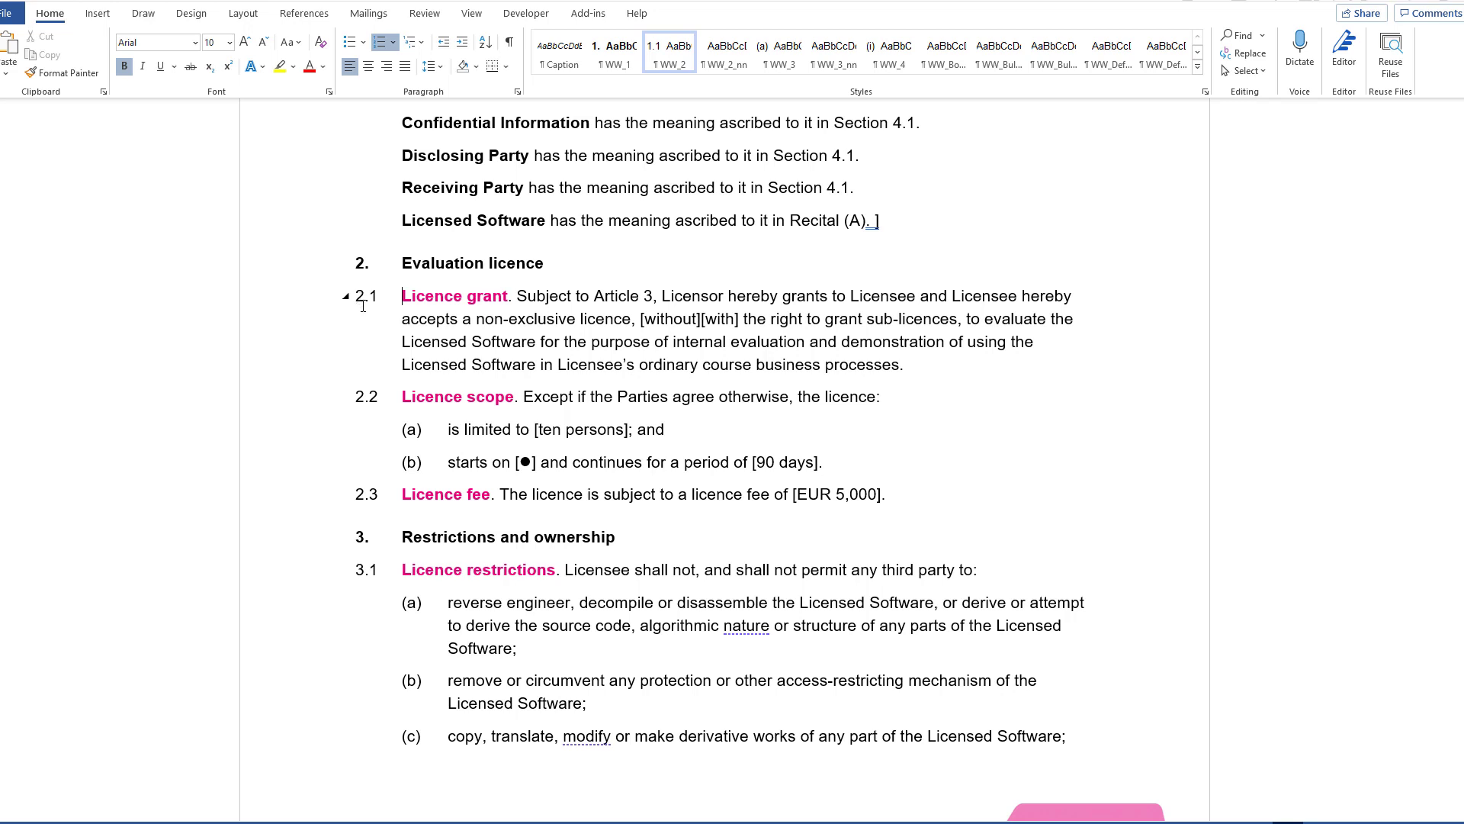
pyautogui.click(363, 297)
pyautogui.click(432, 432)
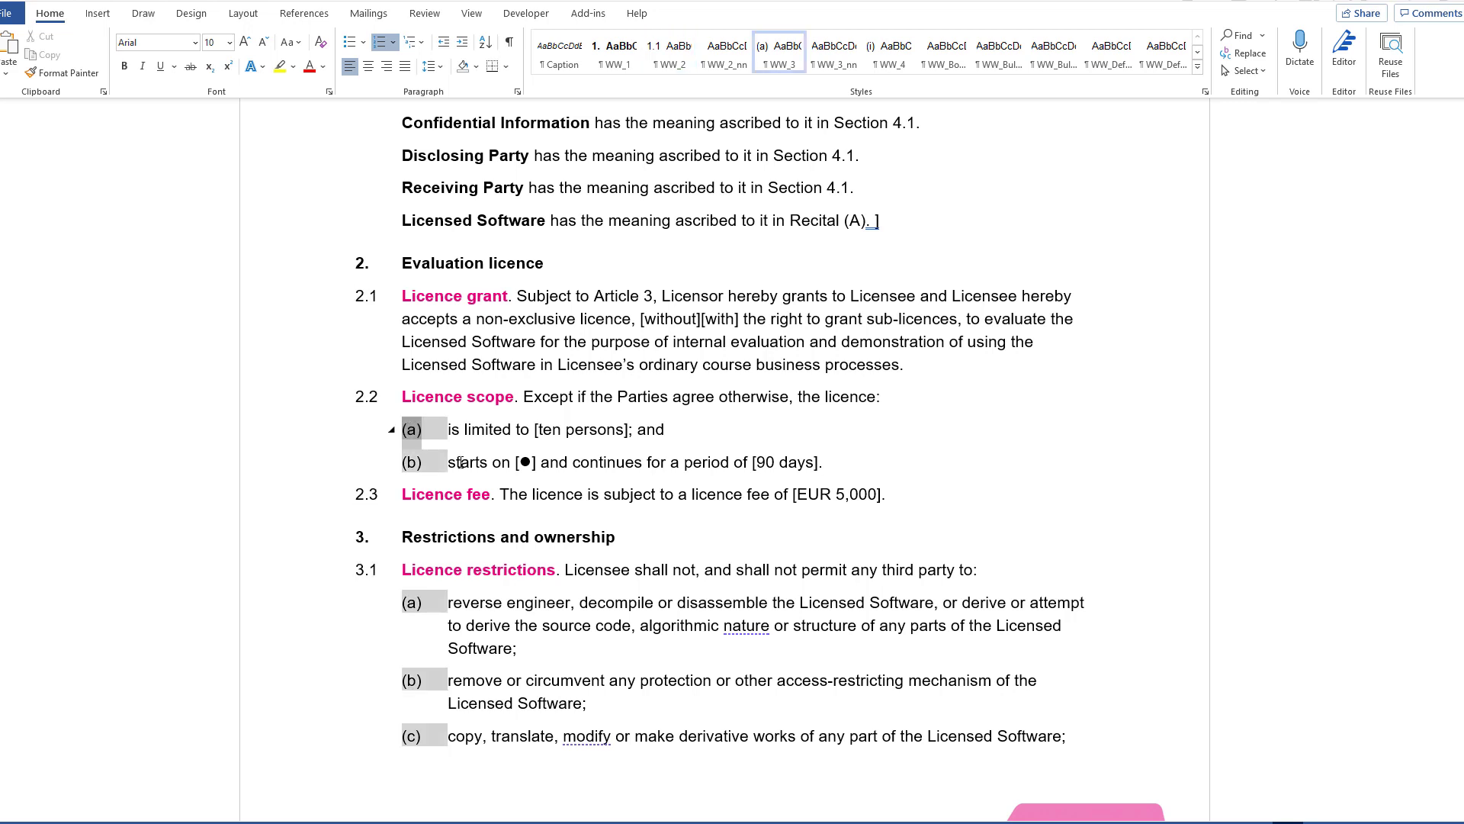
pyautogui.click(408, 294)
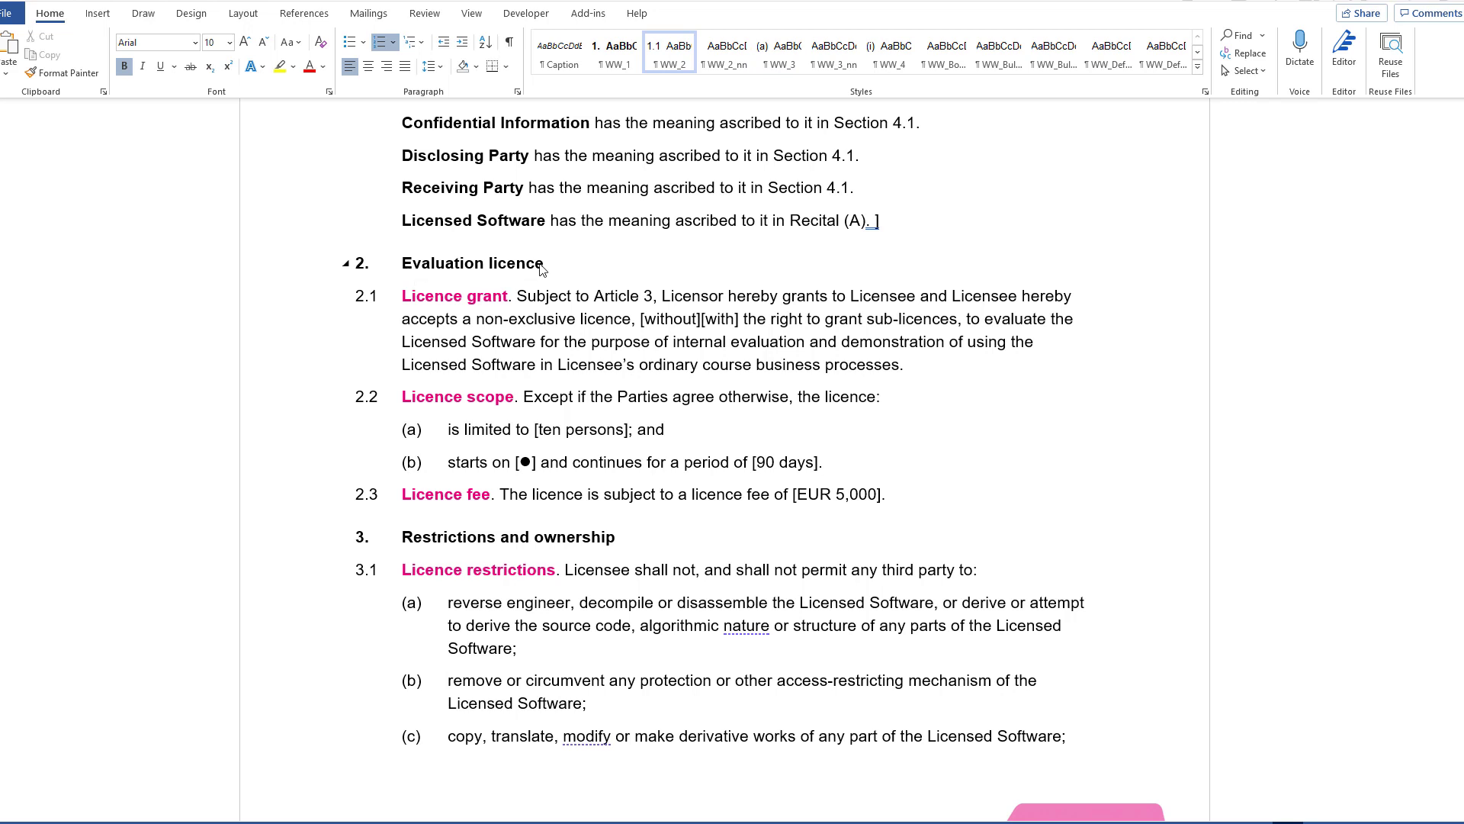
# Switch to Weagree Wizard and insert a new building block named "Evaluation licence" in the Evaluation Licence Agreement - WW template.
pyautogui.hotkey('alt', 'Tab')
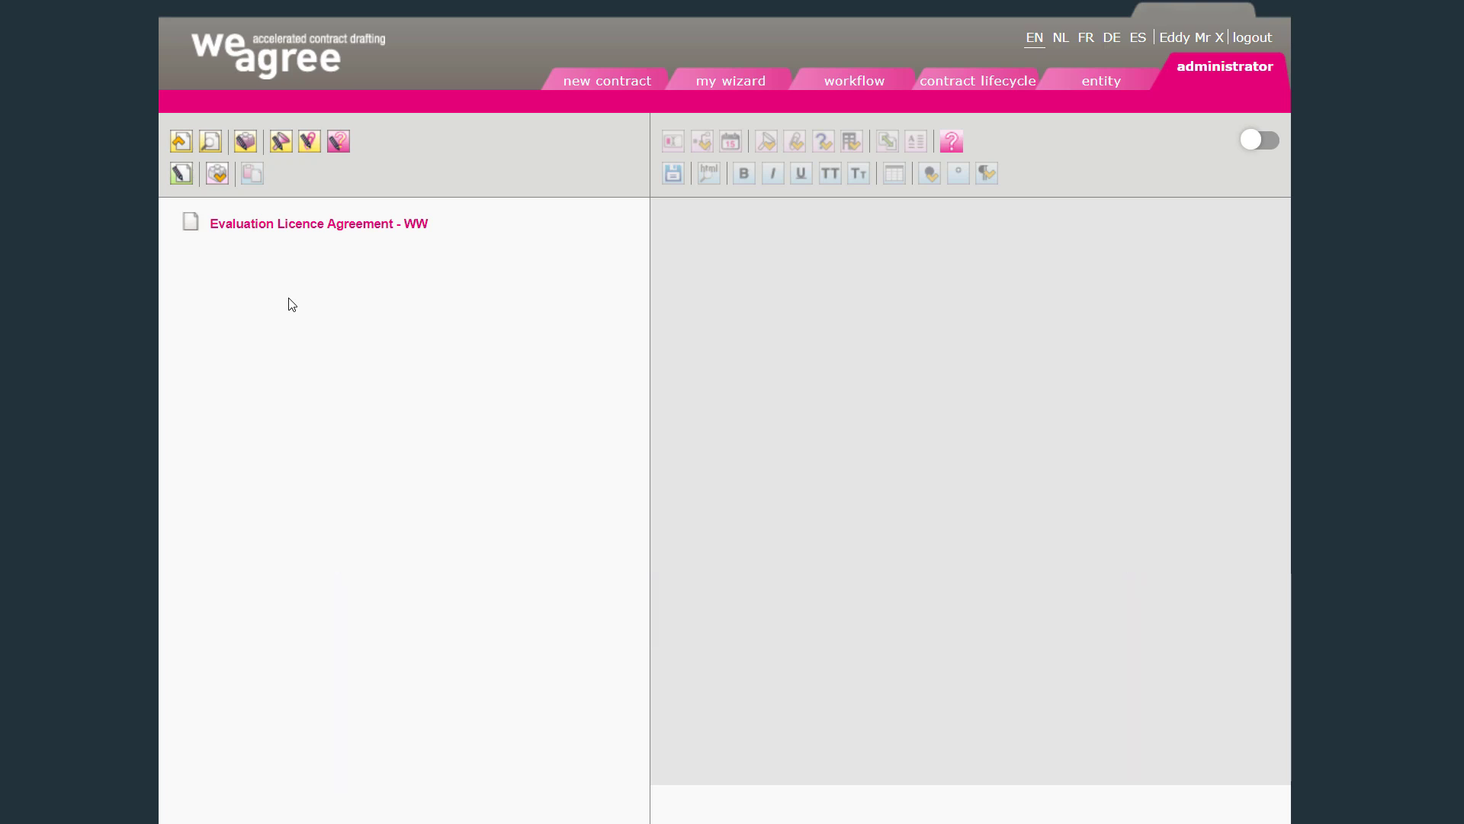
pyautogui.click(219, 180)
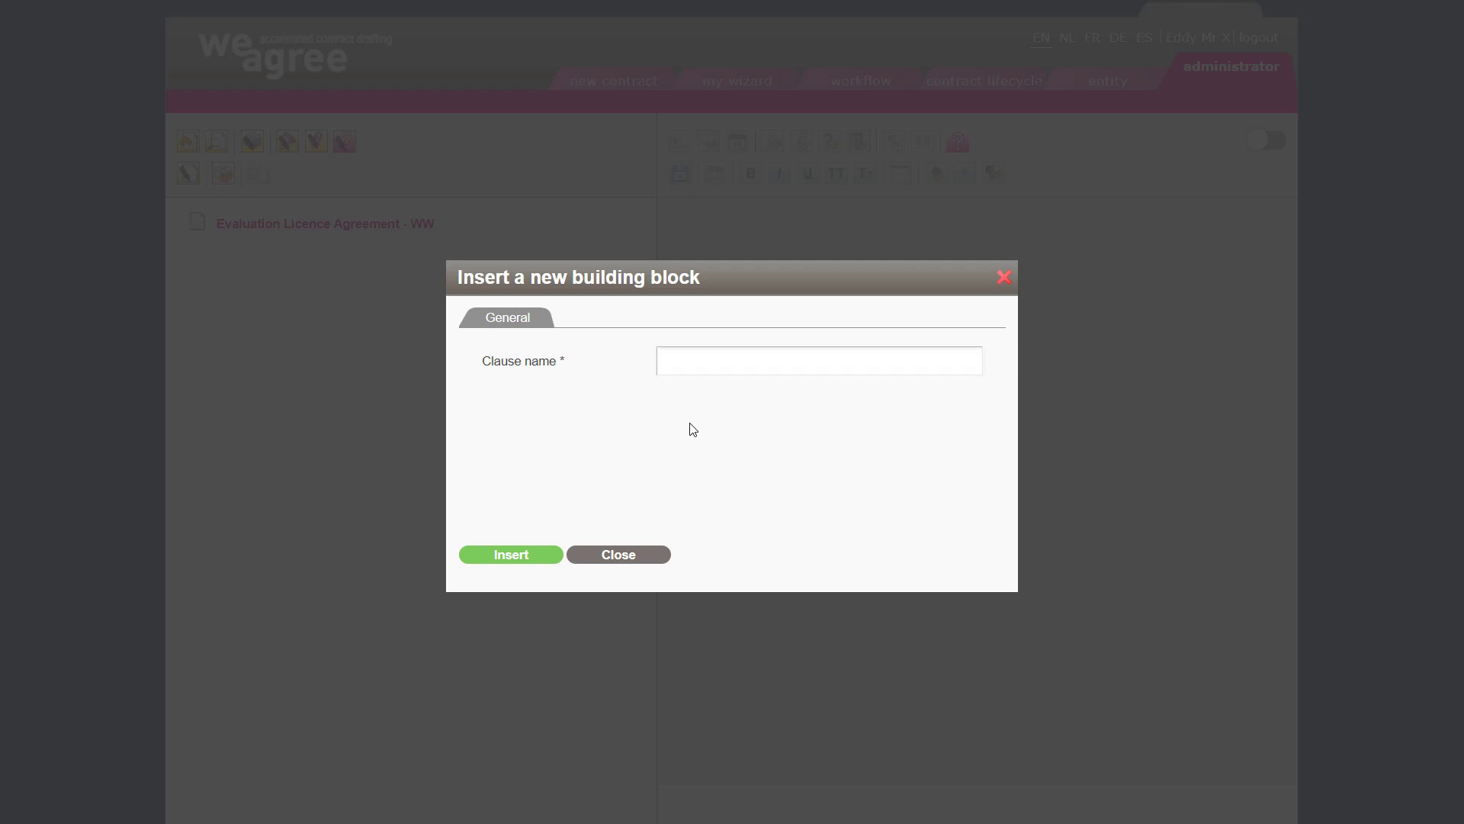
pyautogui.hotkey('alt', 'Tab')
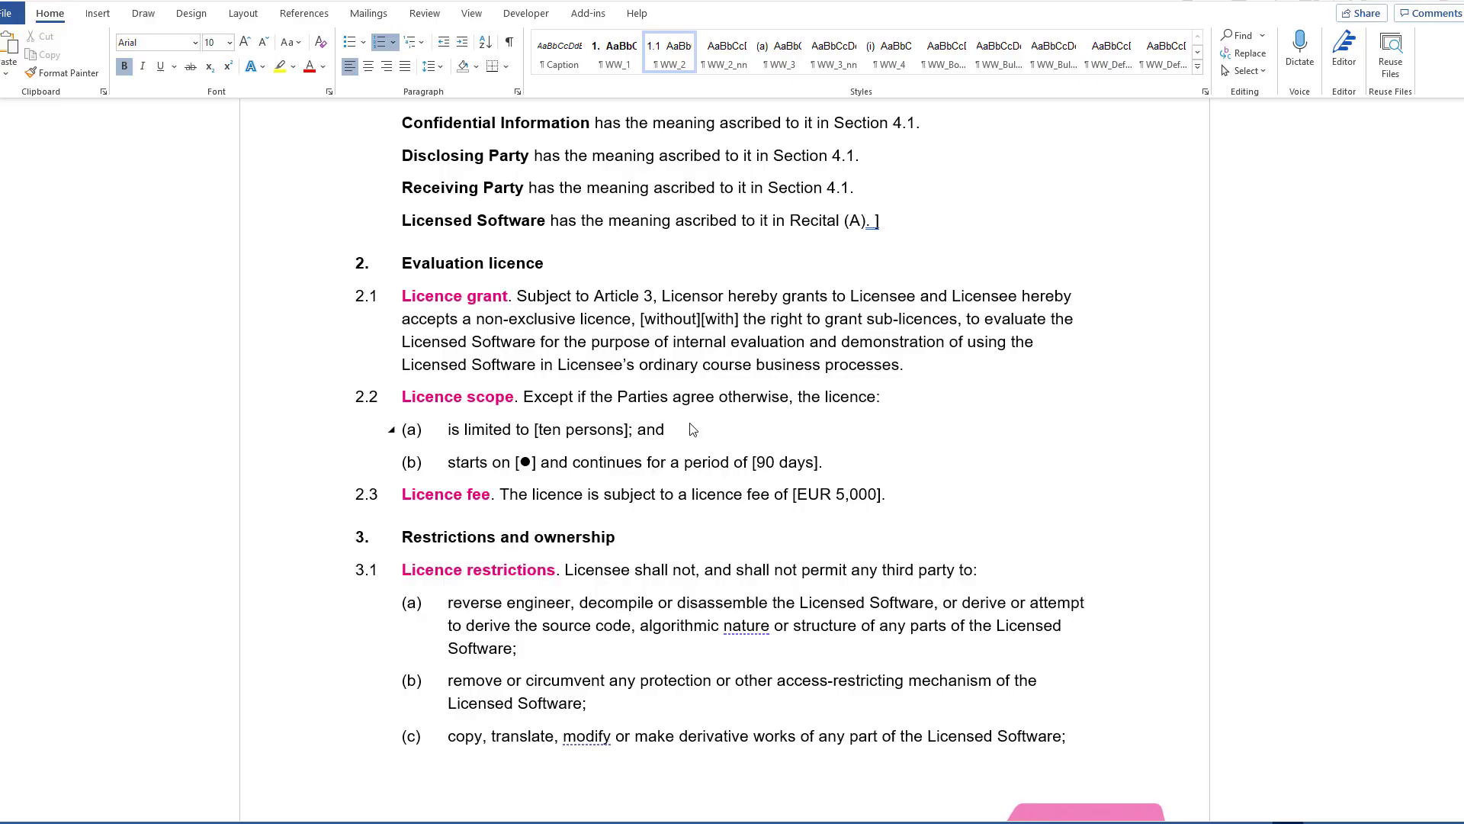
pyautogui.hotkey('alt', 'Tab')
pyautogui.write('Evalu')
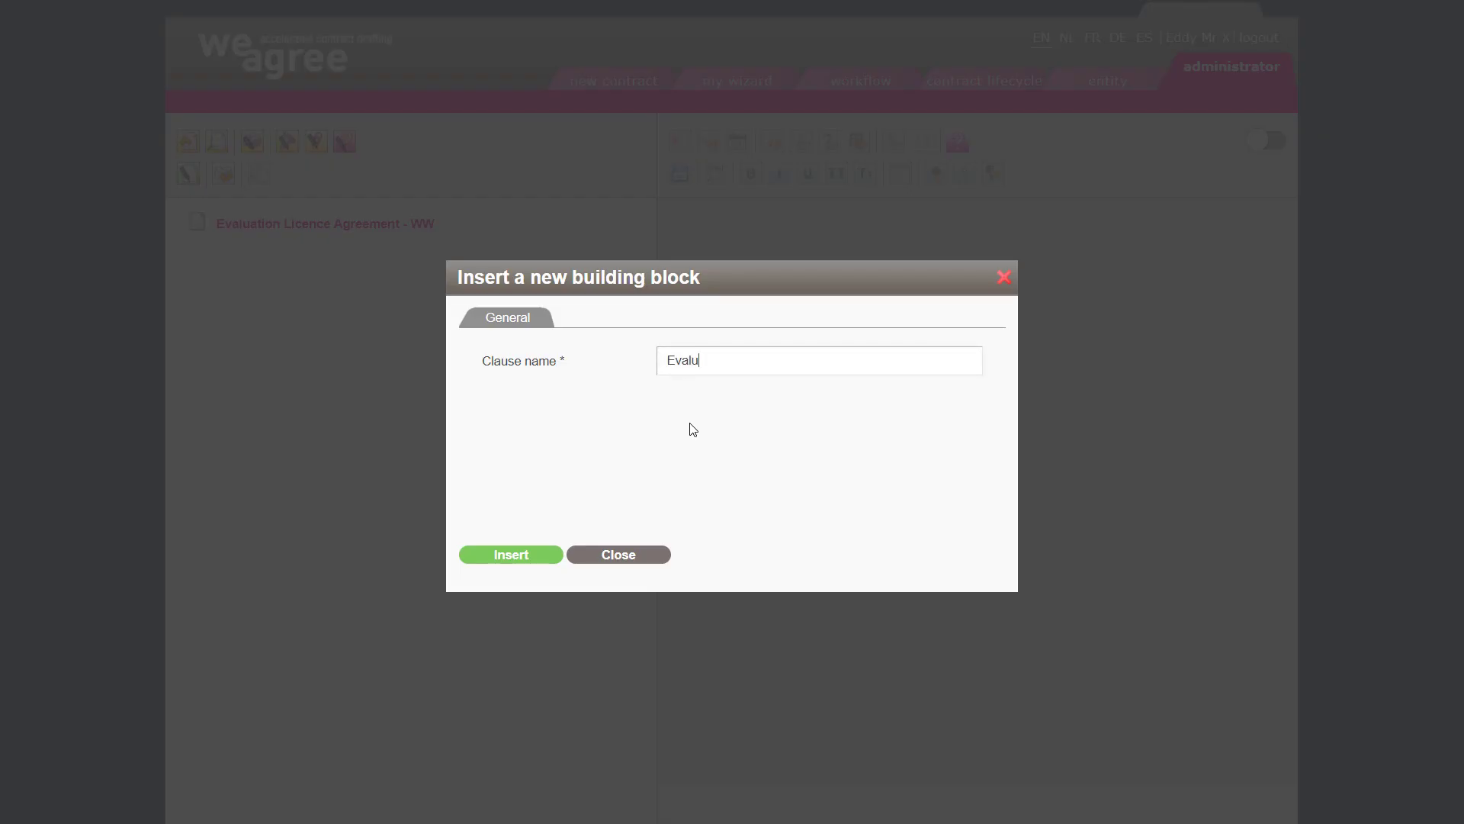
pyautogui.write('ation licence')
pyautogui.click(509, 557)
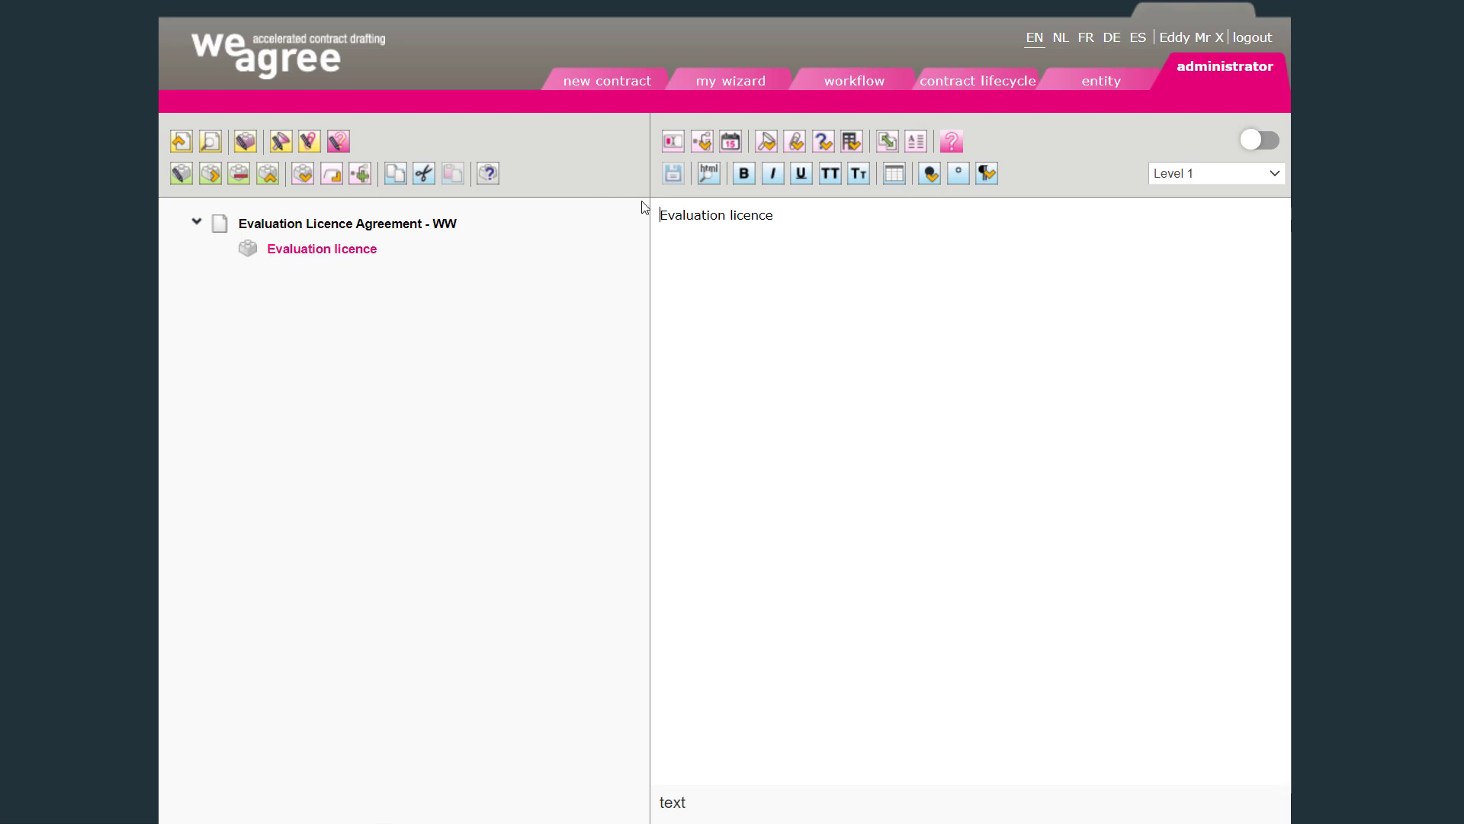
# Review the Evaluation licence block's heading text and the available paragraph levels, leaving it at Level 1.
pyautogui.click(778, 220)
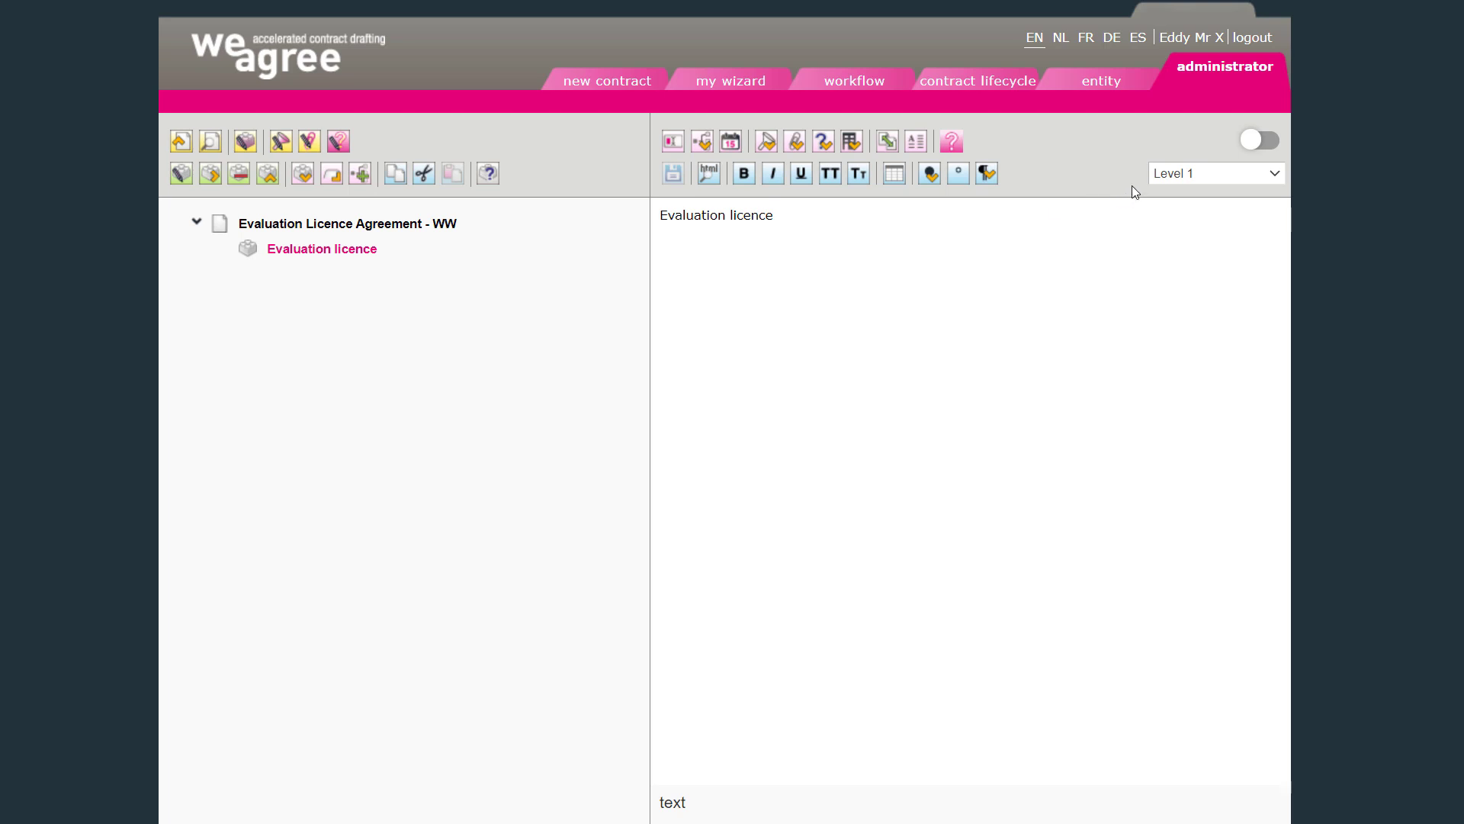
pyautogui.click(1181, 174)
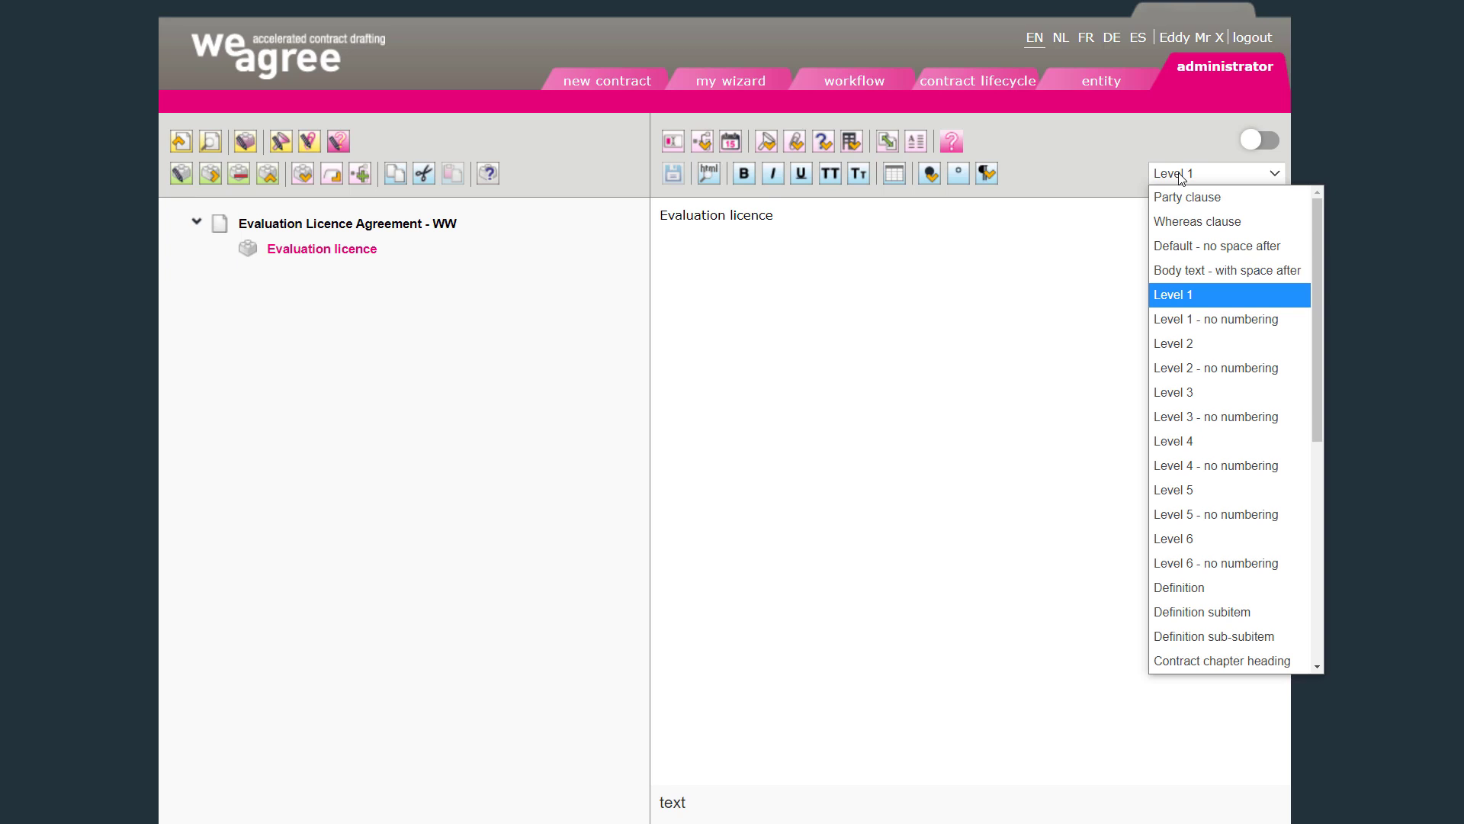
pyautogui.click(1125, 180)
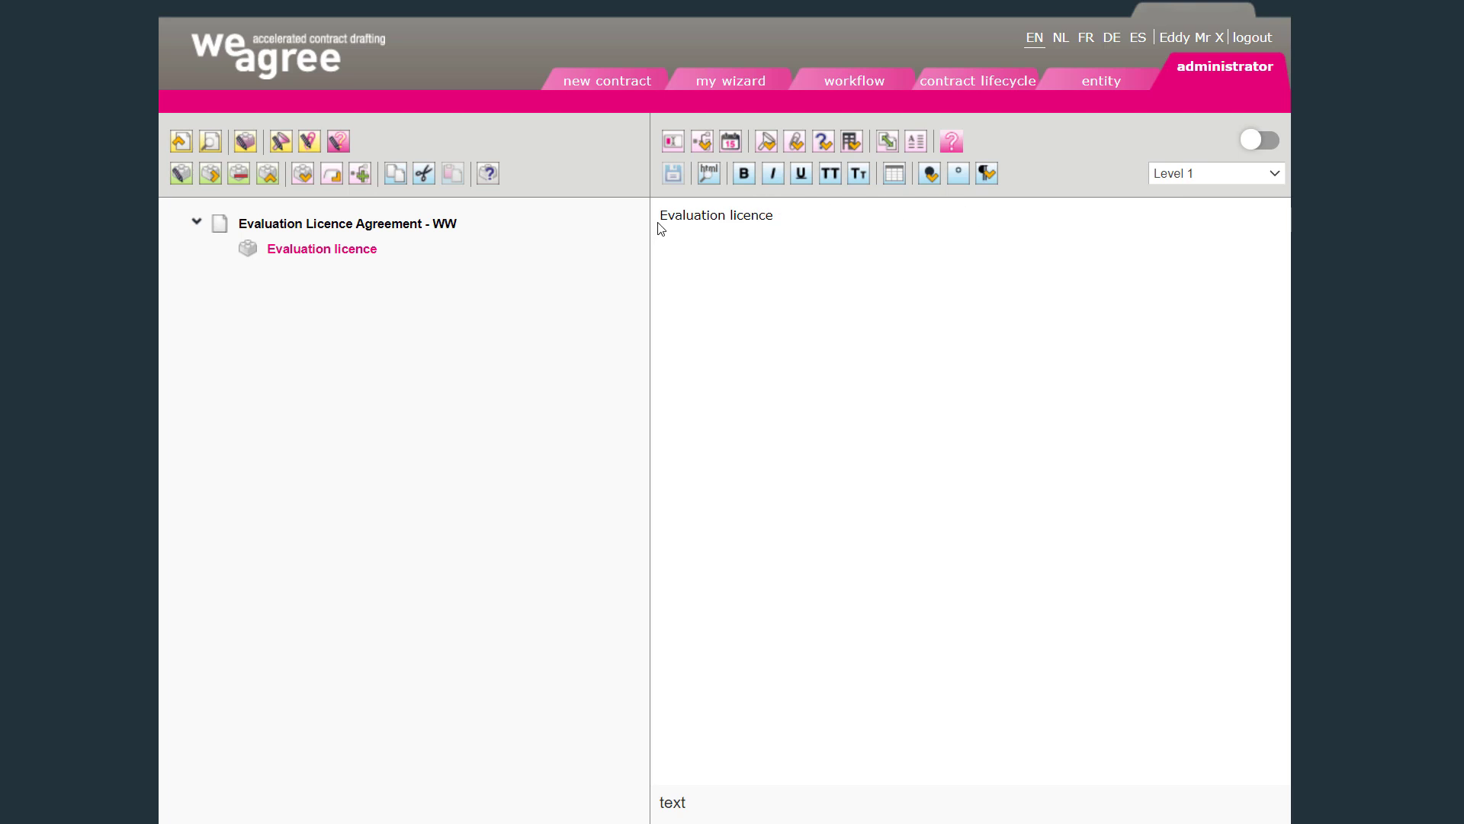
pyautogui.moveTo(659, 217); pyautogui.dragTo(781, 218)
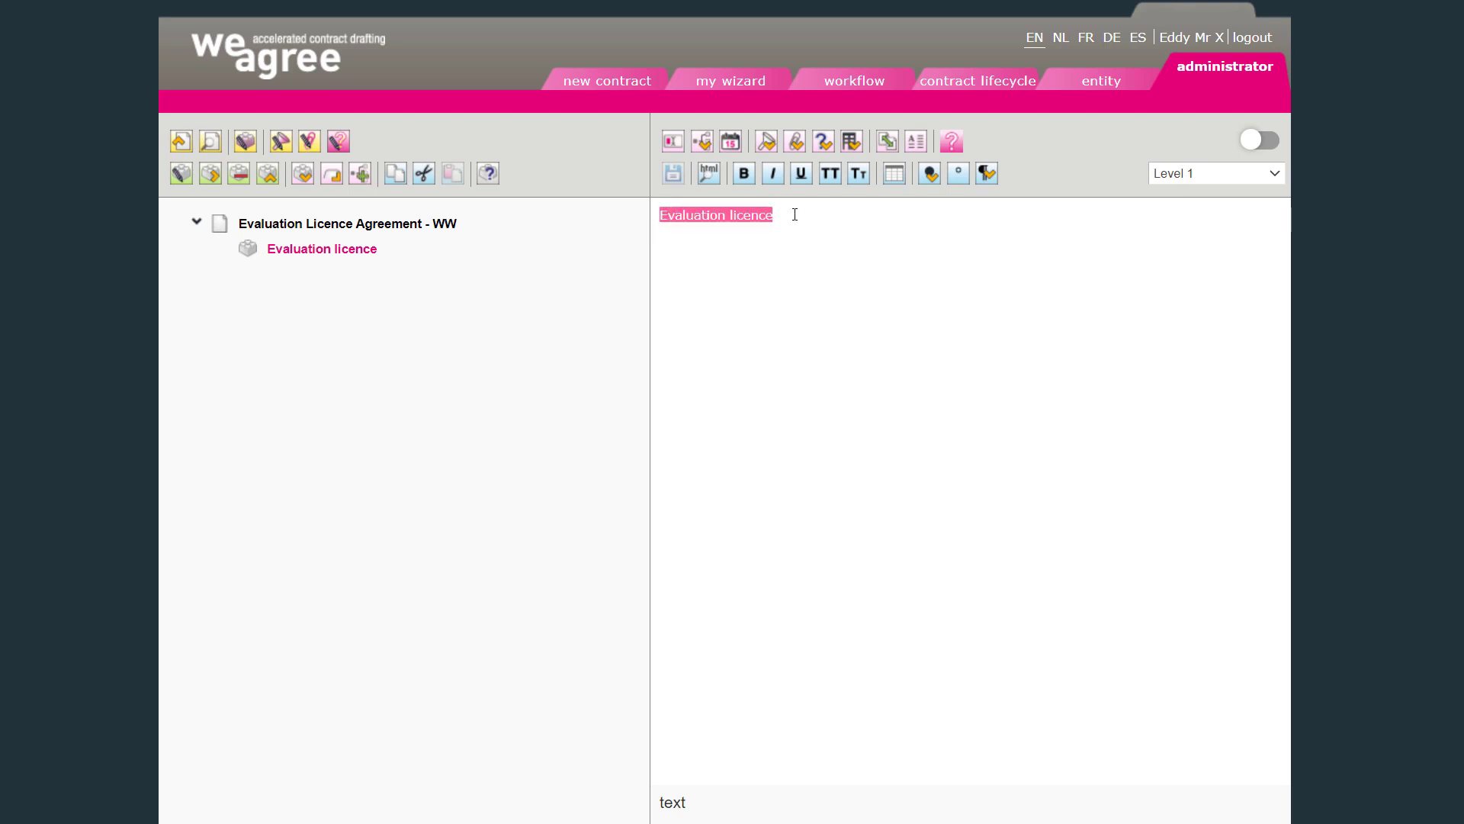
pyautogui.click(793, 214)
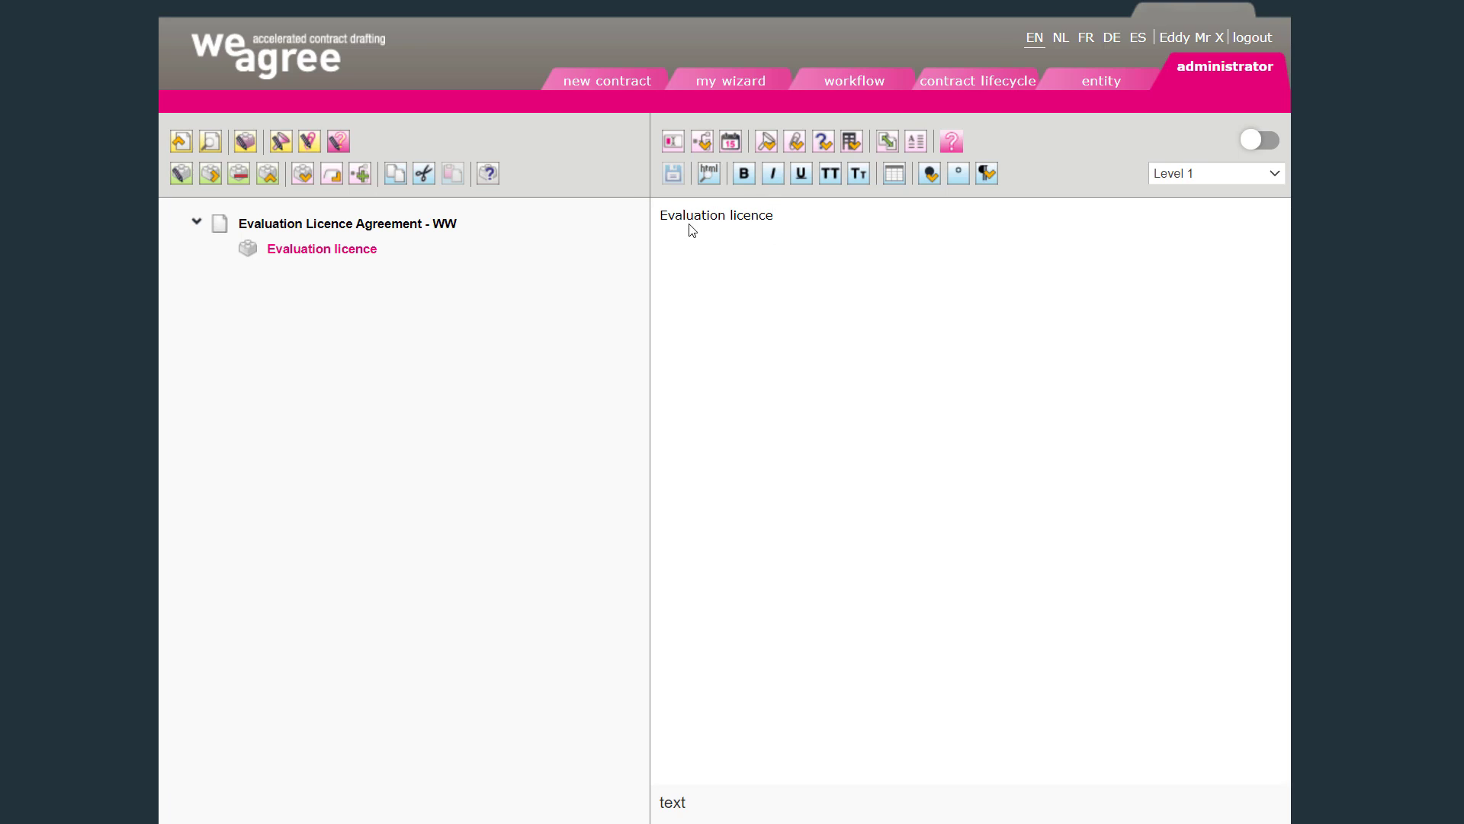
pyautogui.moveTo(662, 217); pyautogui.dragTo(872, 214)
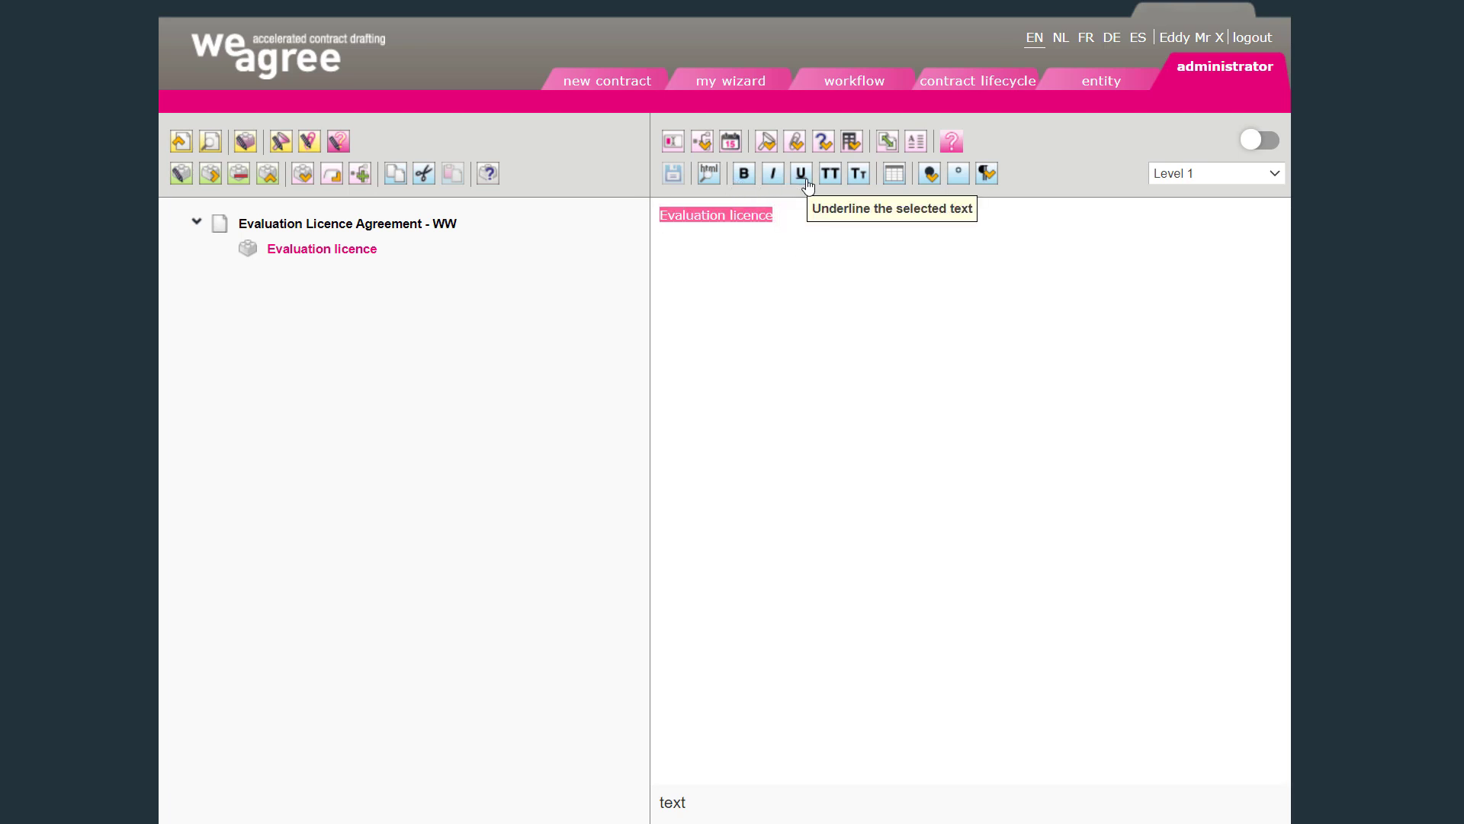
pyautogui.click(818, 217)
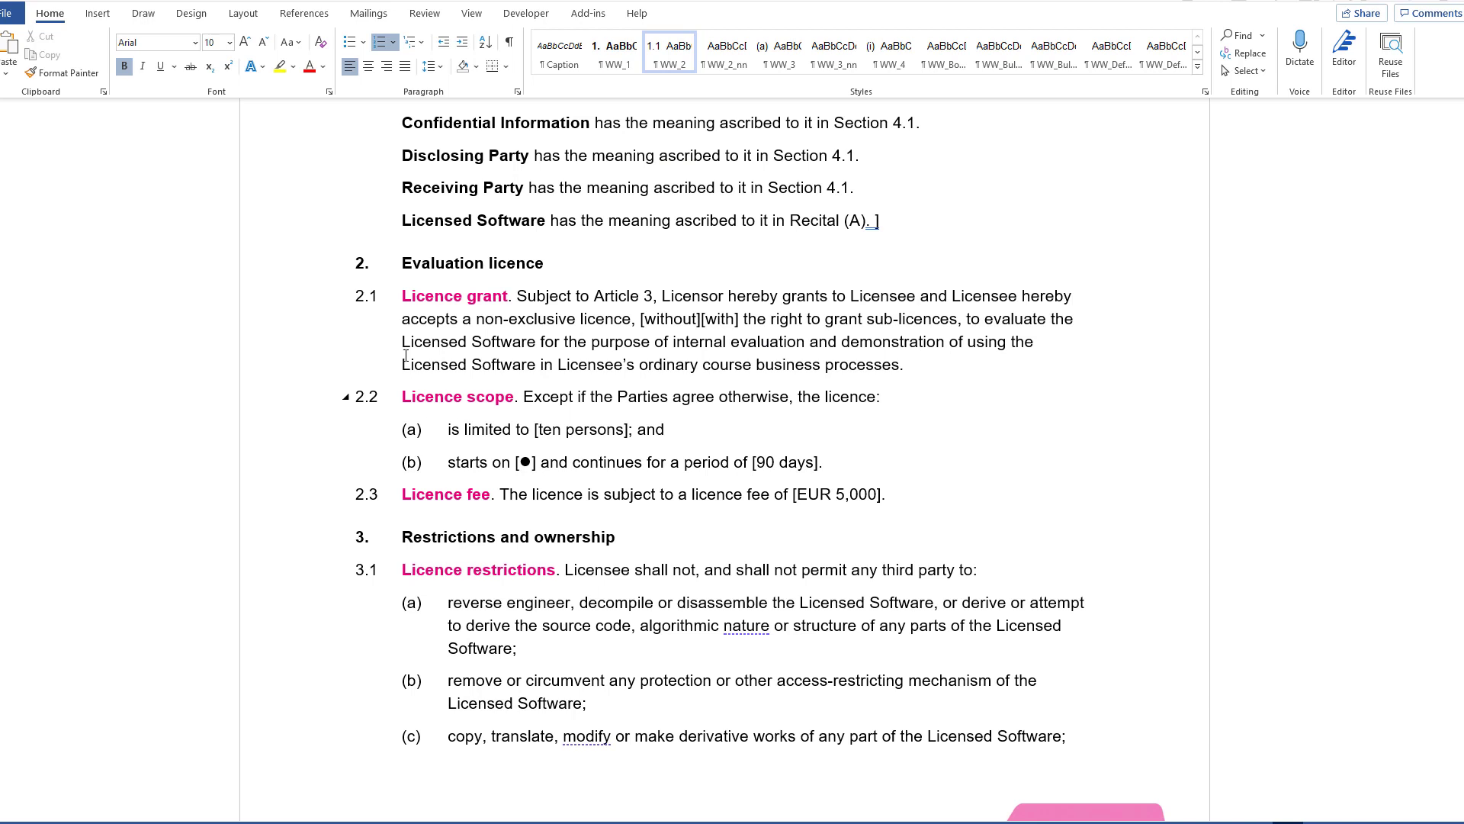
# Switch to Word and examine the extent of Article 2 and the body text of subclause 2.1 following its Licence grant heading.
pyautogui.click(404, 278)
pyautogui.moveTo(405, 269); pyautogui.dragTo(894, 501)
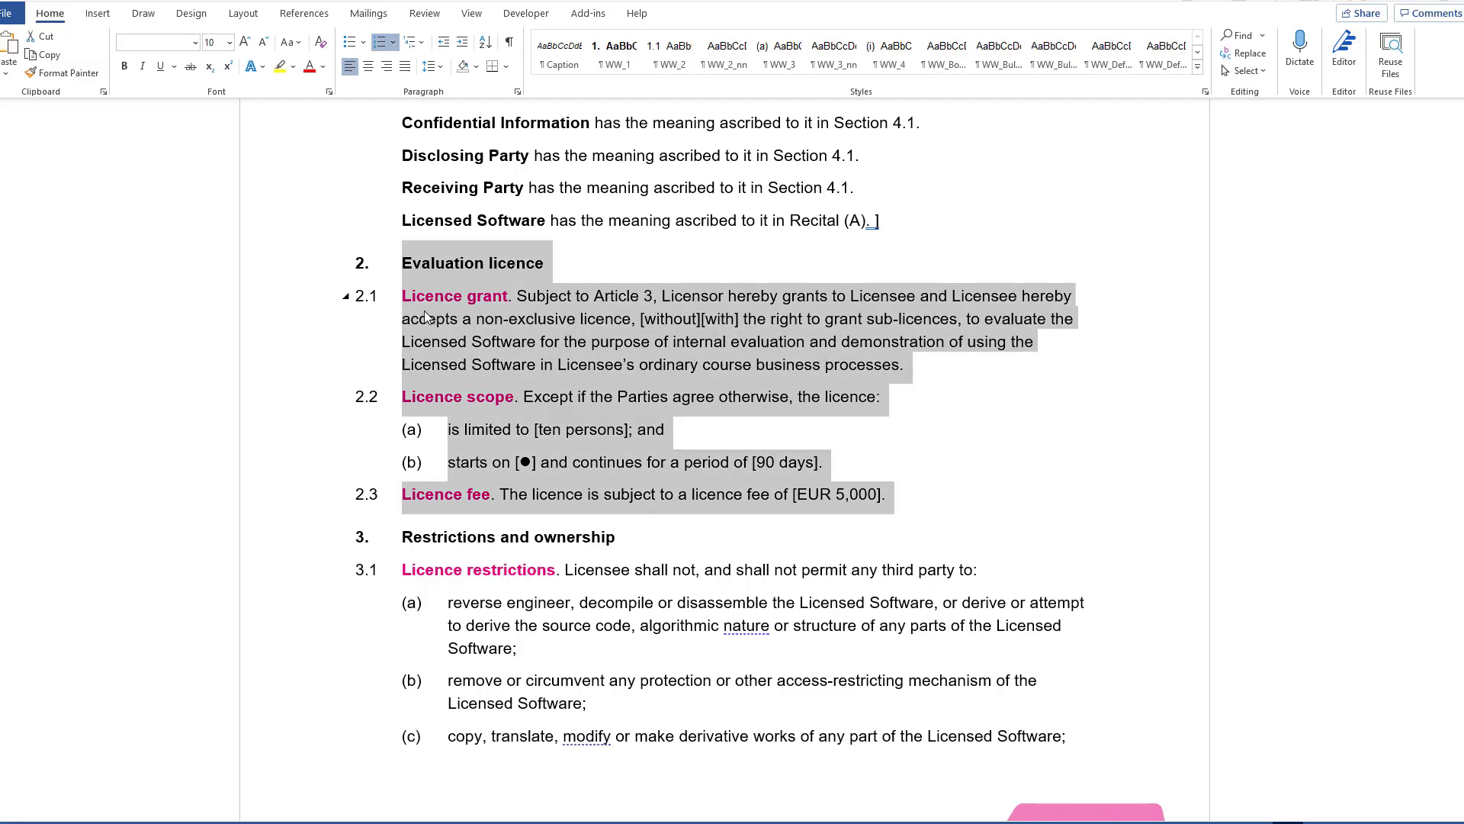
pyautogui.click(424, 311)
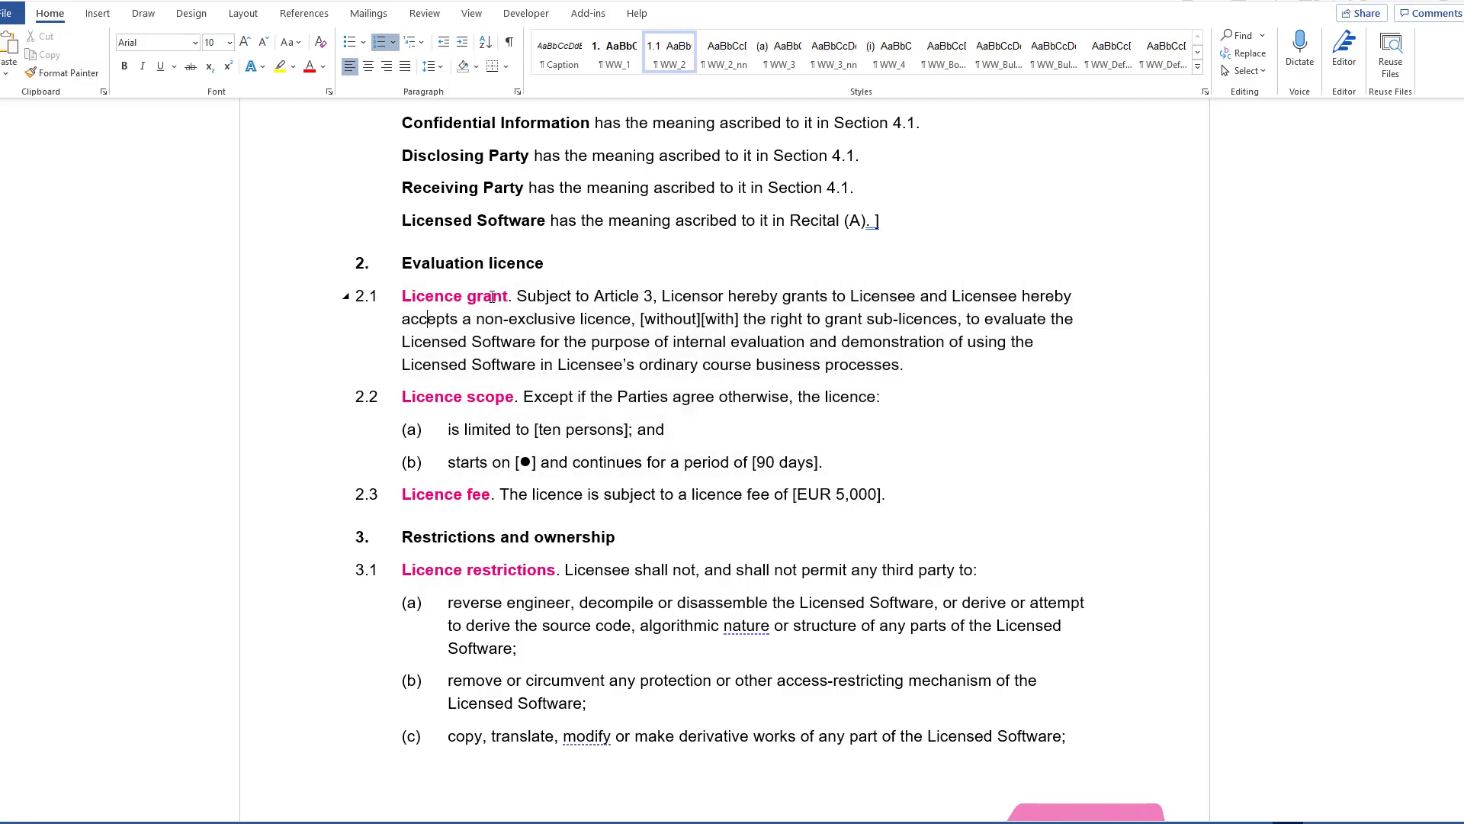
pyautogui.moveTo(517, 296); pyautogui.dragTo(896, 366)
pyautogui.hotkey('shift', 'Right')
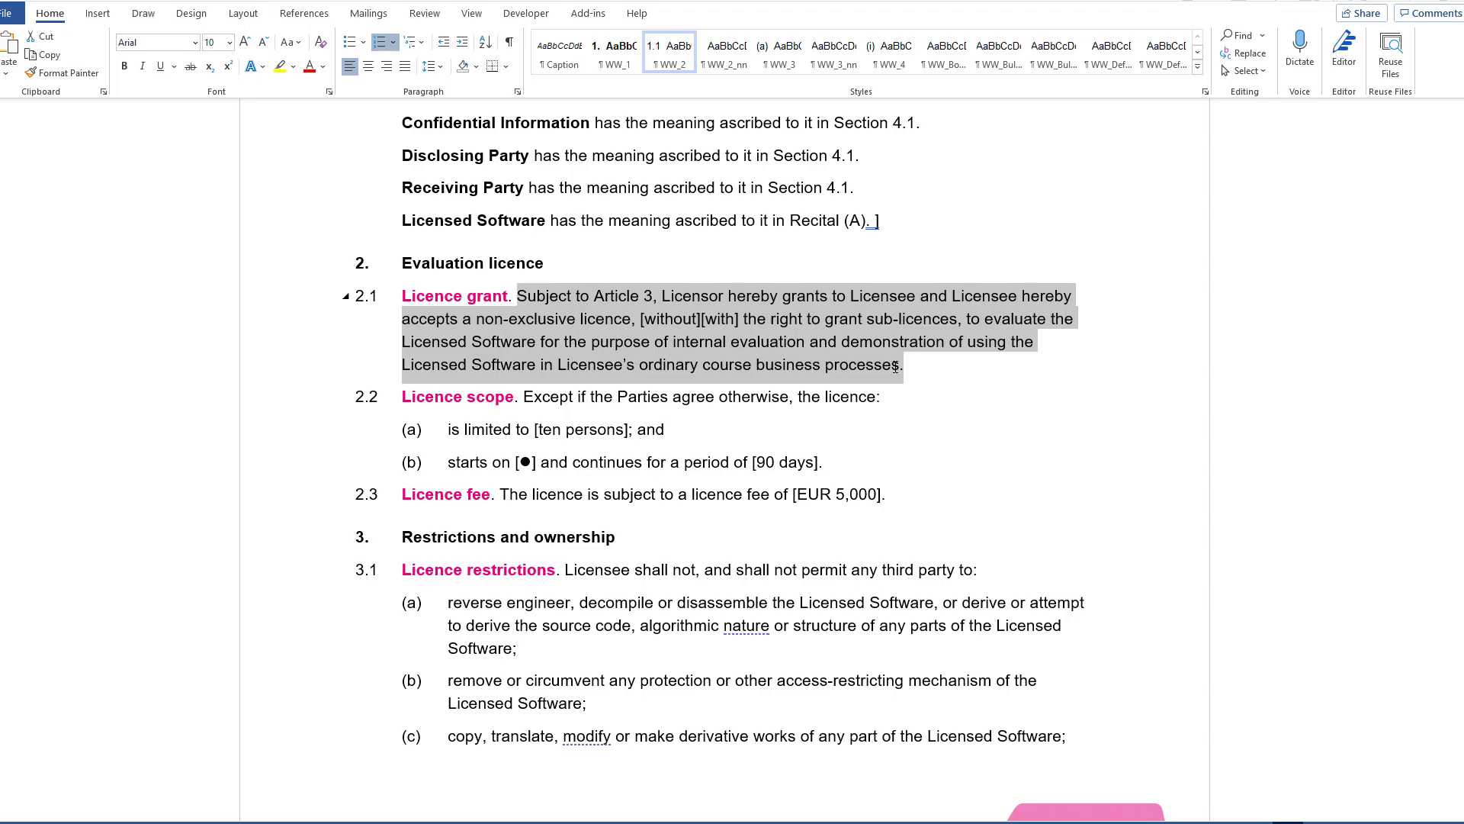
pyautogui.click(895, 367)
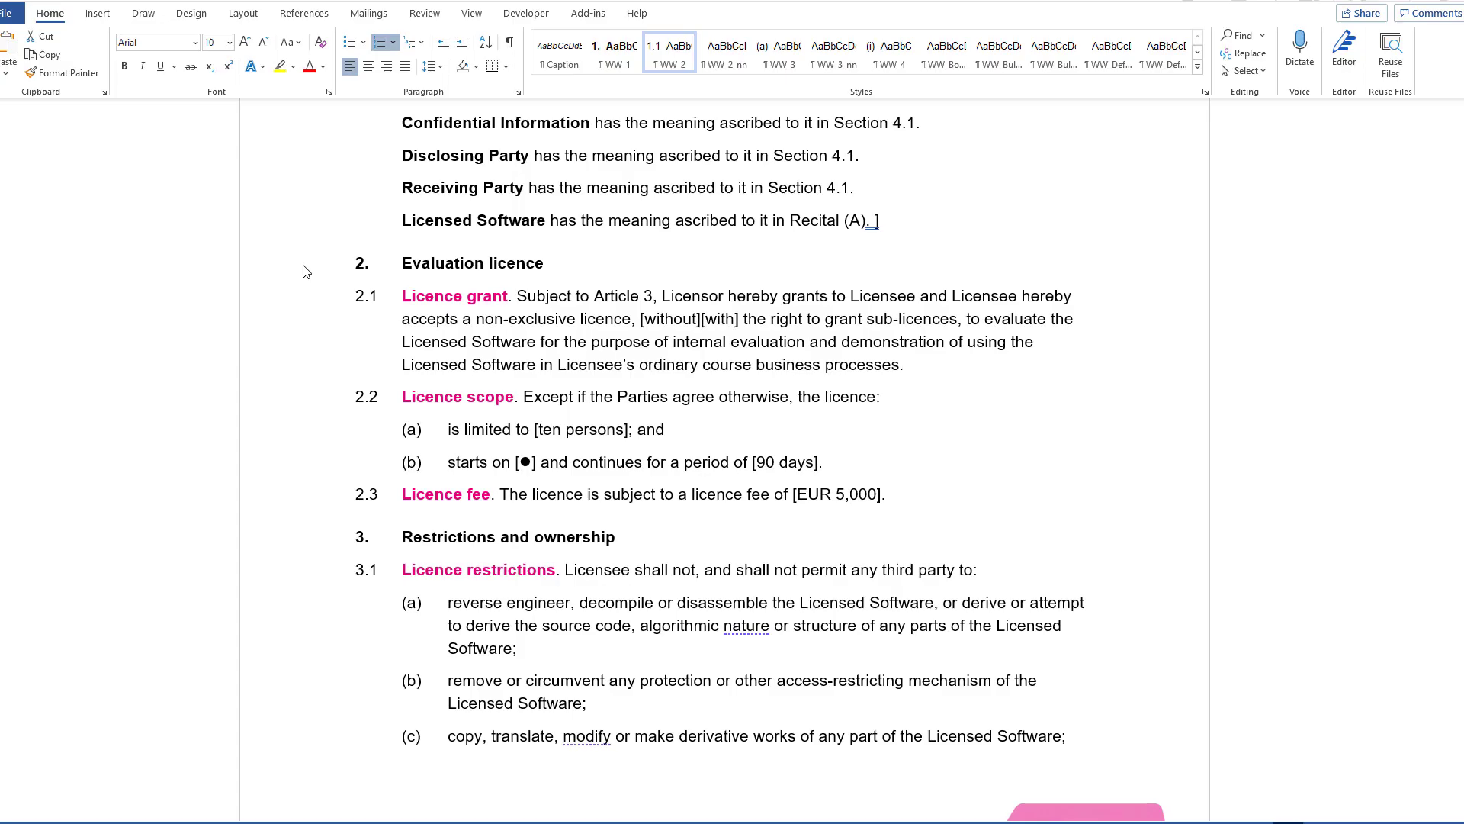
pyautogui.click(459, 328)
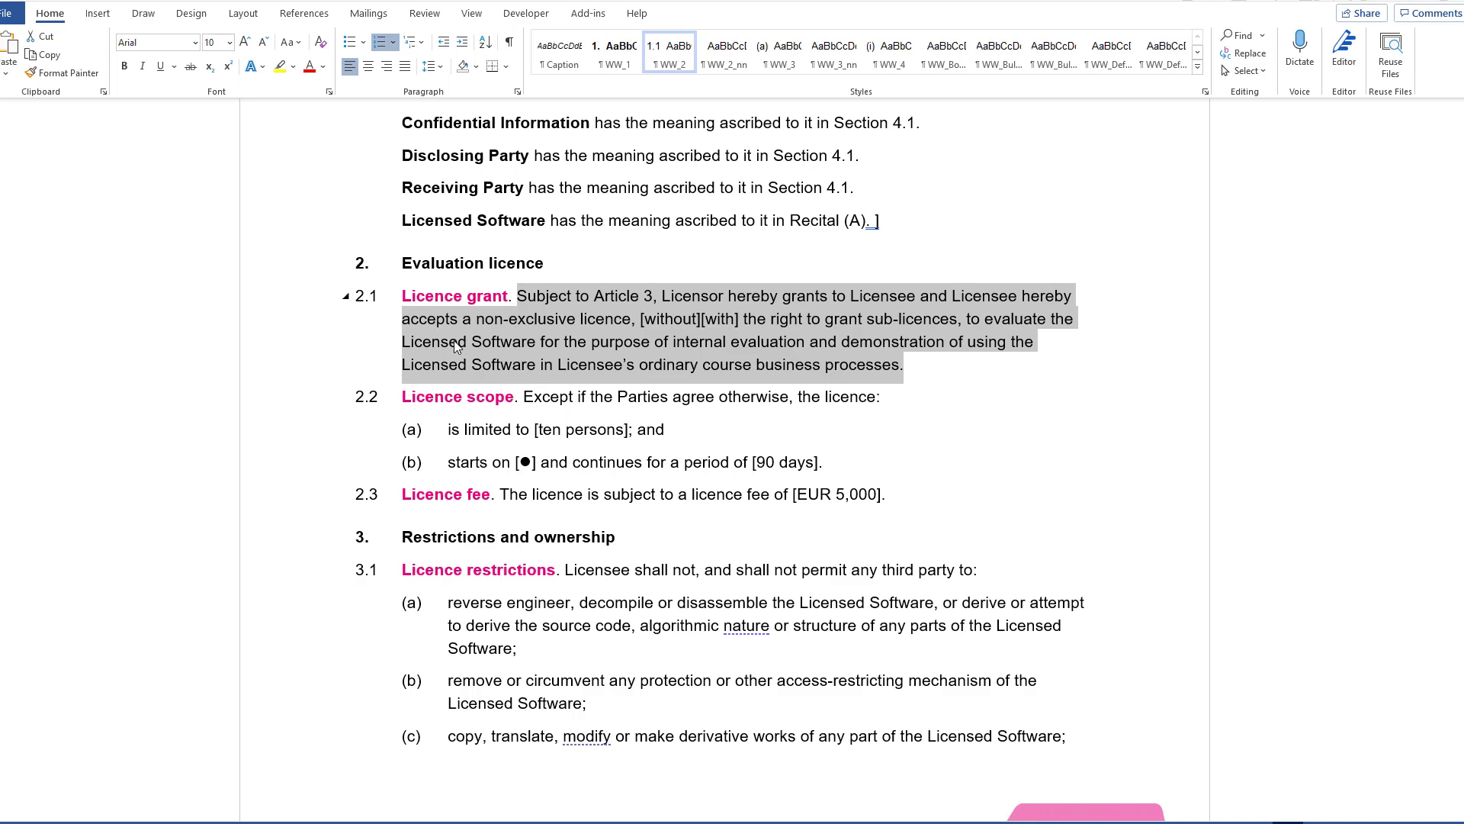
pyautogui.click(456, 342)
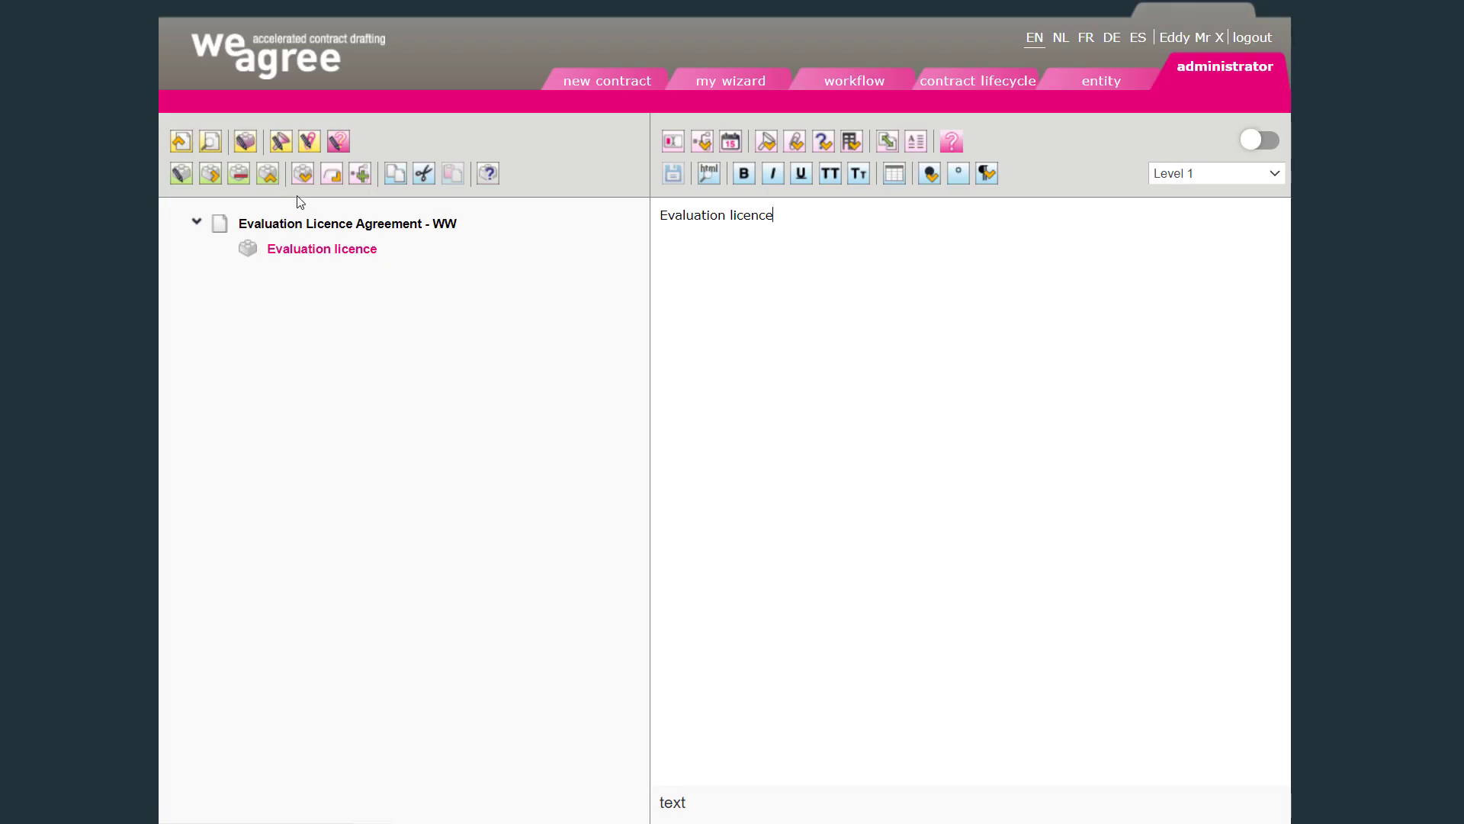
# In Weagree Wizard, insert an indented contract clause named "Licence grant" under the Evaluation licence block.
pyautogui.click(333, 174)
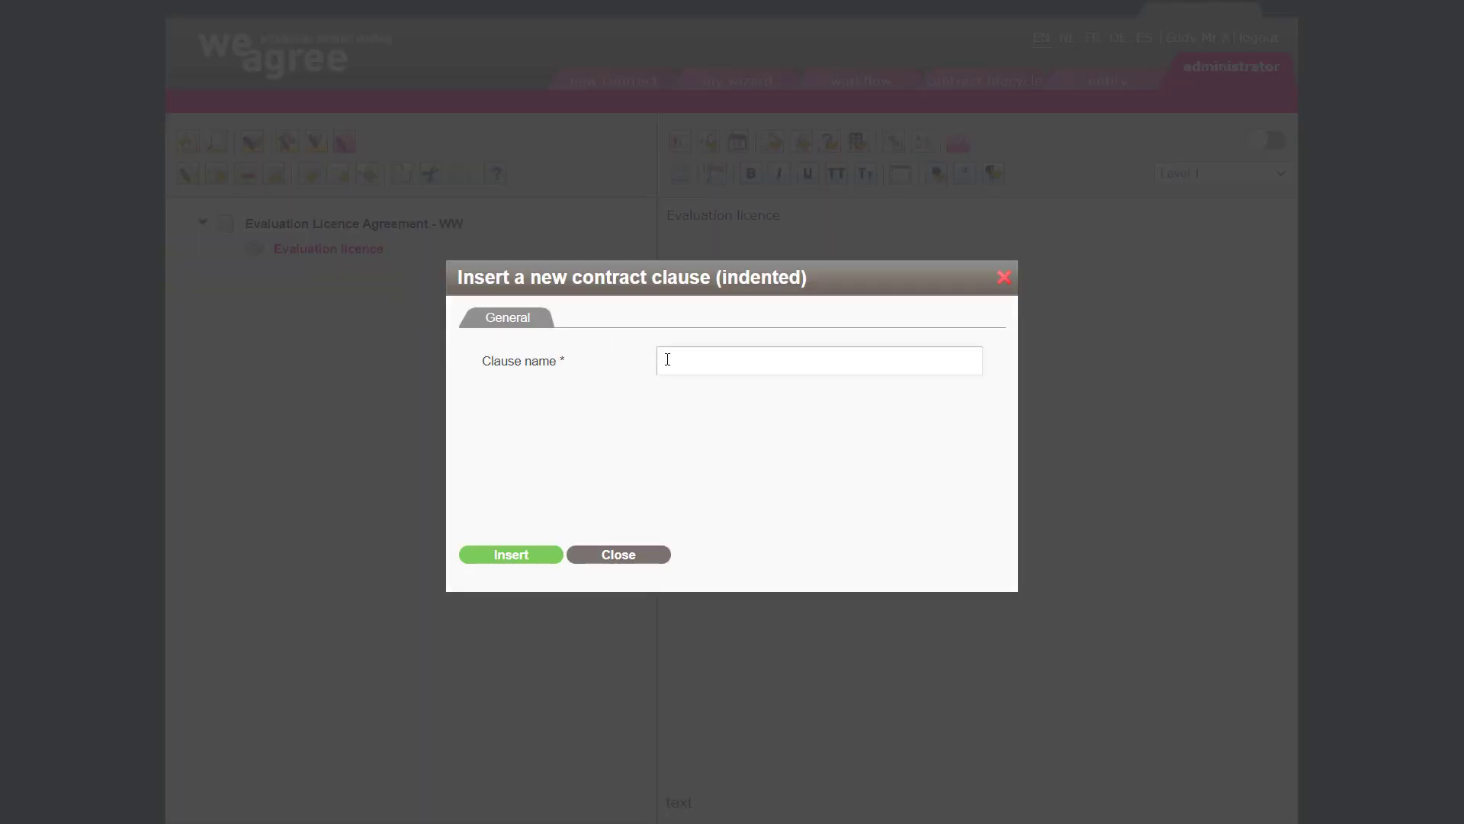
pyautogui.write('Licence grant')
pyautogui.click(512, 554)
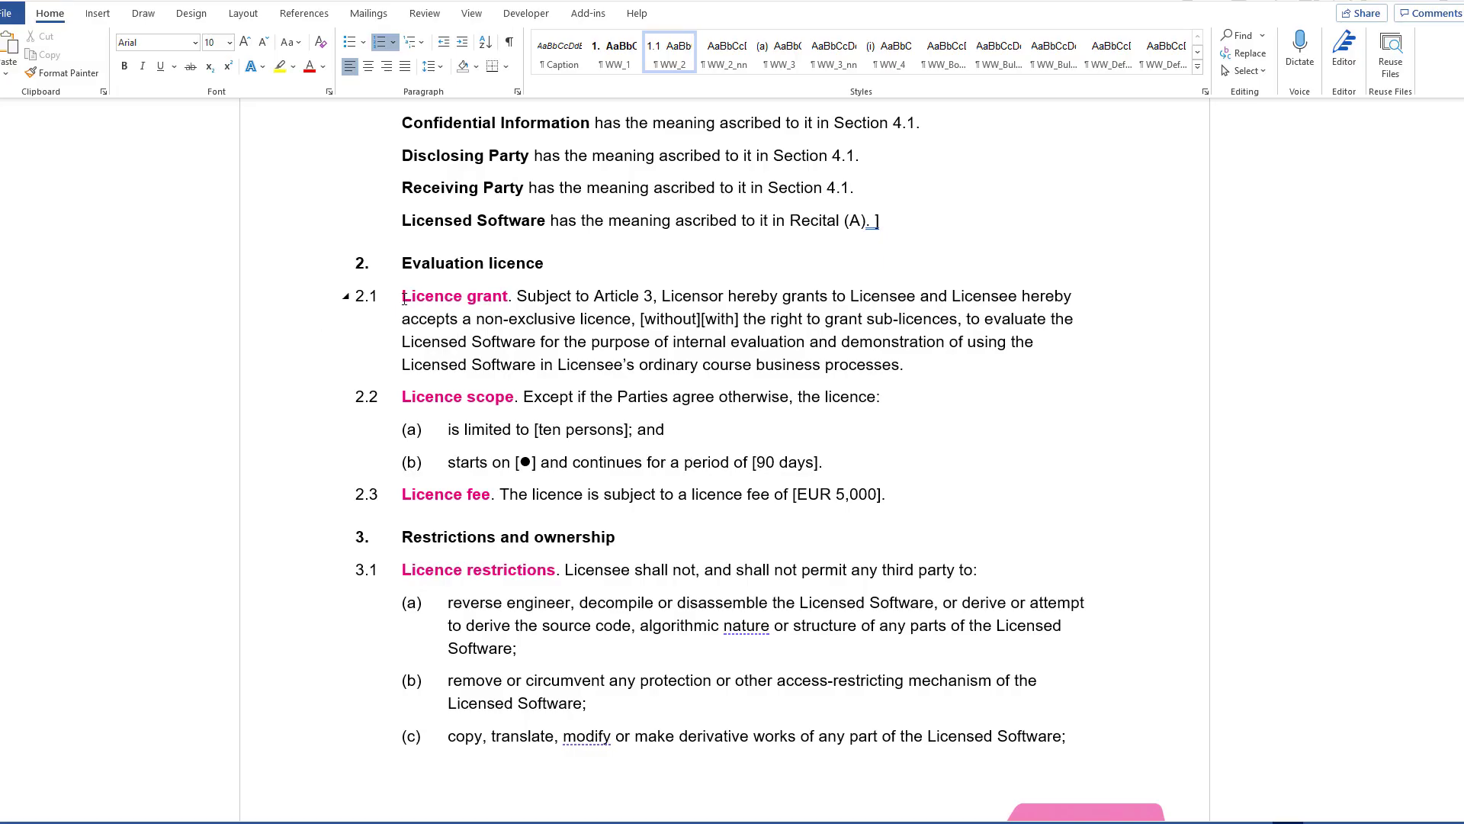
# Switch back to Word and examine the coloured Licence grant heading of subclause 2.1.
pyautogui.moveTo(402, 296); pyautogui.dragTo(509, 299)
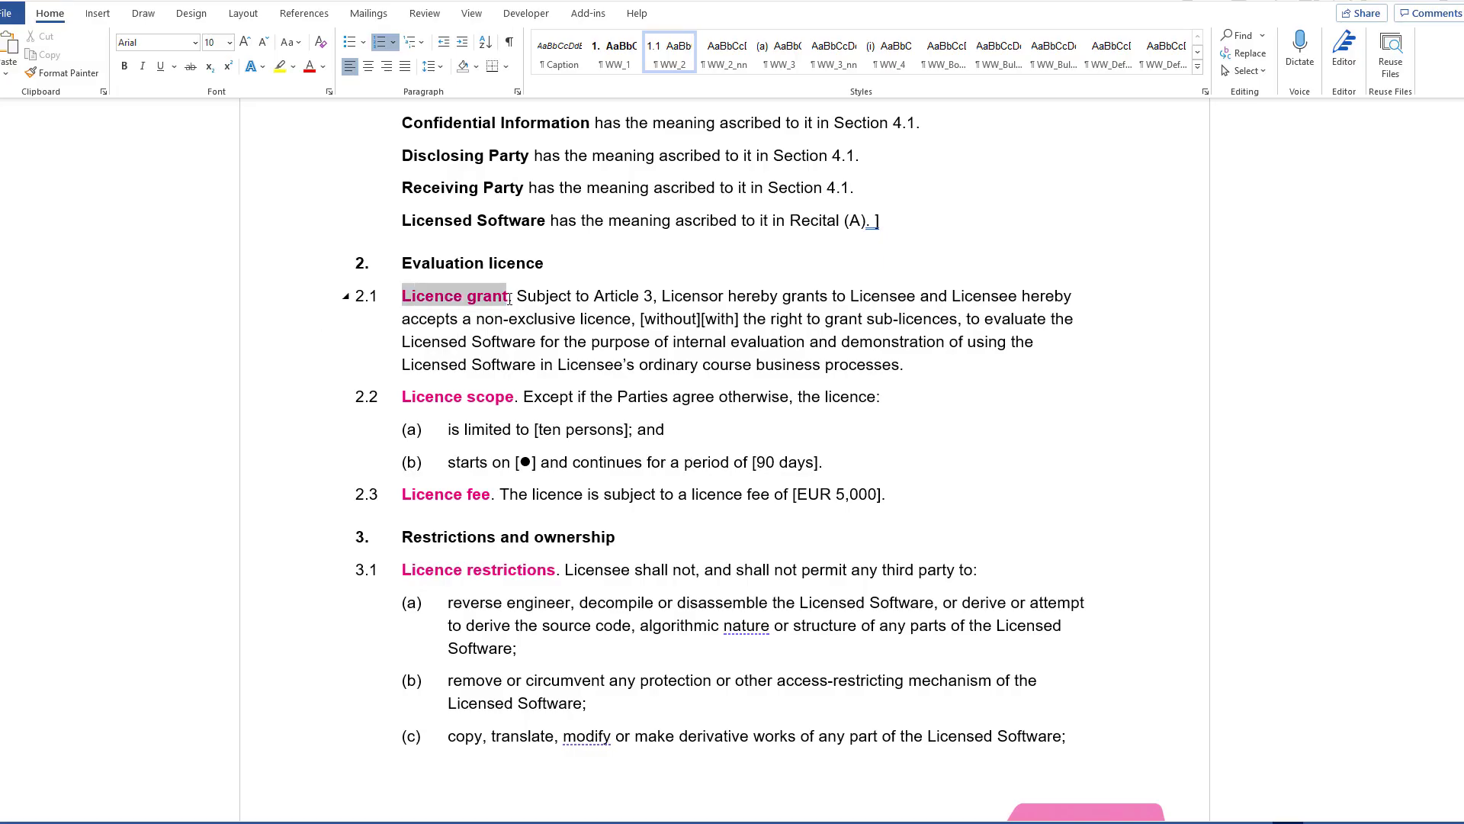
pyautogui.click(520, 299)
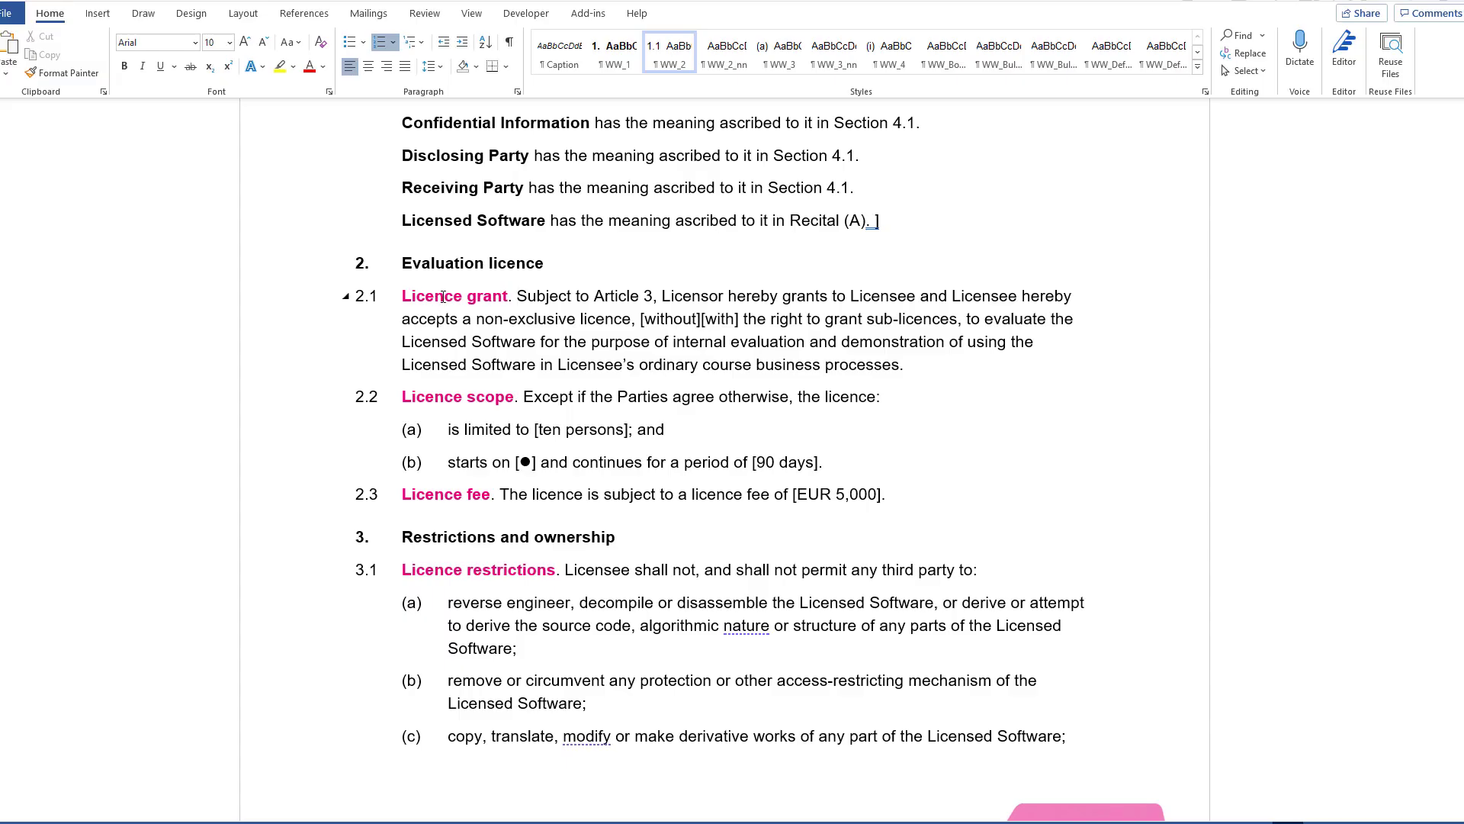
pyautogui.doubleClick(442, 297)
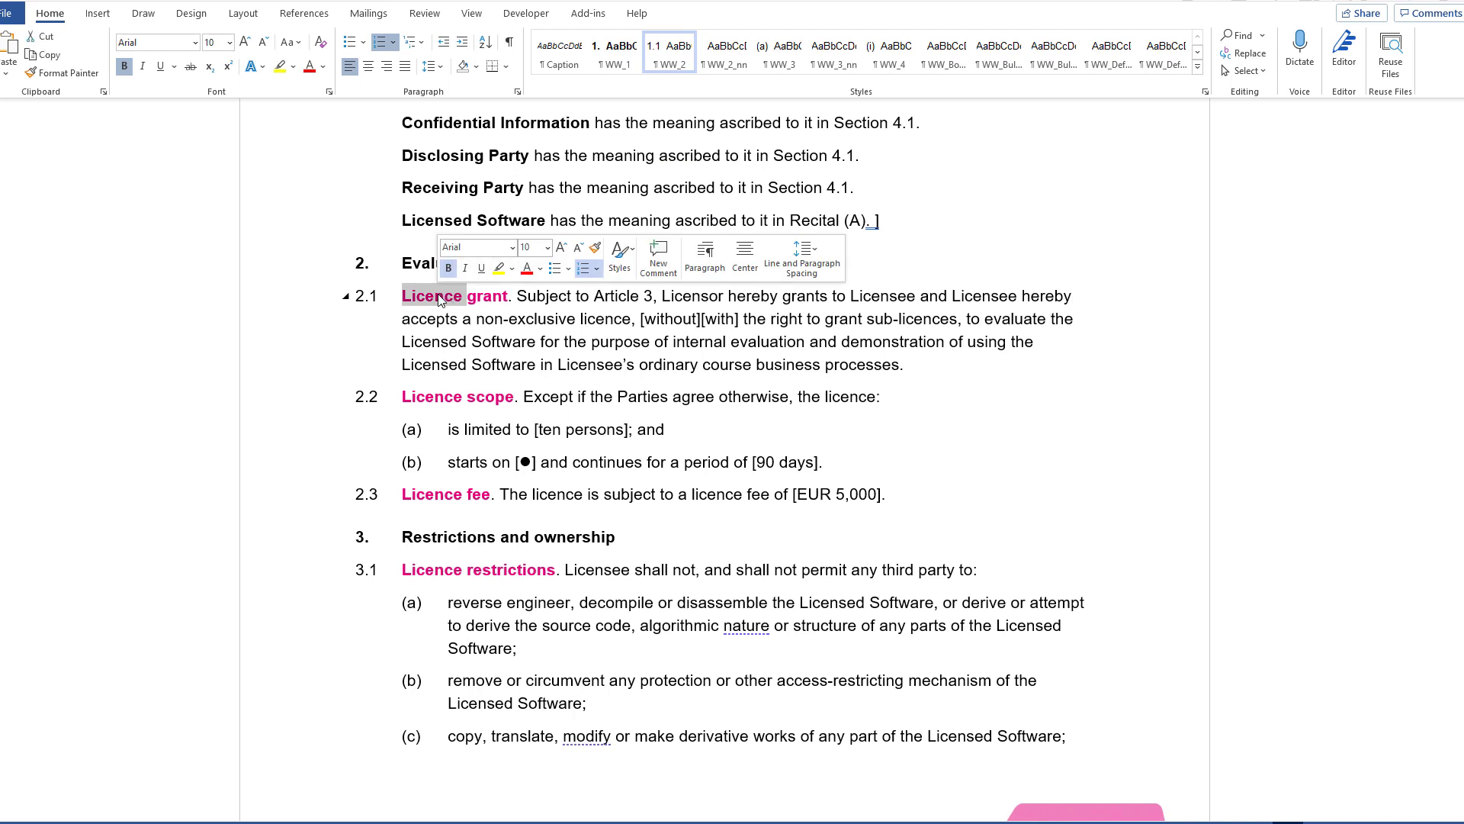
pyautogui.click(439, 299)
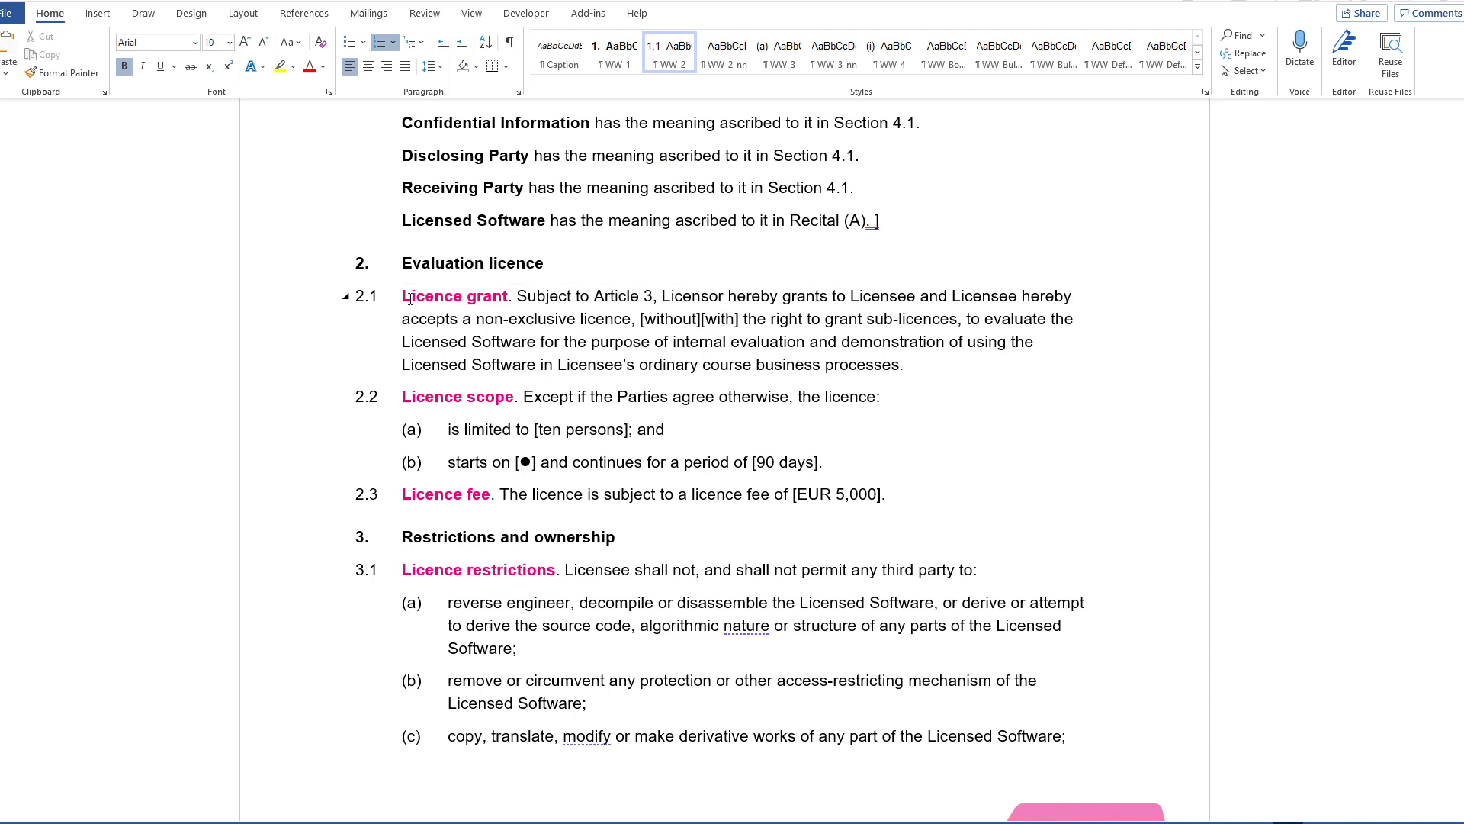
# Paste the body text of Word's subclause 2.1 after the caption in Weagree Wizard's Licence grant clause and save it.
pyautogui.moveTo(403, 299); pyautogui.dragTo(508, 299)
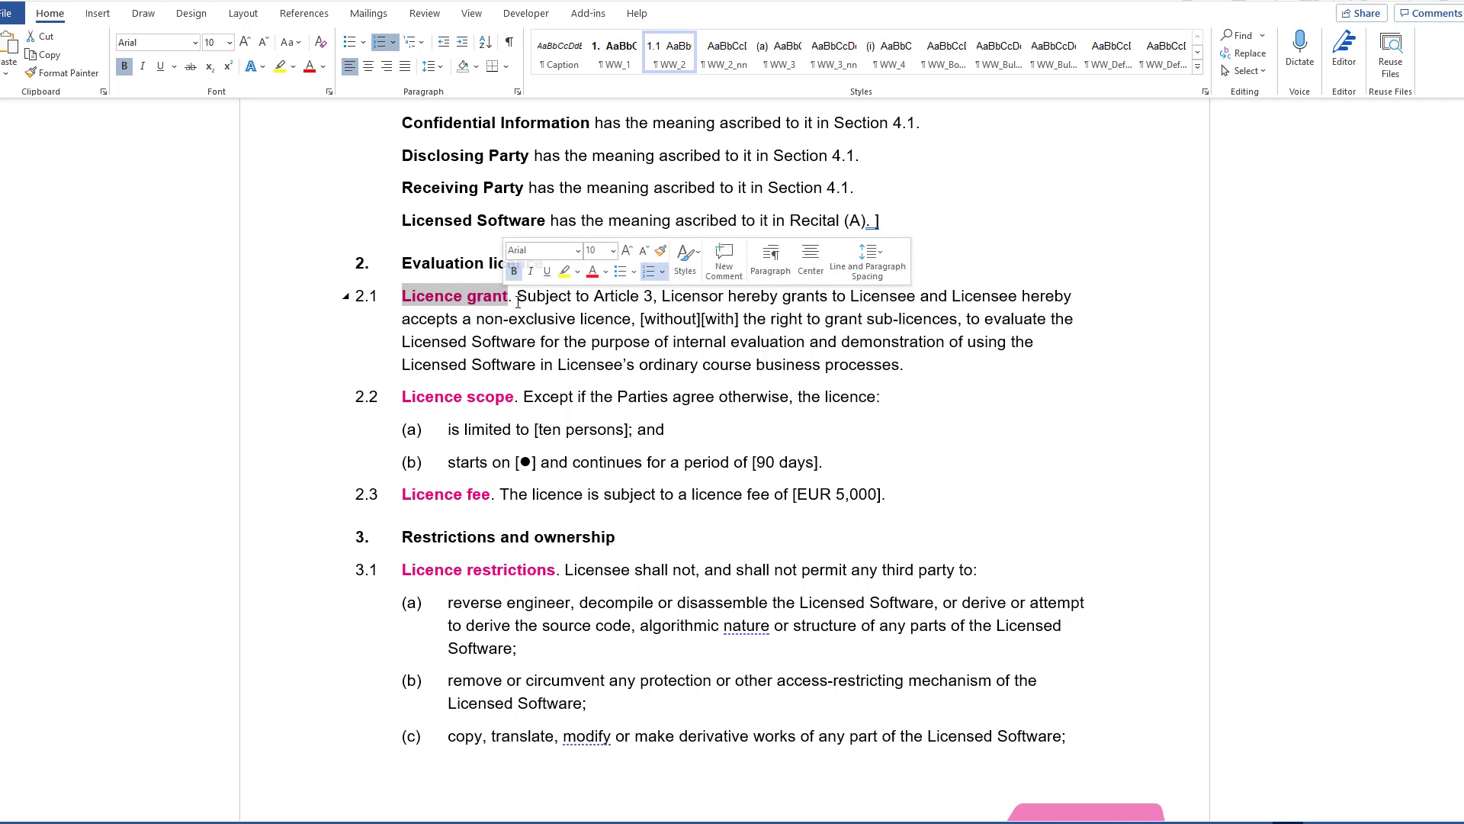
pyautogui.click(519, 299)
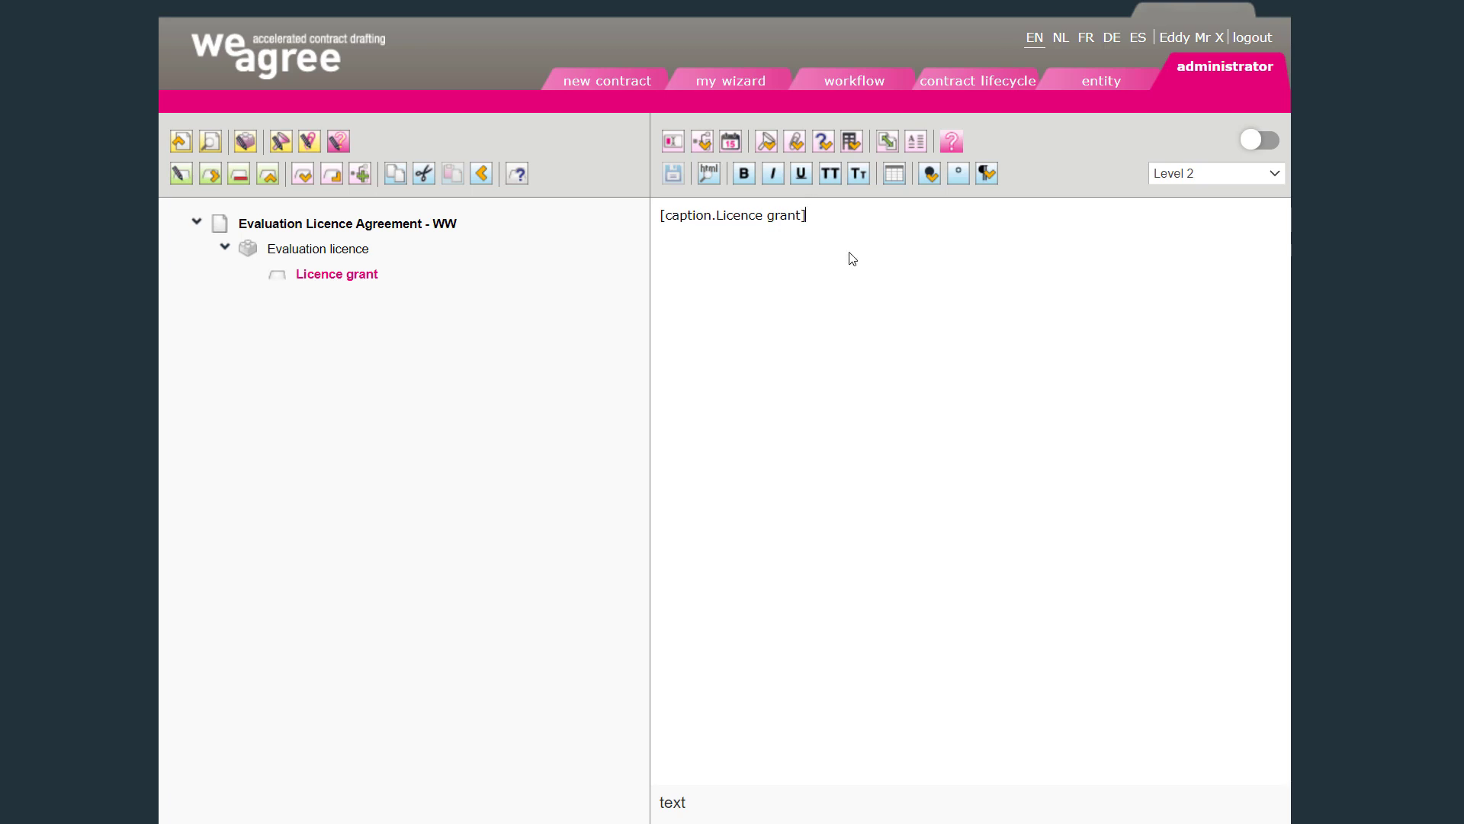
pyautogui.hotkey('ctrl', 'v')
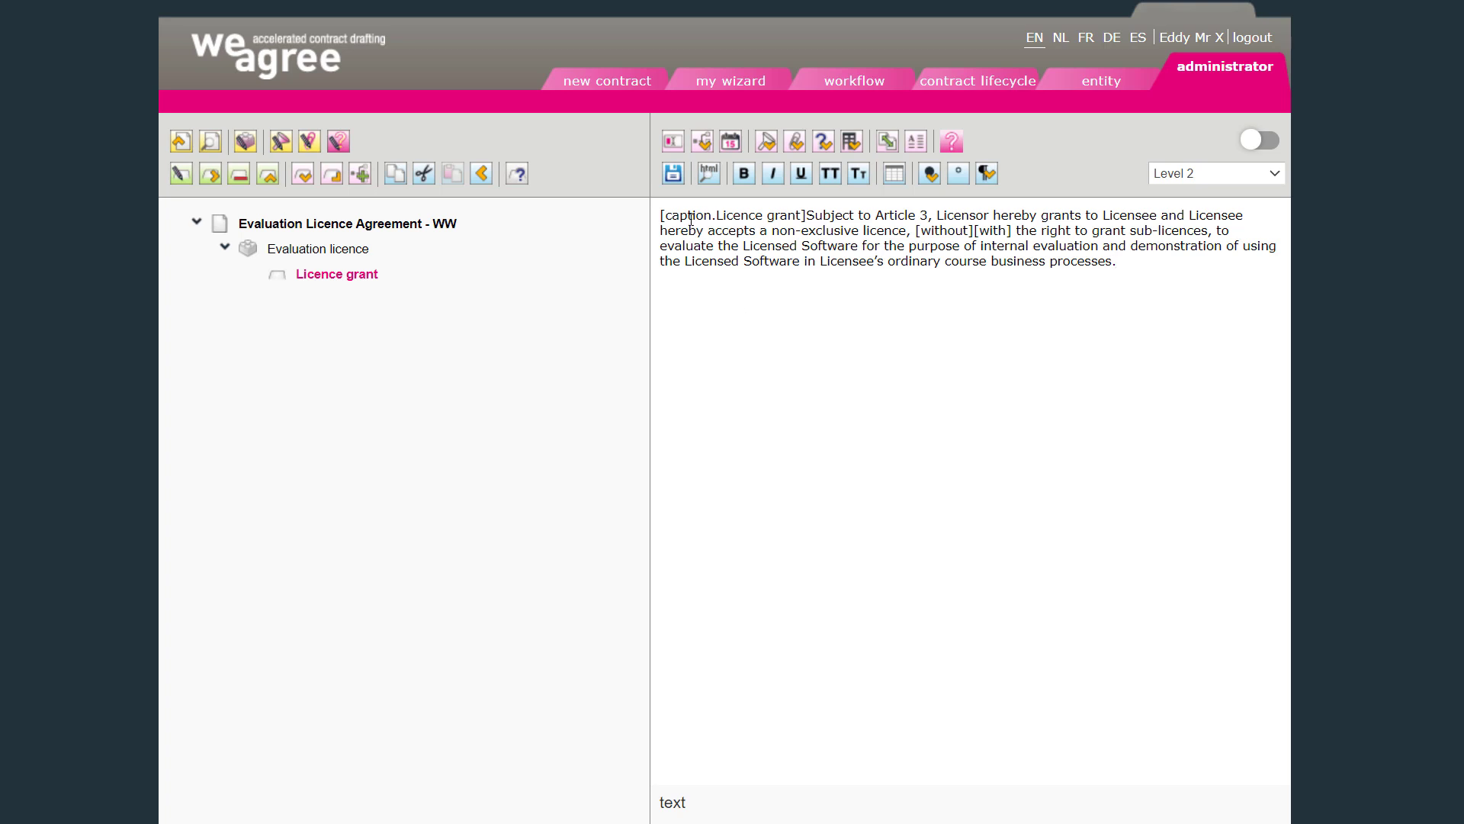
pyautogui.click(672, 174)
# Try to leave the Licence grant clause for the Evaluation licence block with an unsaved edit, stay on the page and save the clause.
pyautogui.click(786, 246)
pyautogui.press('BackSpace')
pyautogui.click(316, 258)
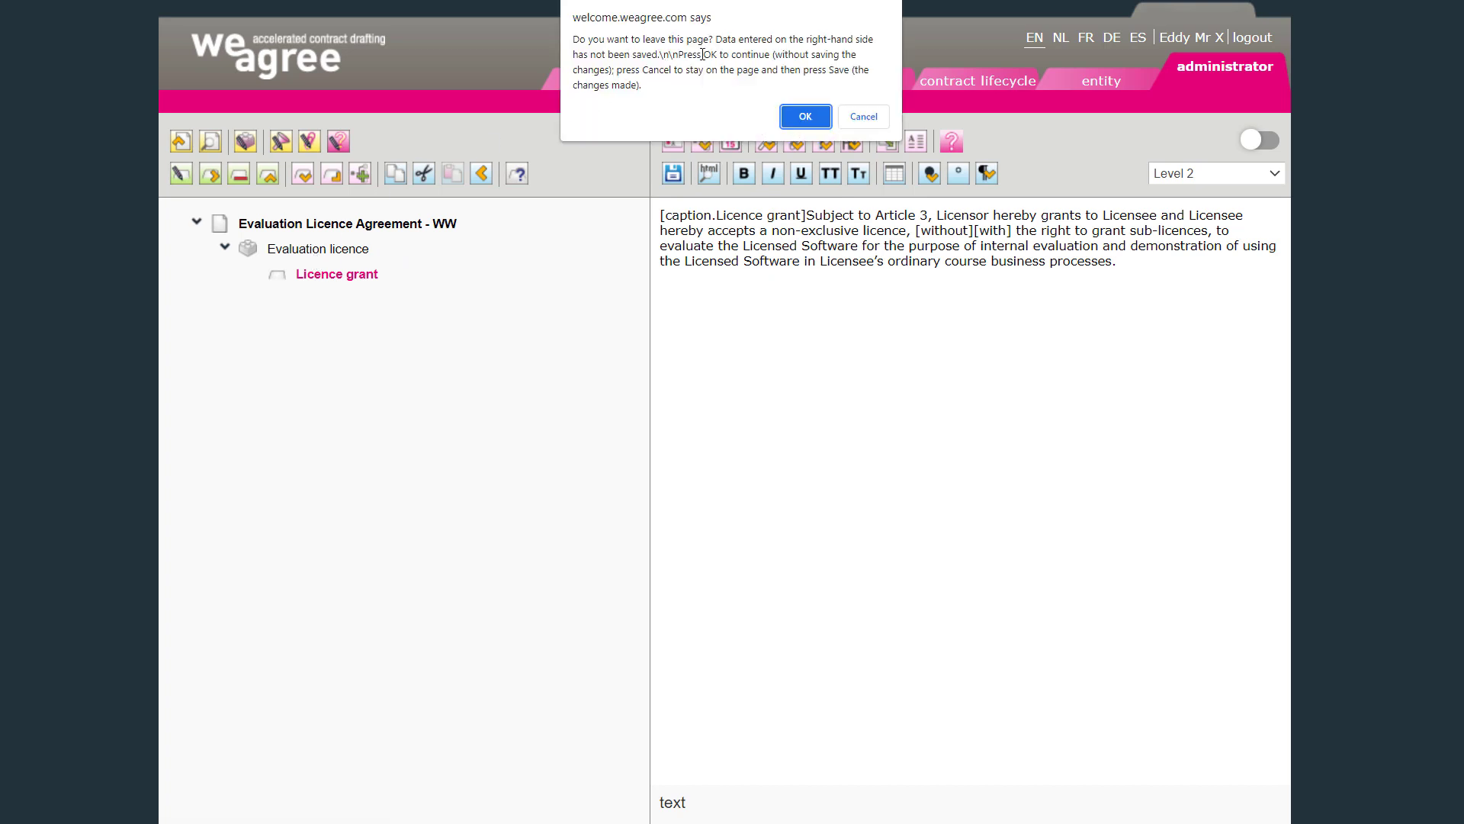
pyautogui.click(865, 118)
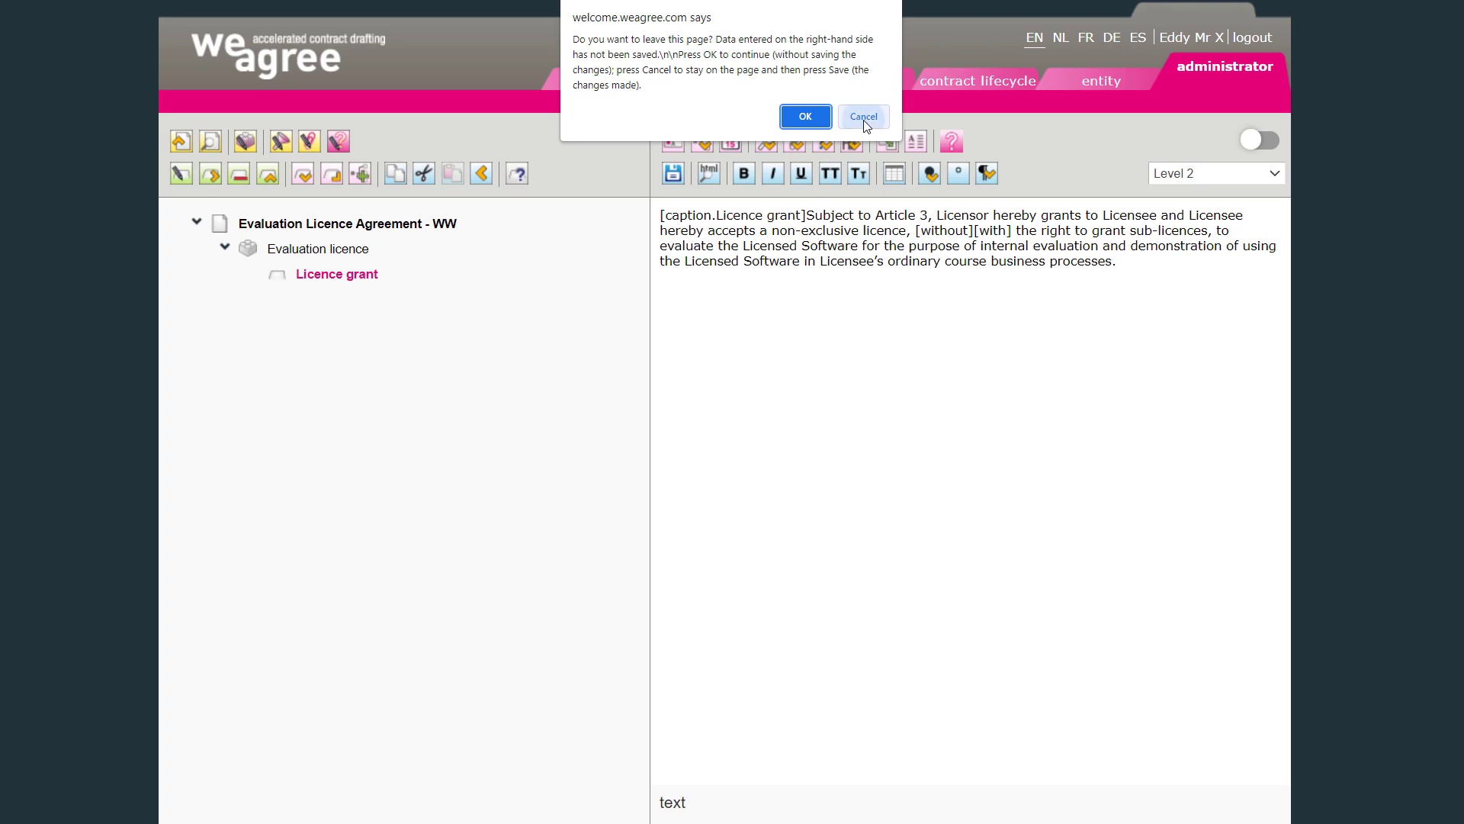
pyautogui.click(674, 176)
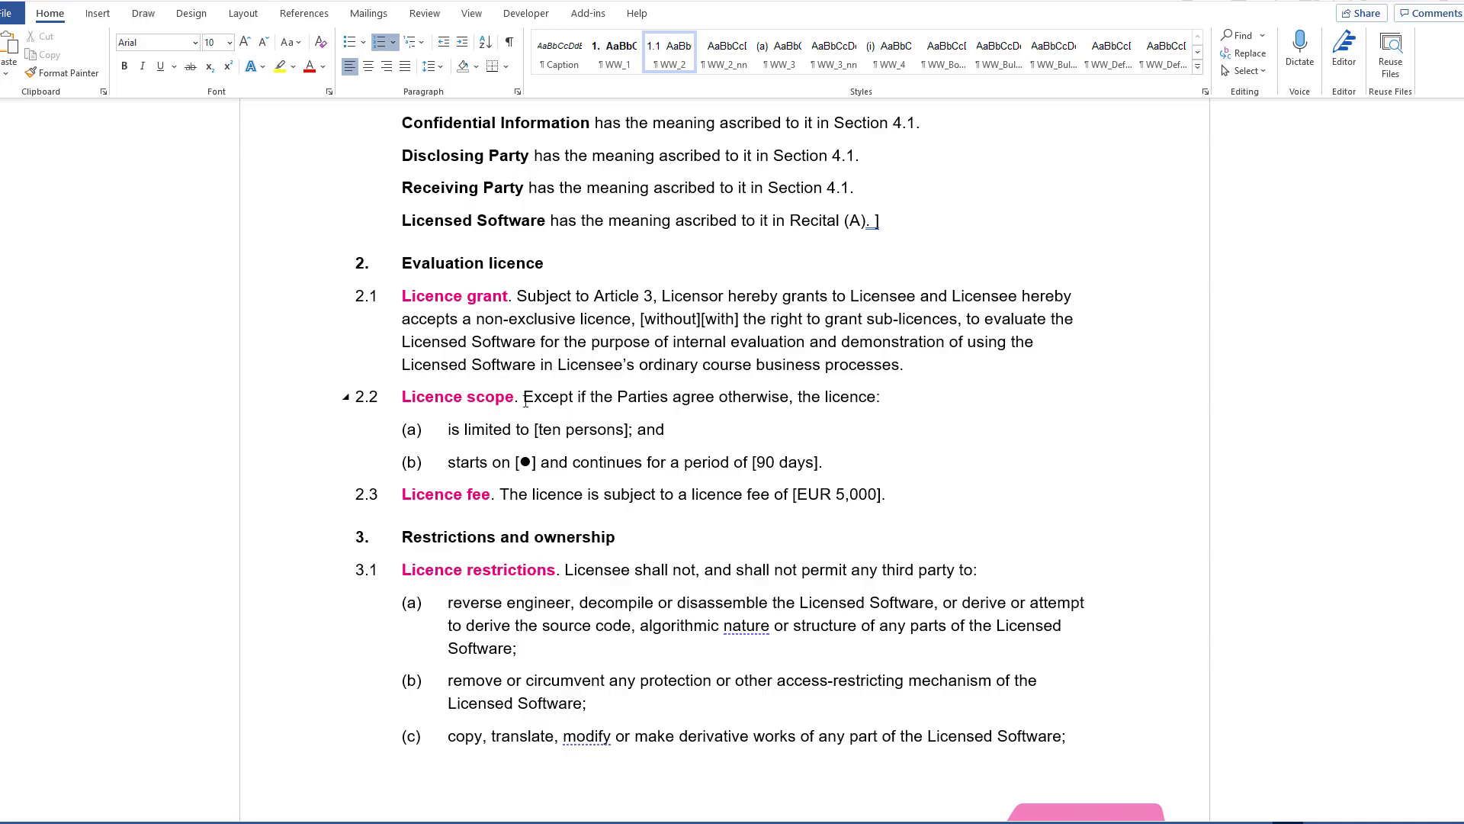
# Check subclause 2.2 in Word, and in Weagree Wizard insert a same-level clause named "Licence scope" below Licence grant.
pyautogui.moveTo(524, 400); pyautogui.dragTo(884, 402)
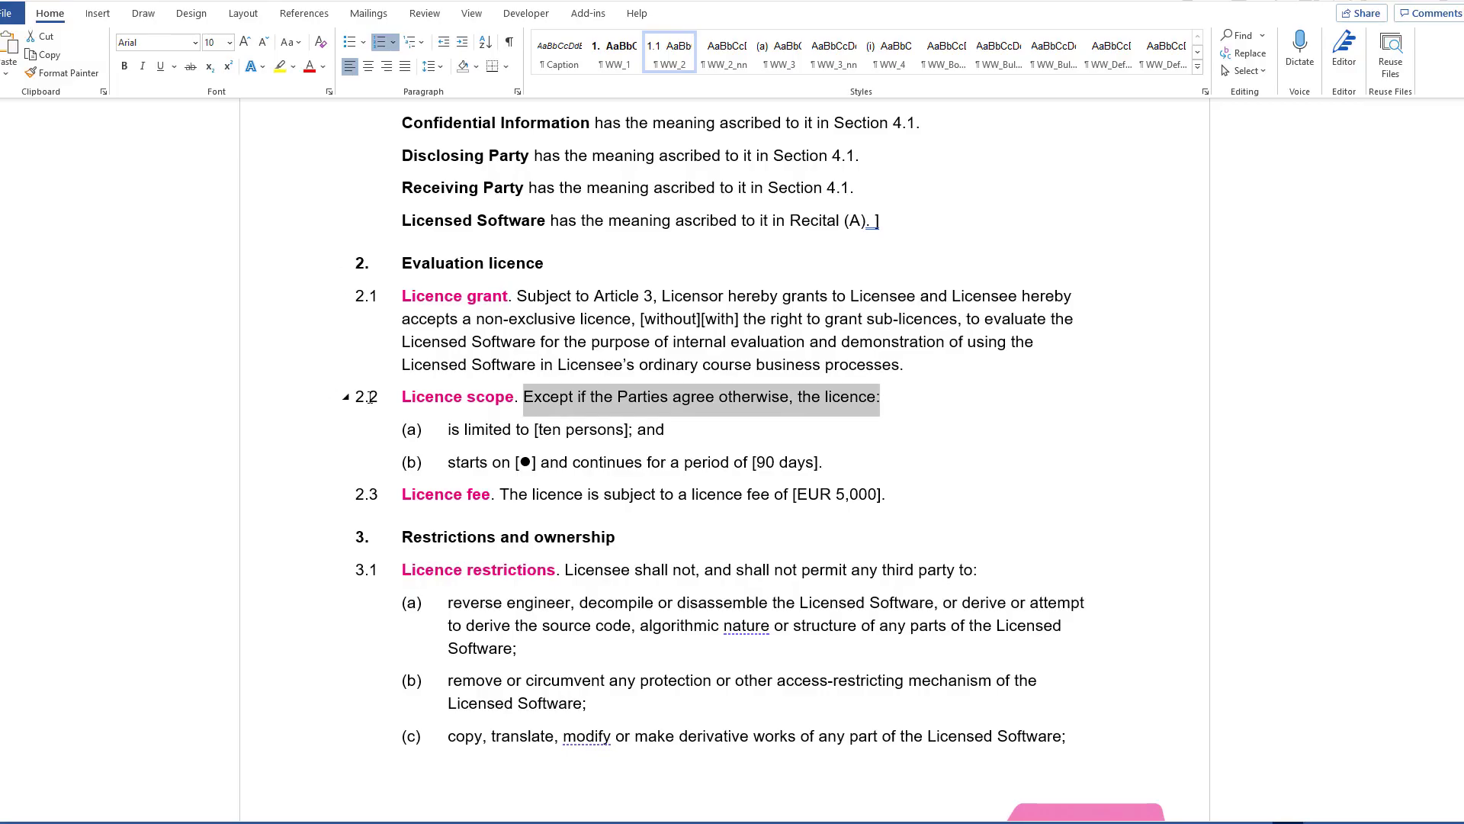
pyautogui.click(372, 396)
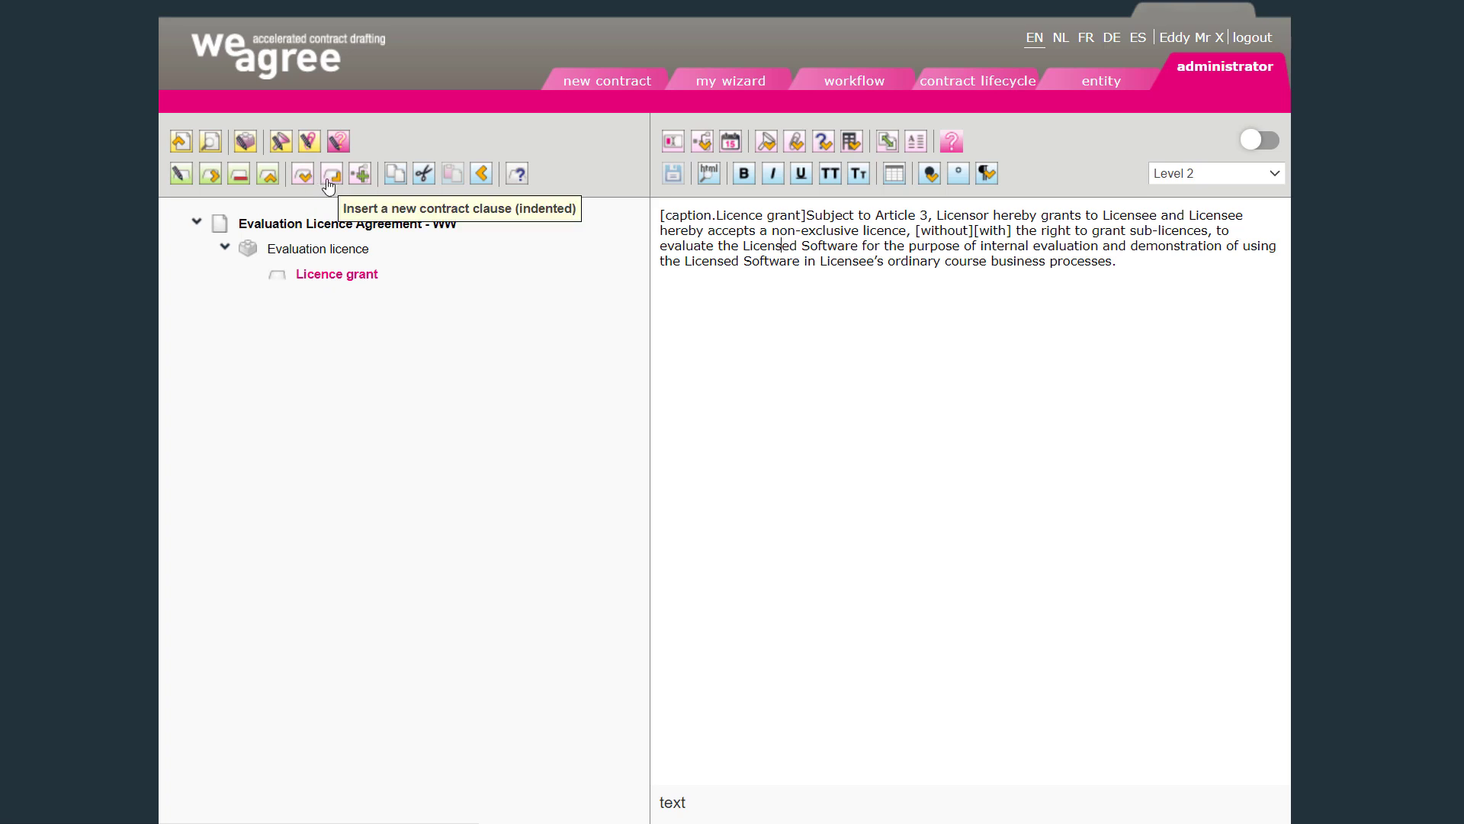
pyautogui.click(299, 182)
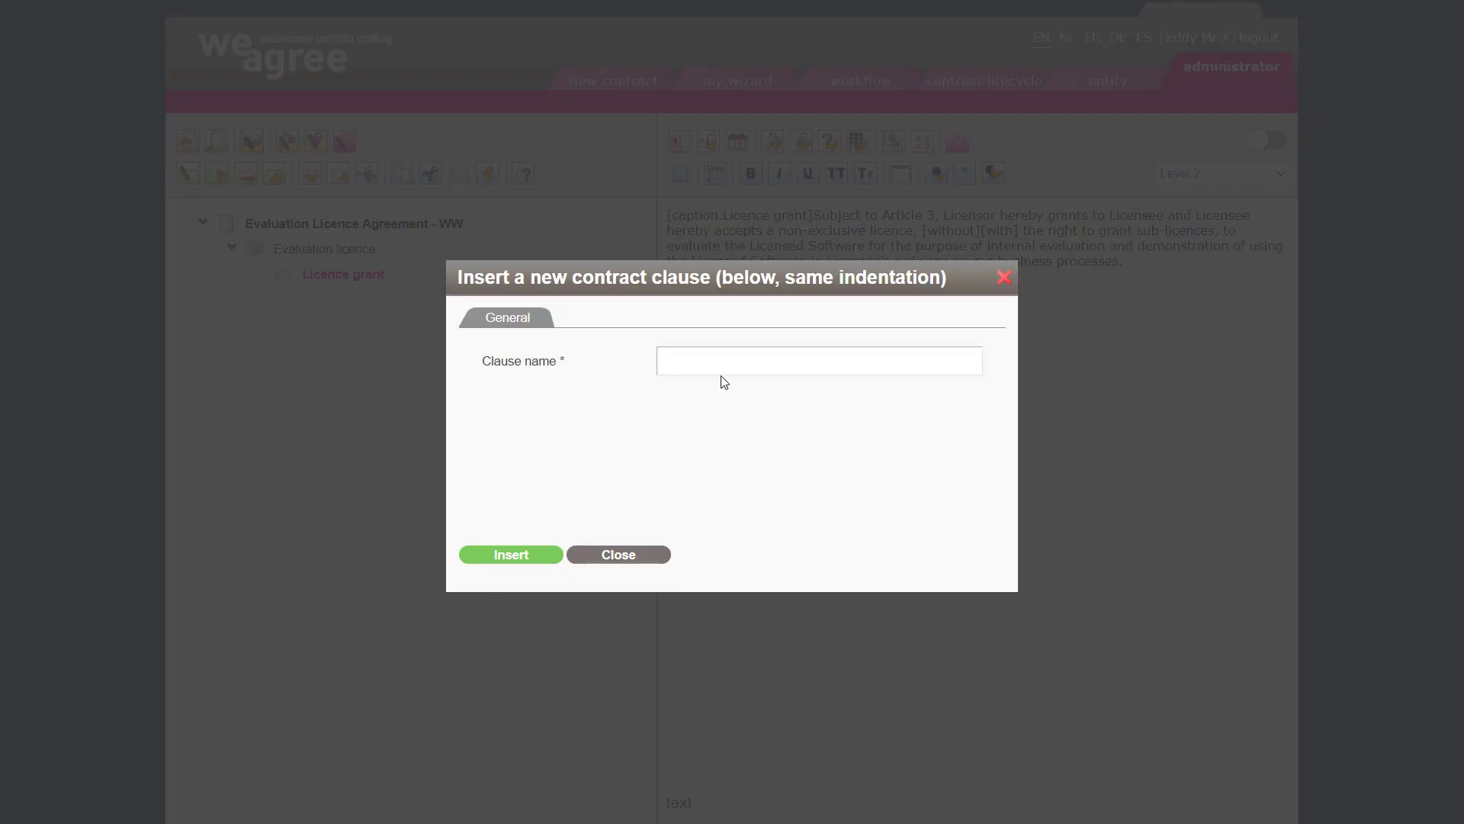
pyautogui.write('Licence scope')
pyautogui.press('Return')
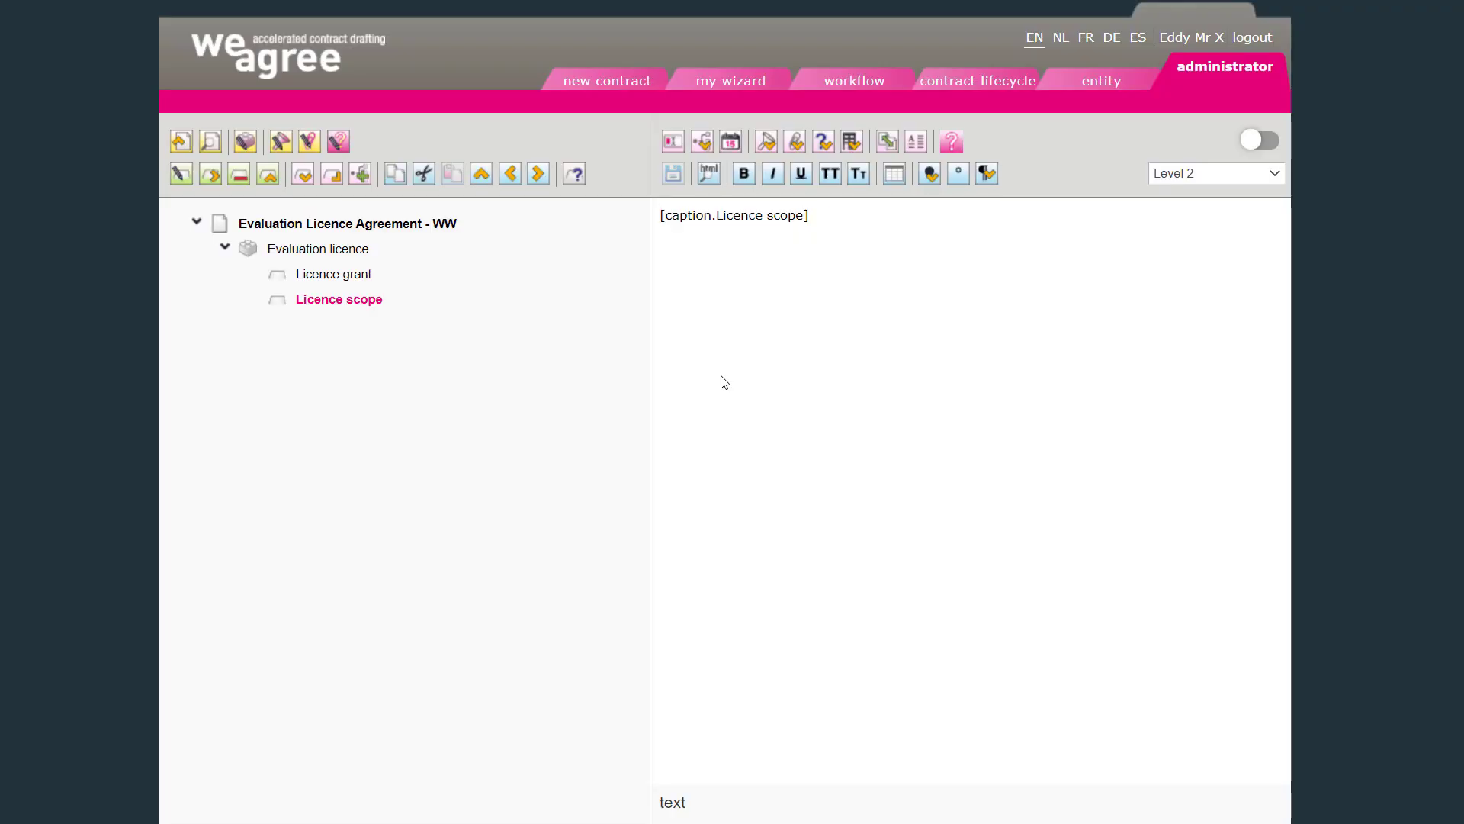
# Copy subclause 2.2's introductory text "Except if the Parties agree otherwise, the licence:" from Word into the Licence scope clause after its caption and save.
pyautogui.hotkey('alt', 'Tab')
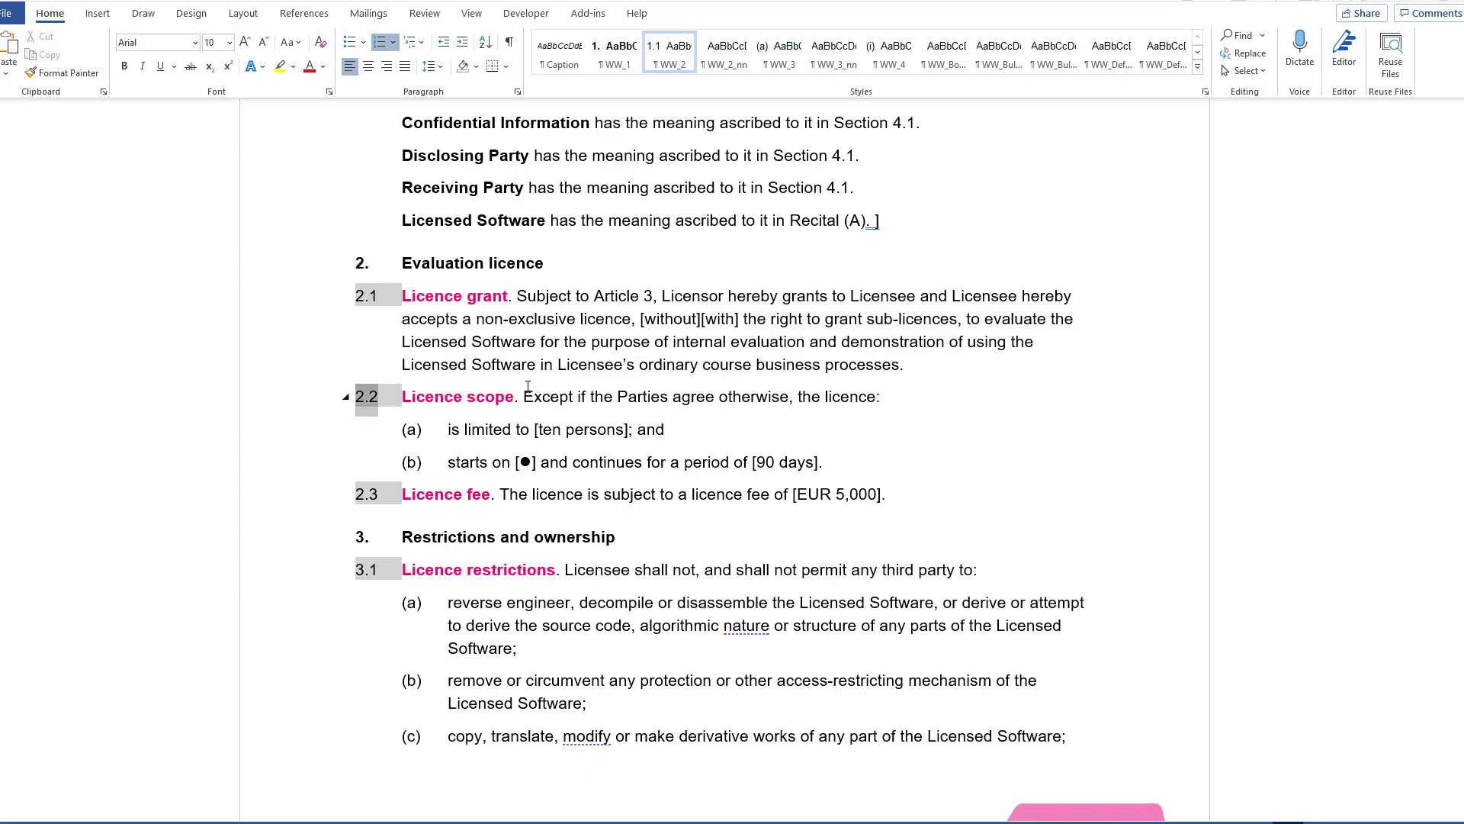
pyautogui.moveTo(524, 396); pyautogui.dragTo(886, 403)
pyautogui.hotkey('ctrl', 'c')
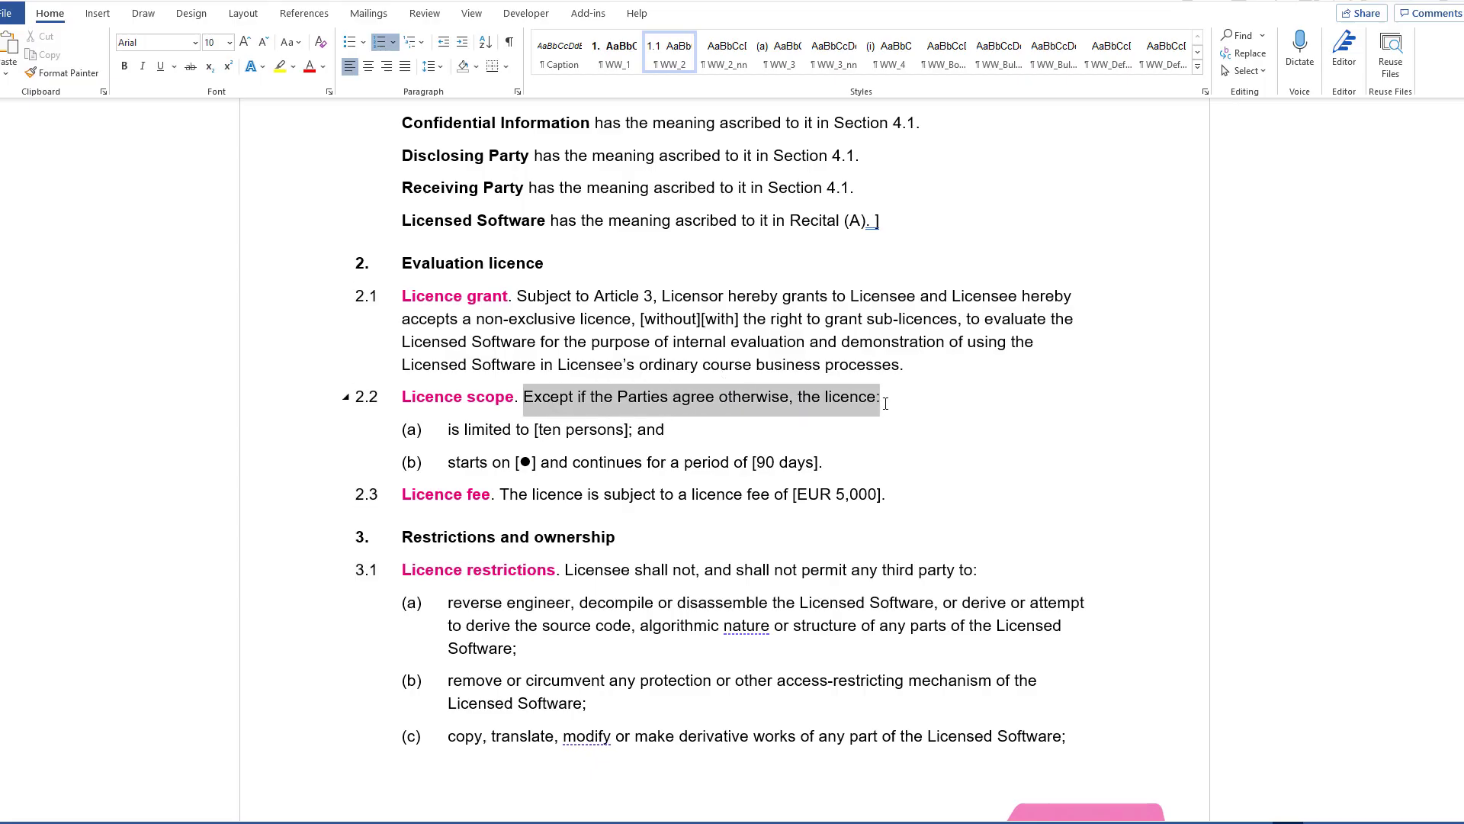
pyautogui.hotkey('alt', 'Tab')
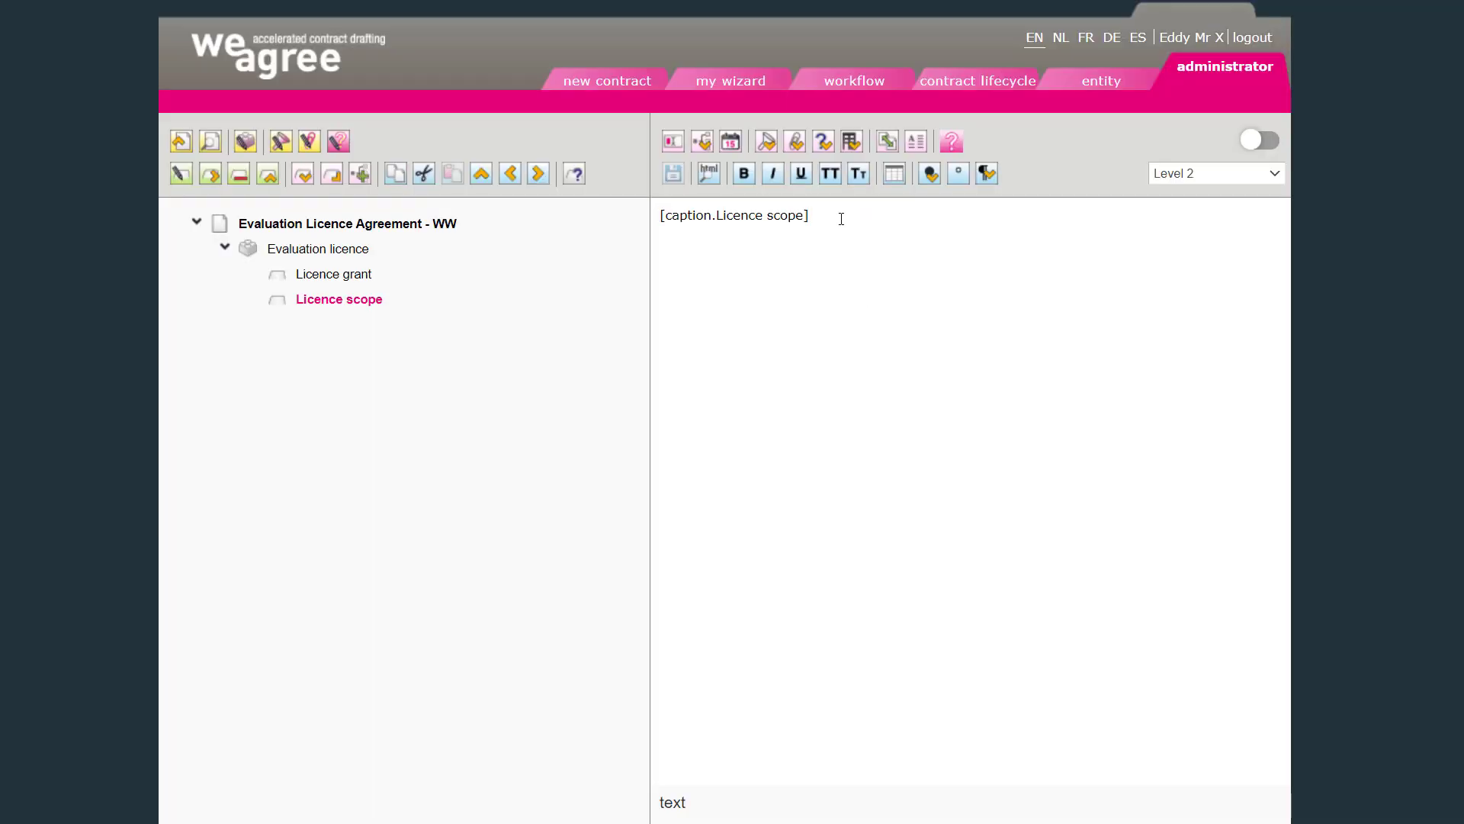
pyautogui.hotkey('ctrl', 'v')
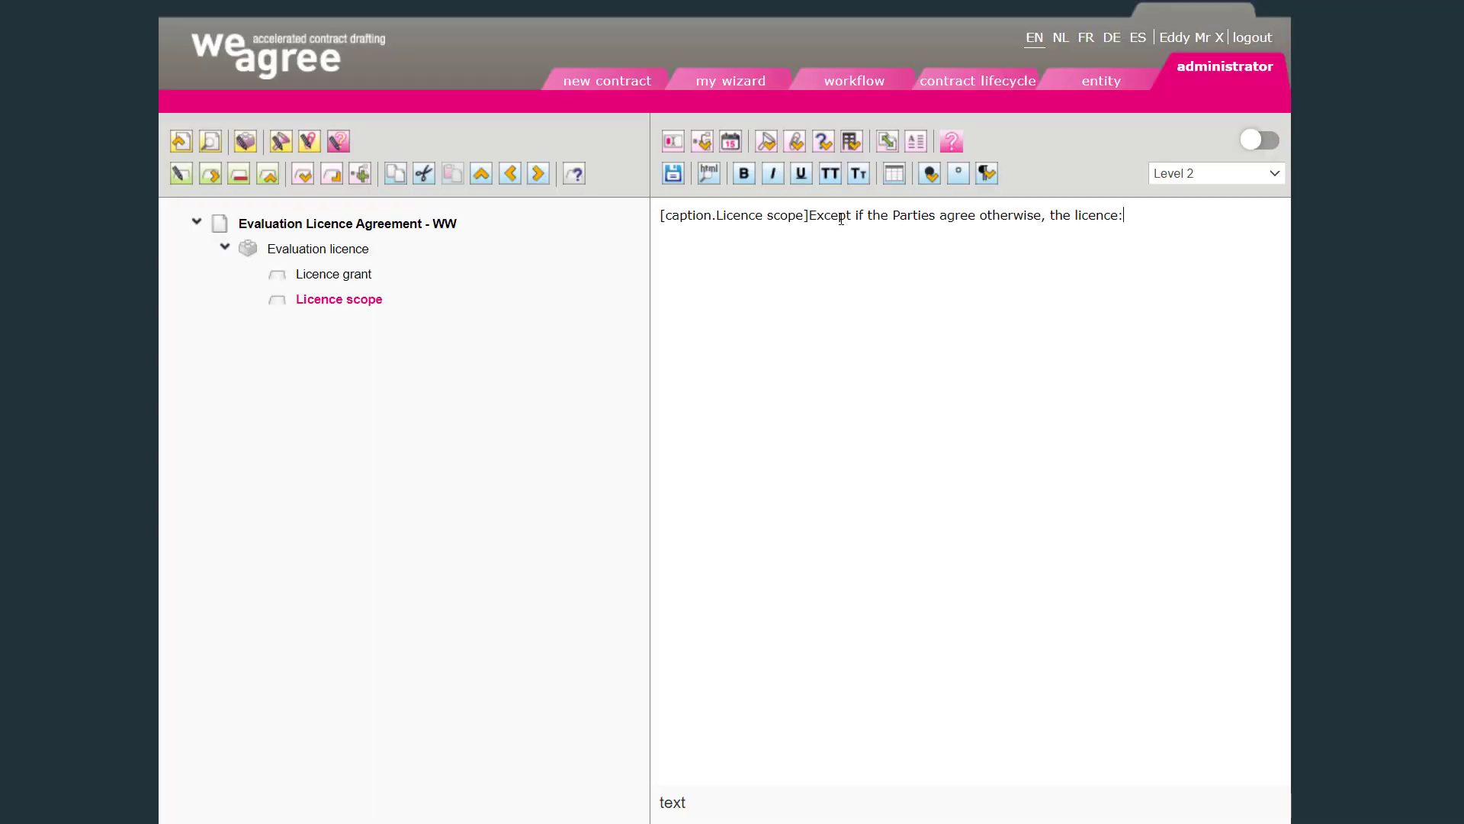
pyautogui.click(678, 174)
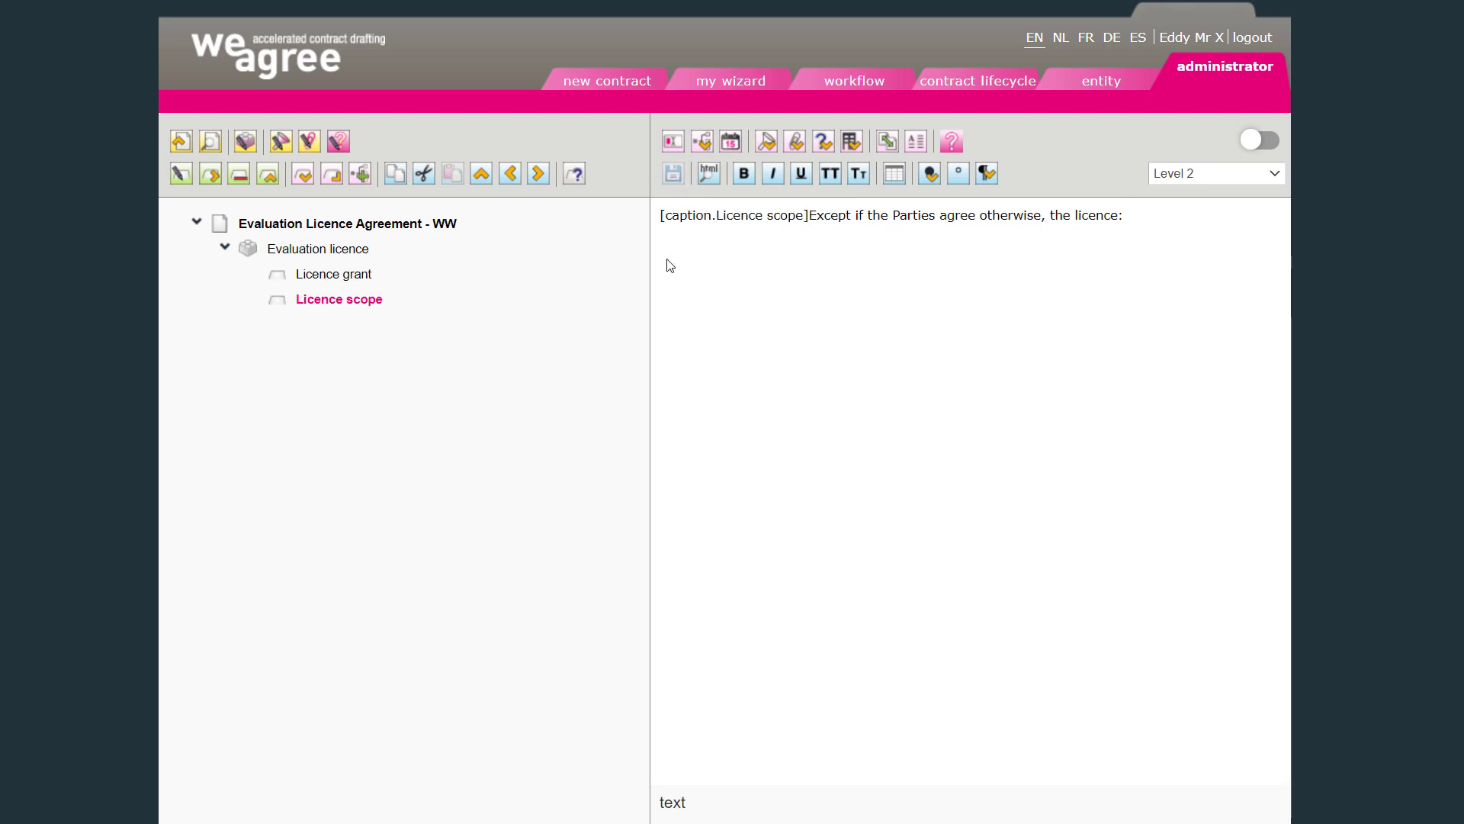
# Copy item (a) of subclause 2.2 from Word into a new indented clause named "Number of end-users" under Licence scope and save it.
pyautogui.hotkey('alt', 'Tab')
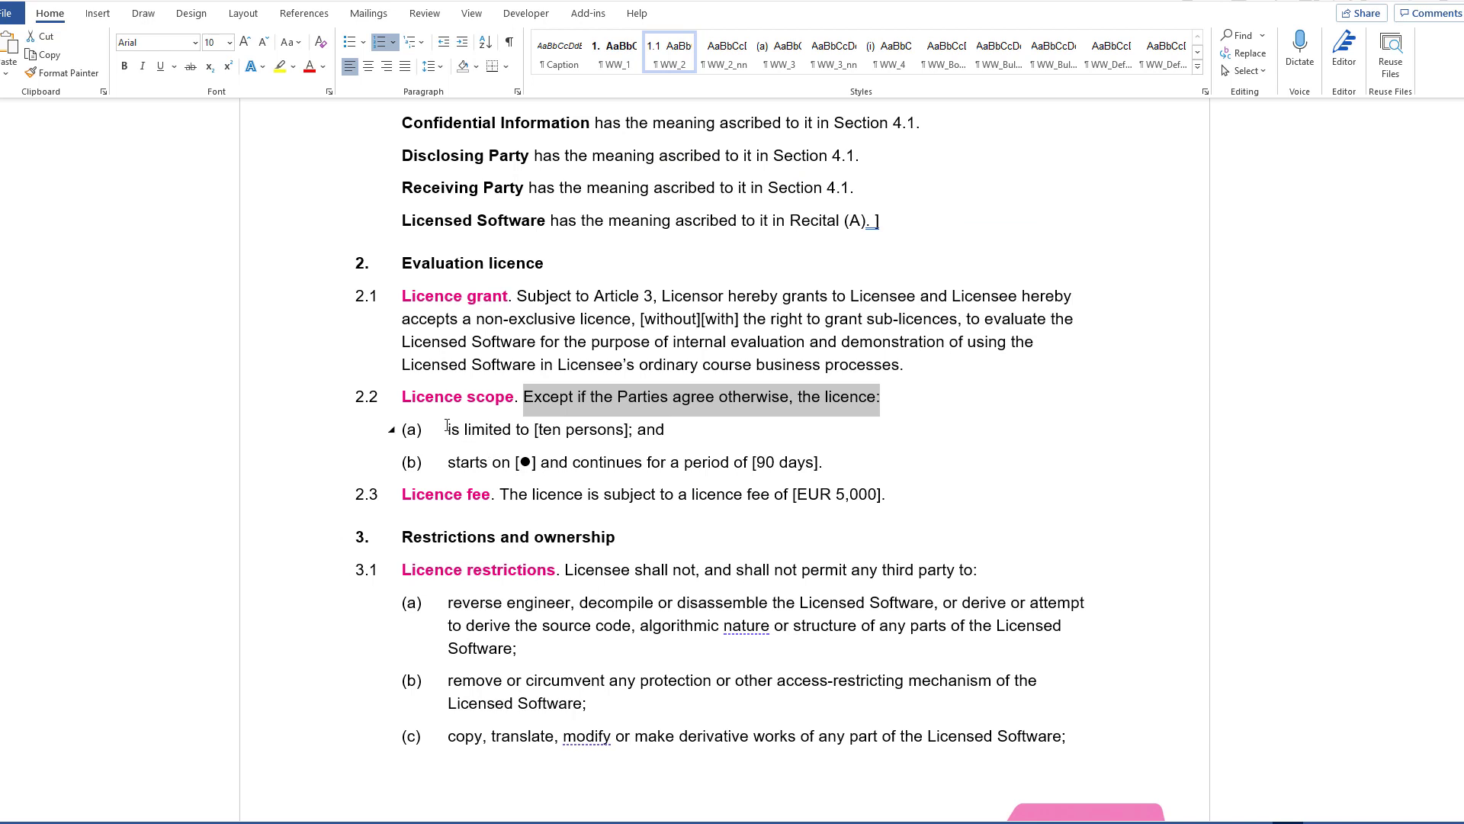
pyautogui.moveTo(448, 429); pyautogui.dragTo(662, 430)
pyautogui.hotkey('ctrl', 'c')
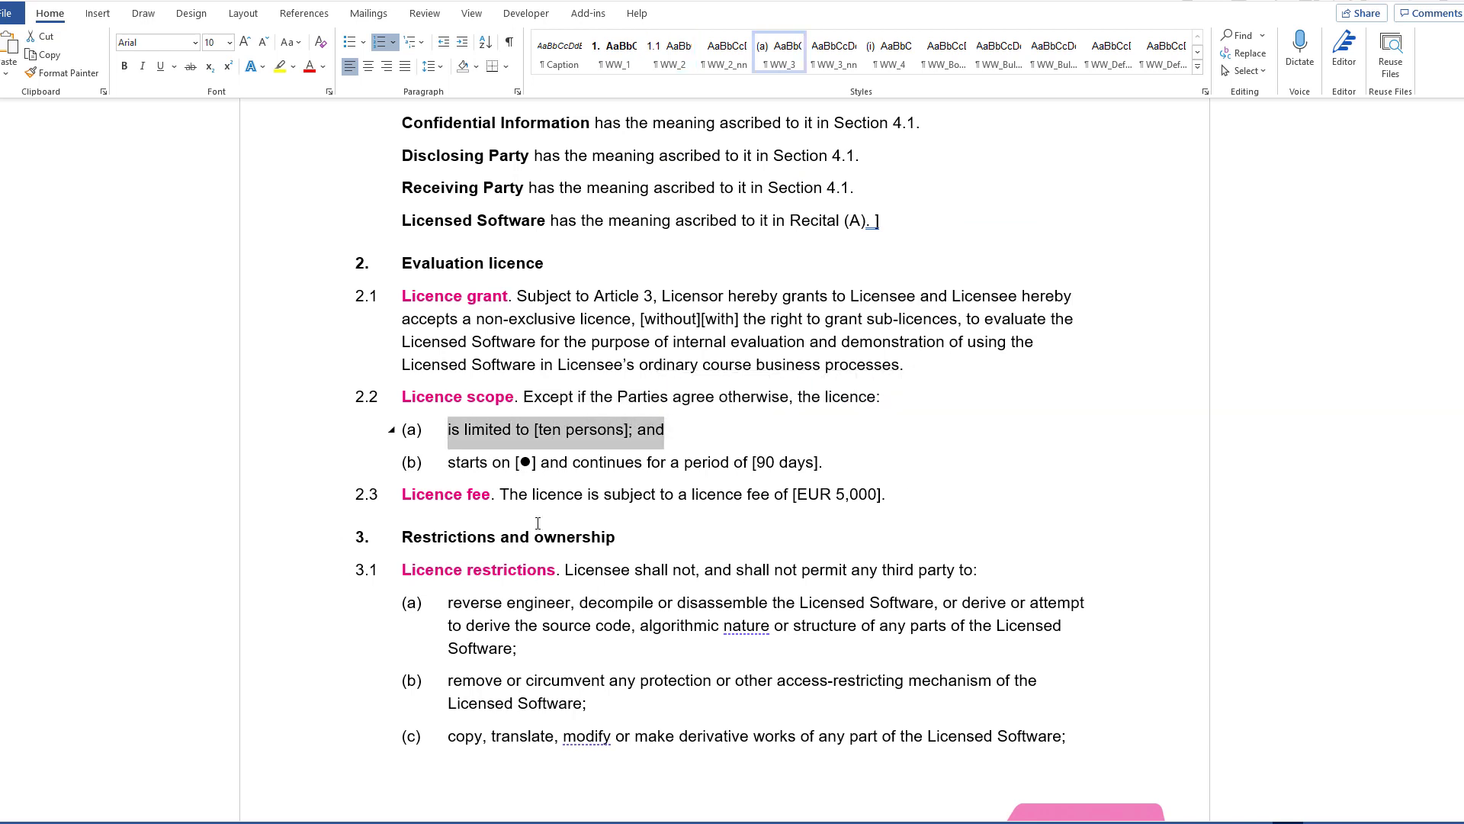
pyautogui.hotkey('alt', 'Tab')
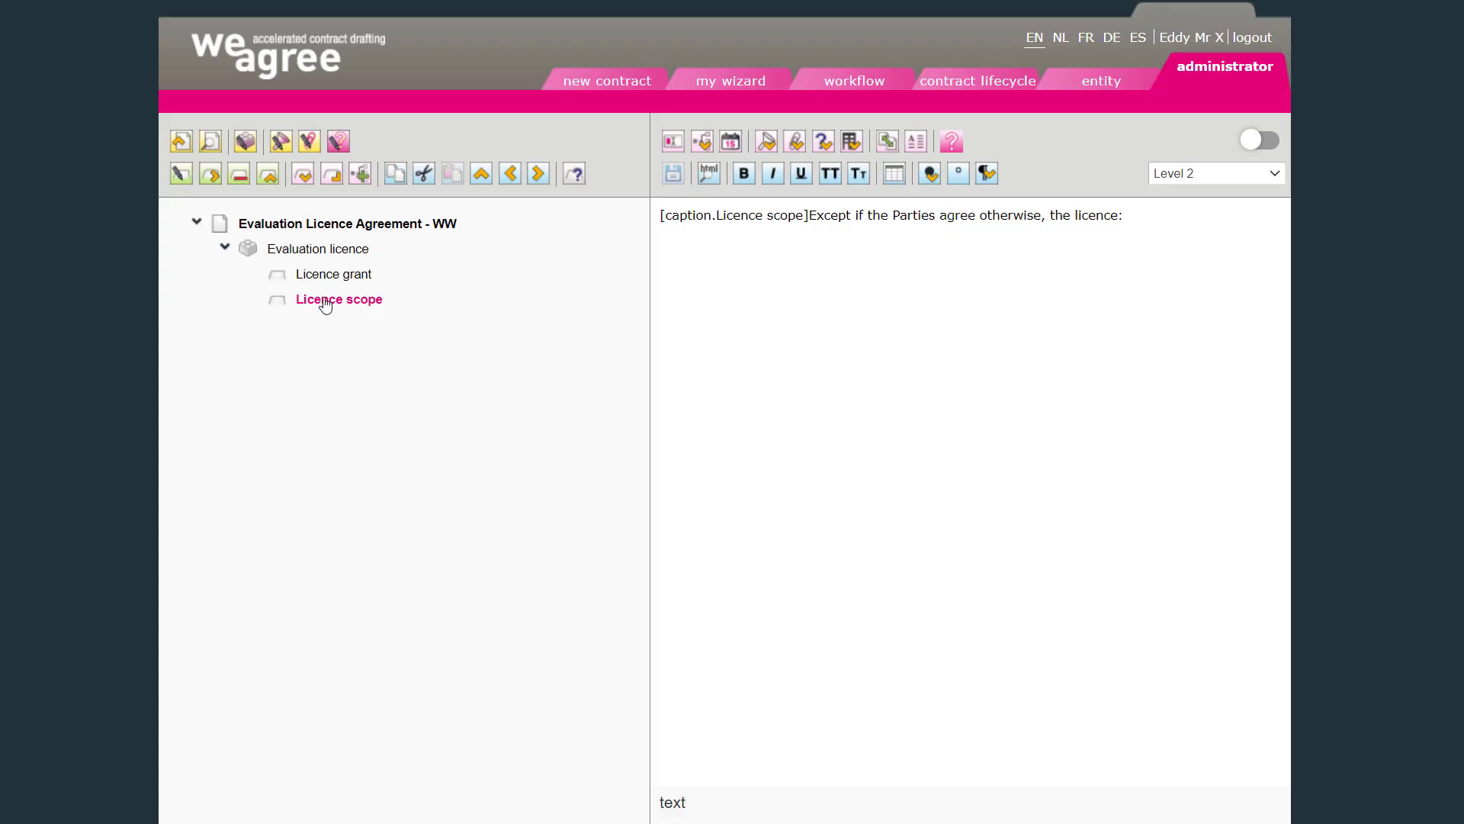
pyautogui.click(332, 181)
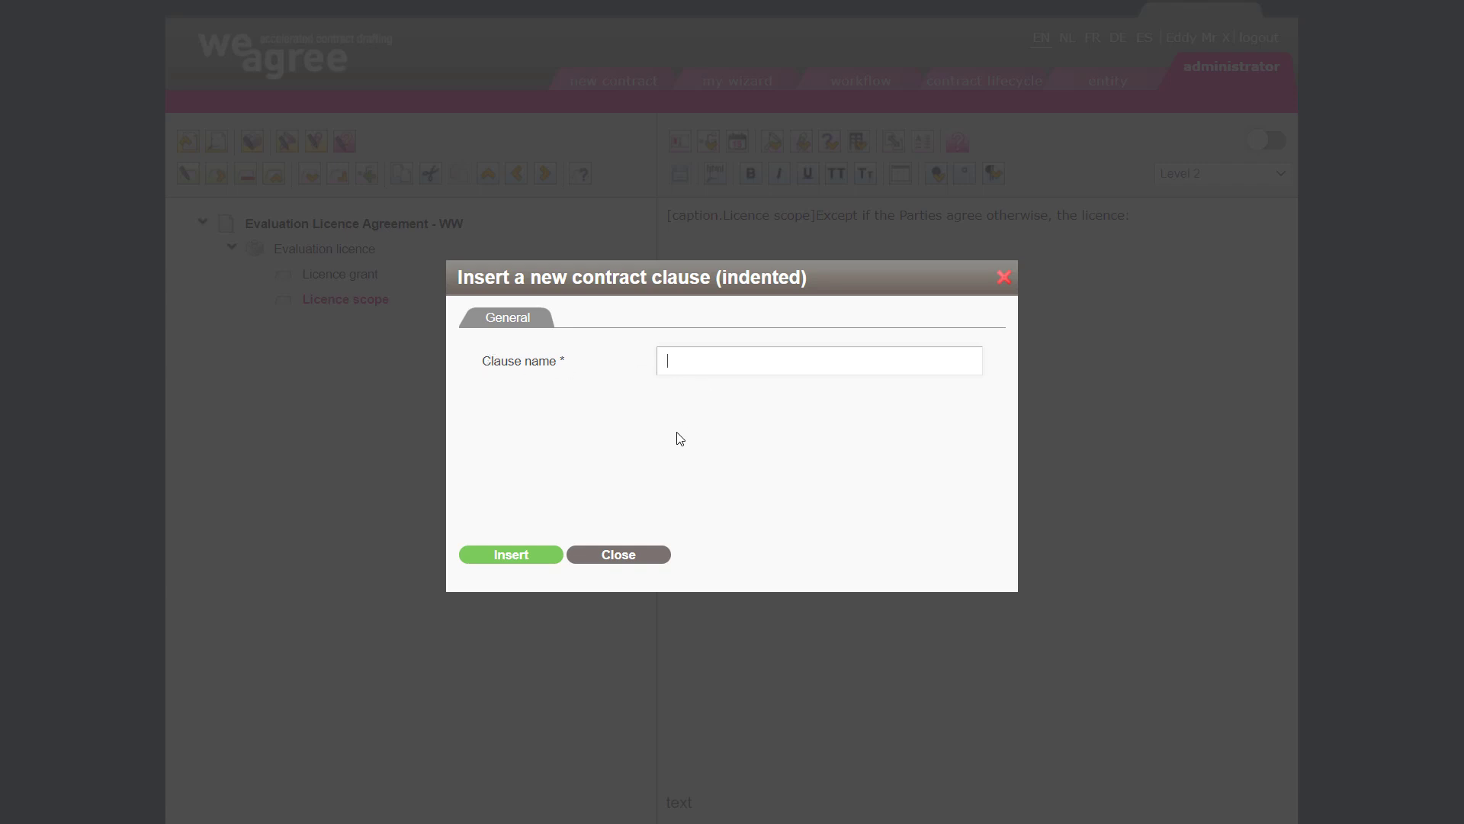
pyautogui.write('Number of end-users')
pyautogui.press('Return')
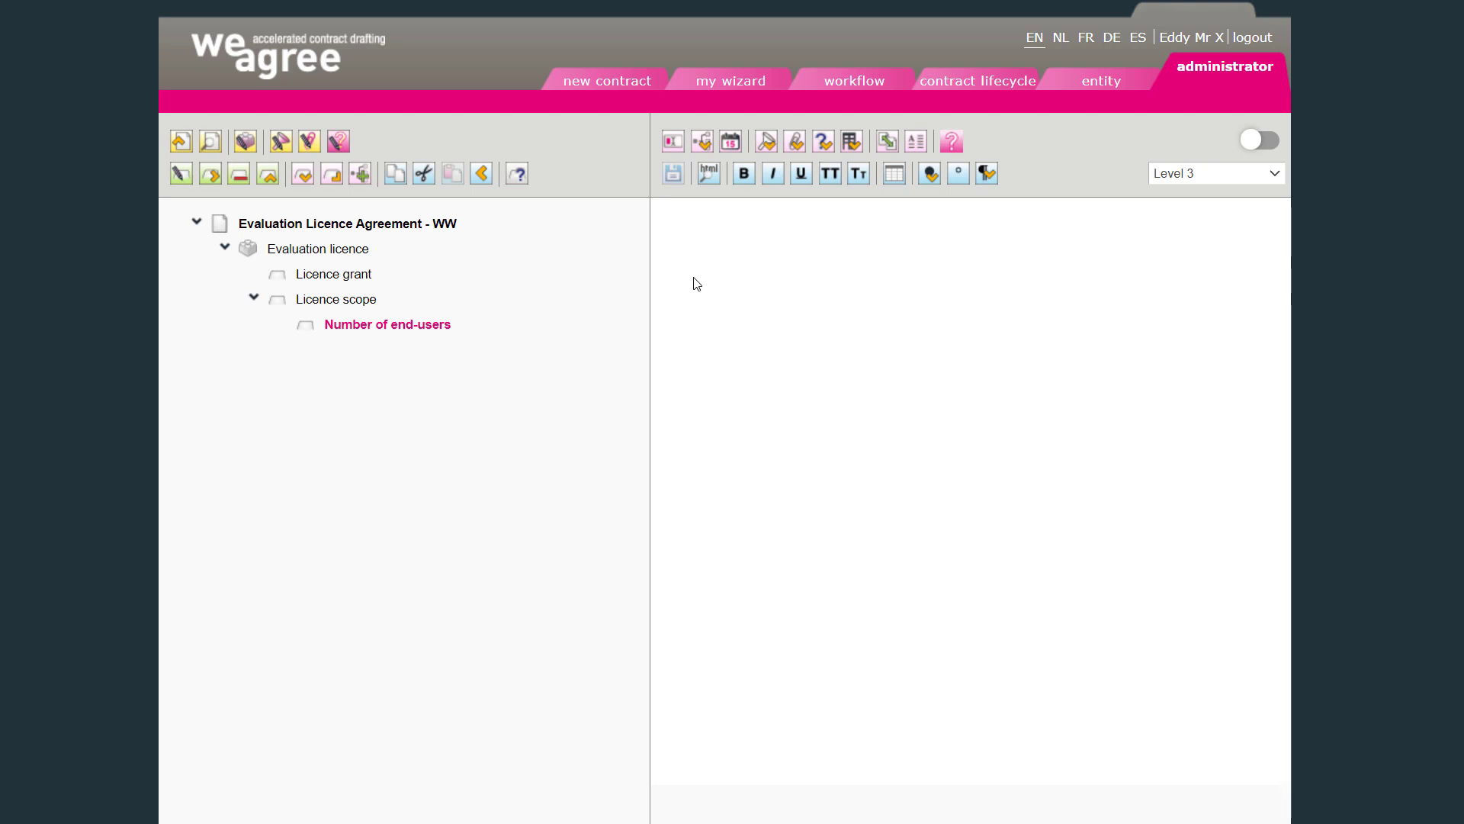
pyautogui.hotkey('ctrl', 'v')
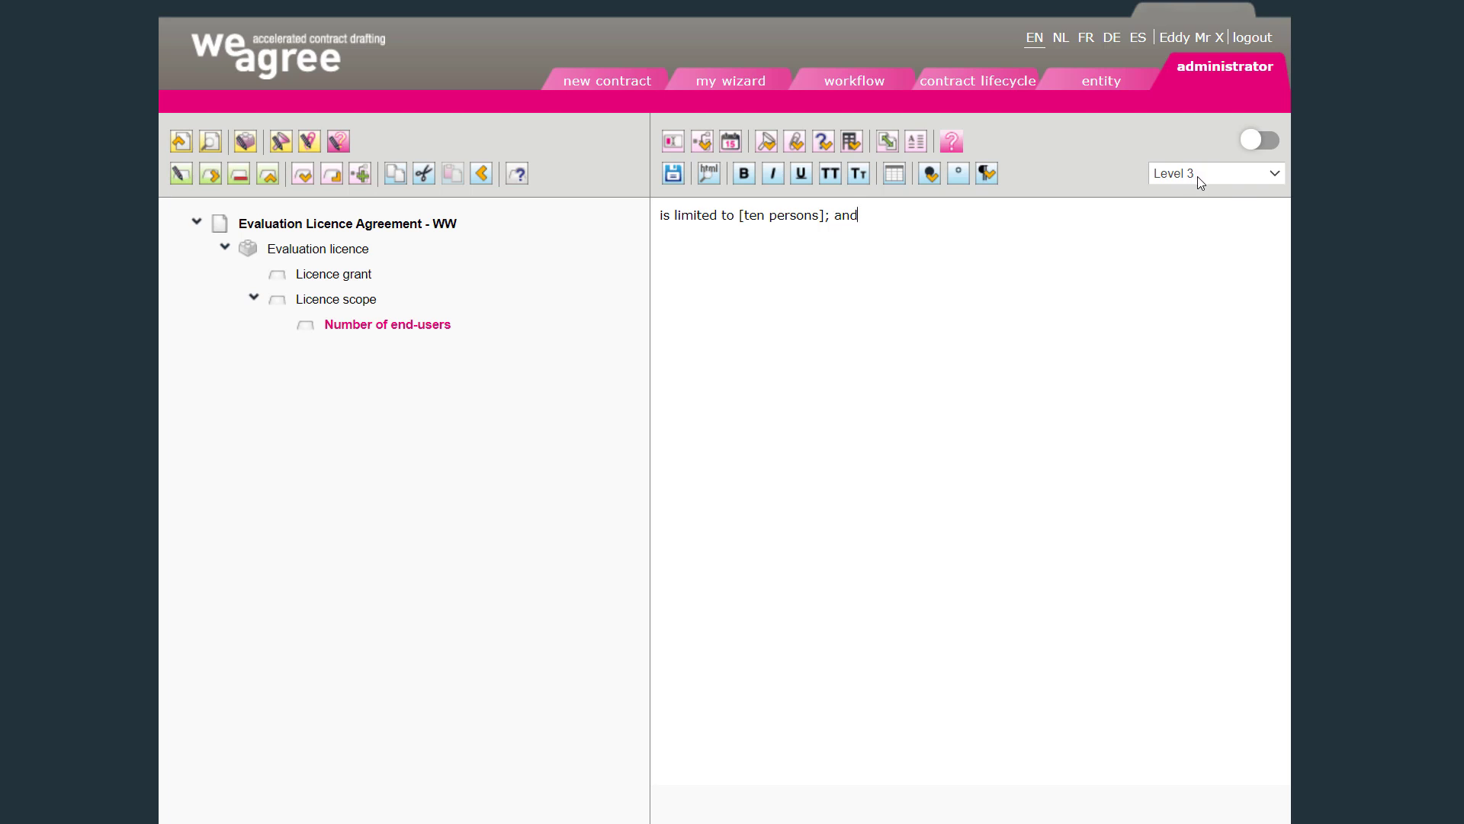
pyautogui.click(672, 177)
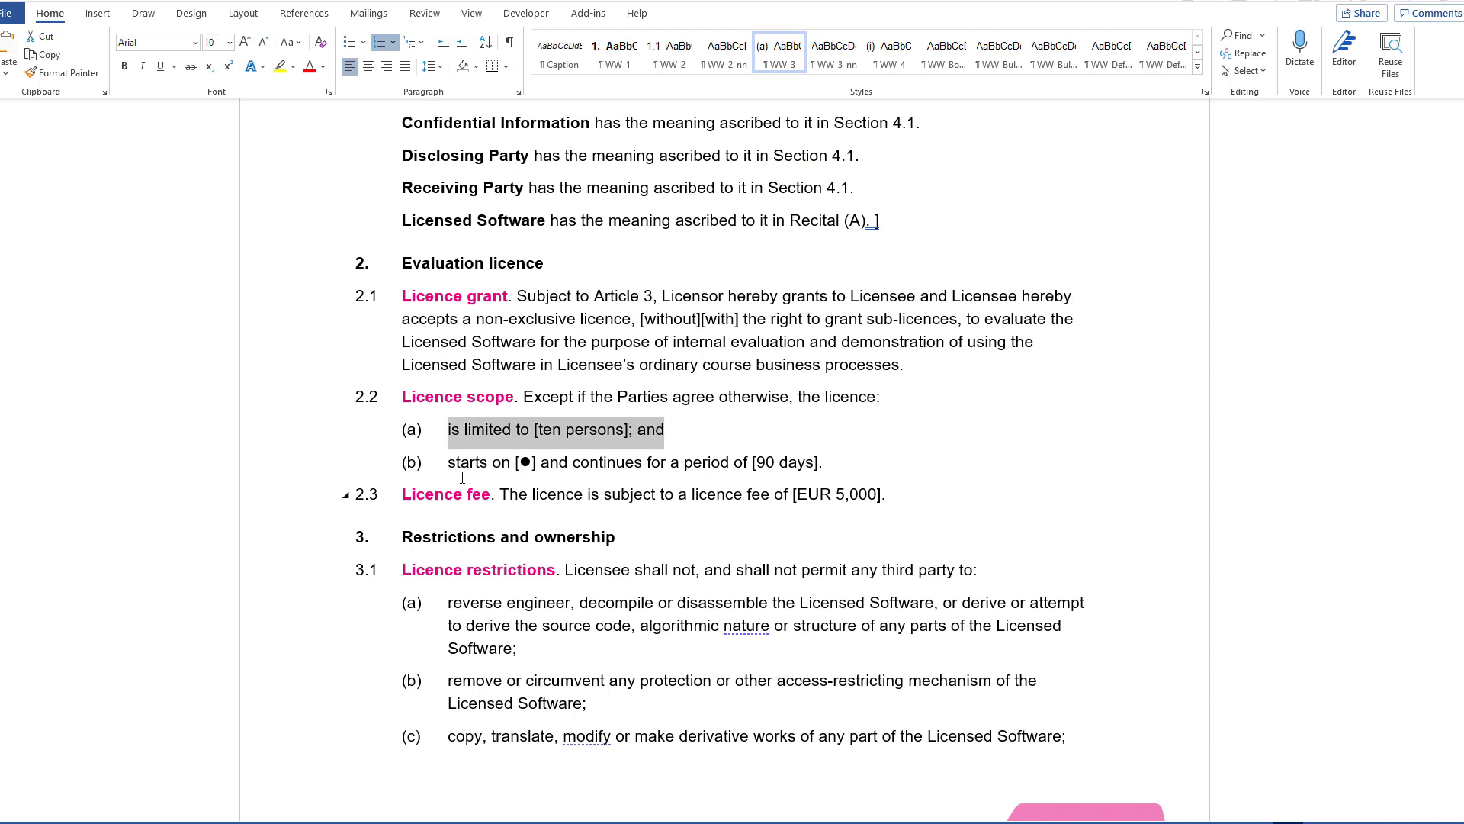
# Copy item (b) of subclause 2.2 from Word into a new same-level clause named "Temporal scope" below Number of end-users.
pyautogui.moveTo(448, 463); pyautogui.dragTo(826, 466)
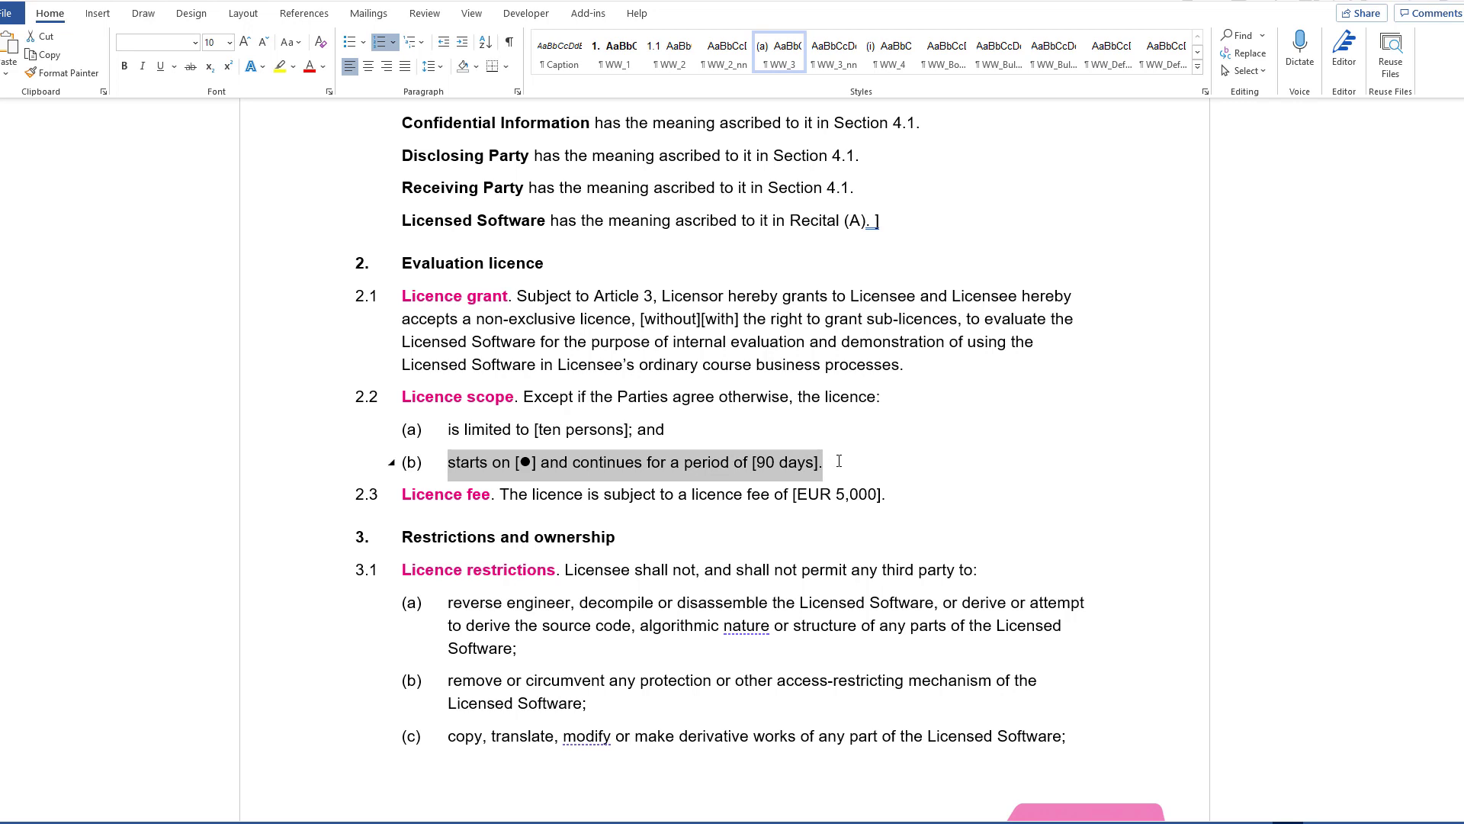
pyautogui.click(839, 461)
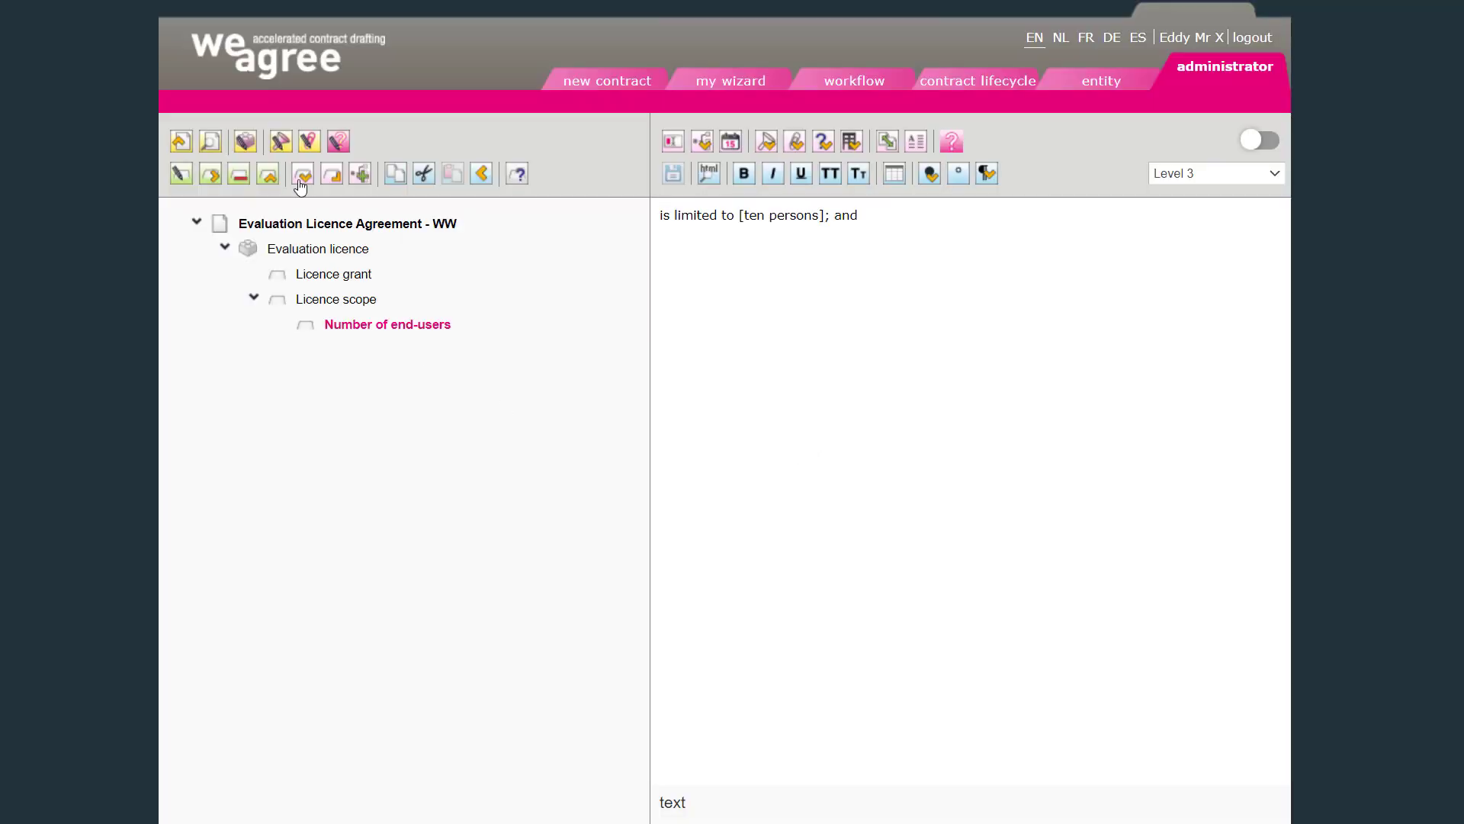
pyautogui.click(300, 182)
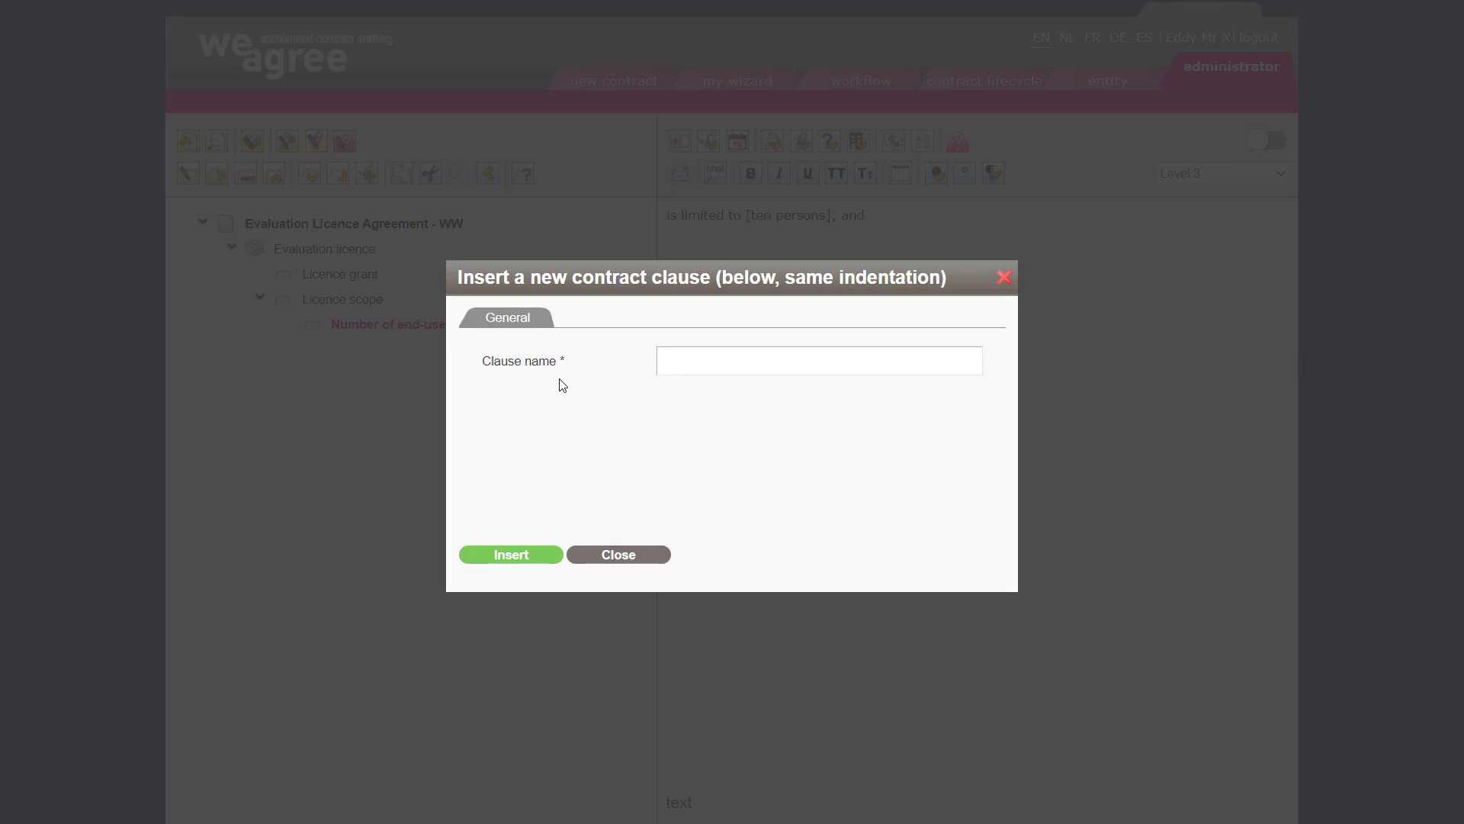
pyautogui.write('Temporal scope')
pyautogui.press('Return')
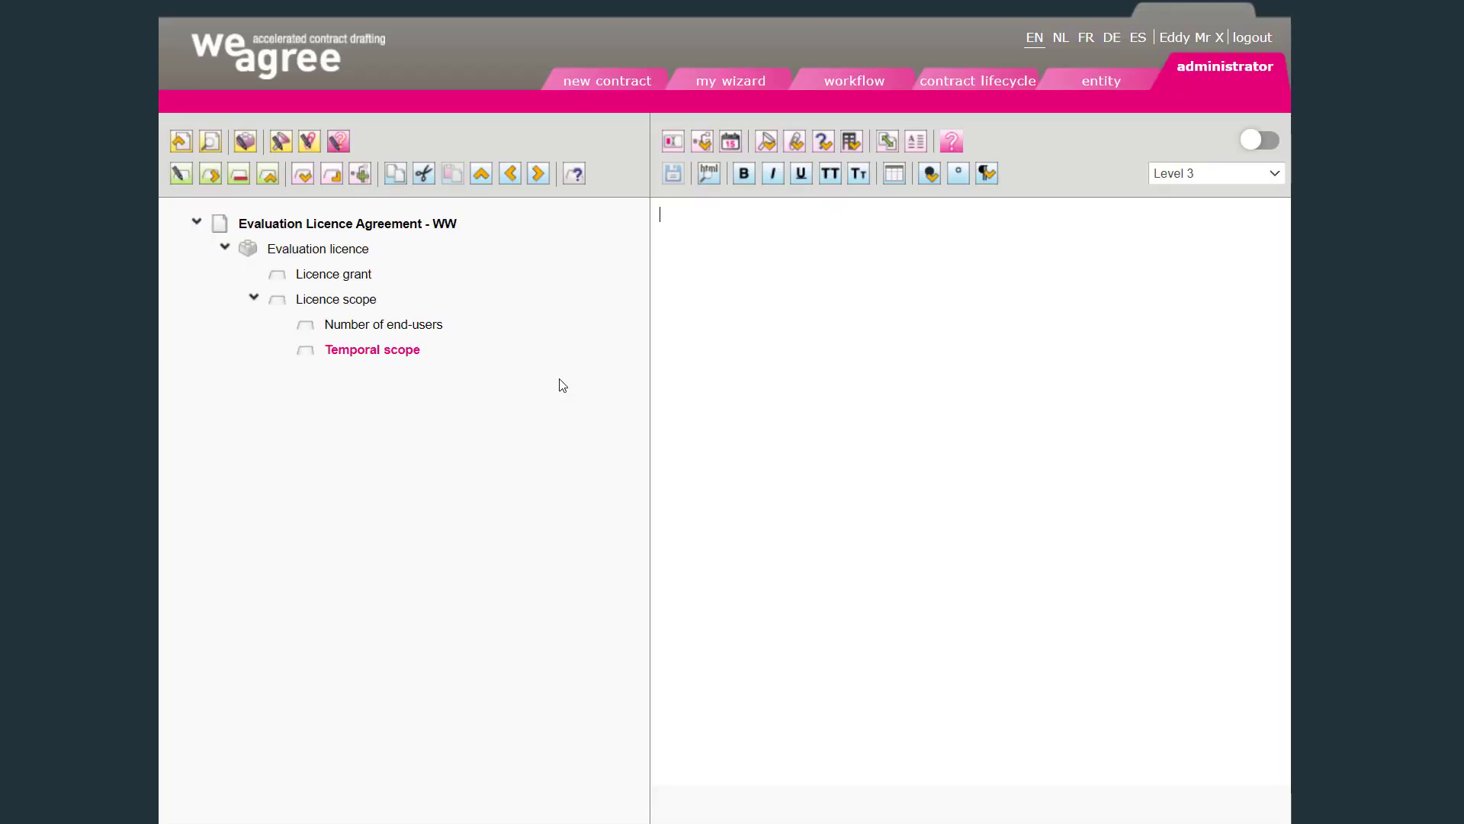
pyautogui.write('starts on [I] and continues for a period of [90 days].')
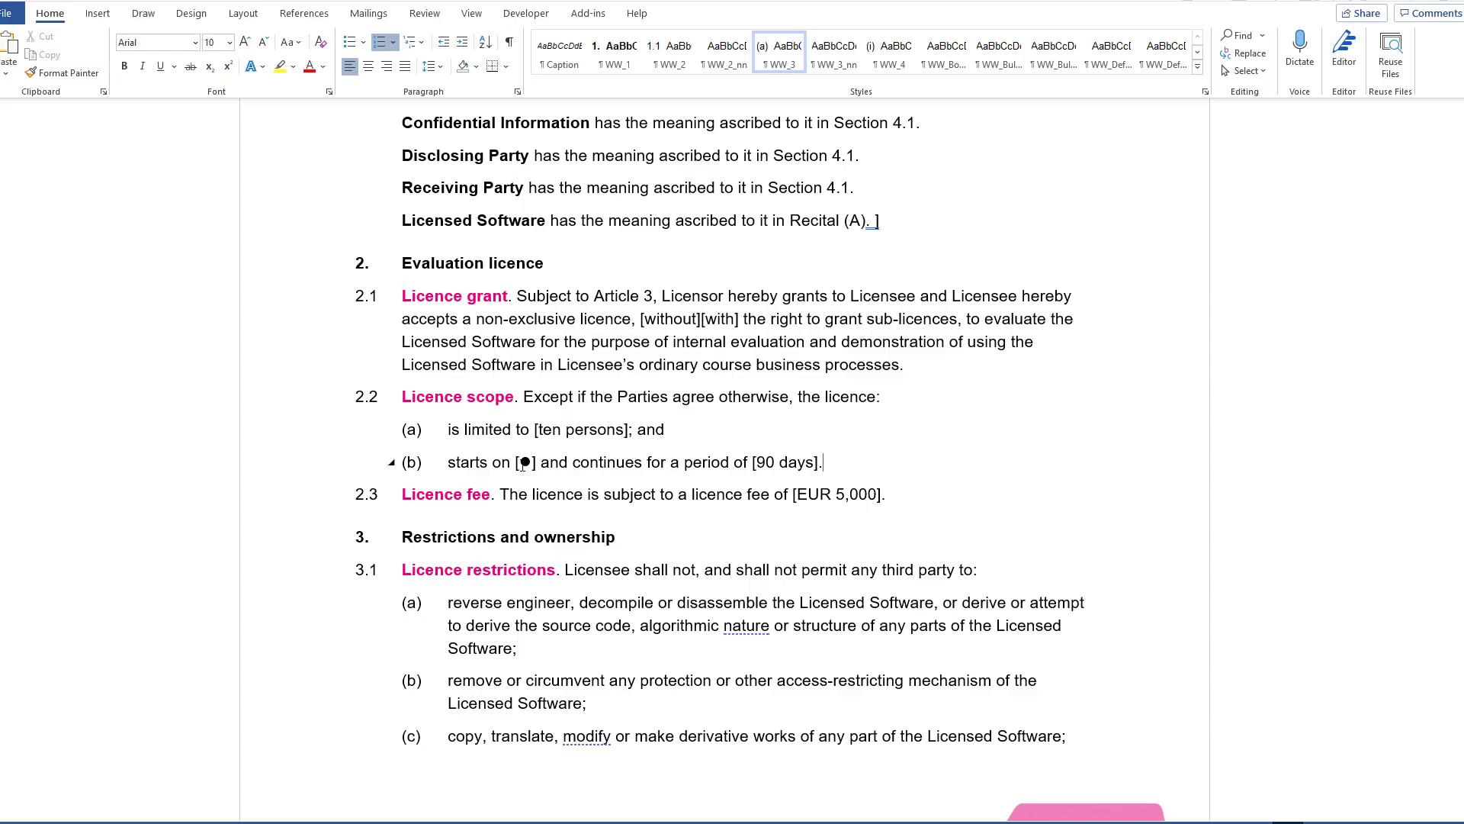
# Compare the bullet symbol in Word's item (b), replace the stray character after "starts on" in Temporal scope with the [*] placeholder and save.
pyautogui.moveTo(521, 465); pyautogui.dragTo(532, 466)
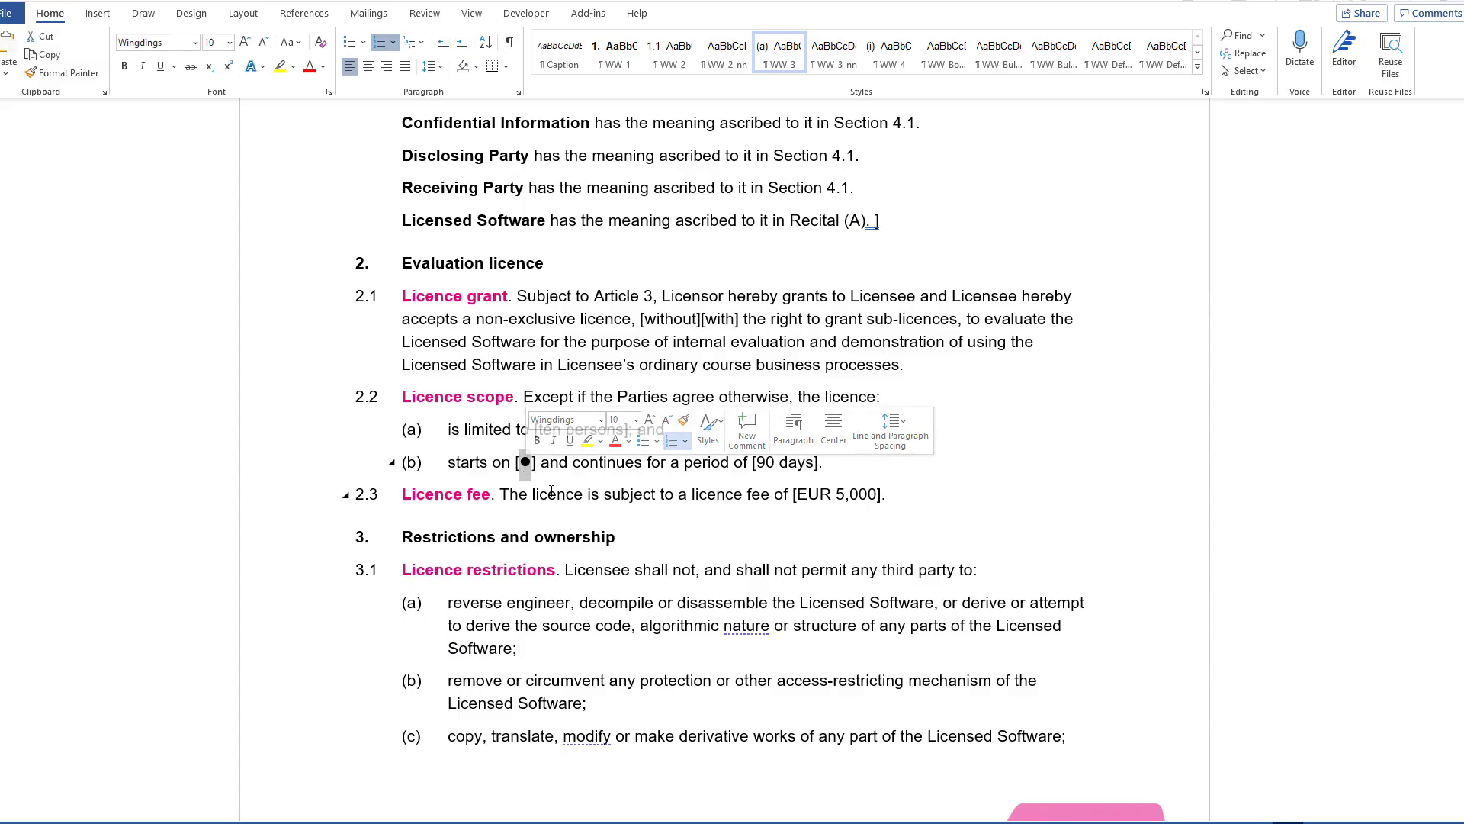
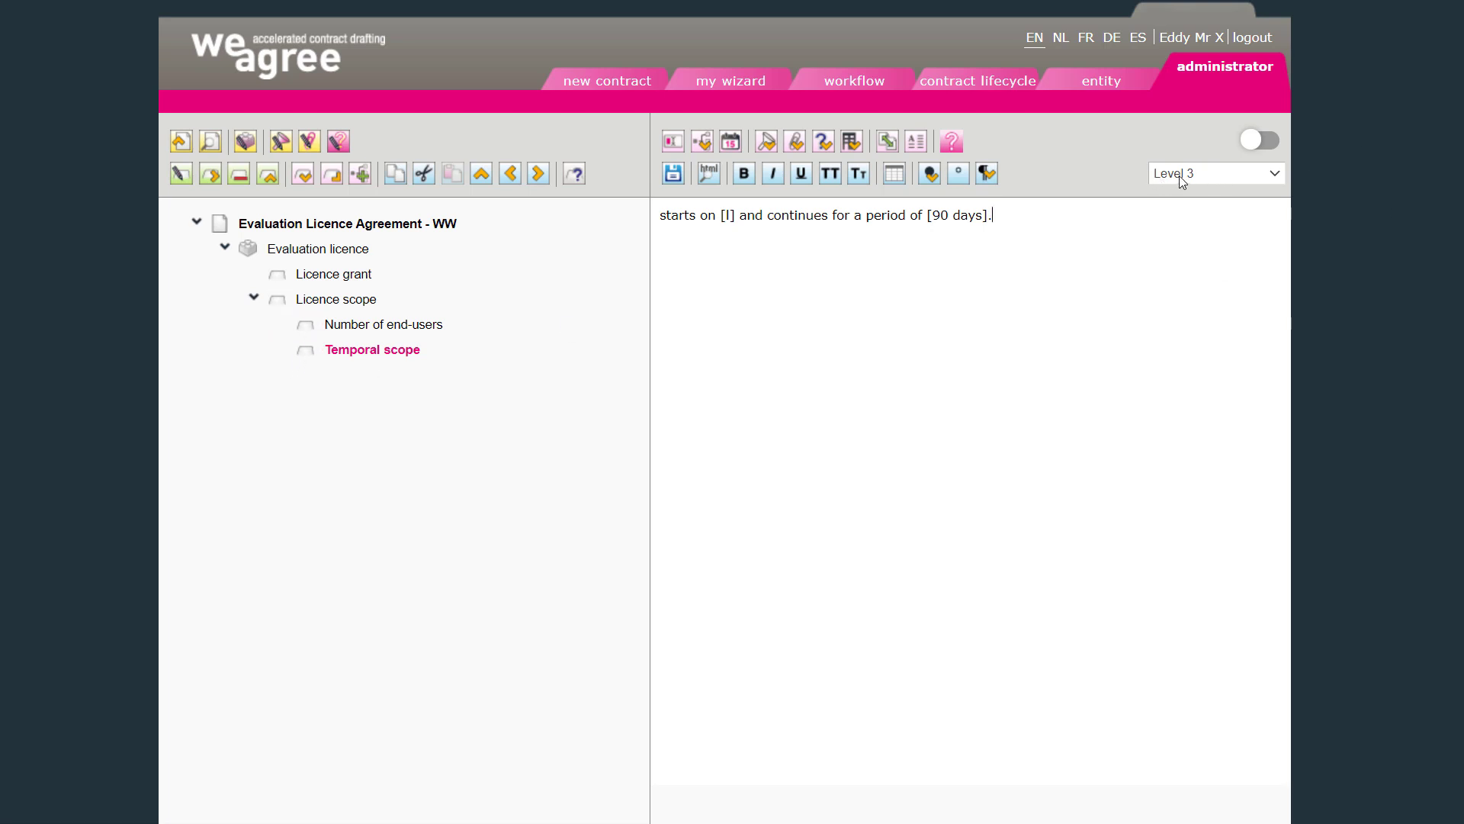
pyautogui.click(728, 217)
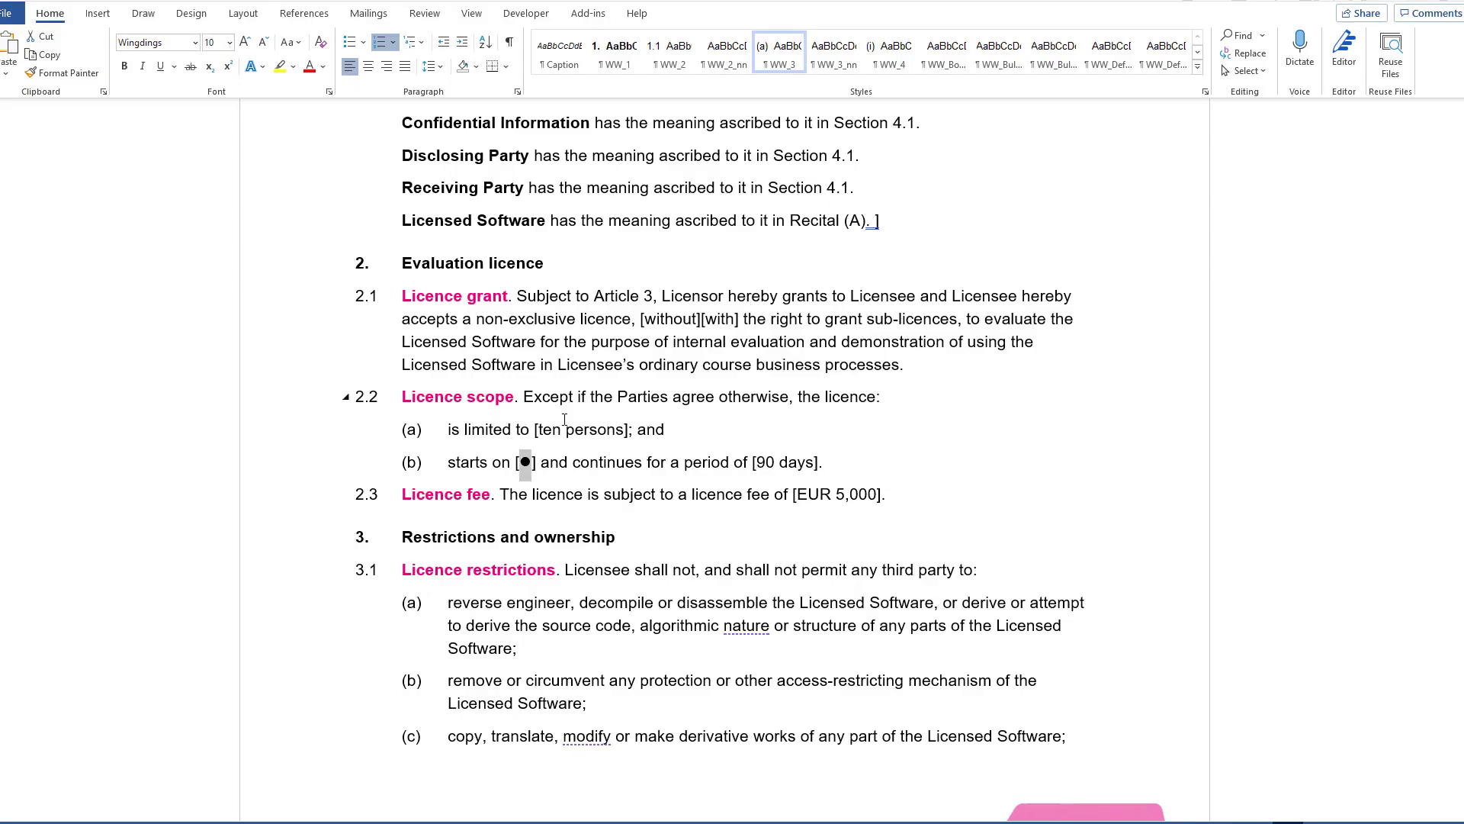
pyautogui.click(521, 466)
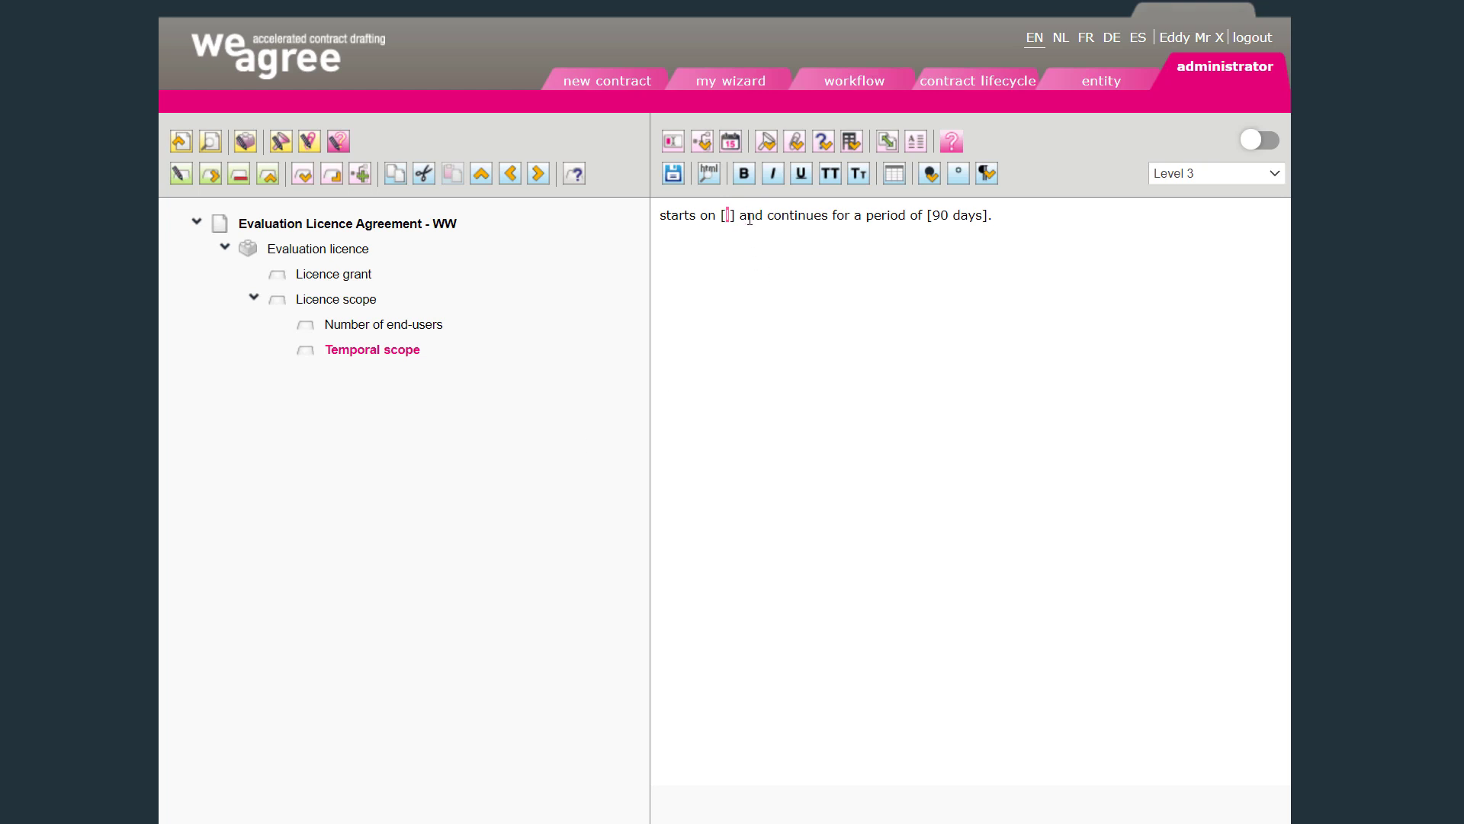
pyautogui.press('BackSpace')
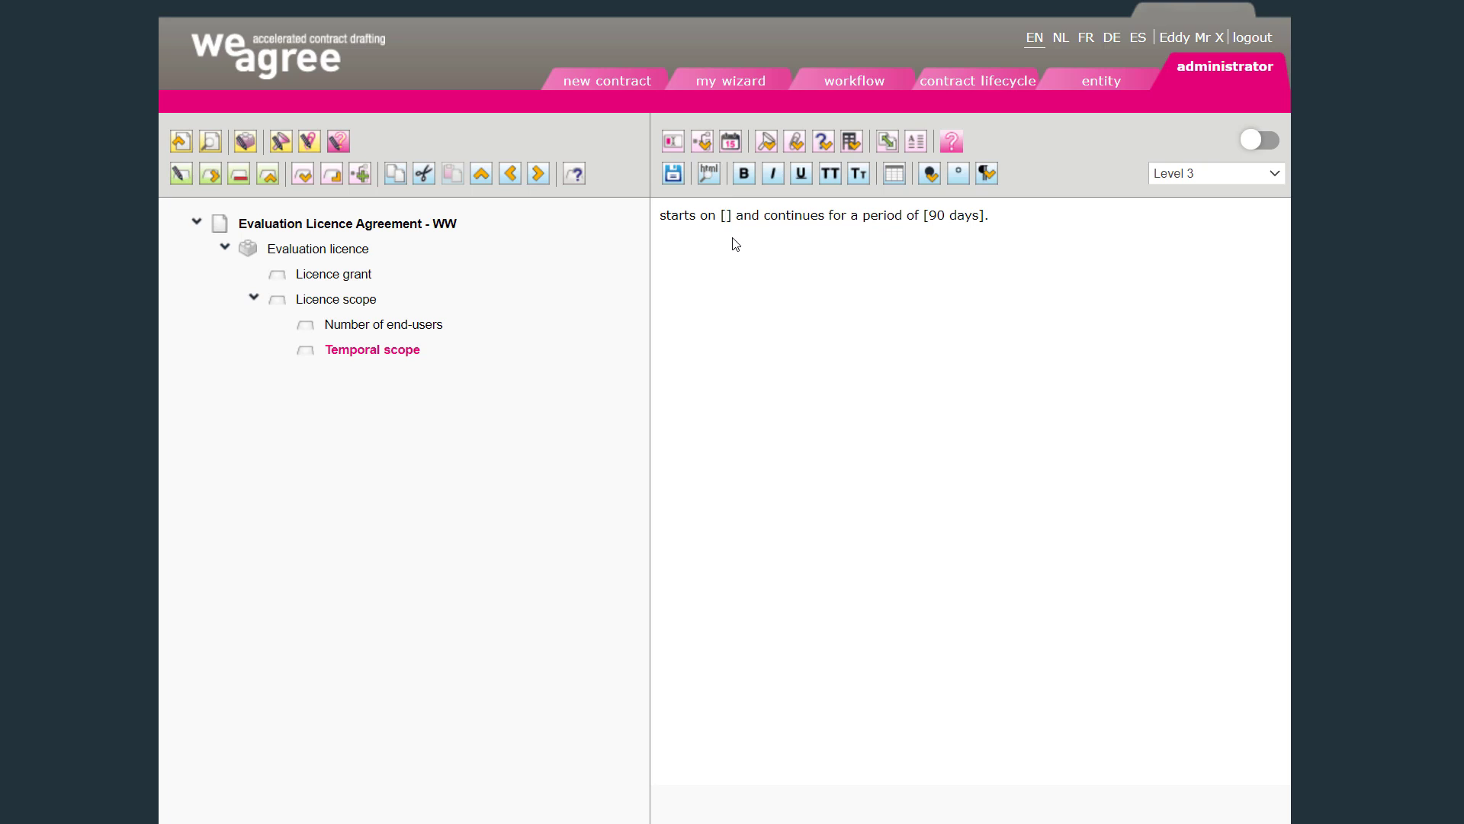
pyautogui.click(930, 175)
pyautogui.click(932, 175)
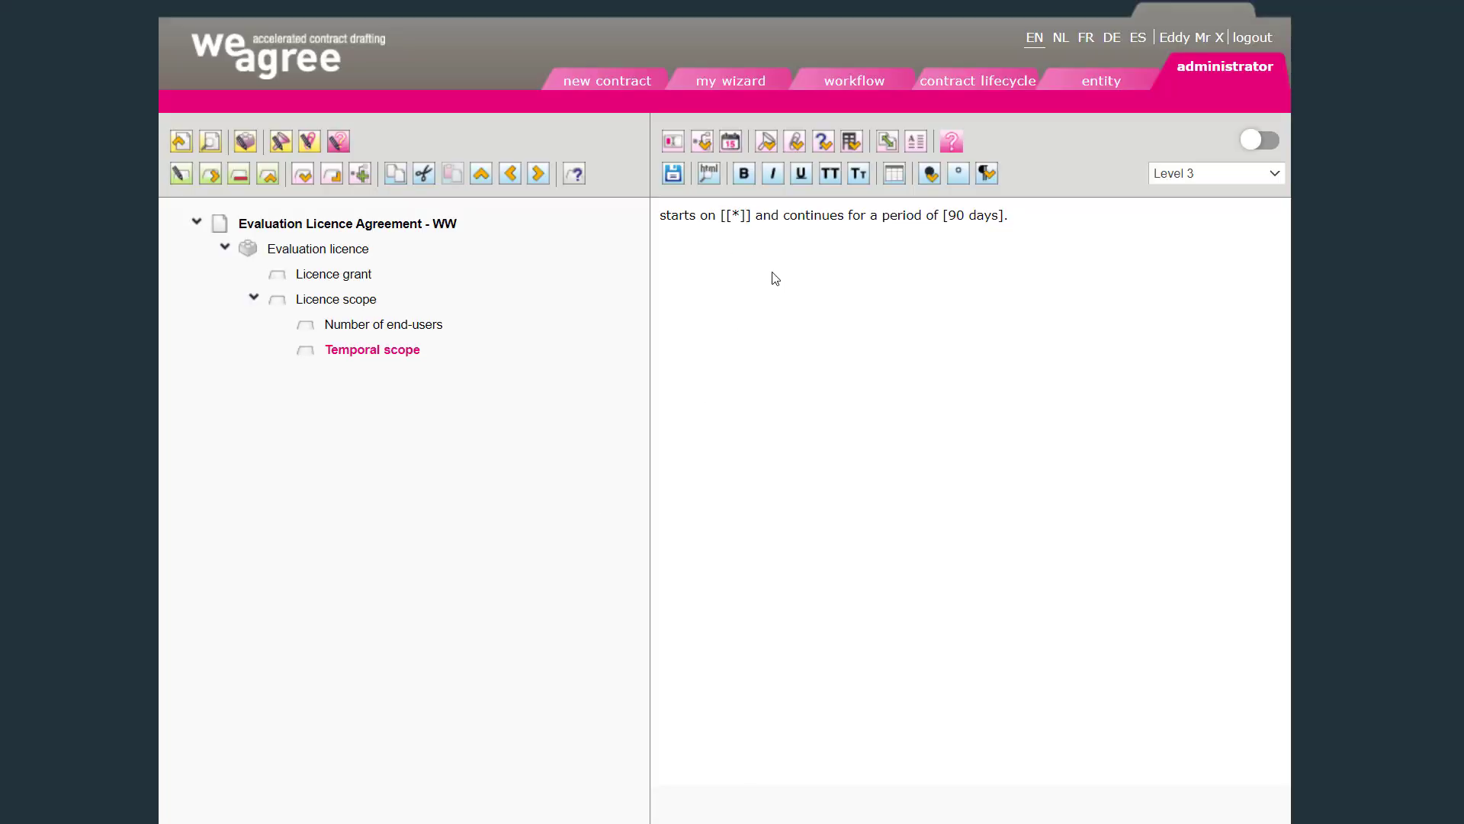
pyautogui.click(728, 217)
pyautogui.click(674, 175)
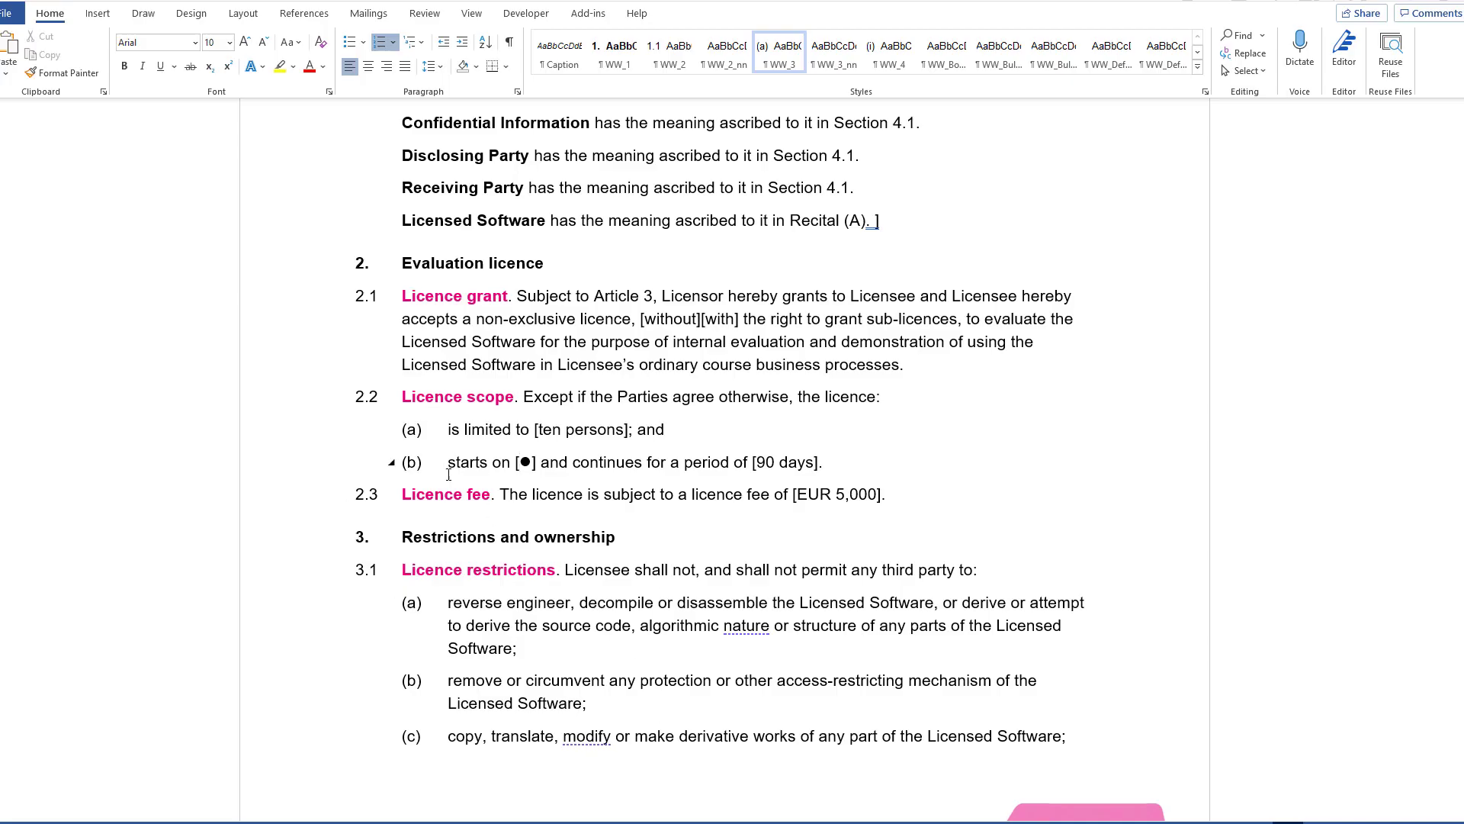
# Copy subclause 2.3's text from Word into a new clause named "Licence fee" at the same level below Licence scope and save it.
pyautogui.moveTo(505, 496); pyautogui.dragTo(889, 499)
pyautogui.hotkey('ctrl', 'c')
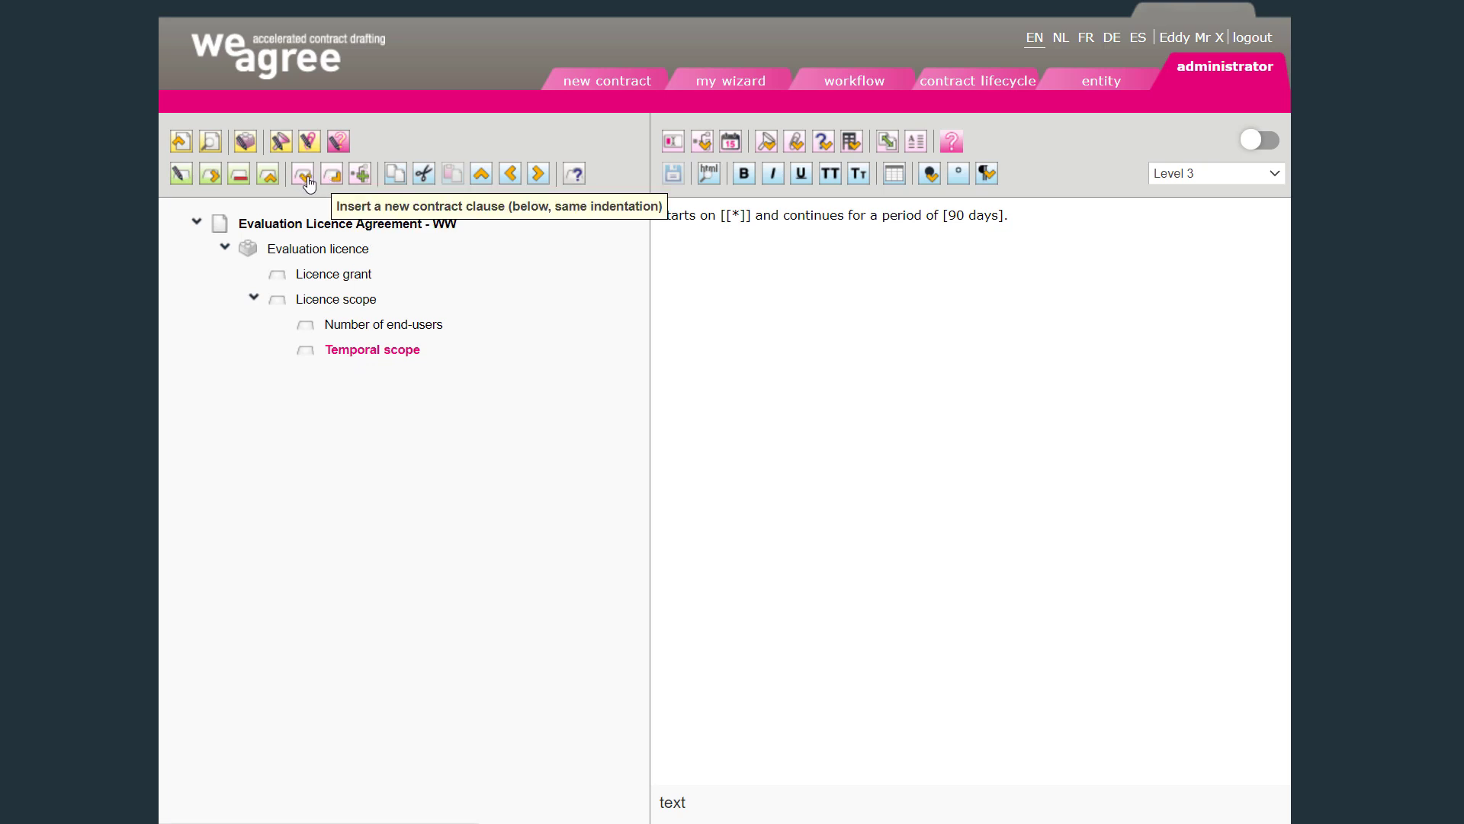
pyautogui.click(322, 303)
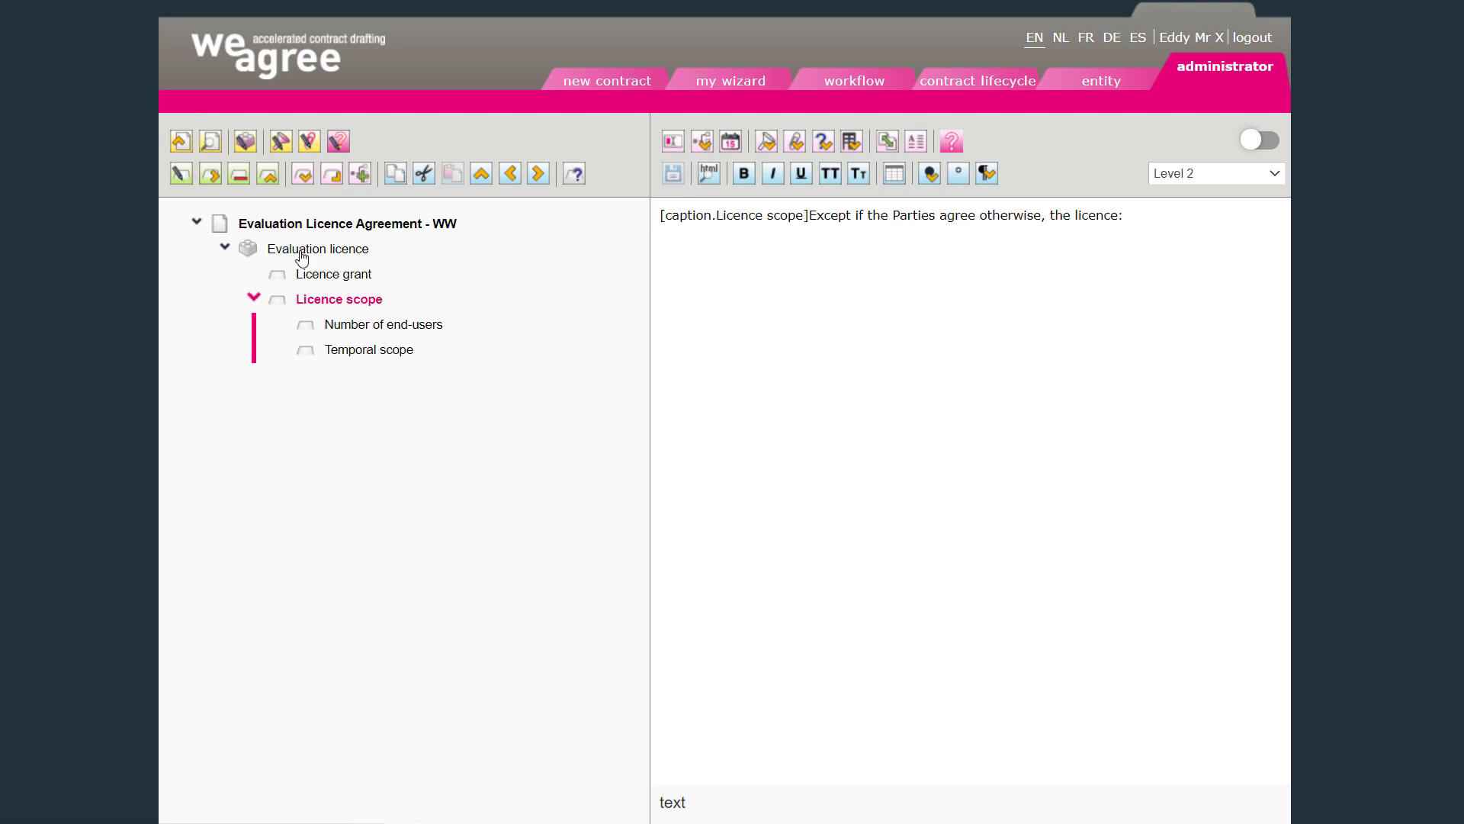
pyautogui.click(301, 253)
pyautogui.click(329, 303)
pyautogui.click(306, 179)
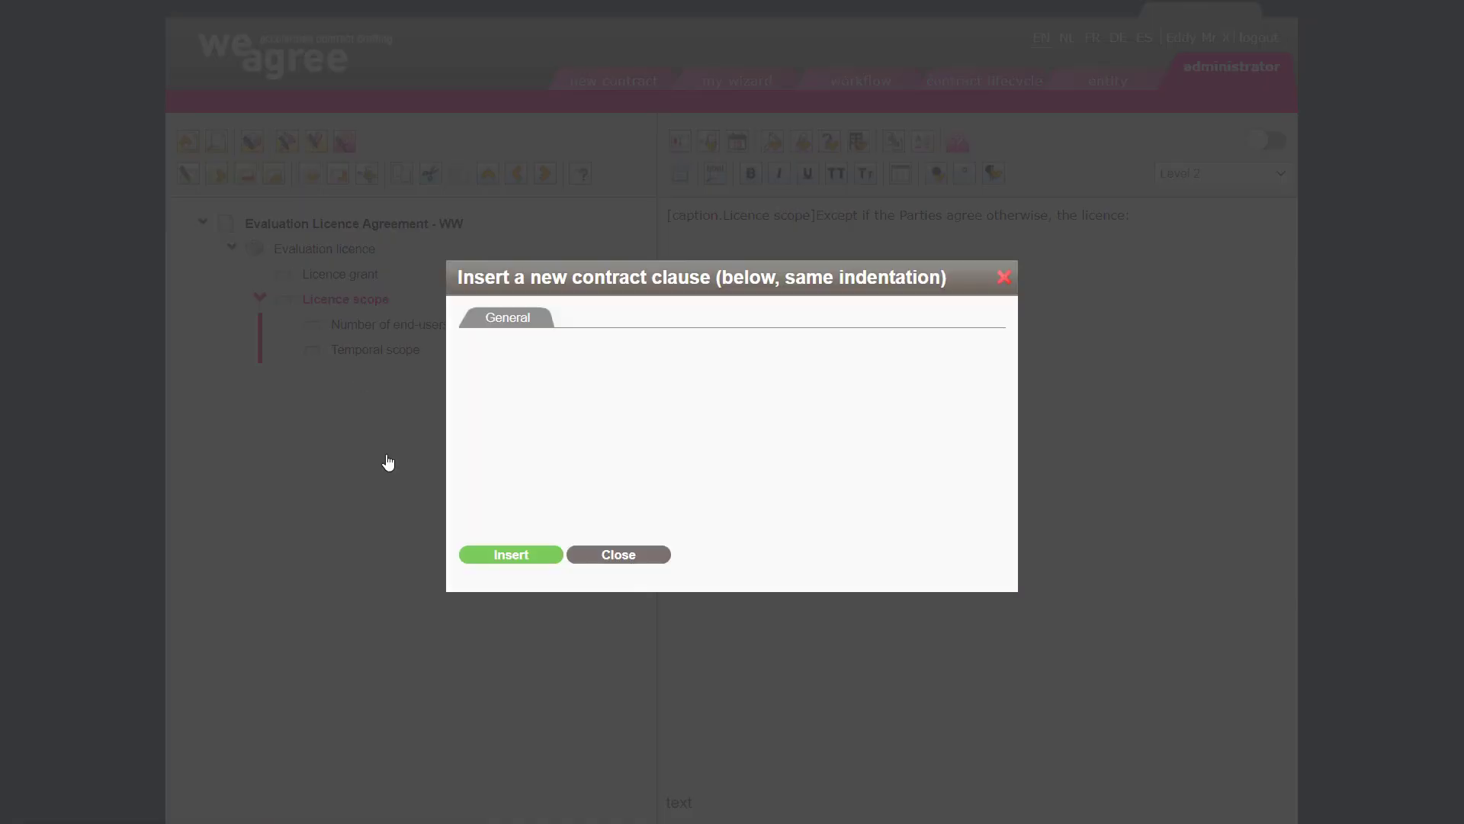
pyautogui.write('Lice')
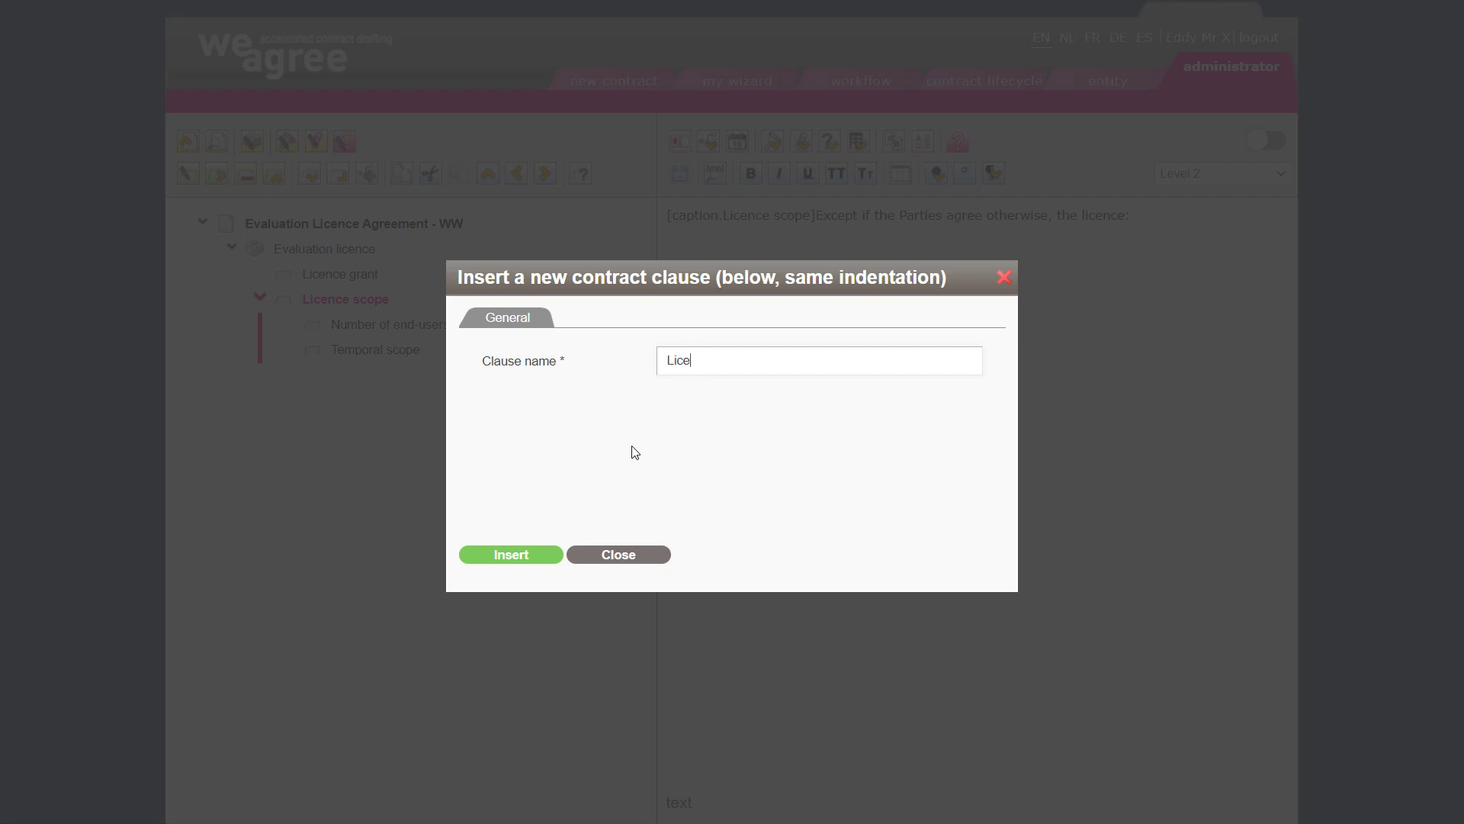
pyautogui.write('nce fee')
pyautogui.press('Return')
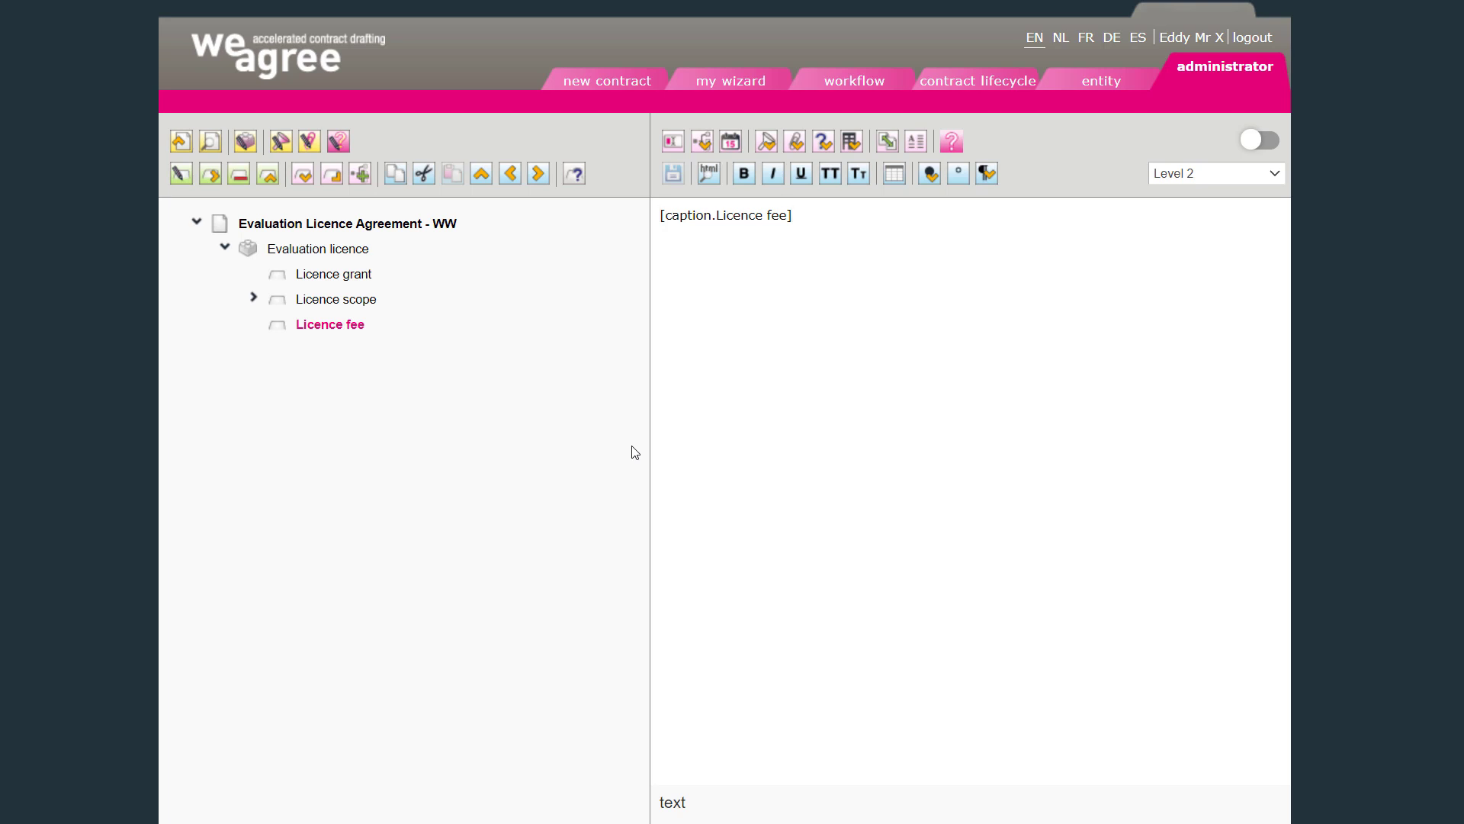
pyautogui.hotkey('ctrl', 'v')
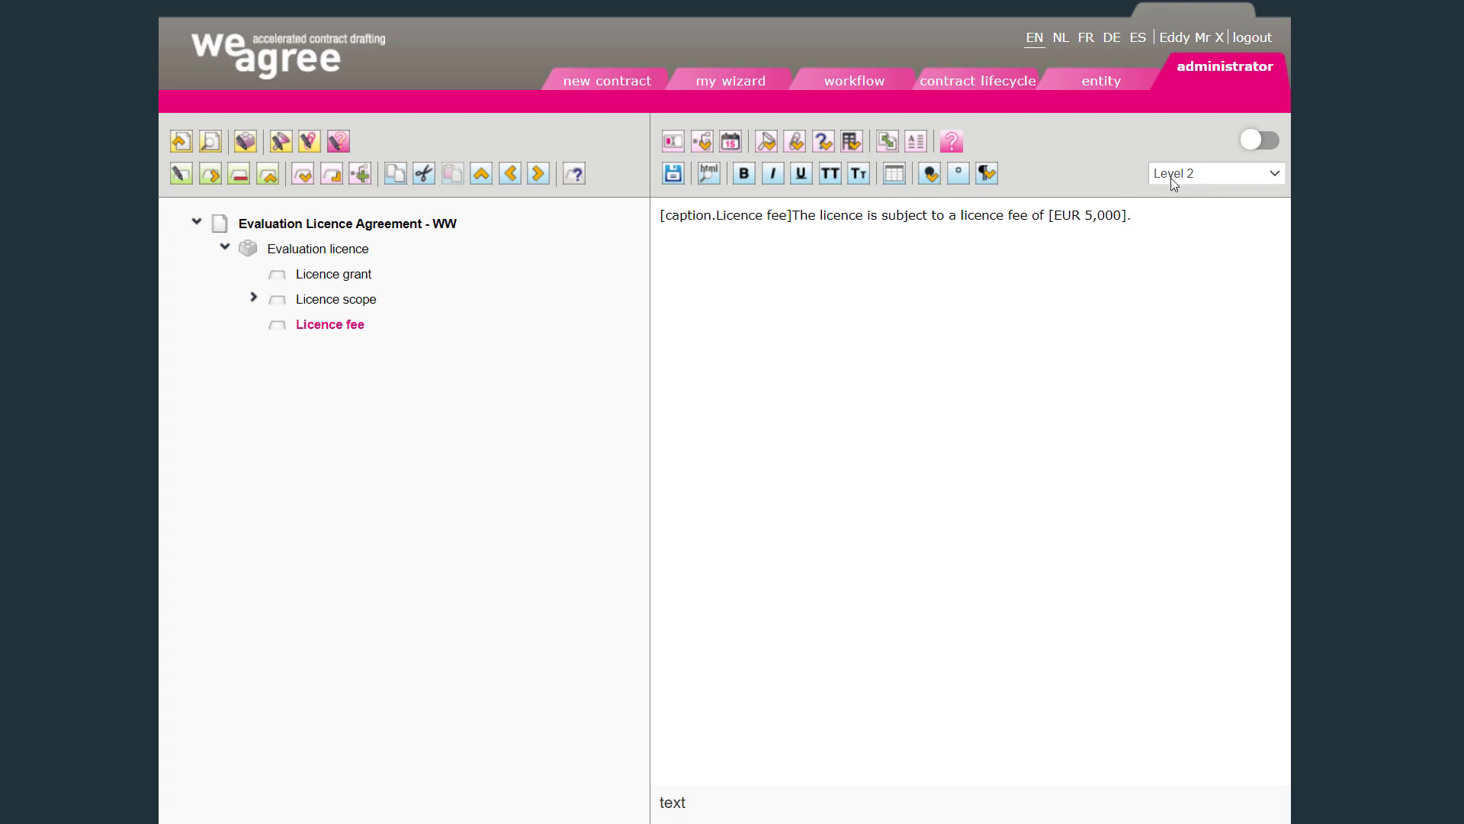
pyautogui.click(672, 173)
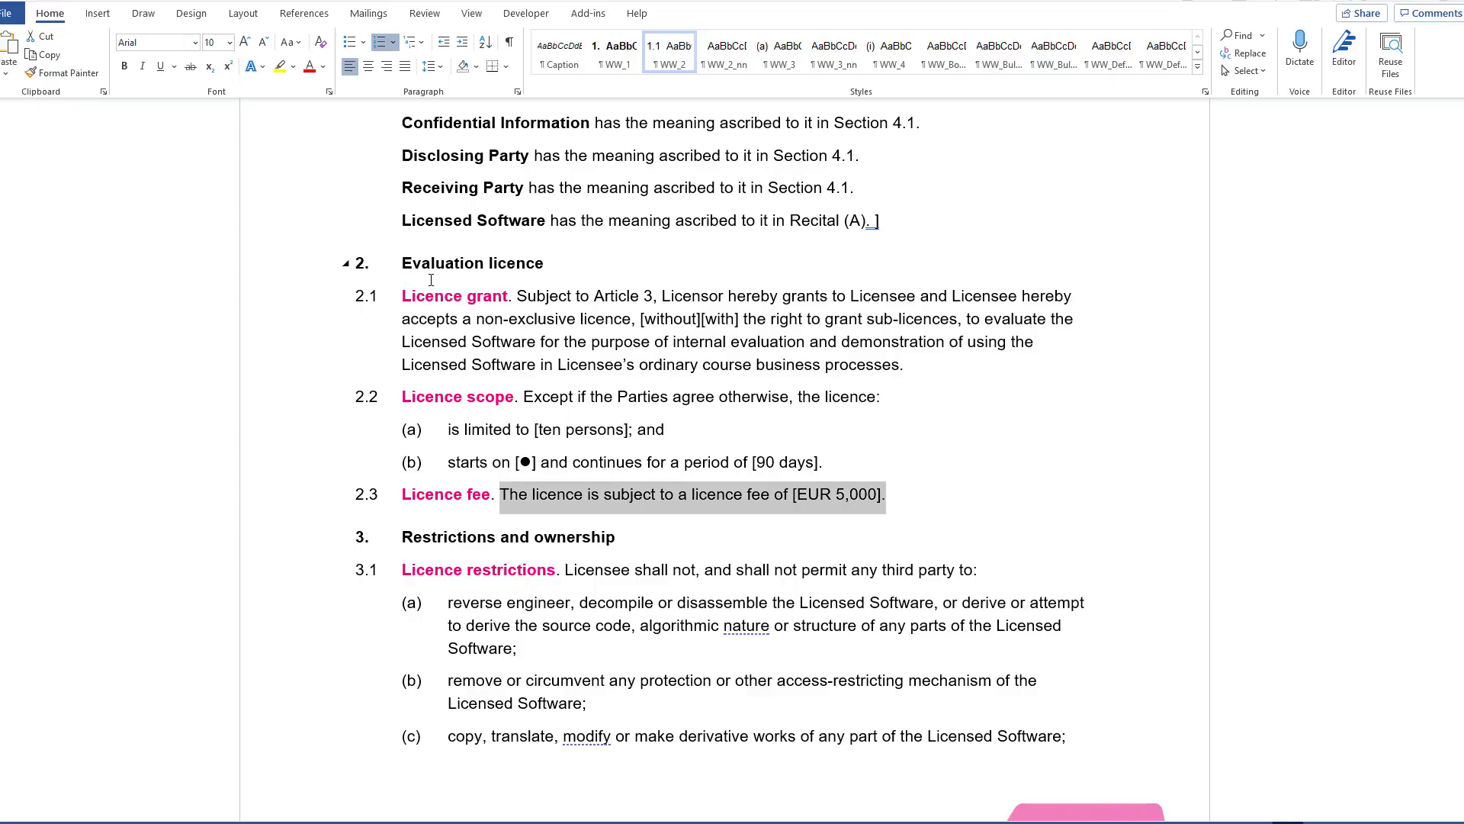
# Compare article 2 in Word with the Evaluation licence building block and copy the article 3 heading "Restrictions and ownership".
pyautogui.moveTo(404, 267); pyautogui.dragTo(899, 509)
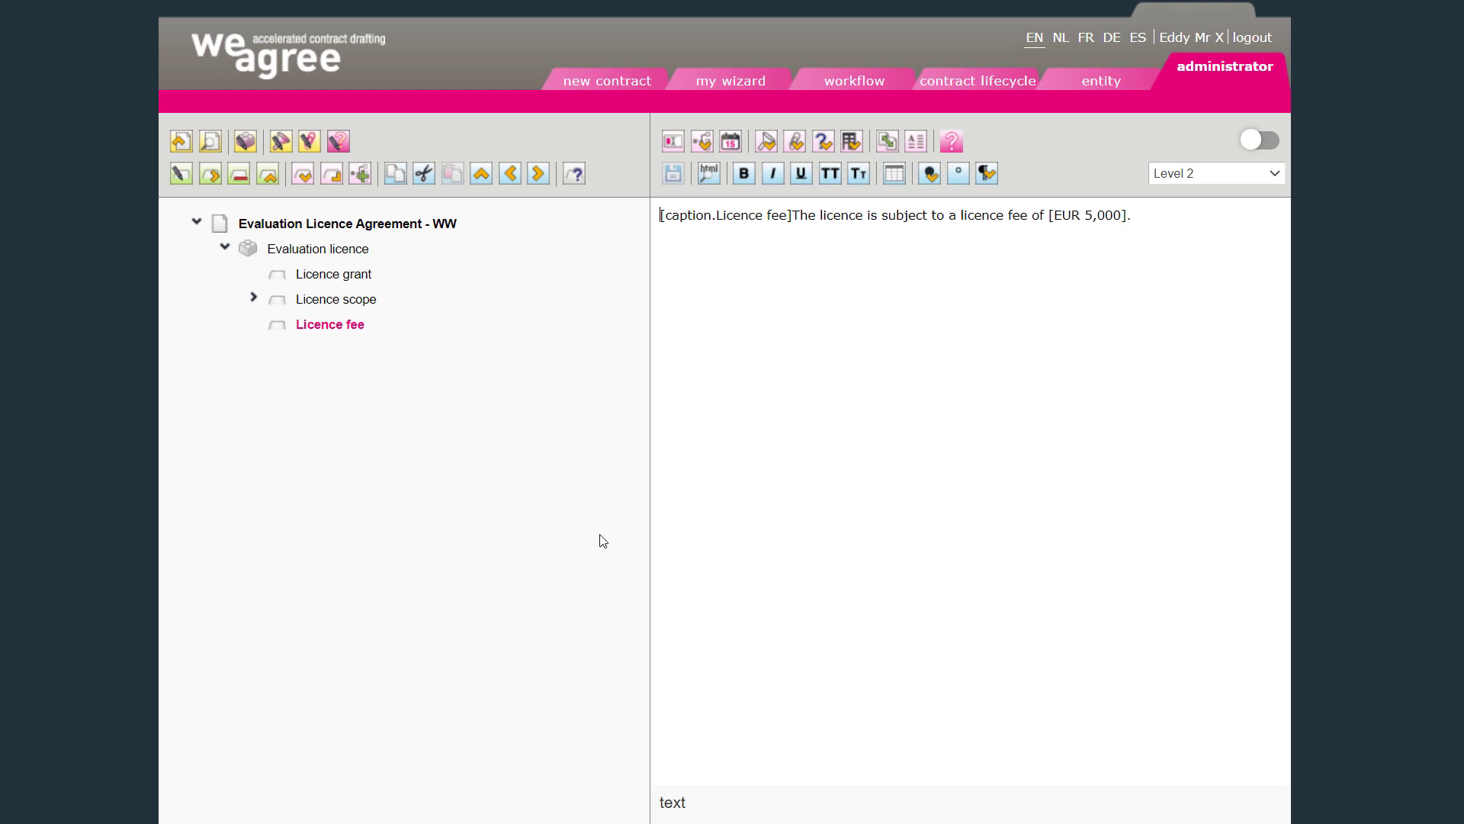
pyautogui.click(327, 251)
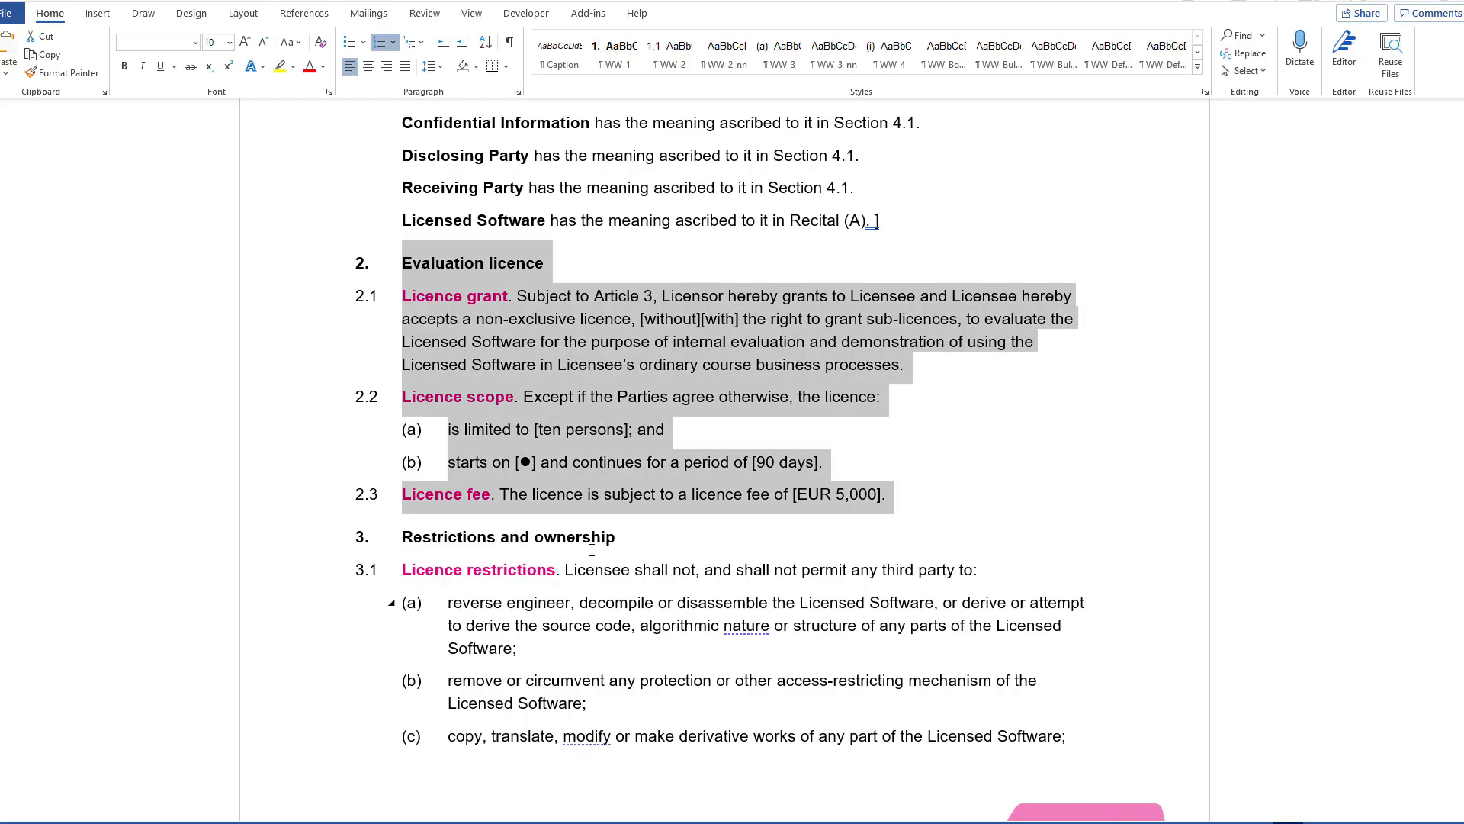
pyautogui.scroll(-5, 592, 550)
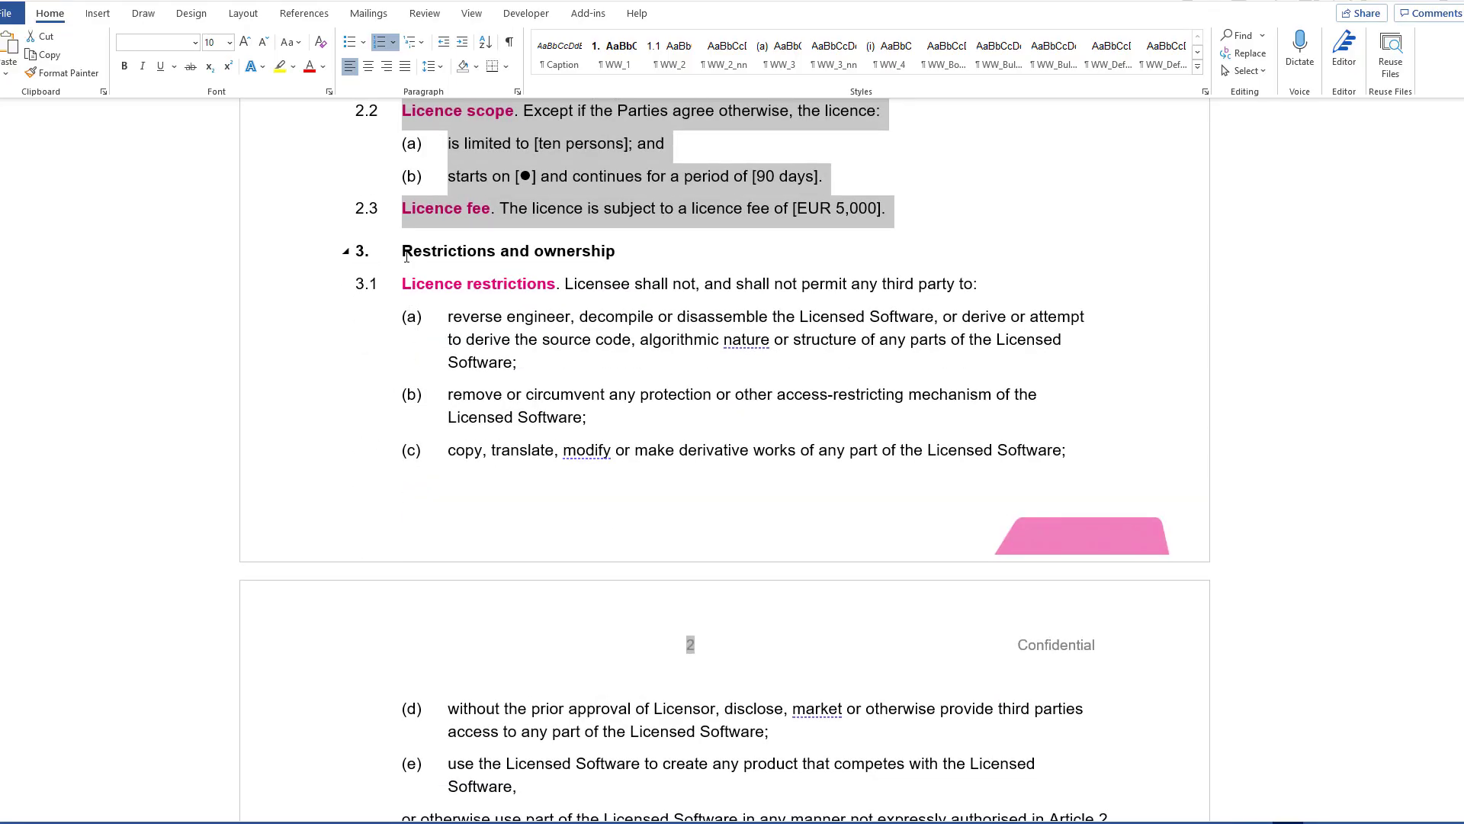
pyautogui.moveTo(404, 251); pyautogui.dragTo(622, 253)
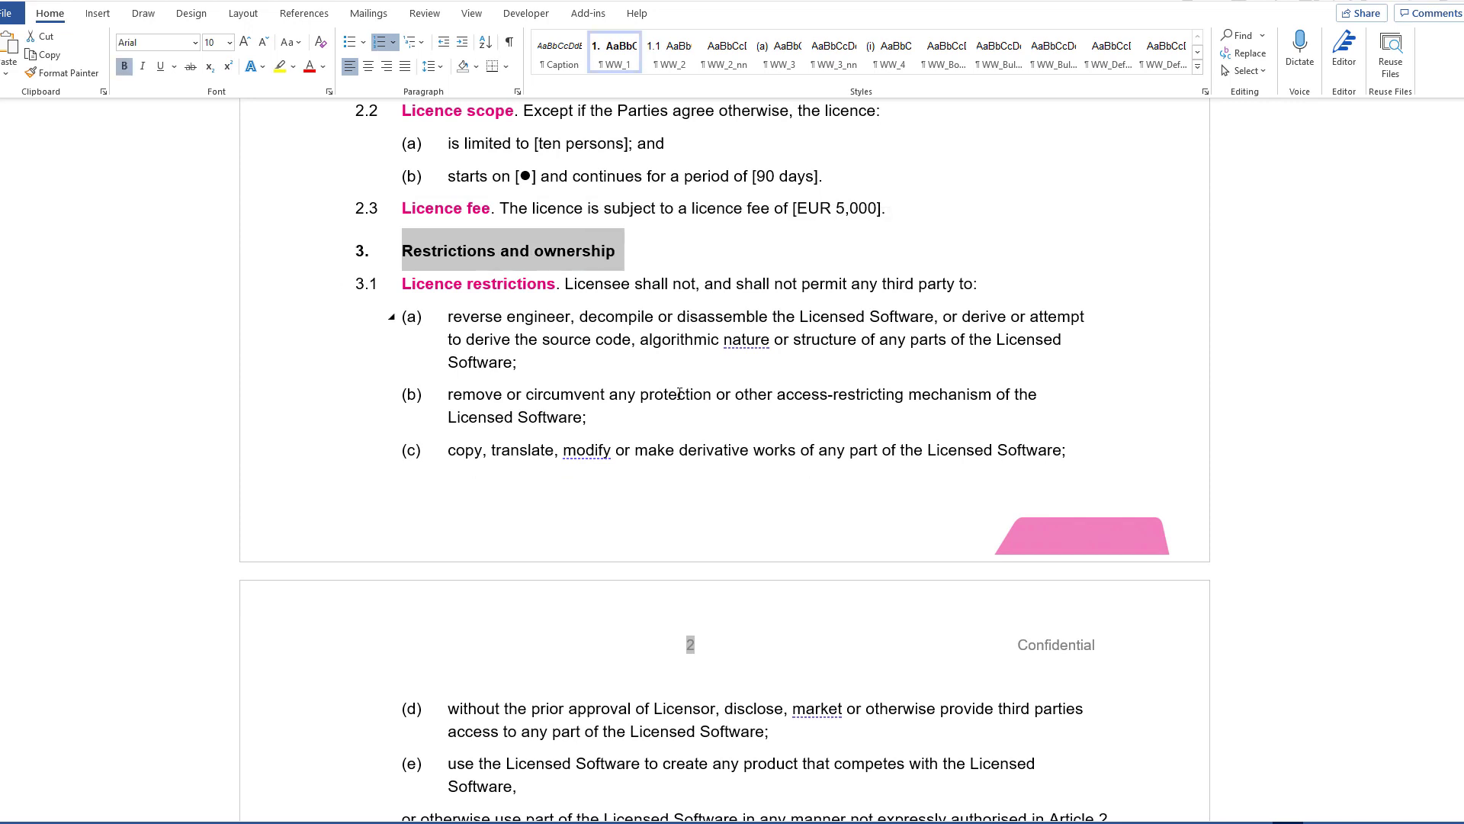
pyautogui.hotkey('shift', 'Left')
pyautogui.press('Left')
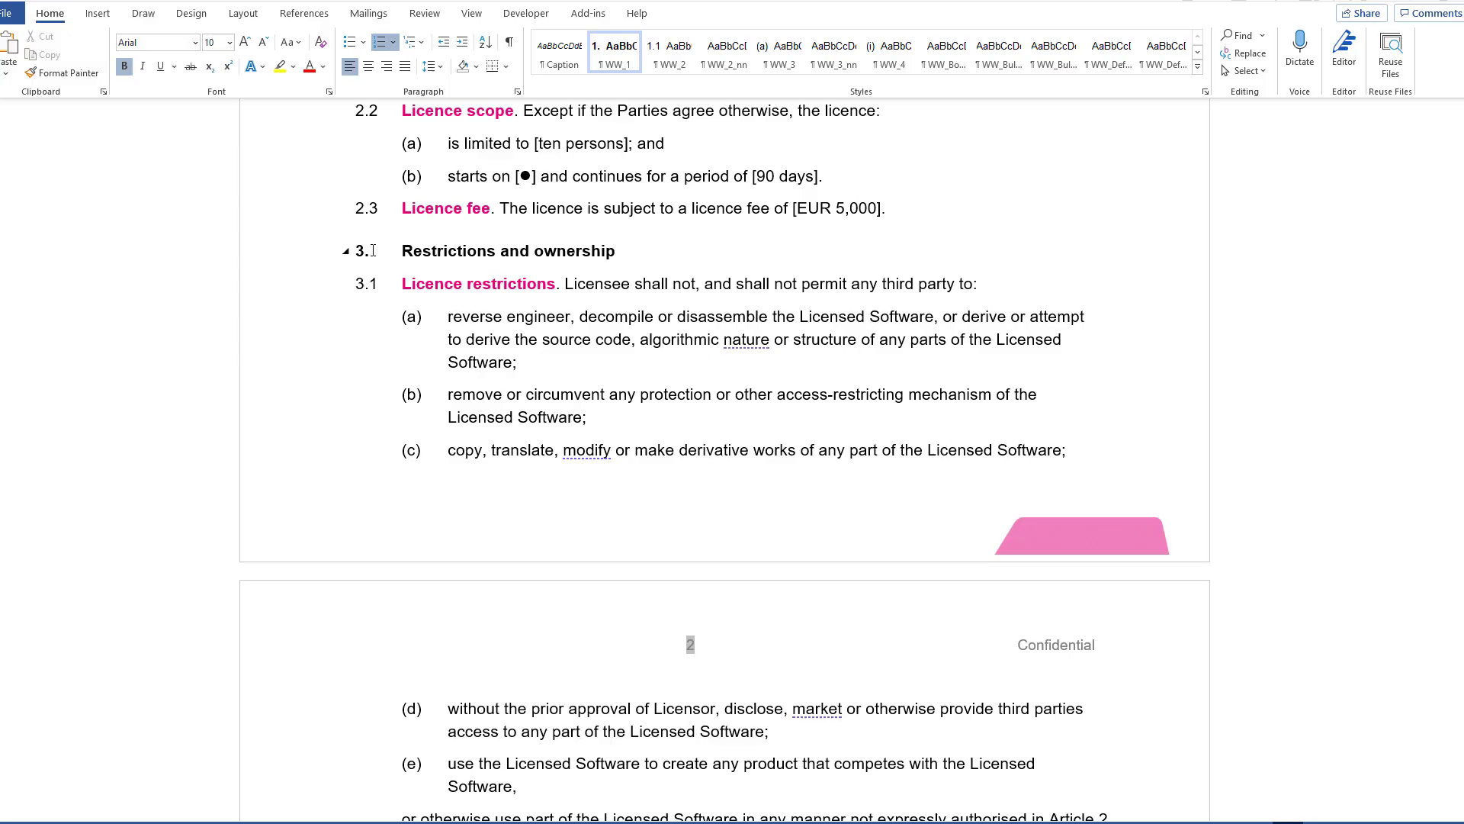
pyautogui.click(363, 255)
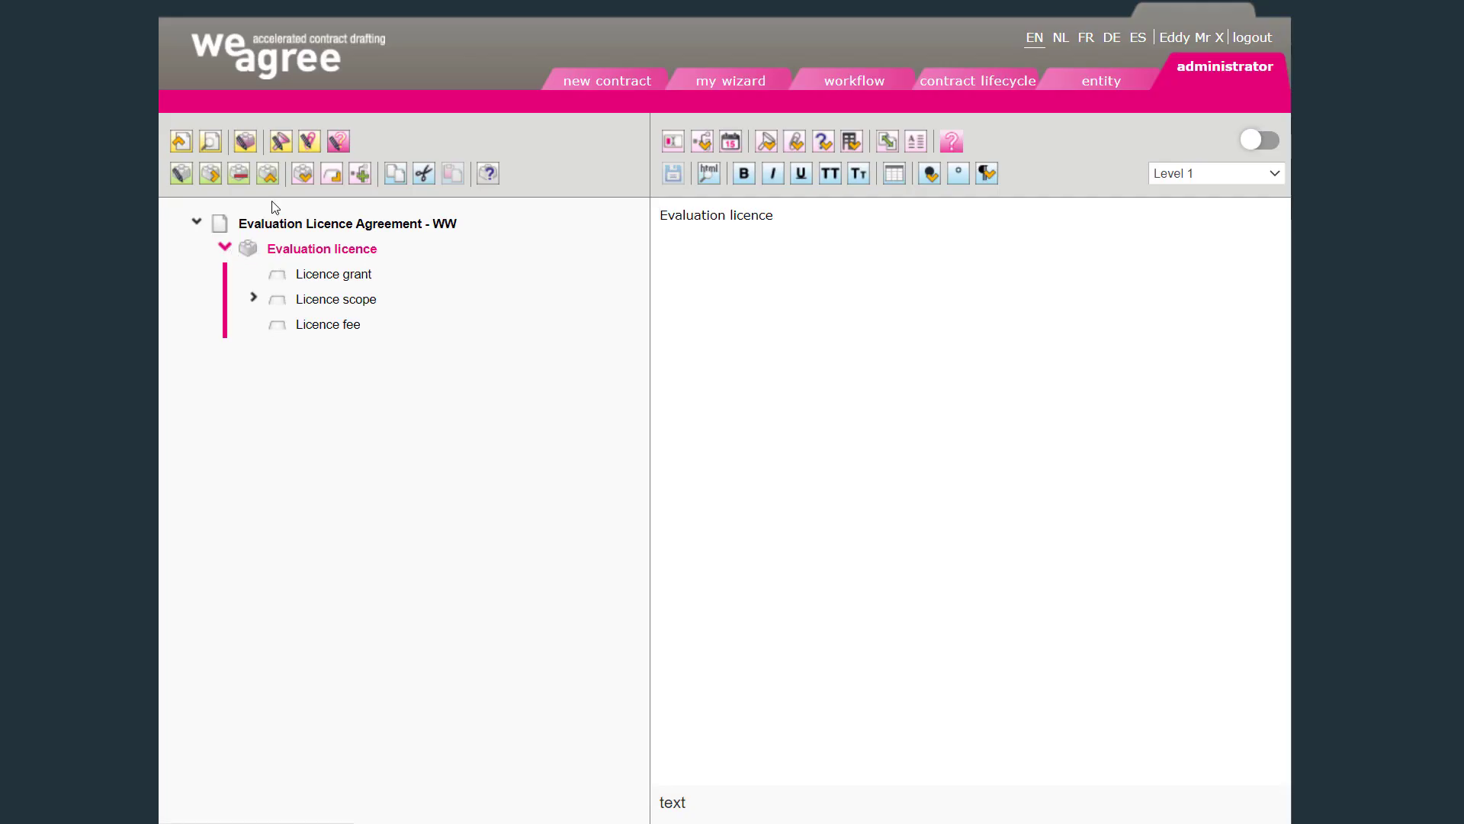
# Insert a new building block named "Restrictions and ownership" below Evaluation licence, leaving the article number out of its name.
pyautogui.click(302, 174)
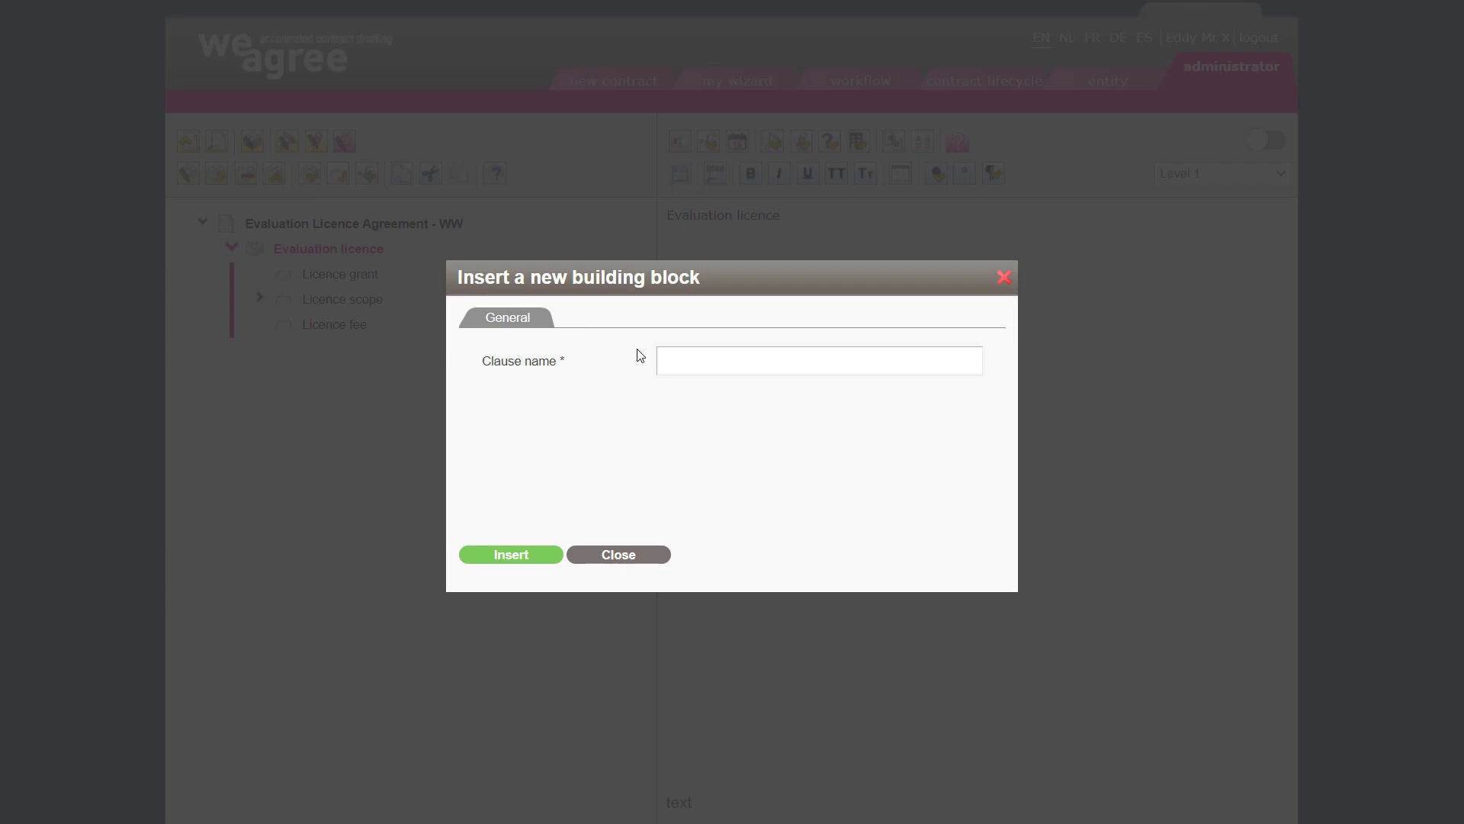
pyautogui.write('3.\tRestrictions and ownership')
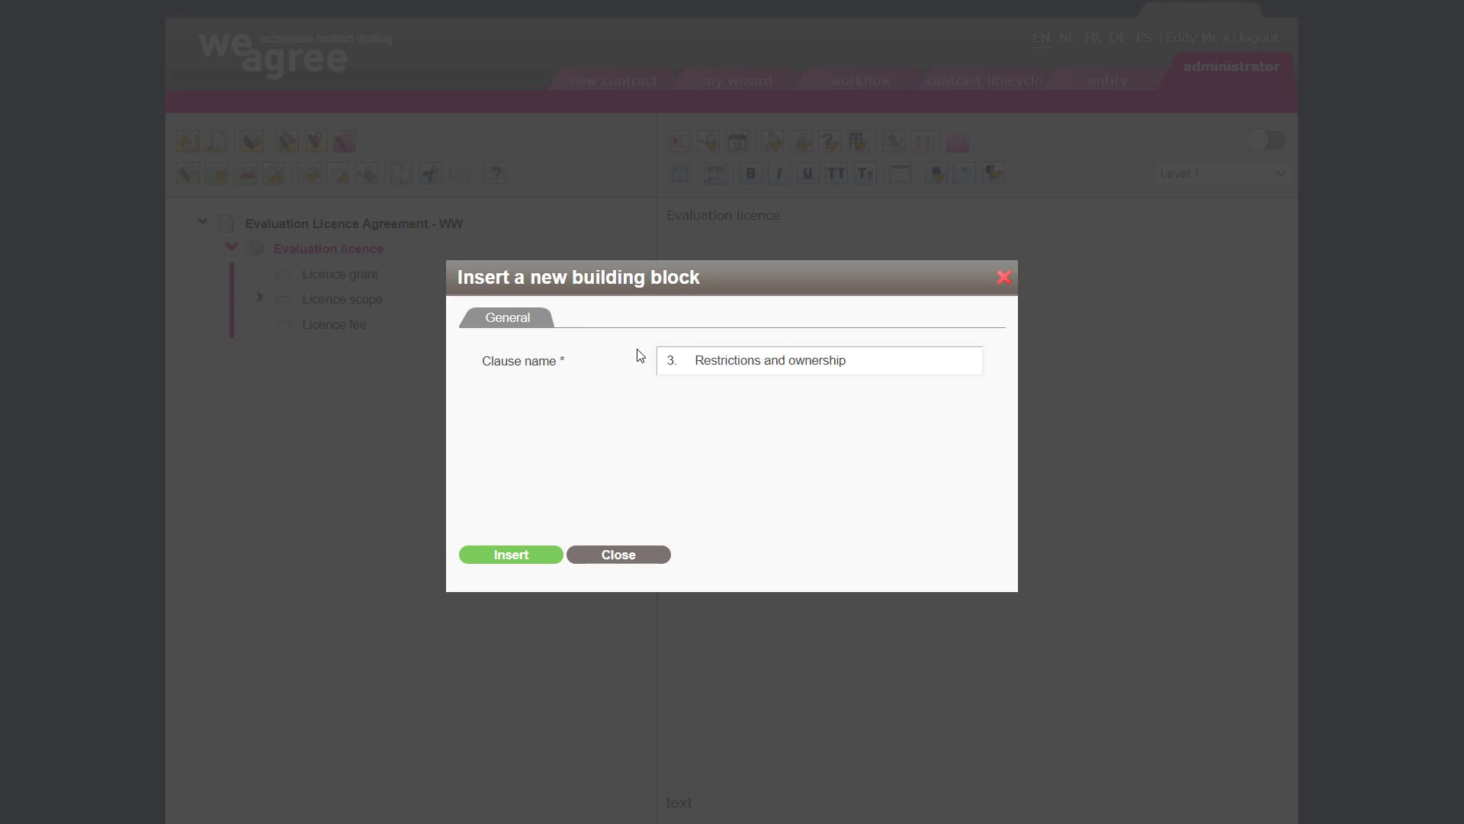
pyautogui.hotkey('ctrl', 'Left')
pyautogui.hotkey('ctrl', 'Left')
pyautogui.hotkey('ctrl', 'Left')
pyautogui.press('BackSpace')
pyautogui.press('BackSpace')
pyautogui.press('BackSpace')
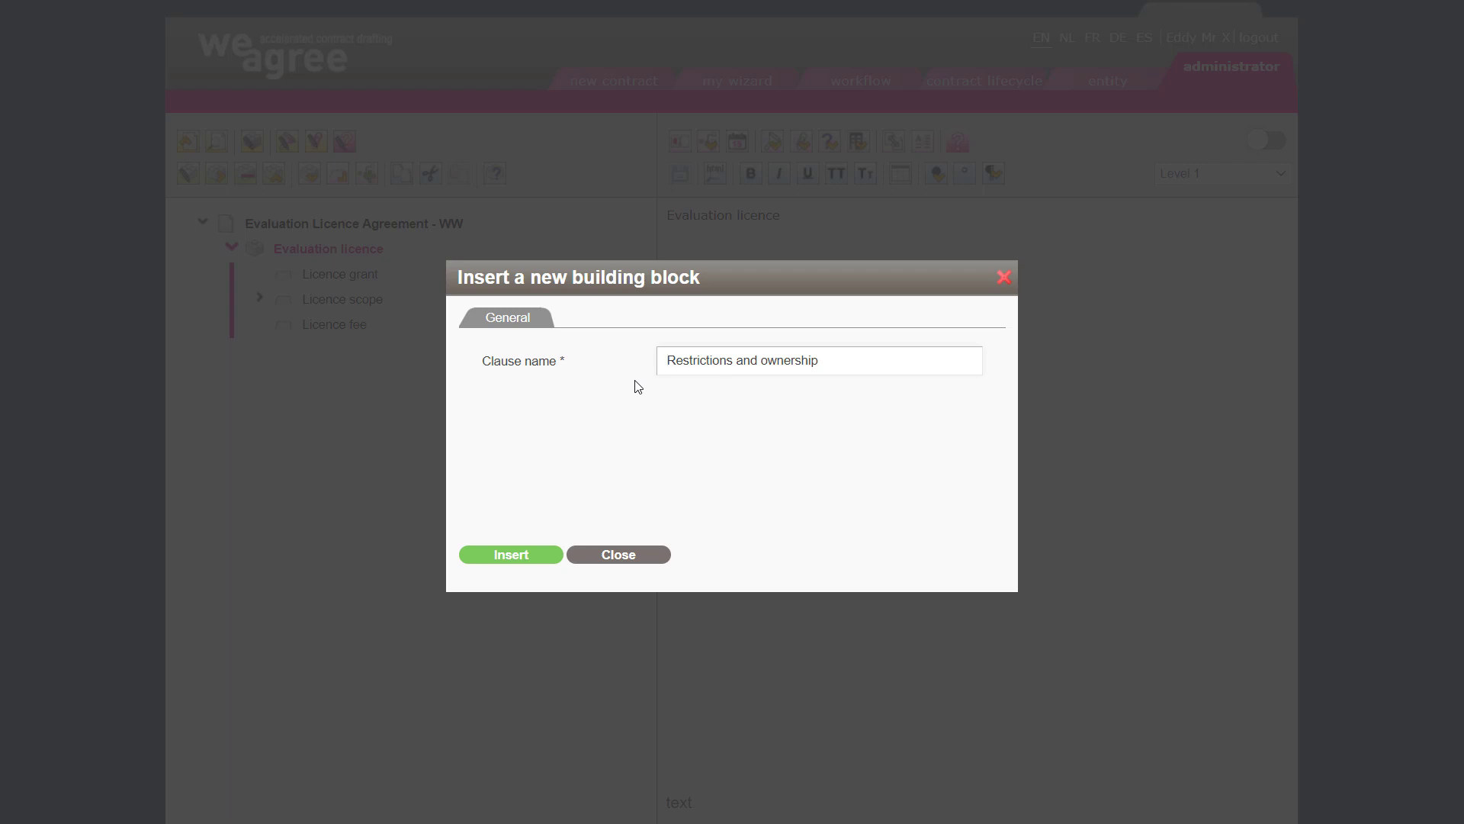
pyautogui.click(516, 567)
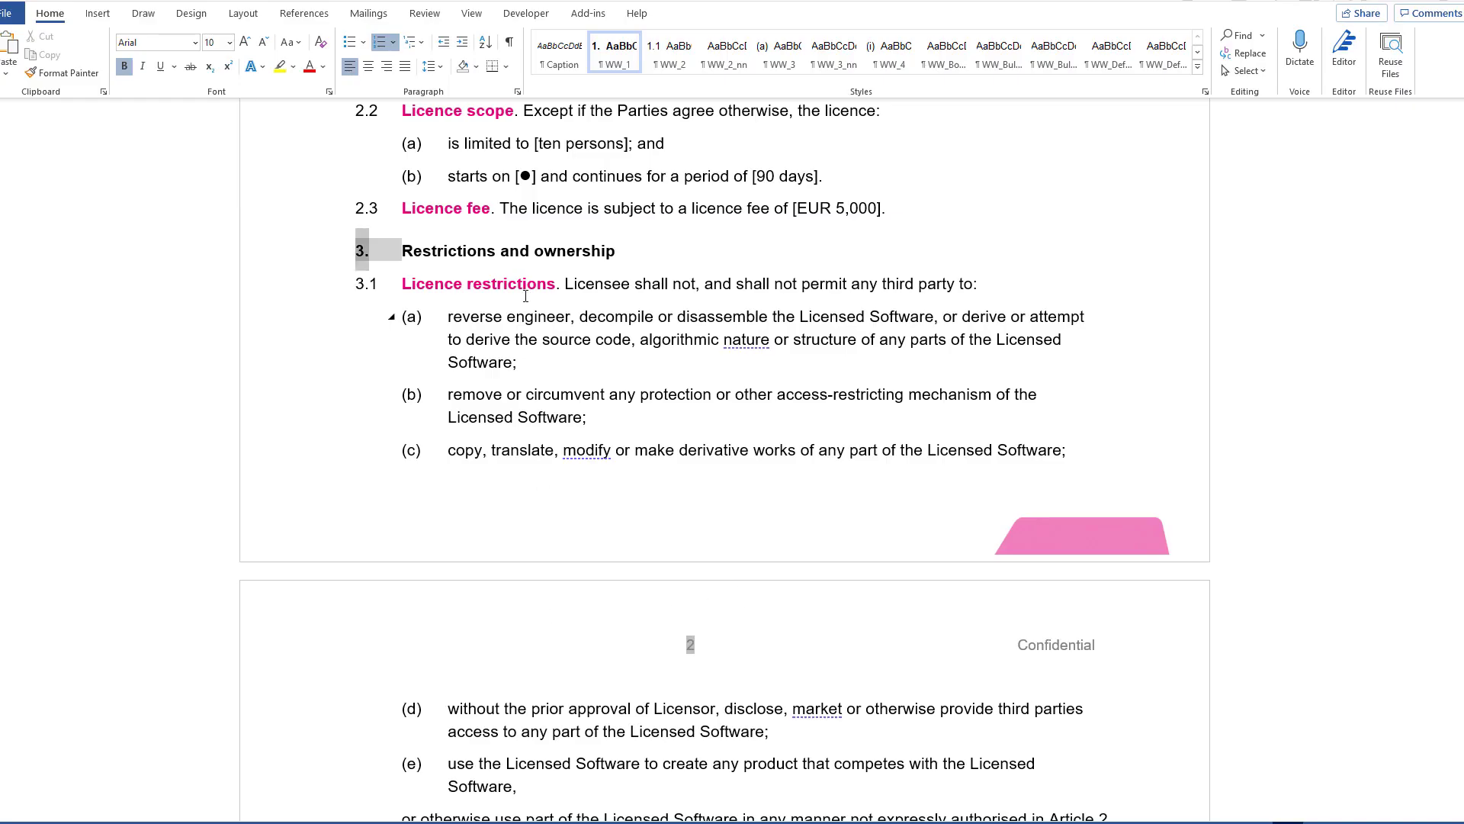
# Copy subclause 3.1's introductory text from Word into a new indented clause named "Licence restrictions" under Restrictions and ownership and save it.
pyautogui.moveTo(567, 284); pyautogui.dragTo(981, 286)
pyautogui.hotkey('ctrl', 'c')
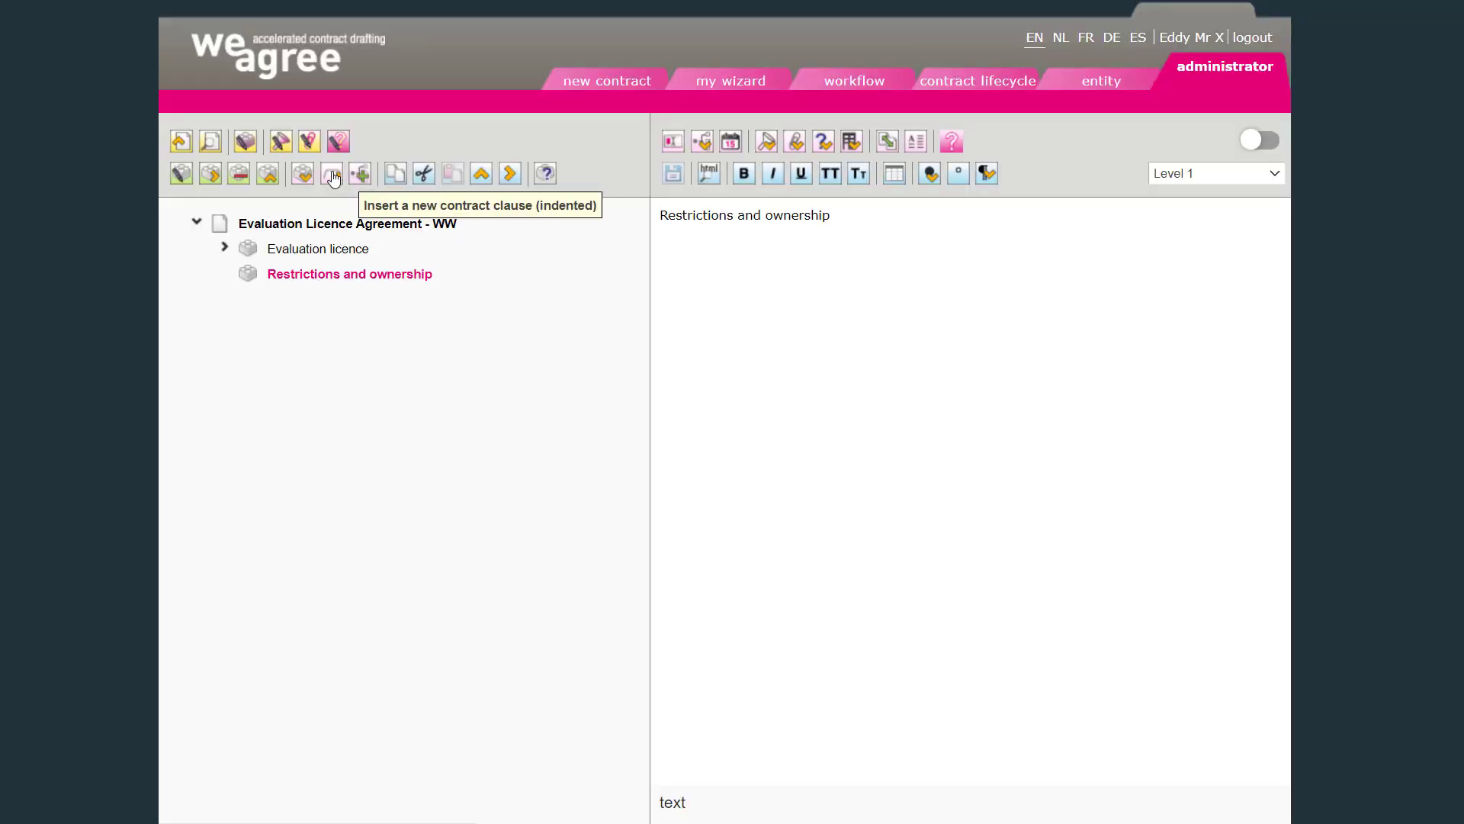
pyautogui.click(333, 178)
pyautogui.write('L')
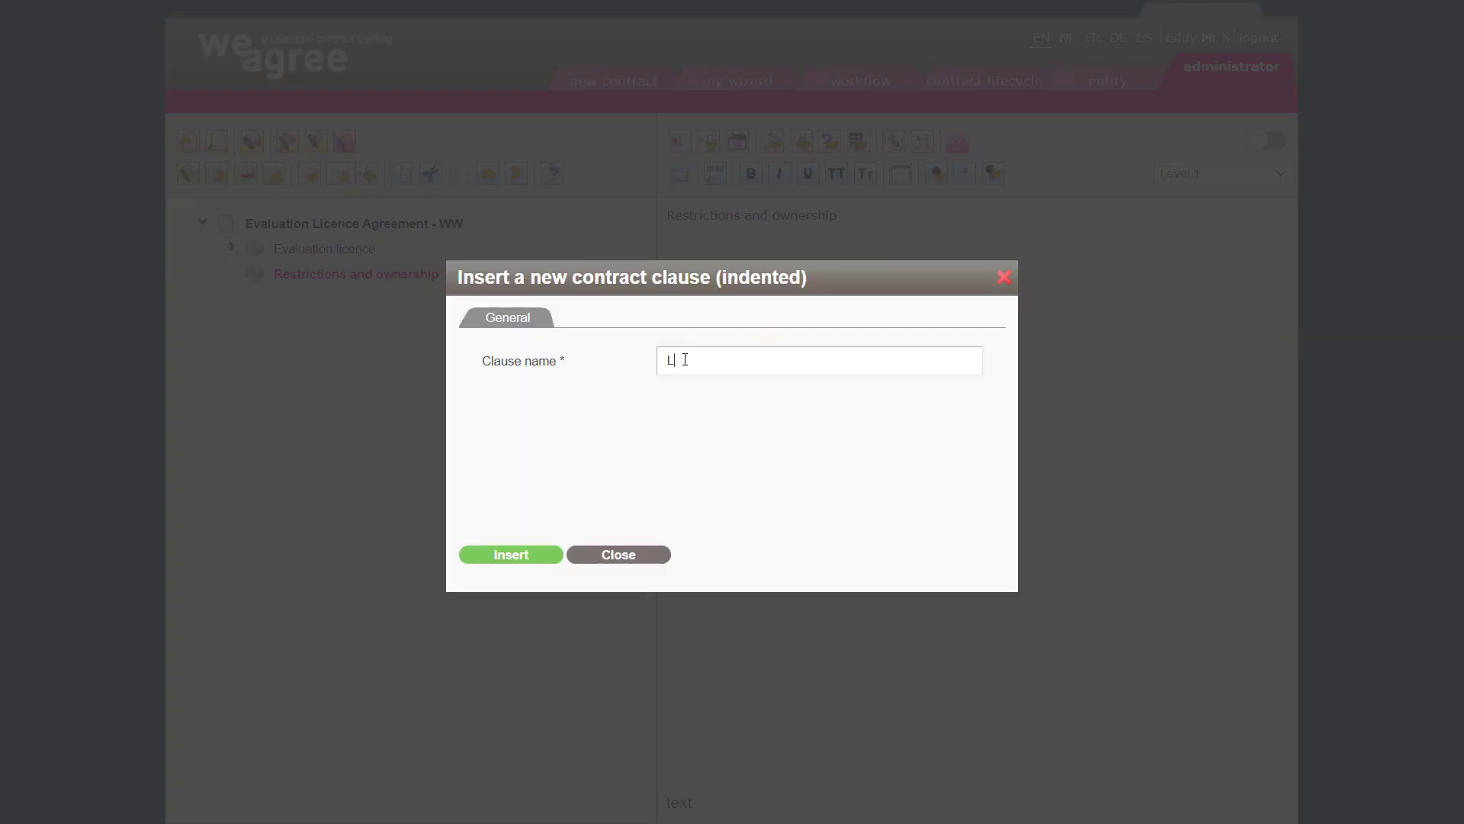
pyautogui.write('icence restrictions')
pyautogui.click(511, 555)
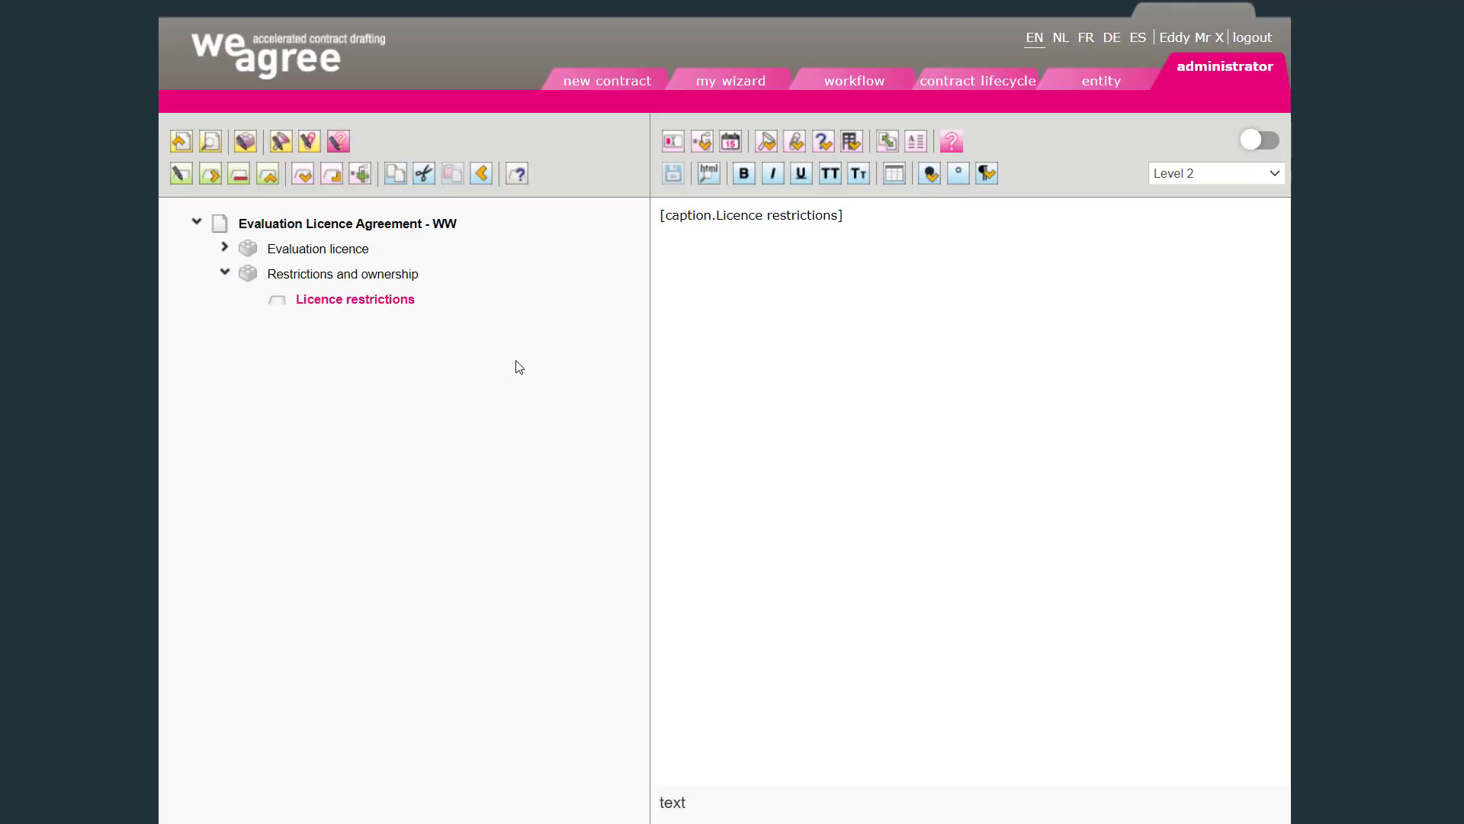
pyautogui.hotkey('ctrl', 'v')
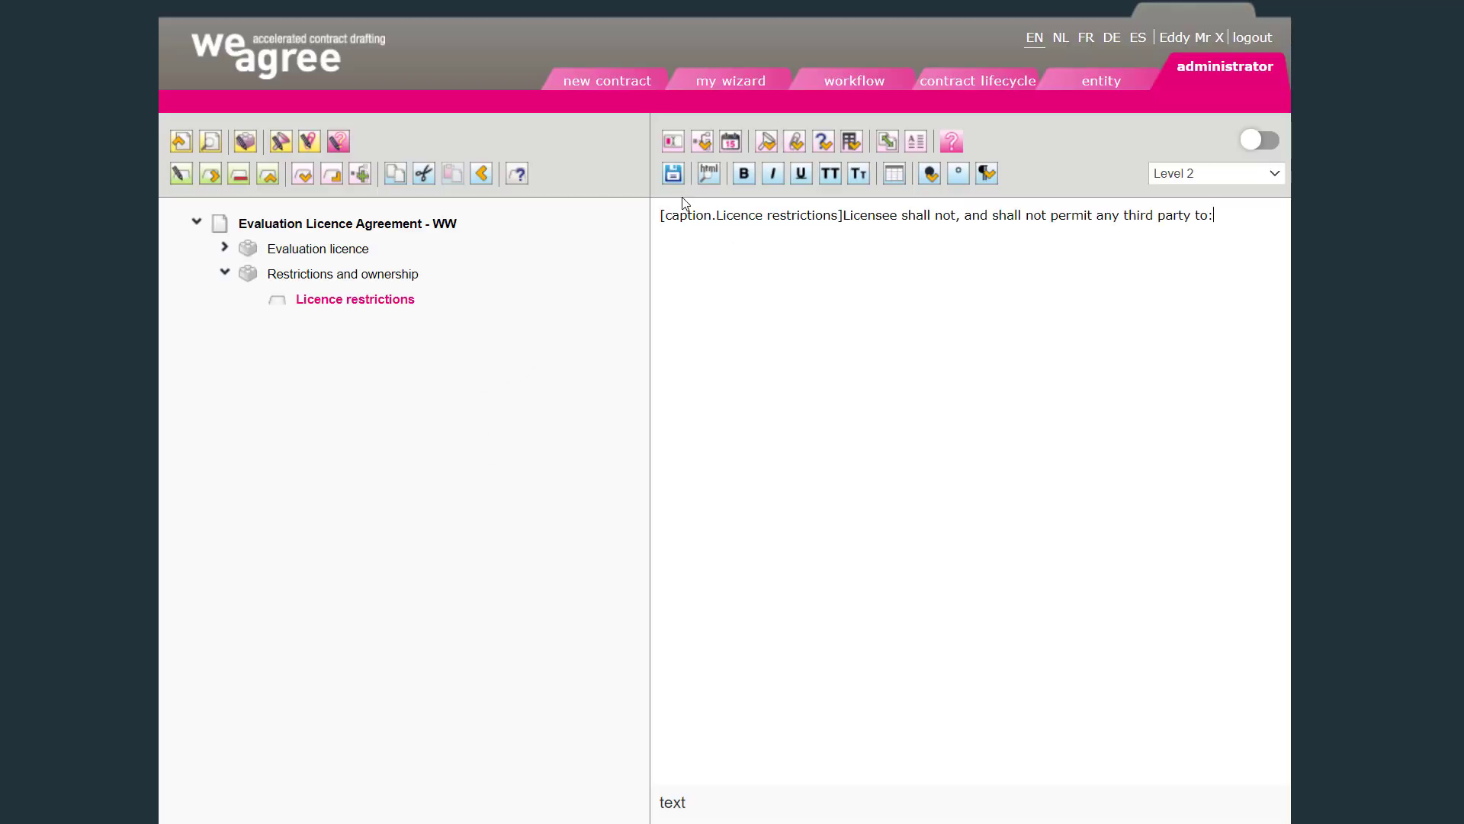
pyautogui.click(675, 176)
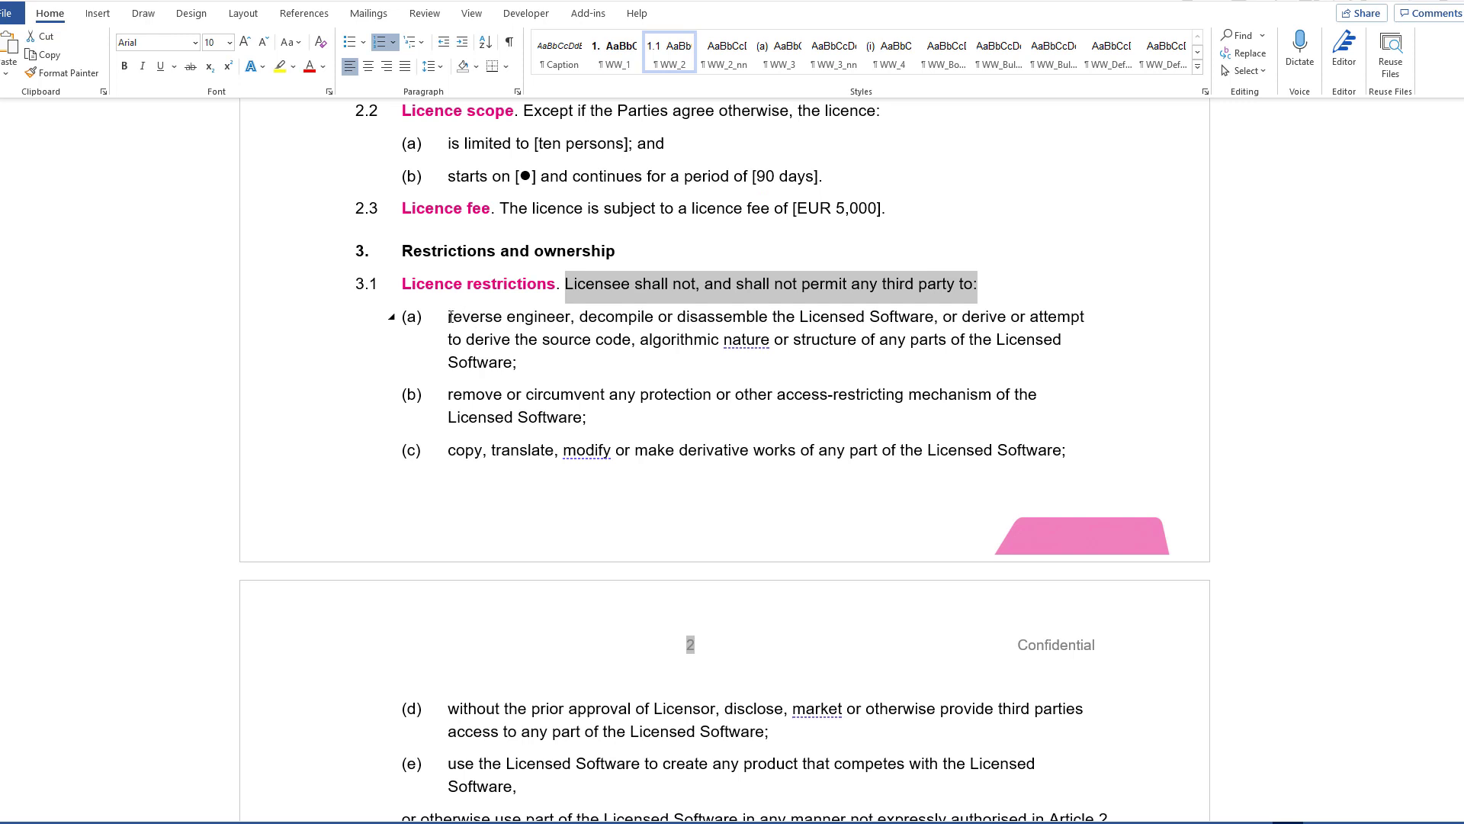
# Copy items (a) to (e) of subclause 3.1 together from the Word contract.
pyautogui.scroll(-3, 450, 320)
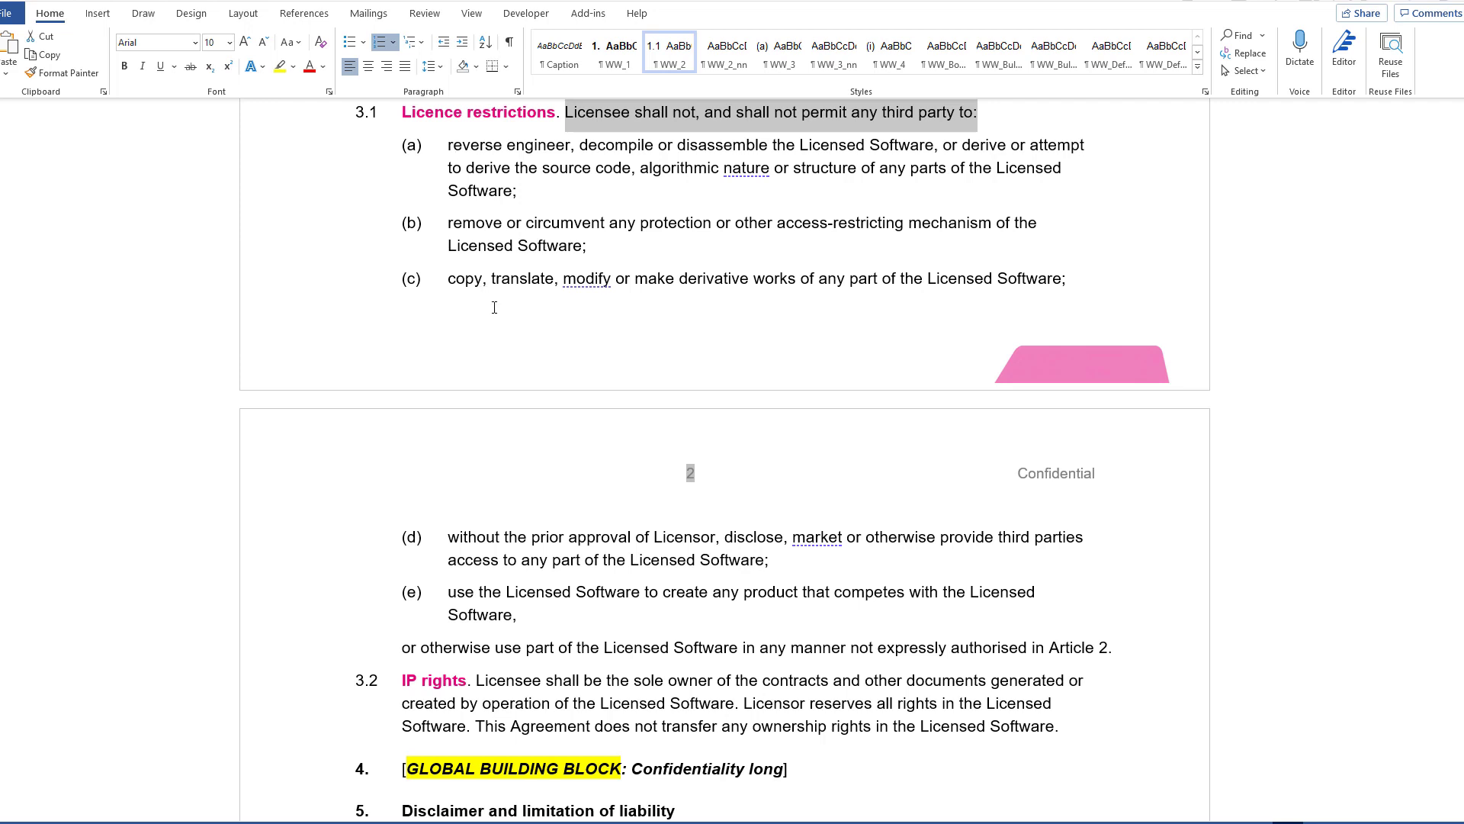
pyautogui.scroll(6, 488, 299)
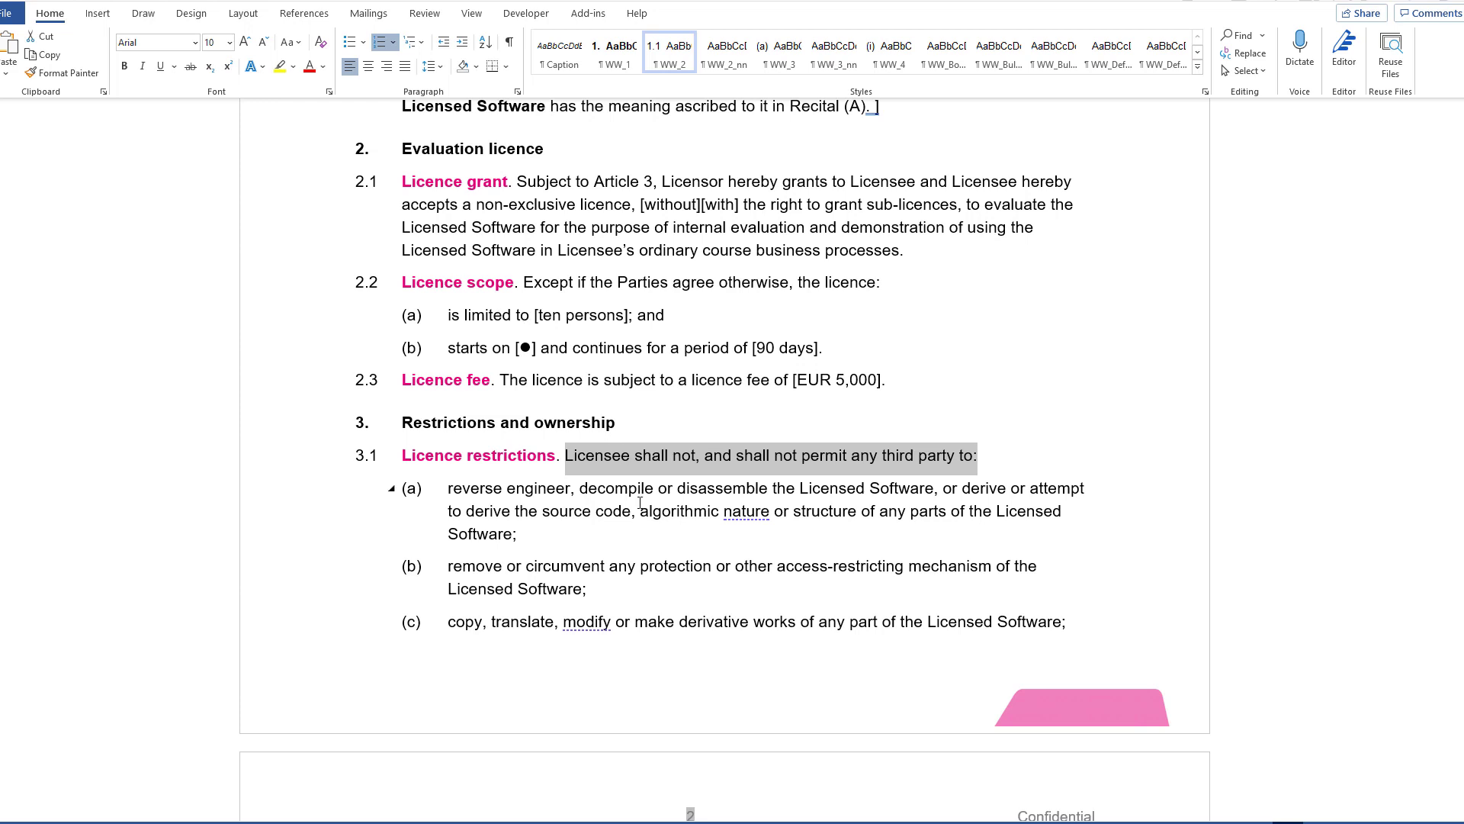
pyautogui.scroll(-2, 640, 503)
pyautogui.scroll(-1, 576, 432)
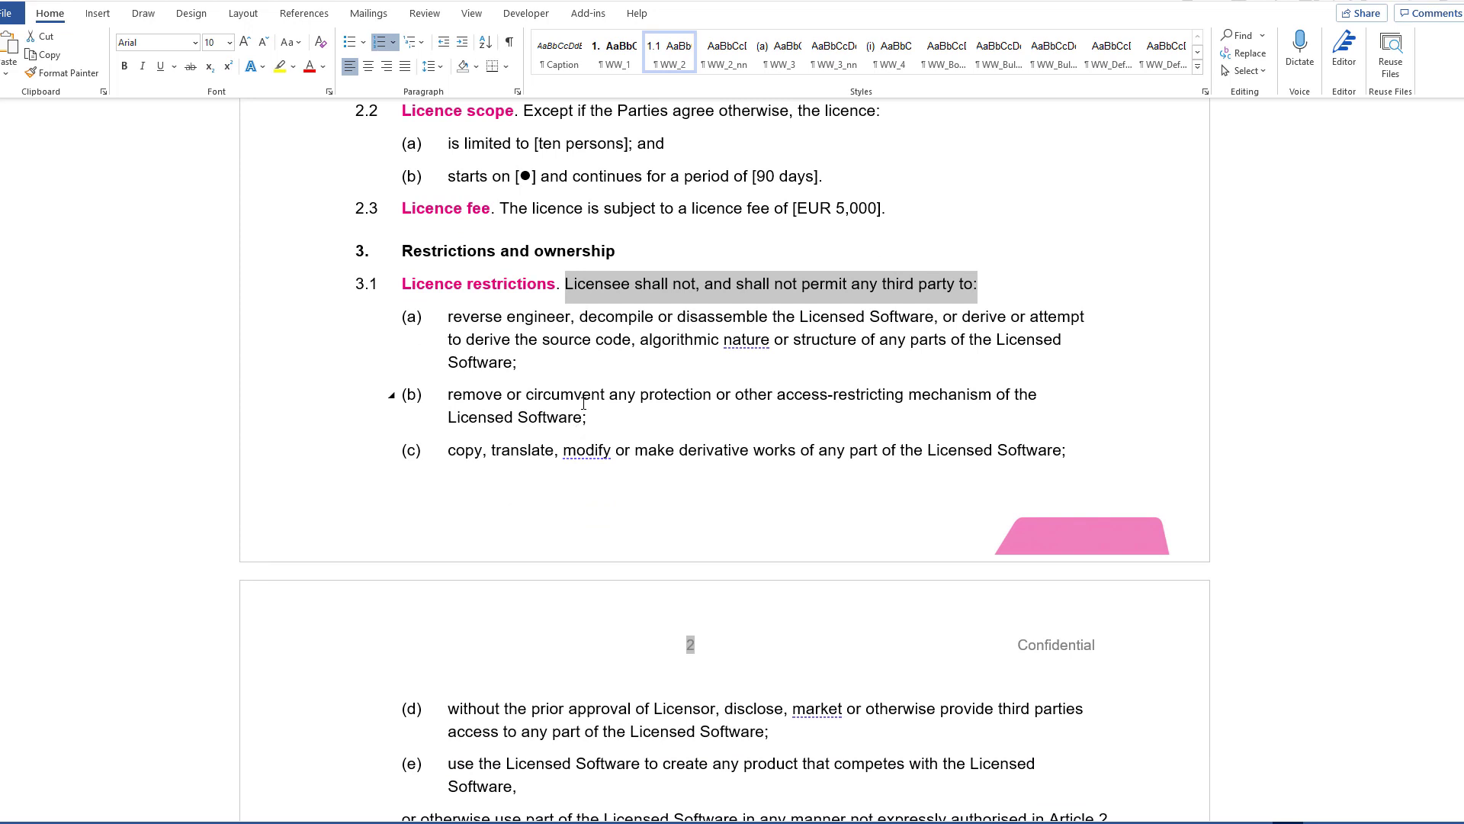
pyautogui.scroll(-1, 575, 376)
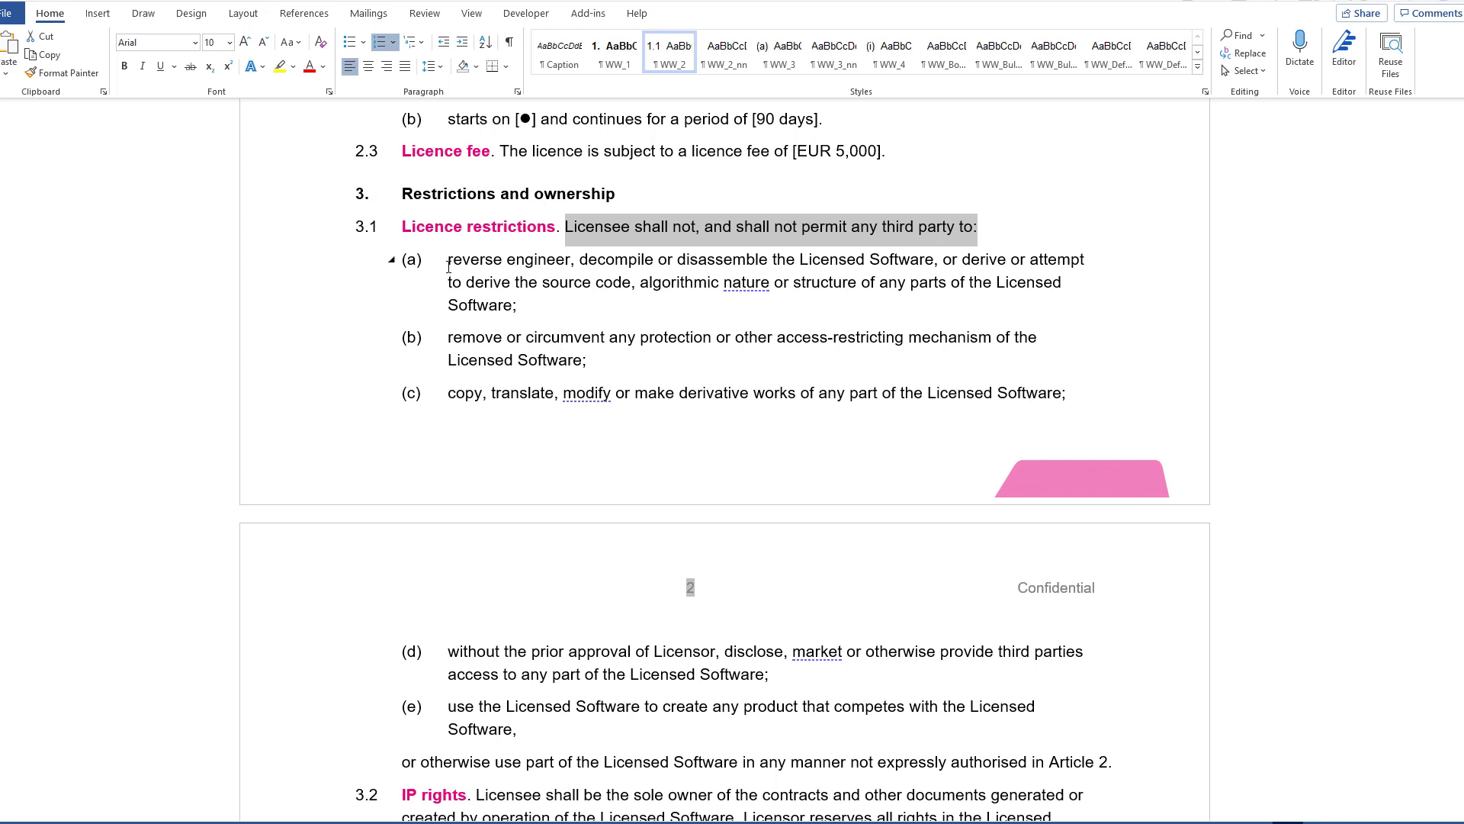
pyautogui.moveTo(447, 259); pyautogui.dragTo(520, 733)
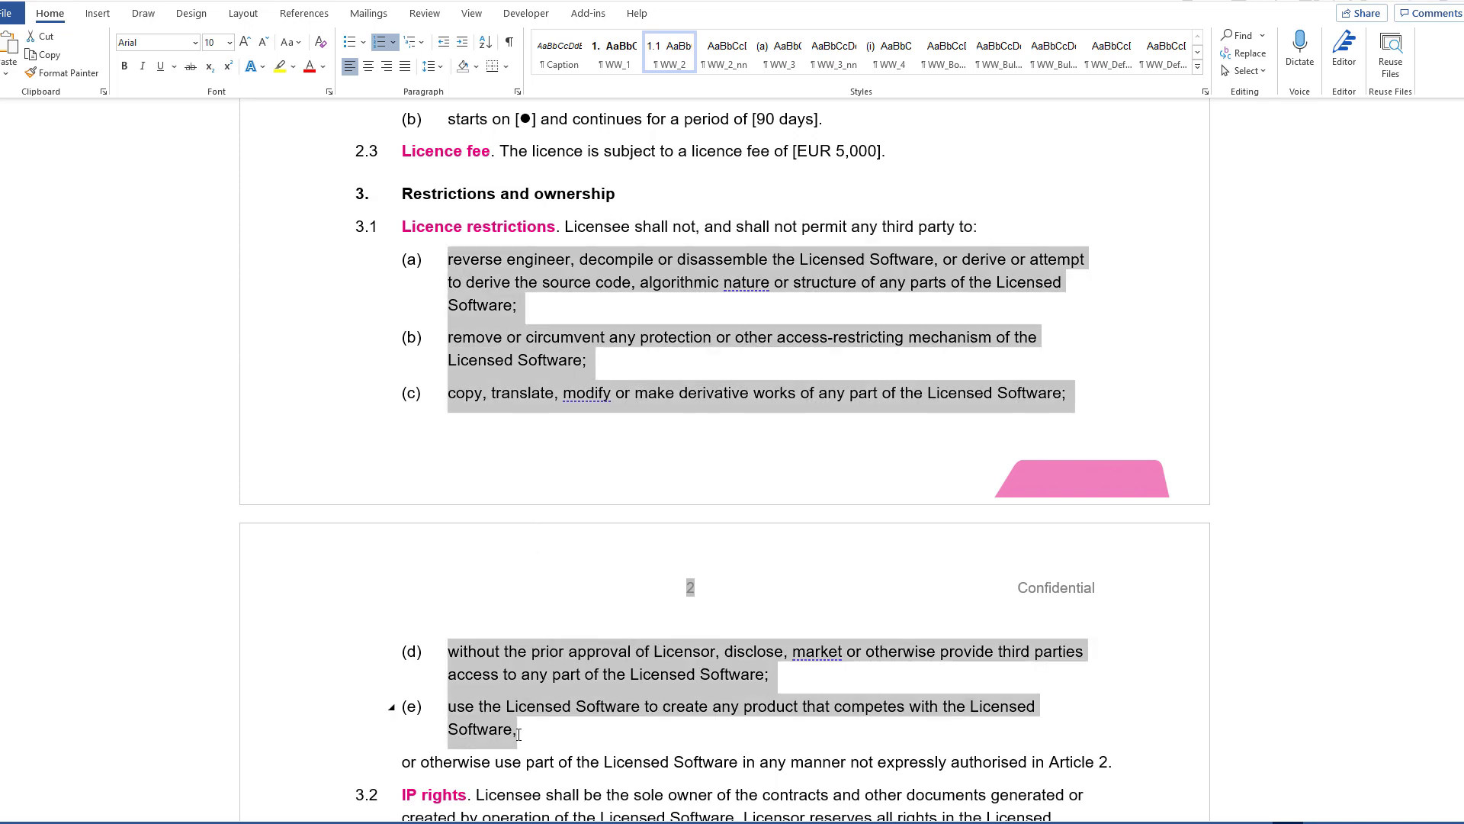
pyautogui.rightClick(484, 308)
pyautogui.click(525, 343)
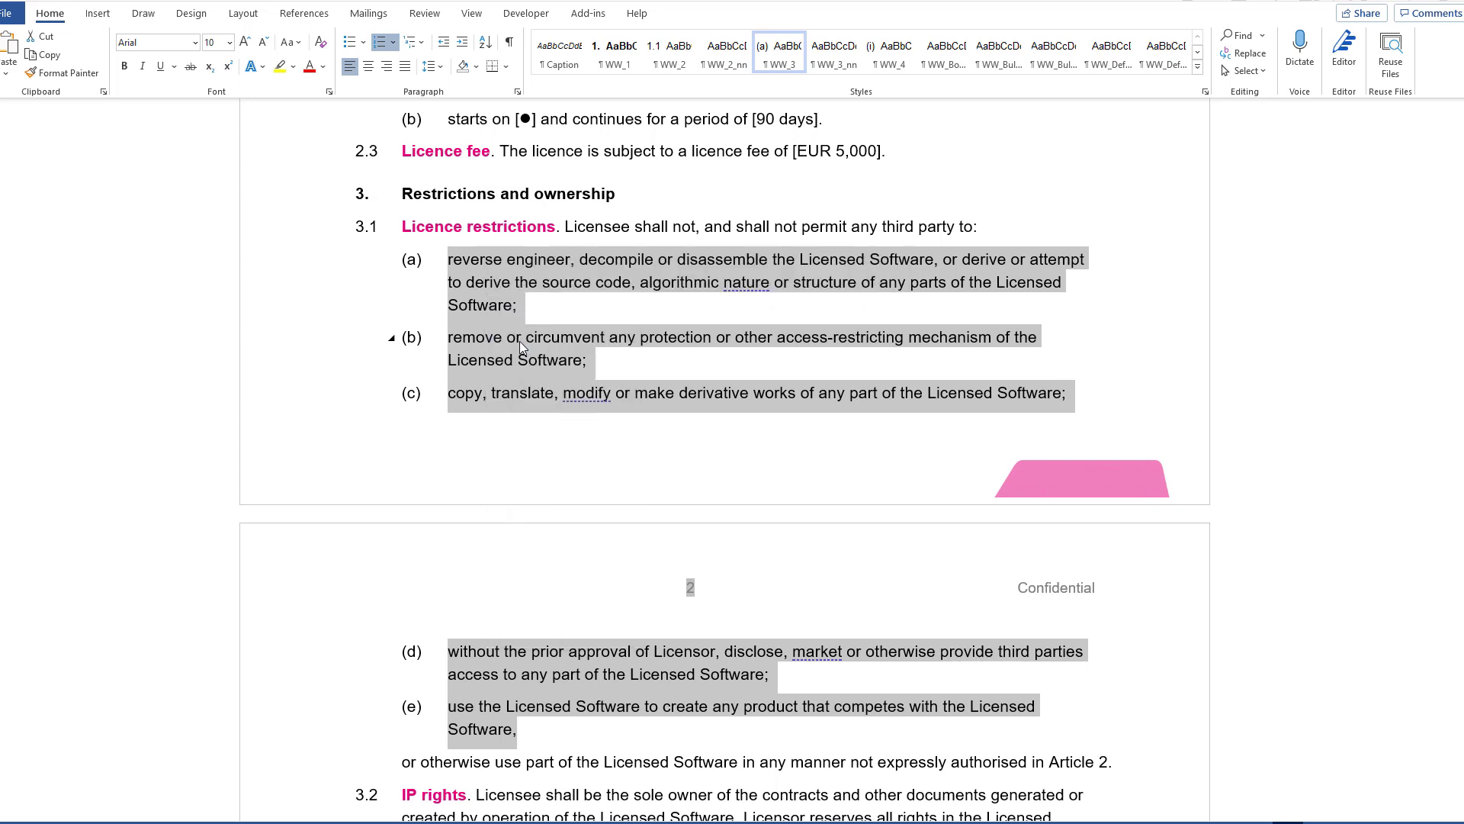
pyautogui.click(521, 340)
pyautogui.click(533, 309)
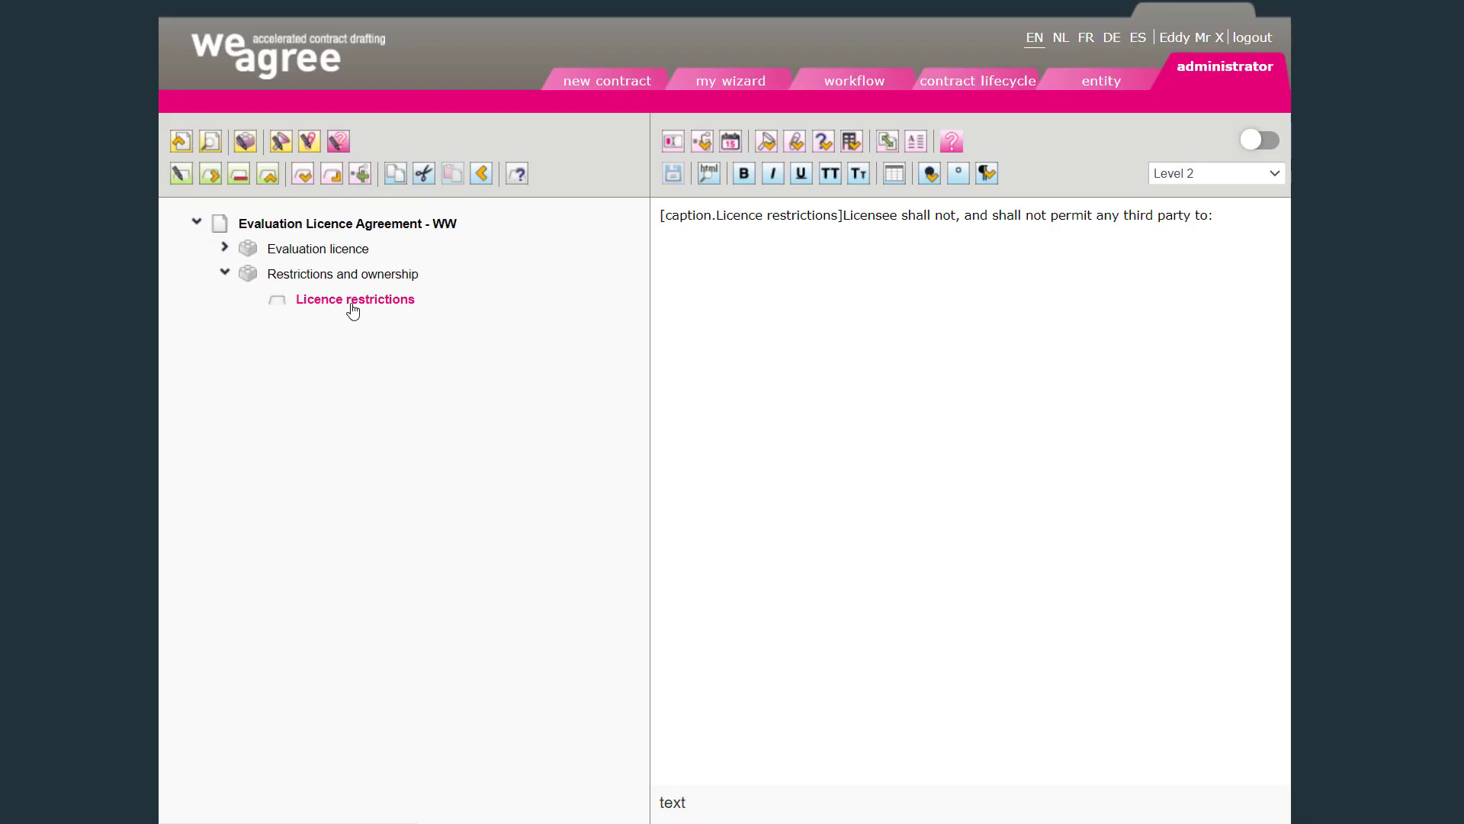
# Insert an indented clause named "List of restrictions" under Licence restrictions and paste the copied items (a) to (e) into it.
pyautogui.click(360, 173)
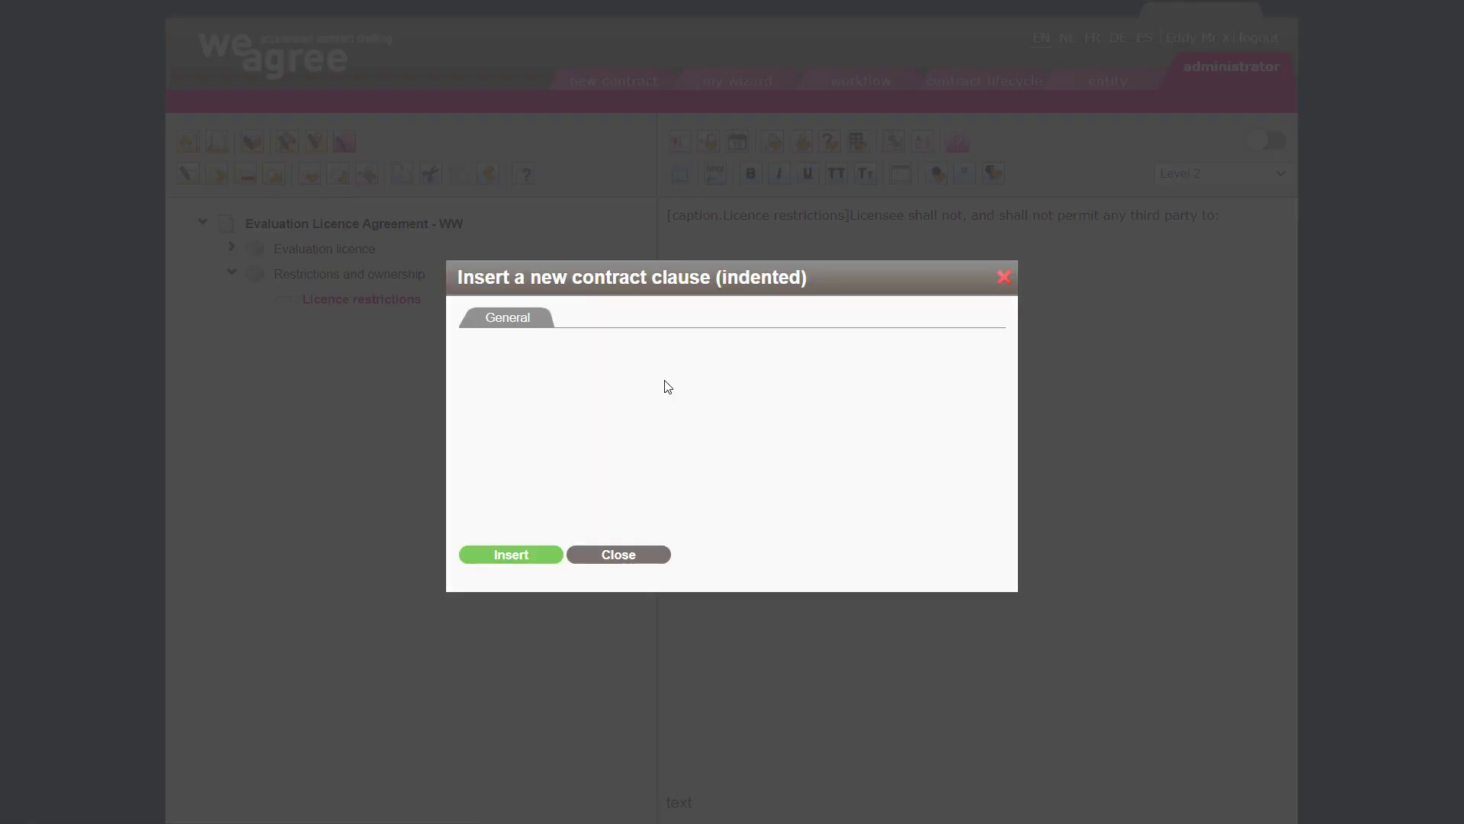
pyautogui.write('List ')
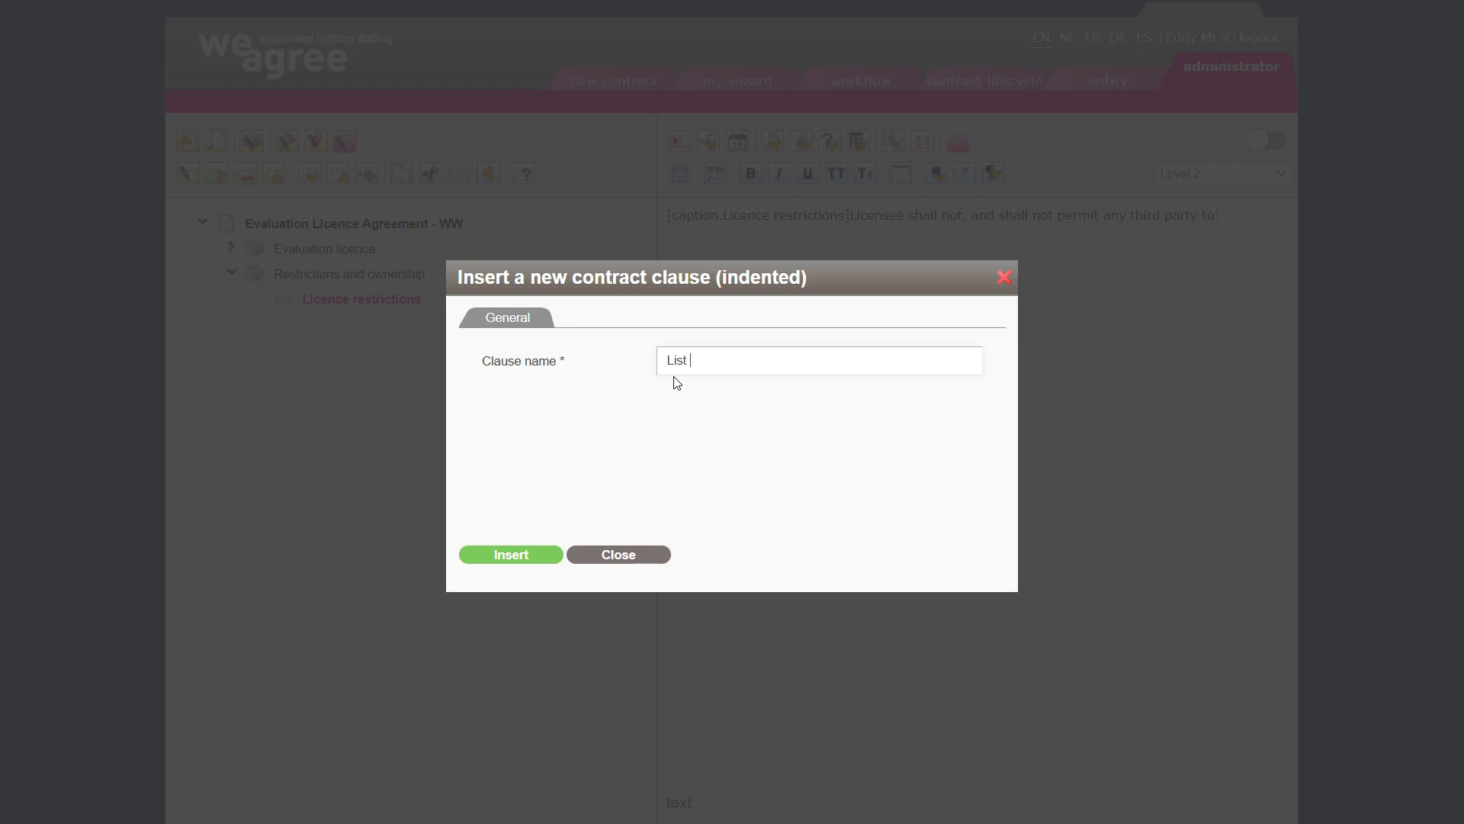
pyautogui.write('of restrictik')
pyautogui.press('BackSpace')
pyautogui.write('ns')
pyautogui.press('Left')
pyautogui.press('Left')
pyautogui.write('o')
pyautogui.press('Return')
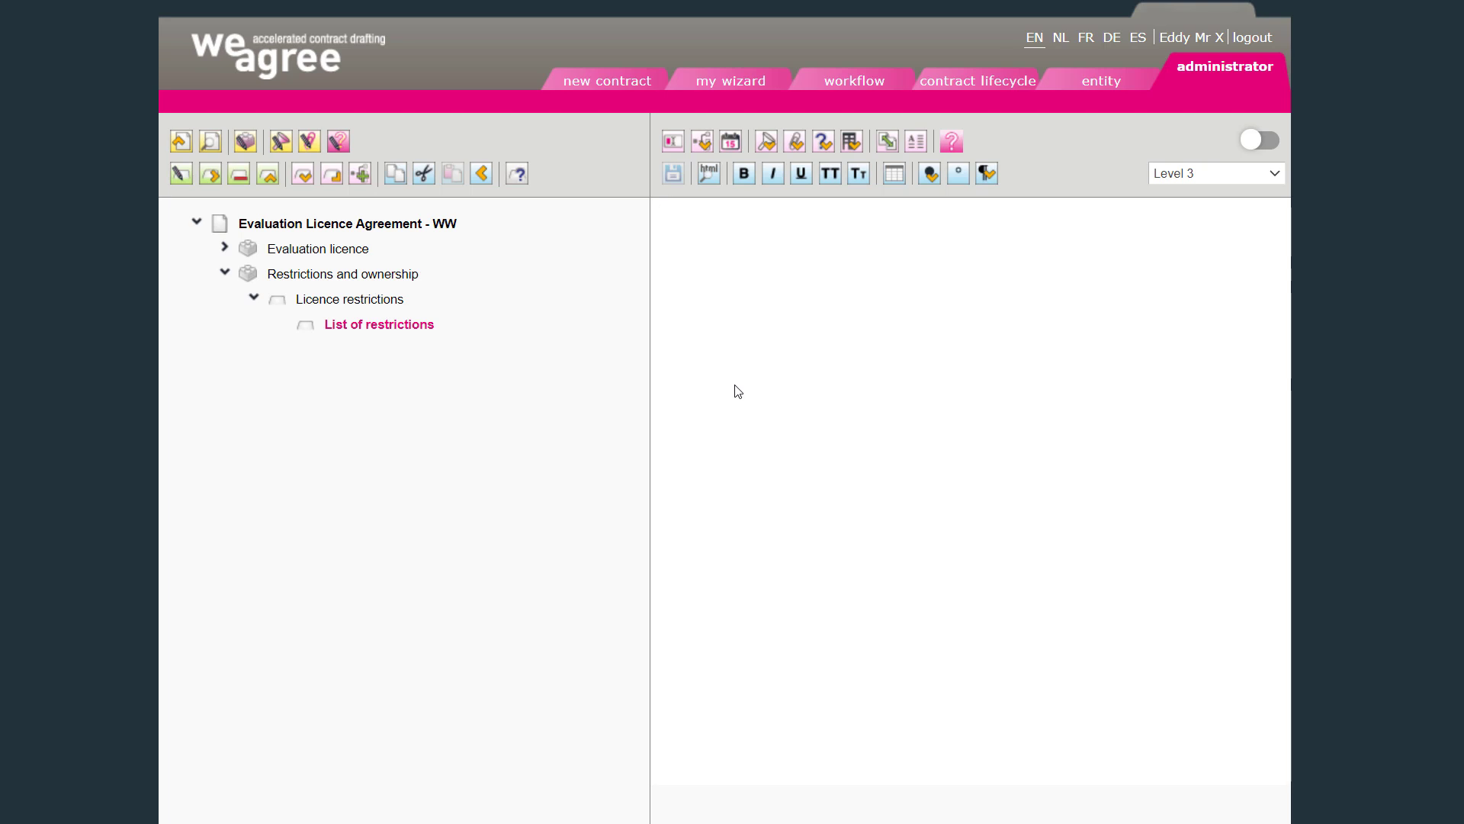
pyautogui.hotkey('ctrl', 'v')
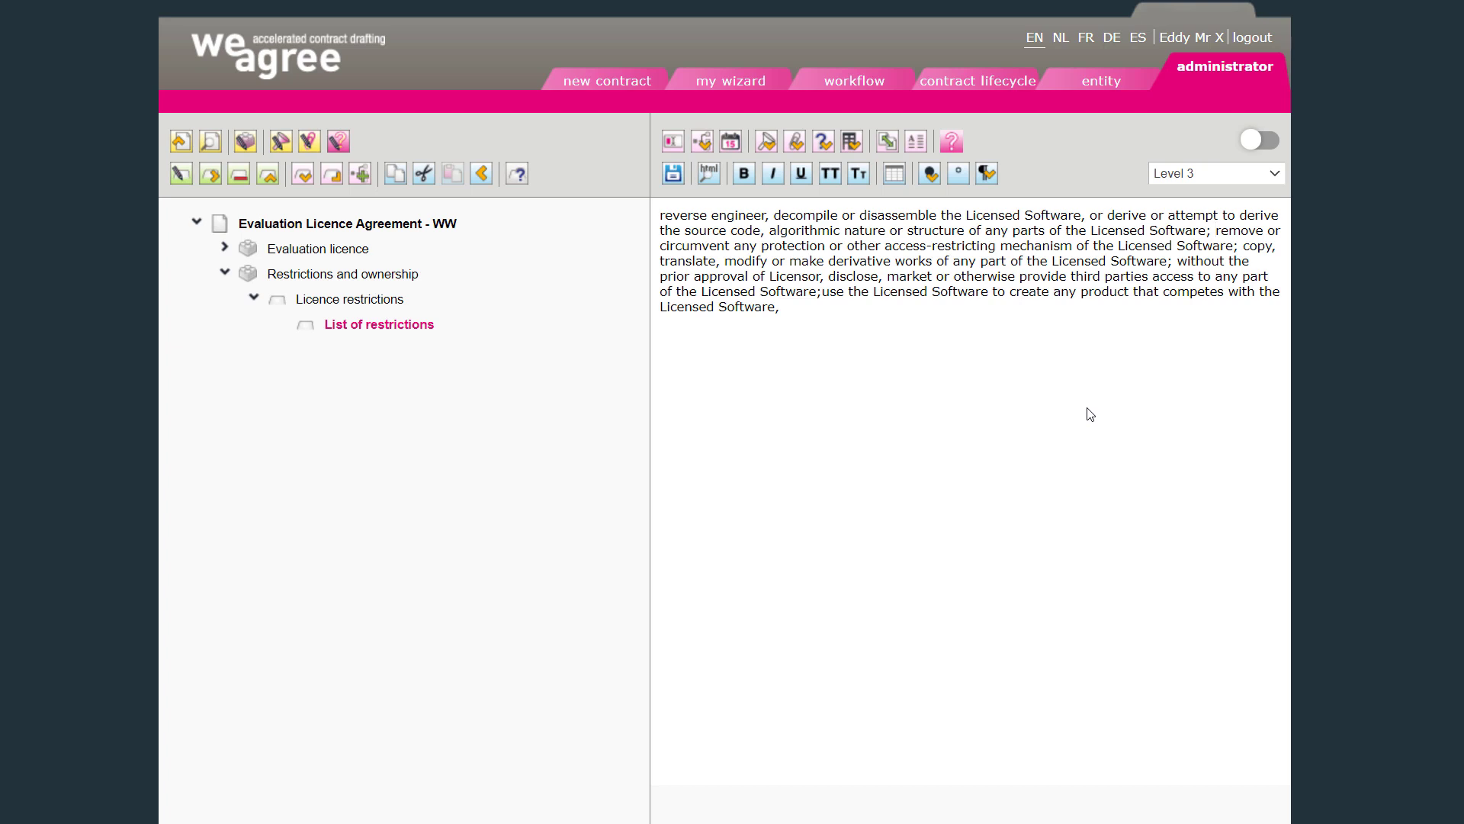
# Separate the five pasted items in the List of restrictions clause with [EOL] line-break codes, removing the spaces between them, and save the clause.
pyautogui.press('BackSpace')
pyautogui.click(986, 176)
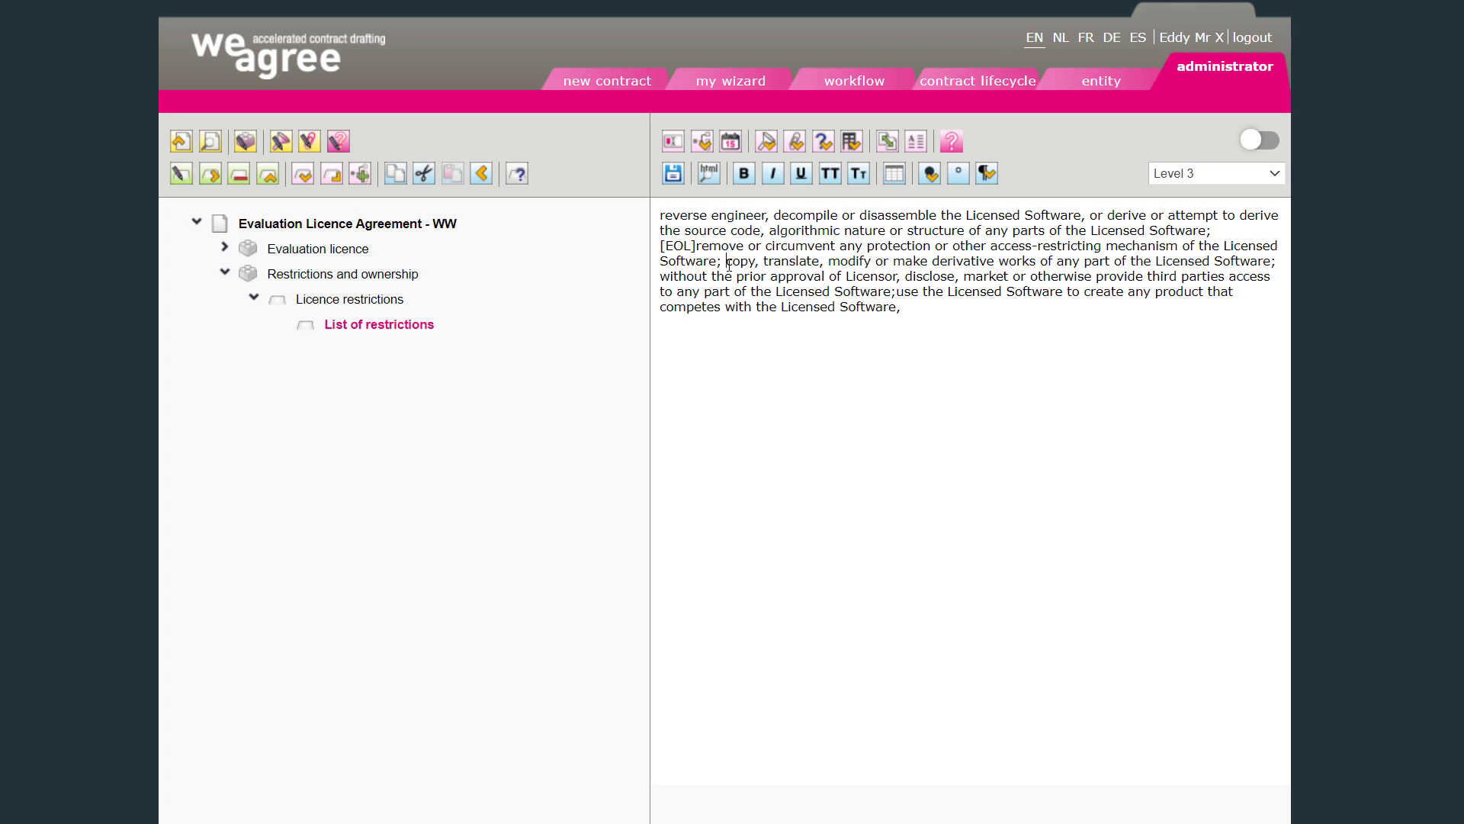
pyautogui.press('BackSpace')
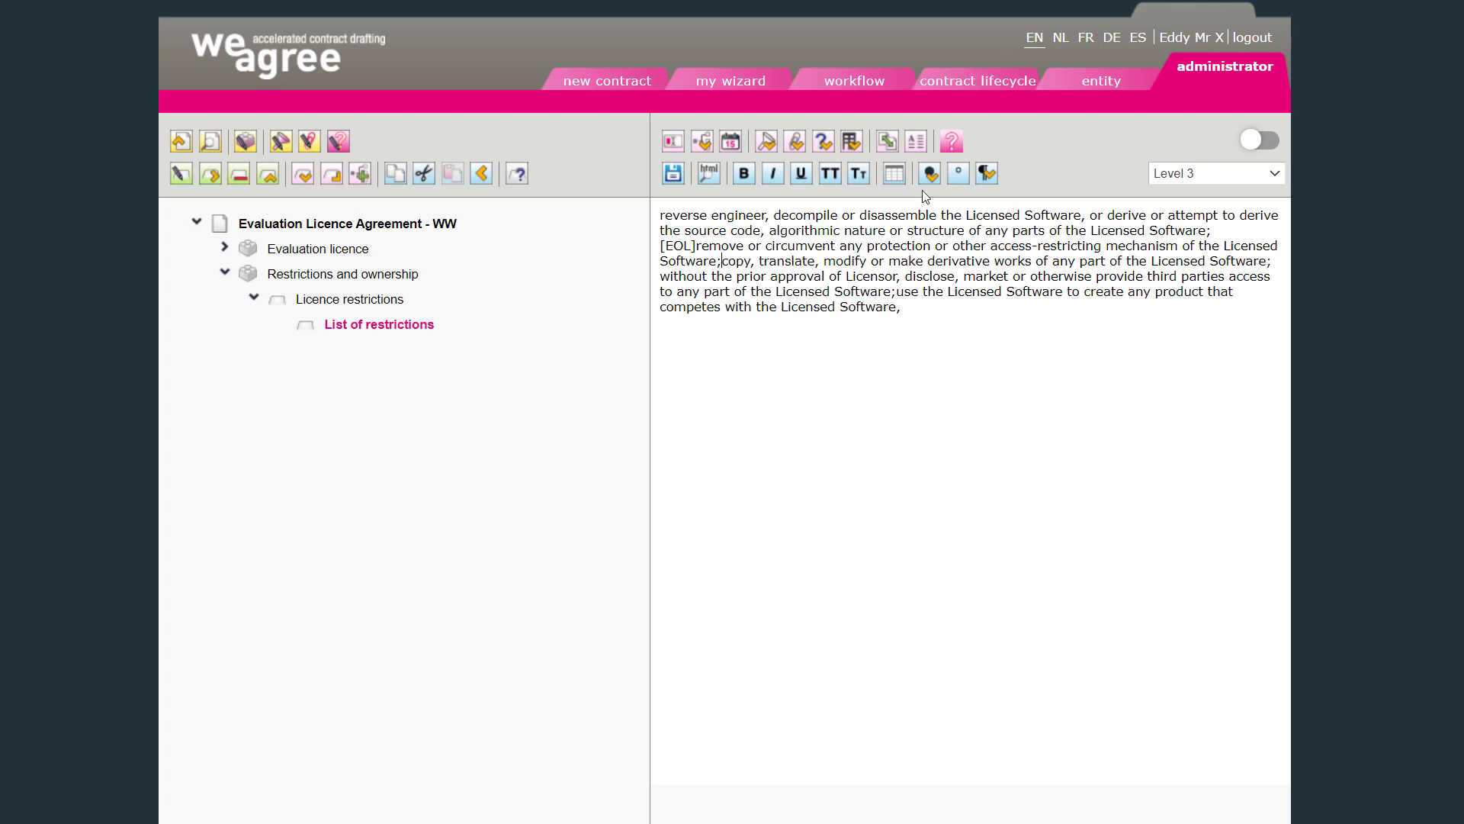
pyautogui.click(986, 173)
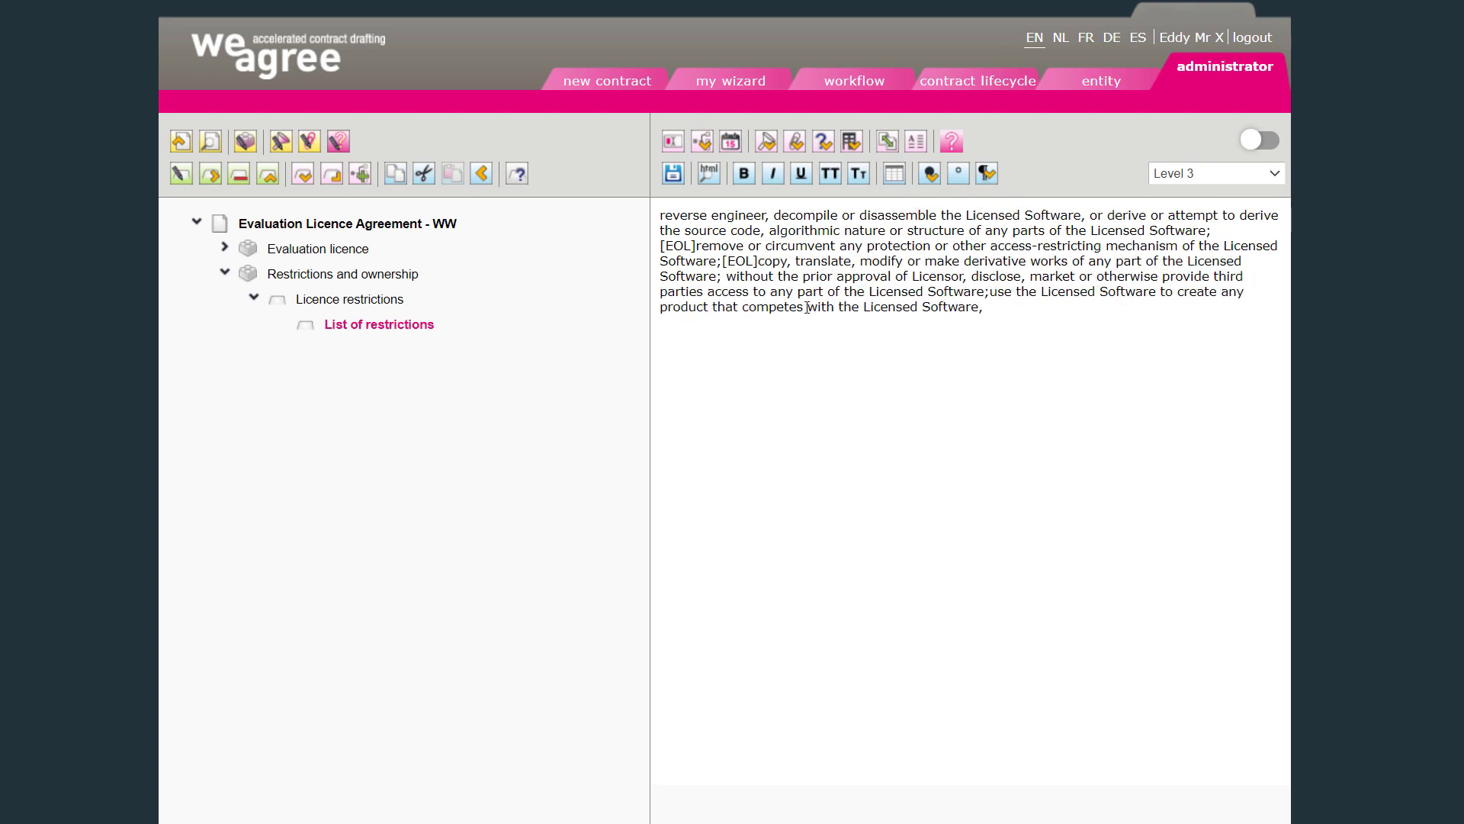
pyautogui.click(728, 280)
pyautogui.press('BackSpace')
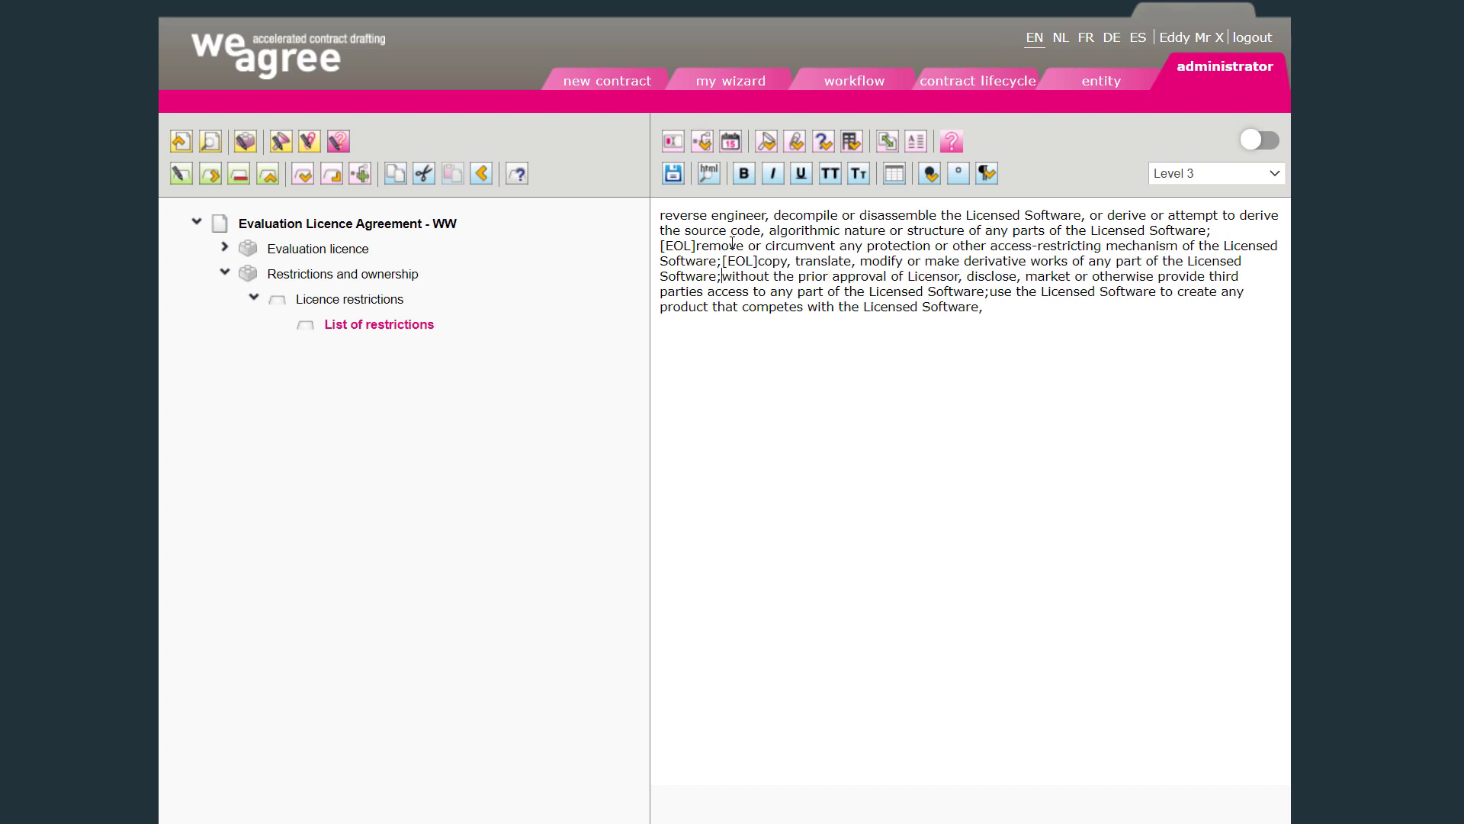
pyautogui.click(986, 174)
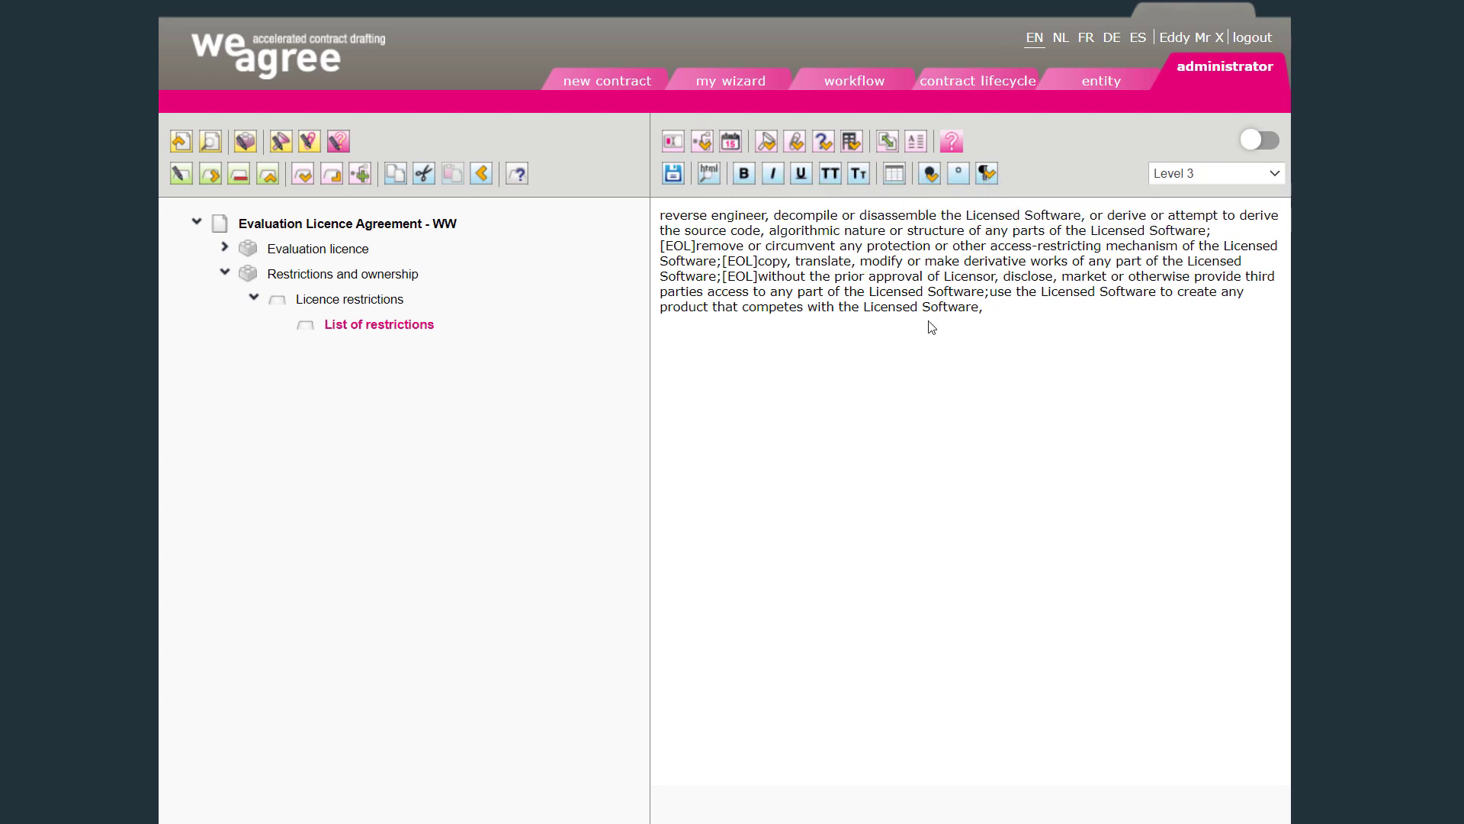
pyautogui.click(989, 293)
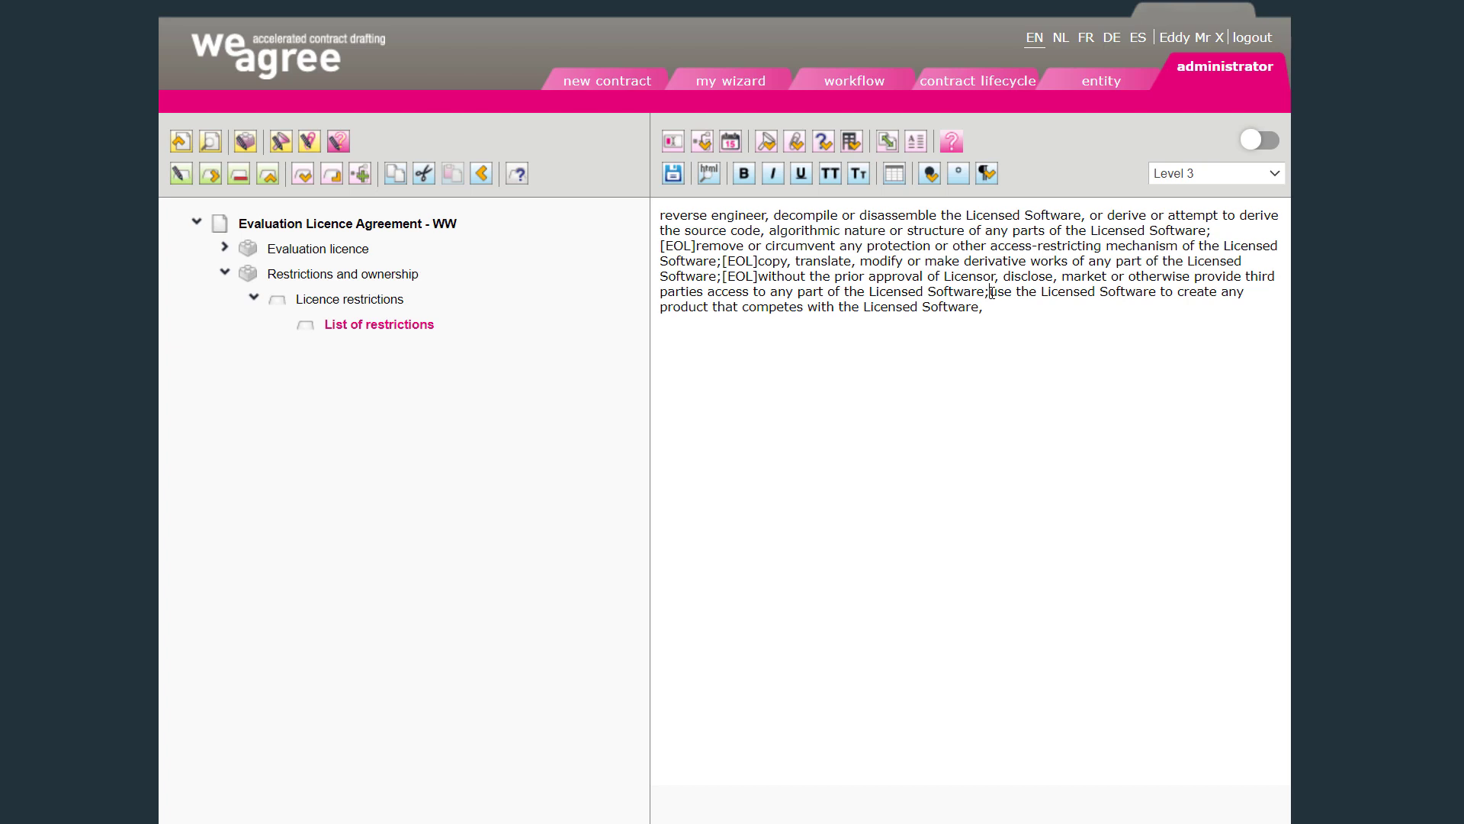
pyautogui.click(986, 174)
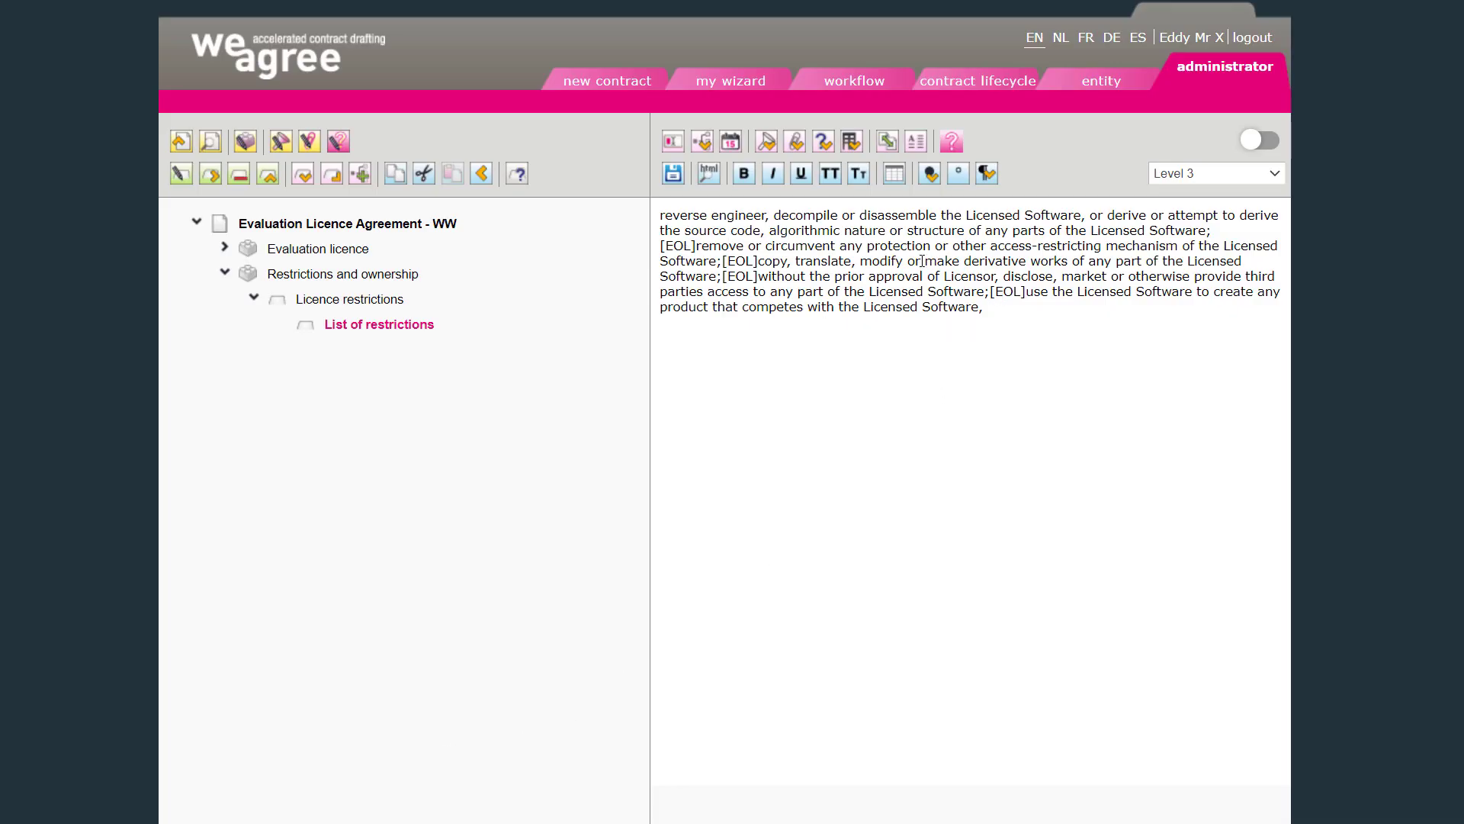
pyautogui.click(1026, 325)
pyautogui.click(674, 174)
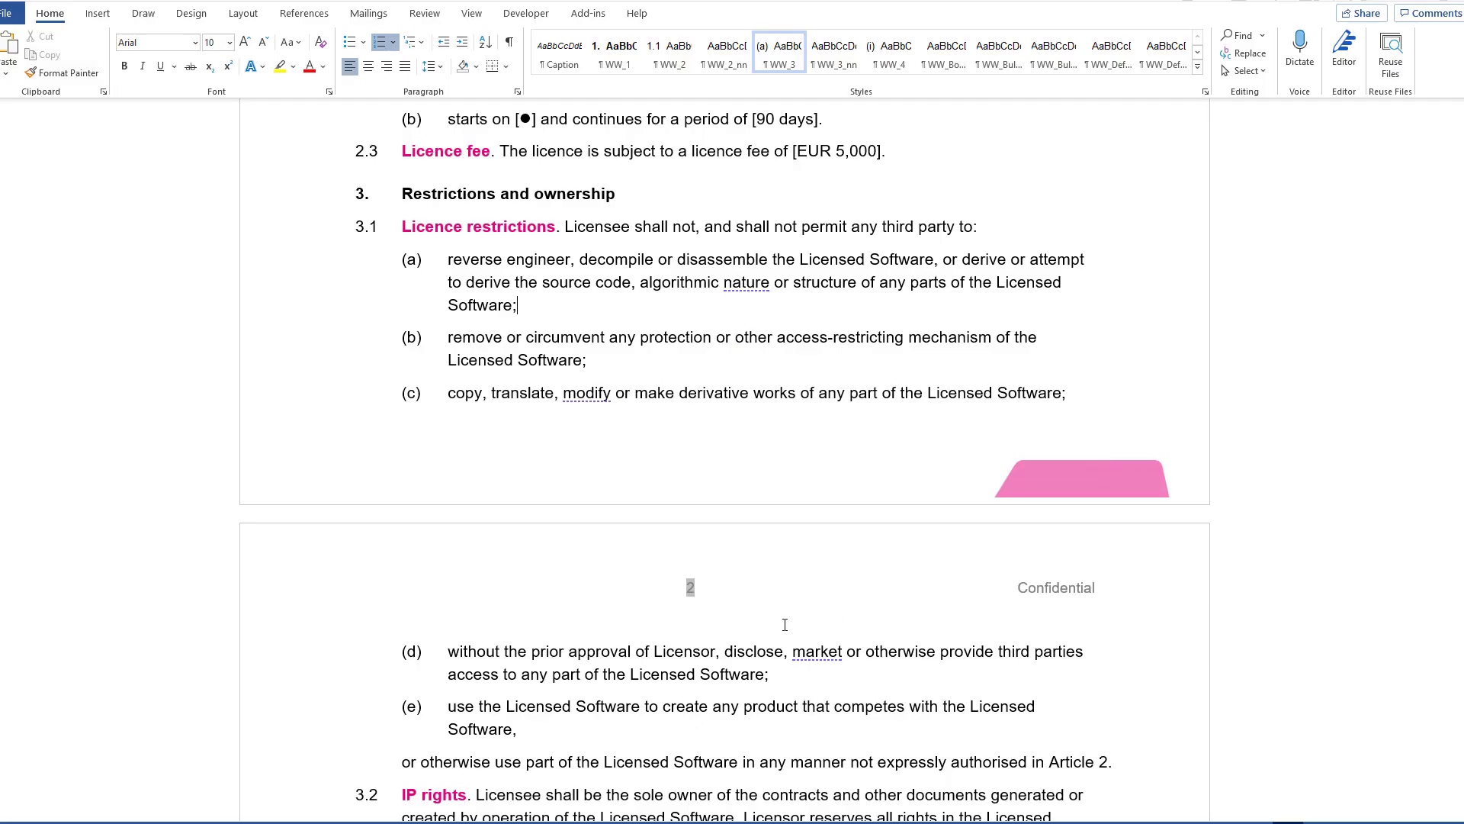
# Copy the closing phrase "or otherwise use part of the Licensed Software in any manner not expressly authorised in Article 2." from subclause 3.1 in Word.
pyautogui.scroll(-5, 657, 617)
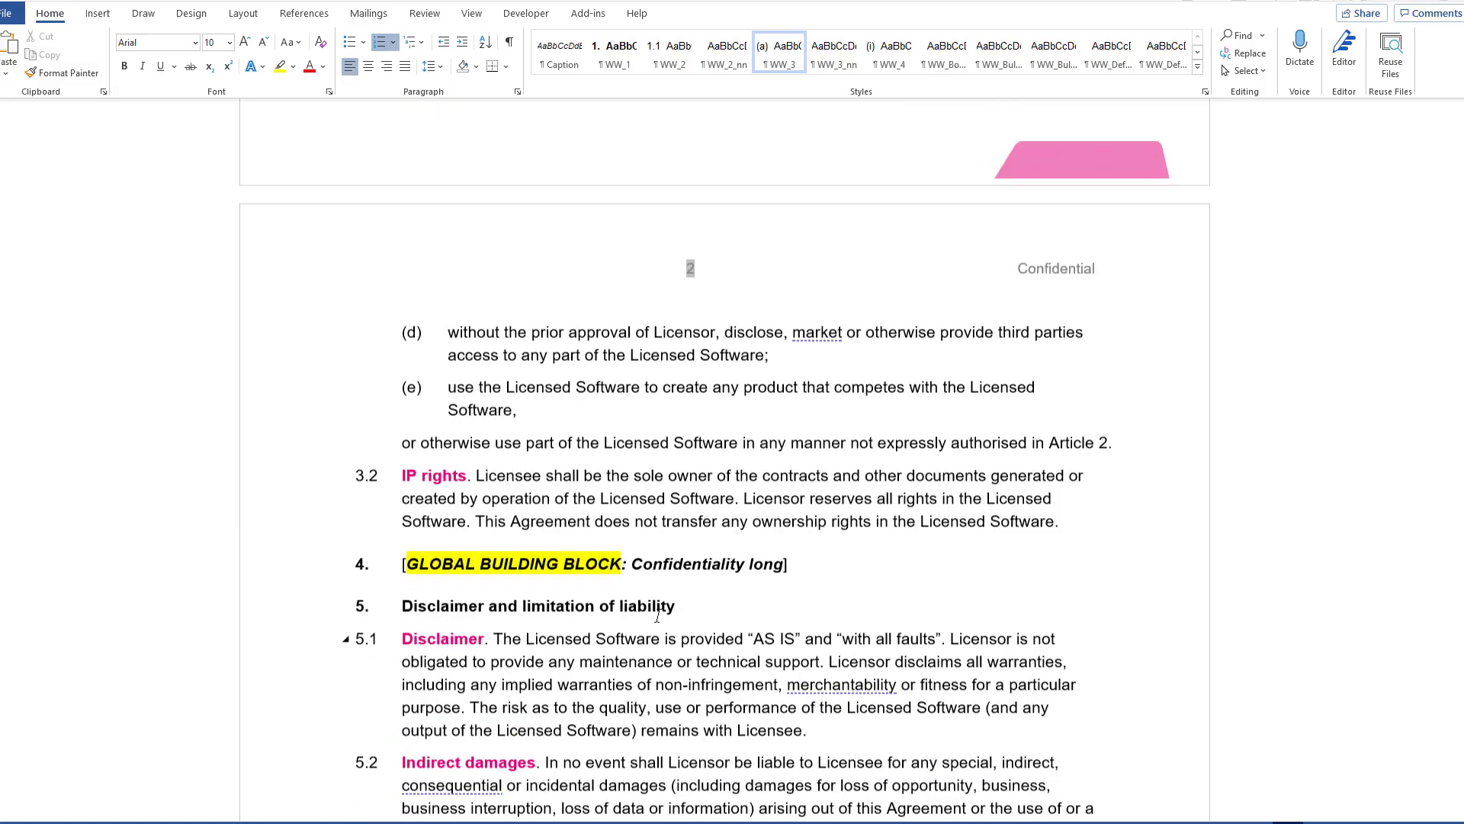
pyautogui.moveTo(402, 418); pyautogui.dragTo(1125, 419)
pyautogui.hotkey('shift', 'Left')
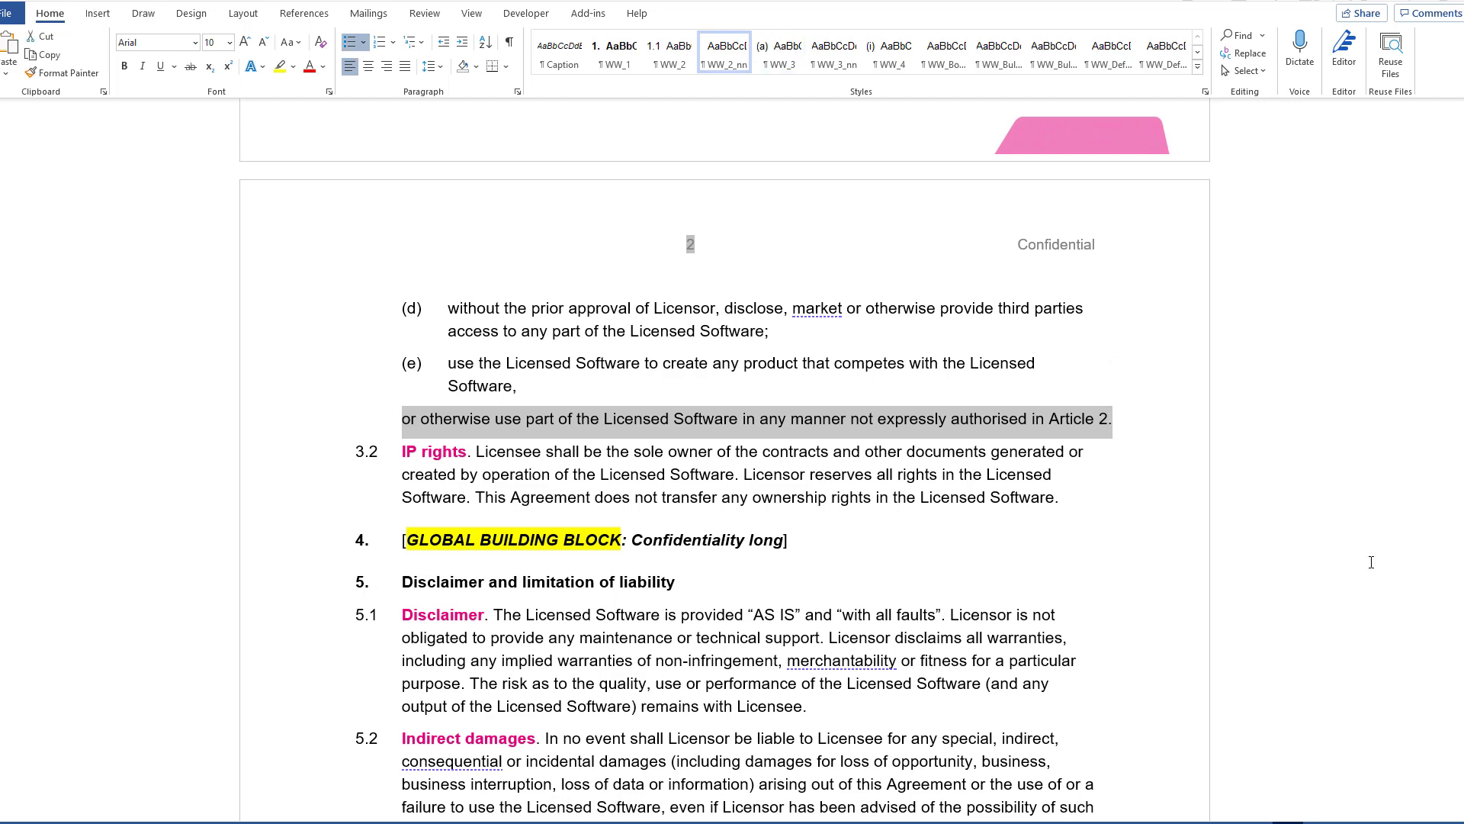
# Examine the full extent of subclause 3.1 in Word, from its introduction to the unnumbered closing phrase after item (e).
pyautogui.scroll(3, 556, 314)
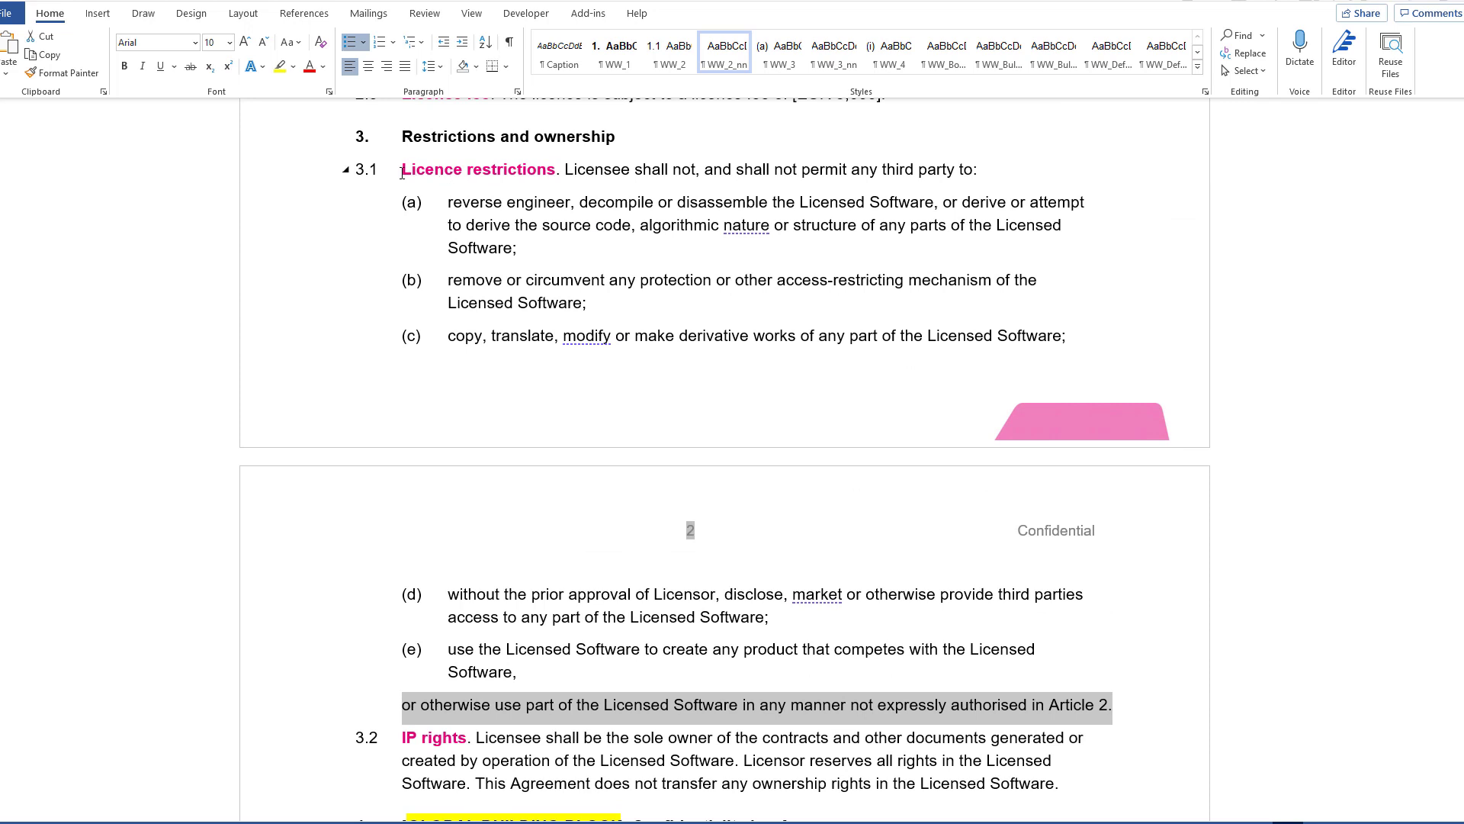
pyautogui.moveTo(402, 171); pyautogui.dragTo(1154, 697)
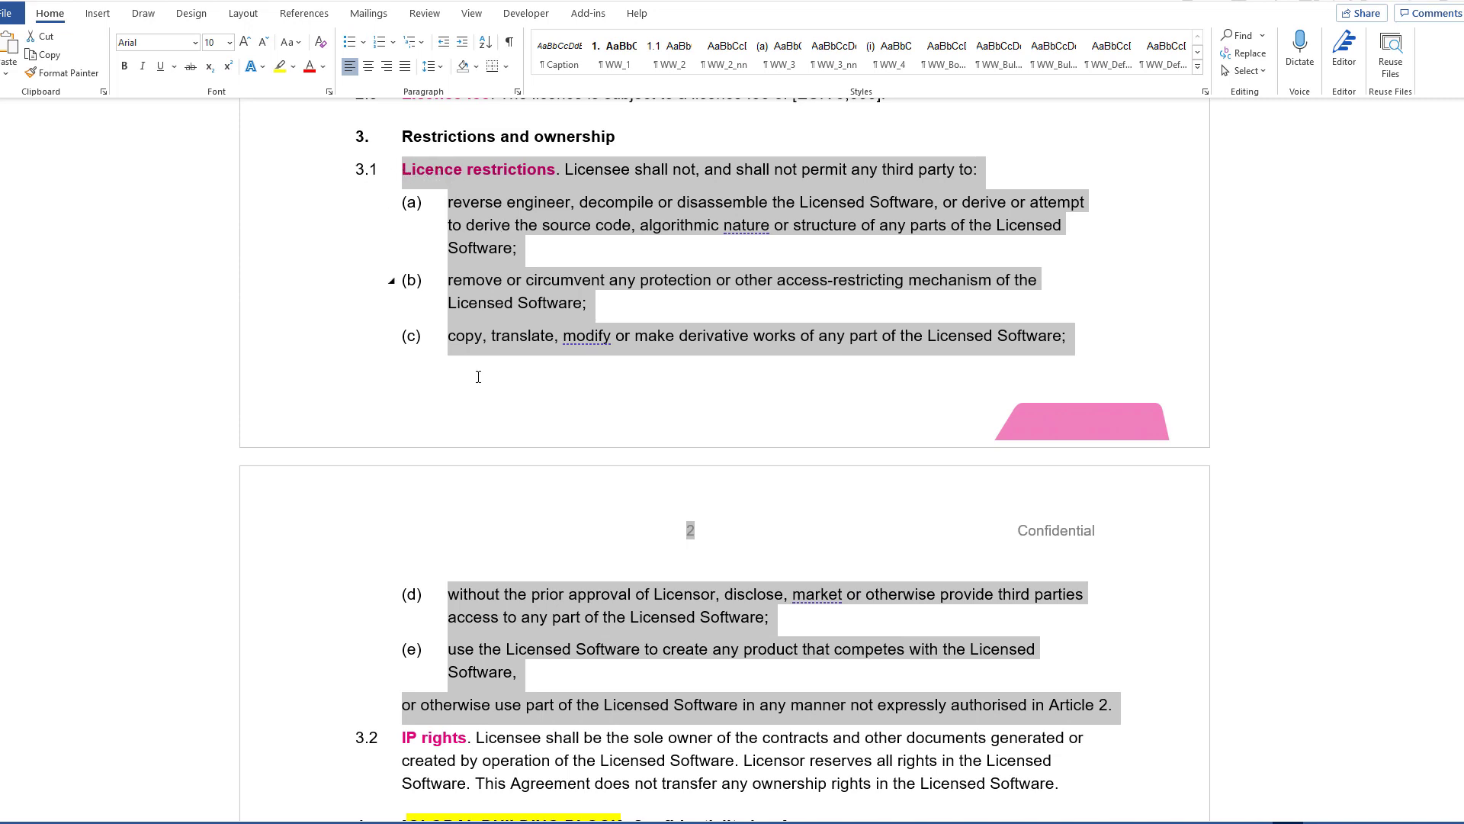
pyautogui.click(366, 174)
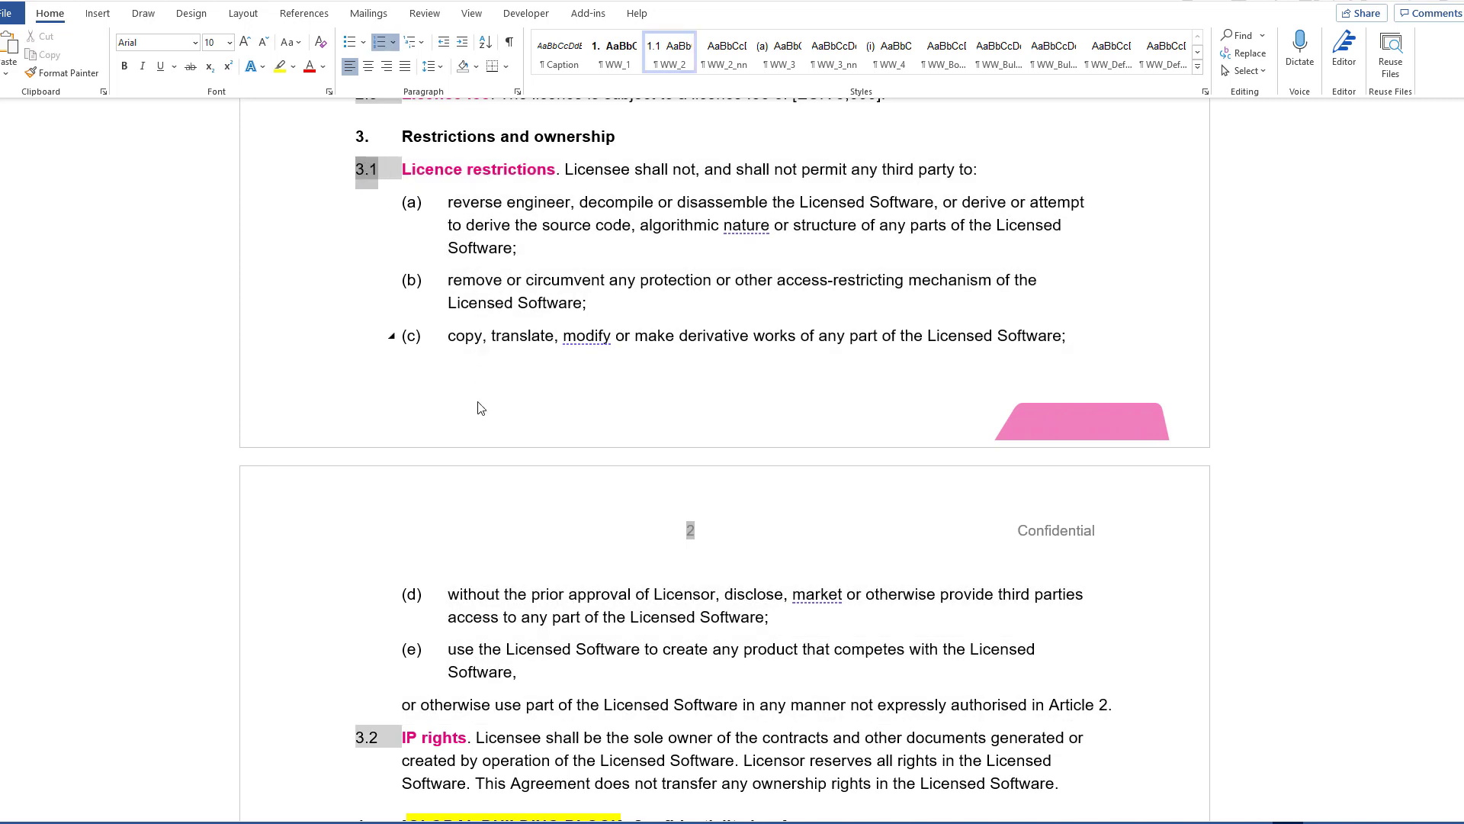
pyautogui.click(404, 705)
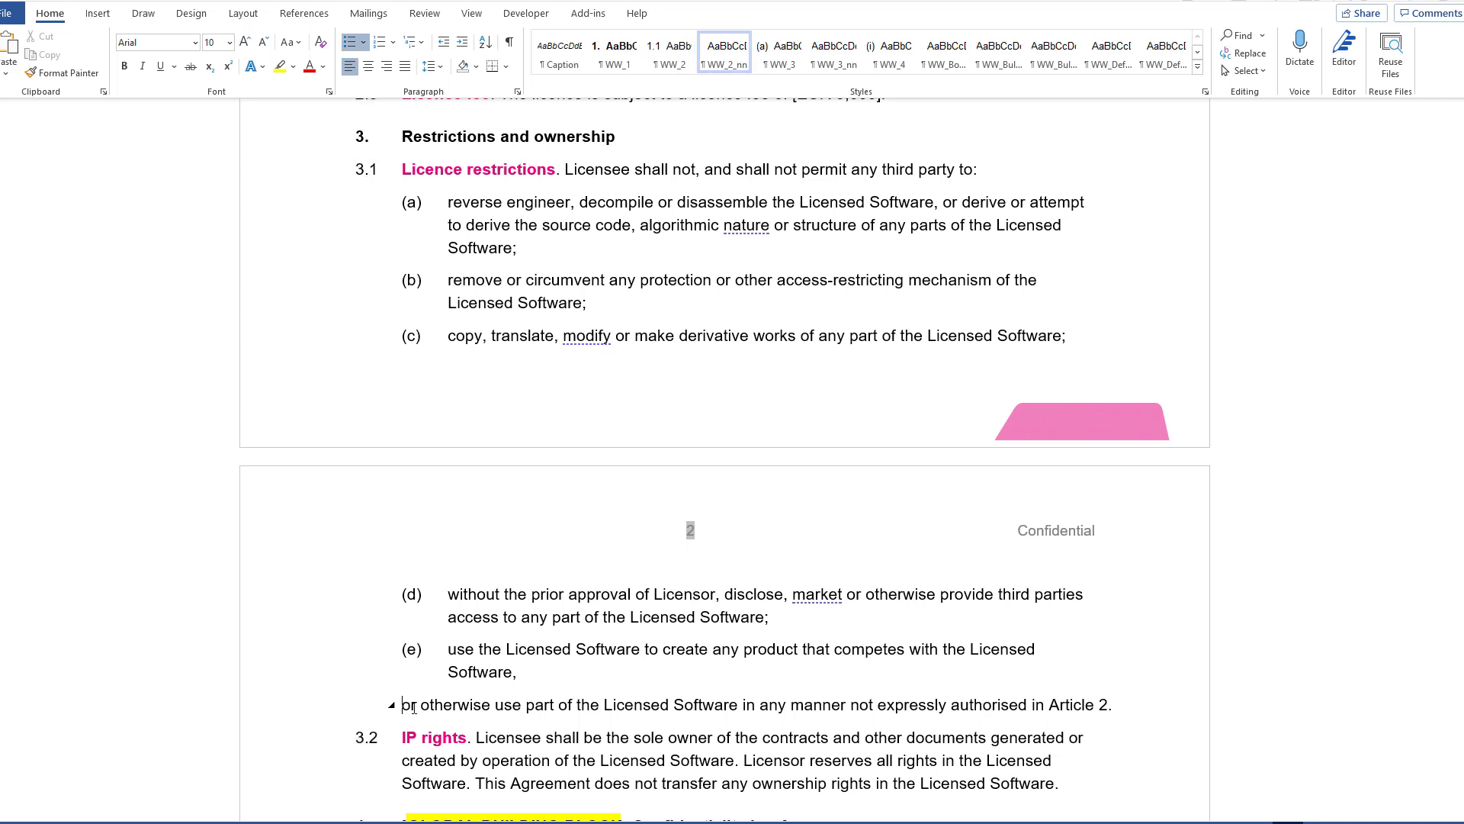
pyautogui.scroll(-1, 500, 692)
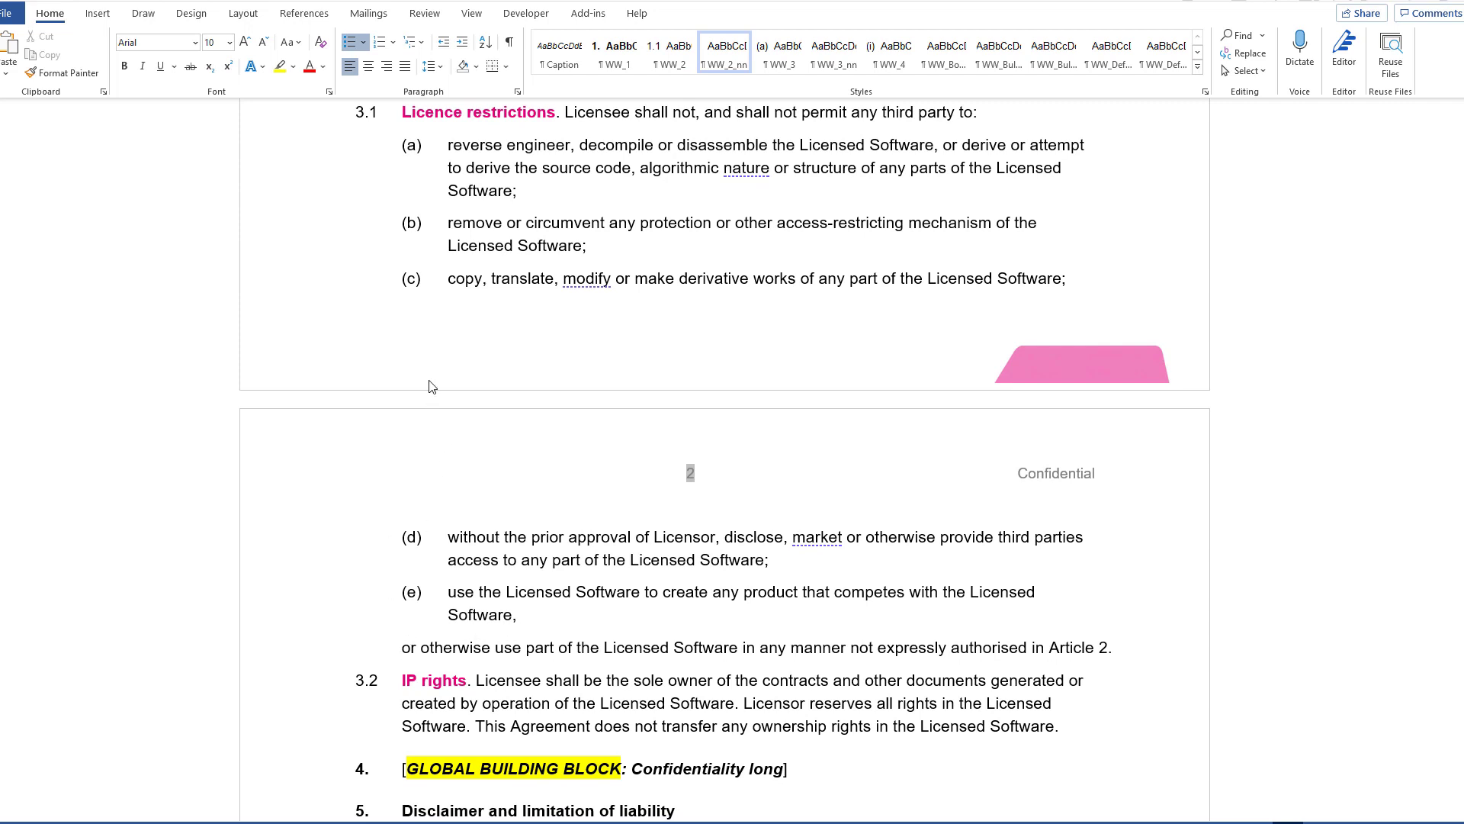
pyautogui.moveTo(402, 112); pyautogui.dragTo(1153, 652)
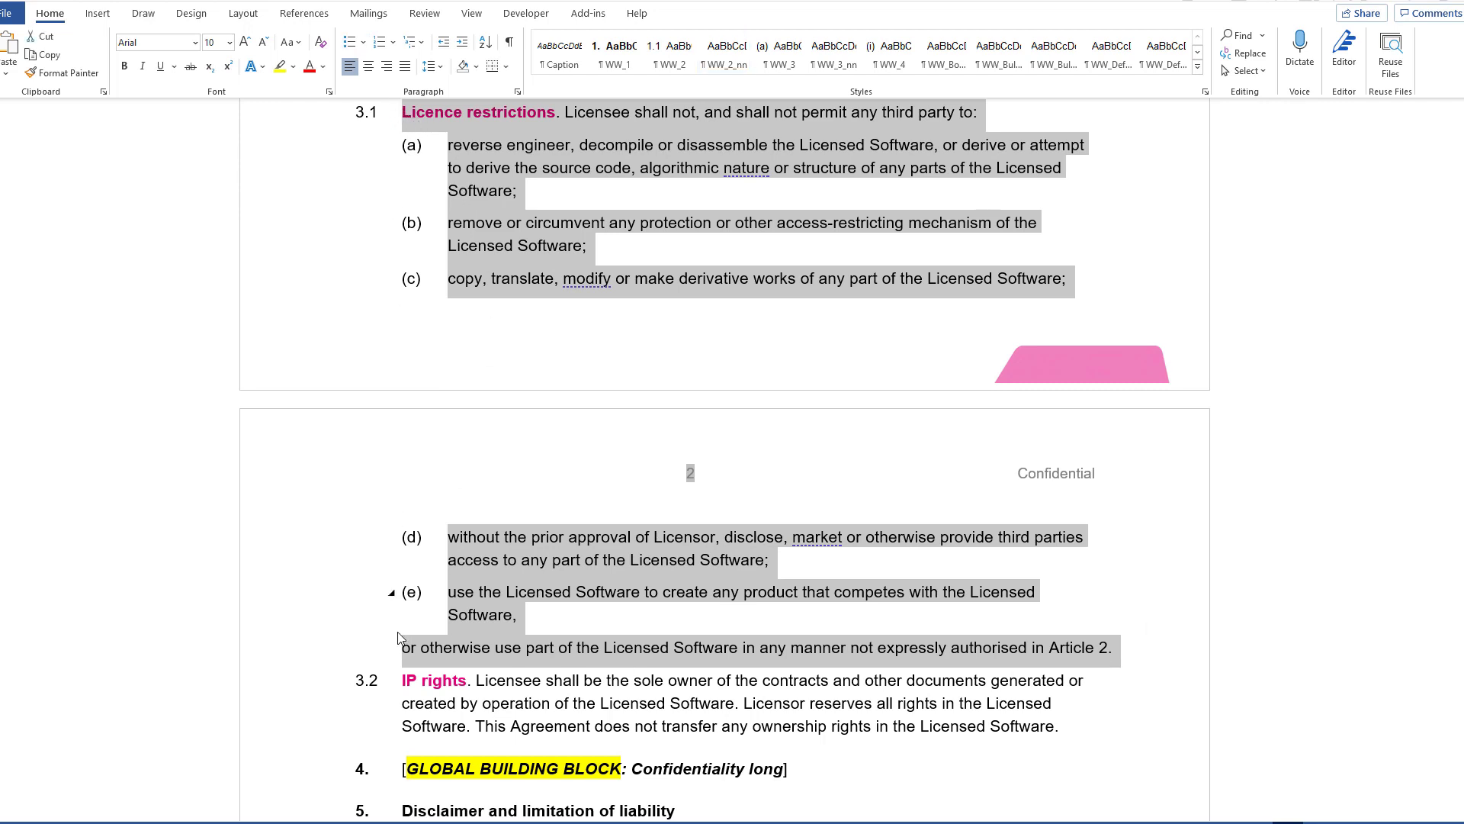
pyautogui.scroll(1, 430, 578)
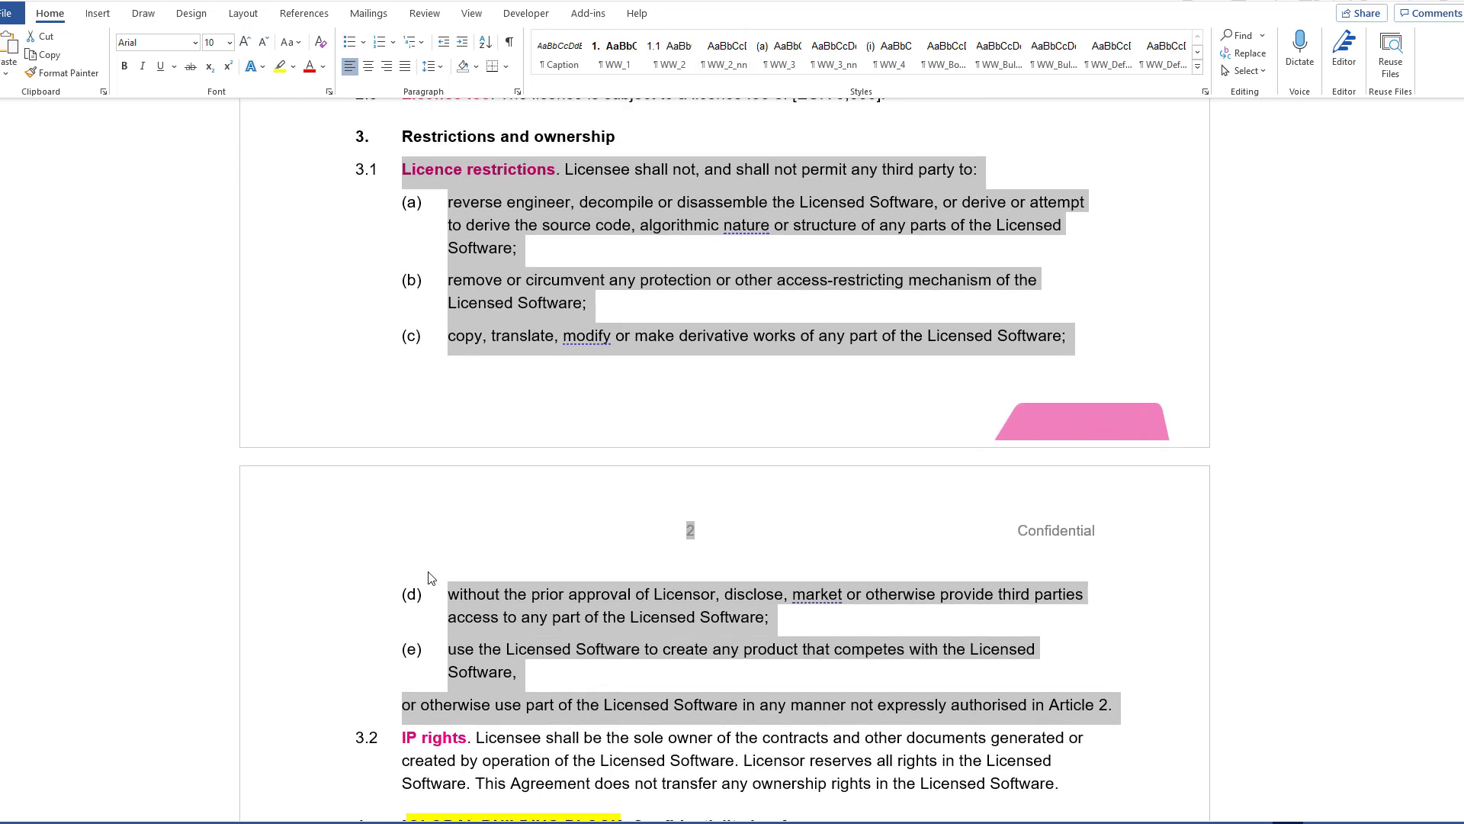
pyautogui.click(428, 577)
# Back in Weagree, insert an indented clause named "Or otherwise..." under Licence restrictions, fill it with the copied closing phrase and save.
pyautogui.hotkey('alt', 'Tab')
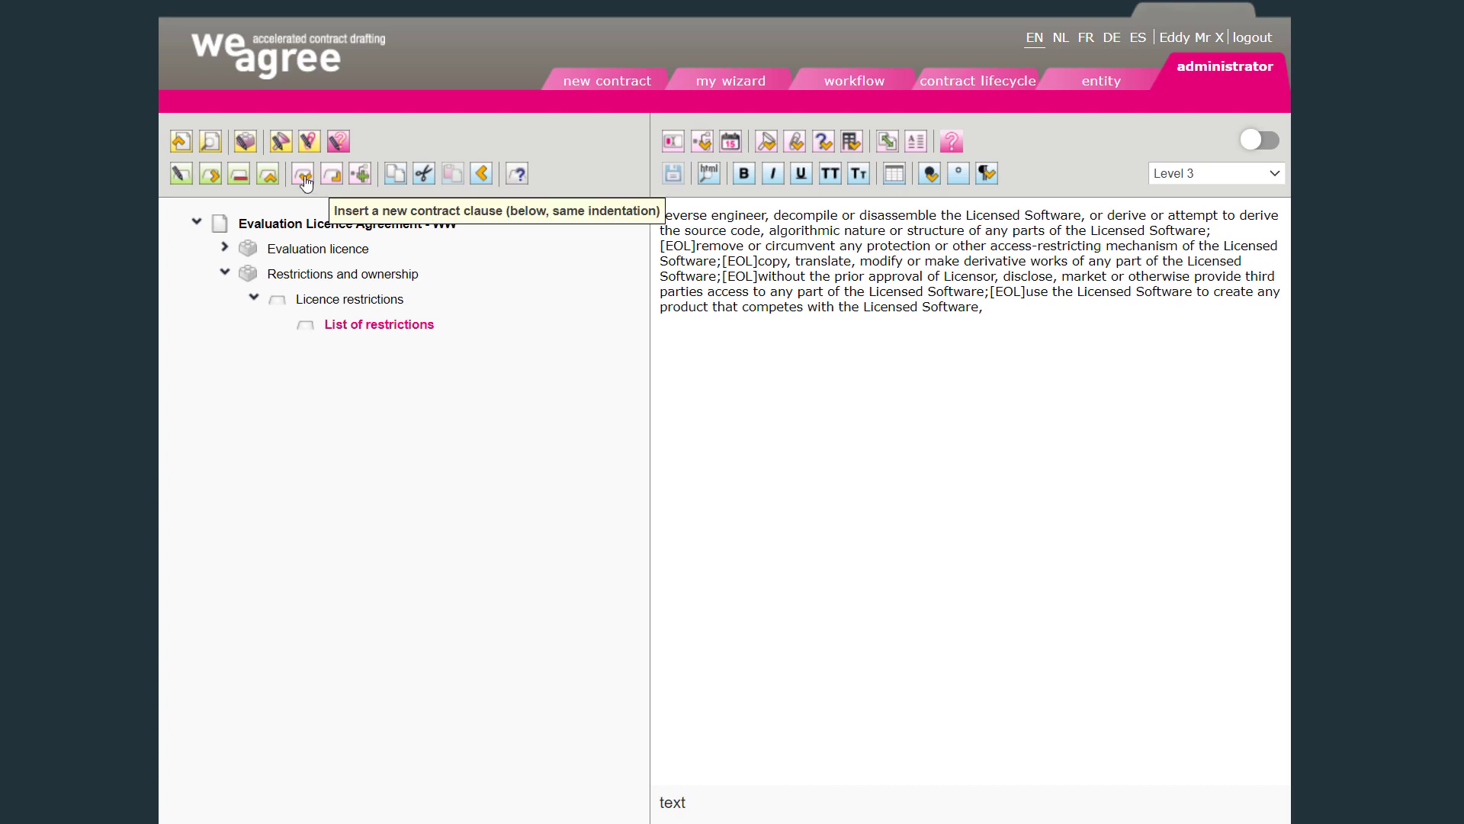
pyautogui.click(305, 301)
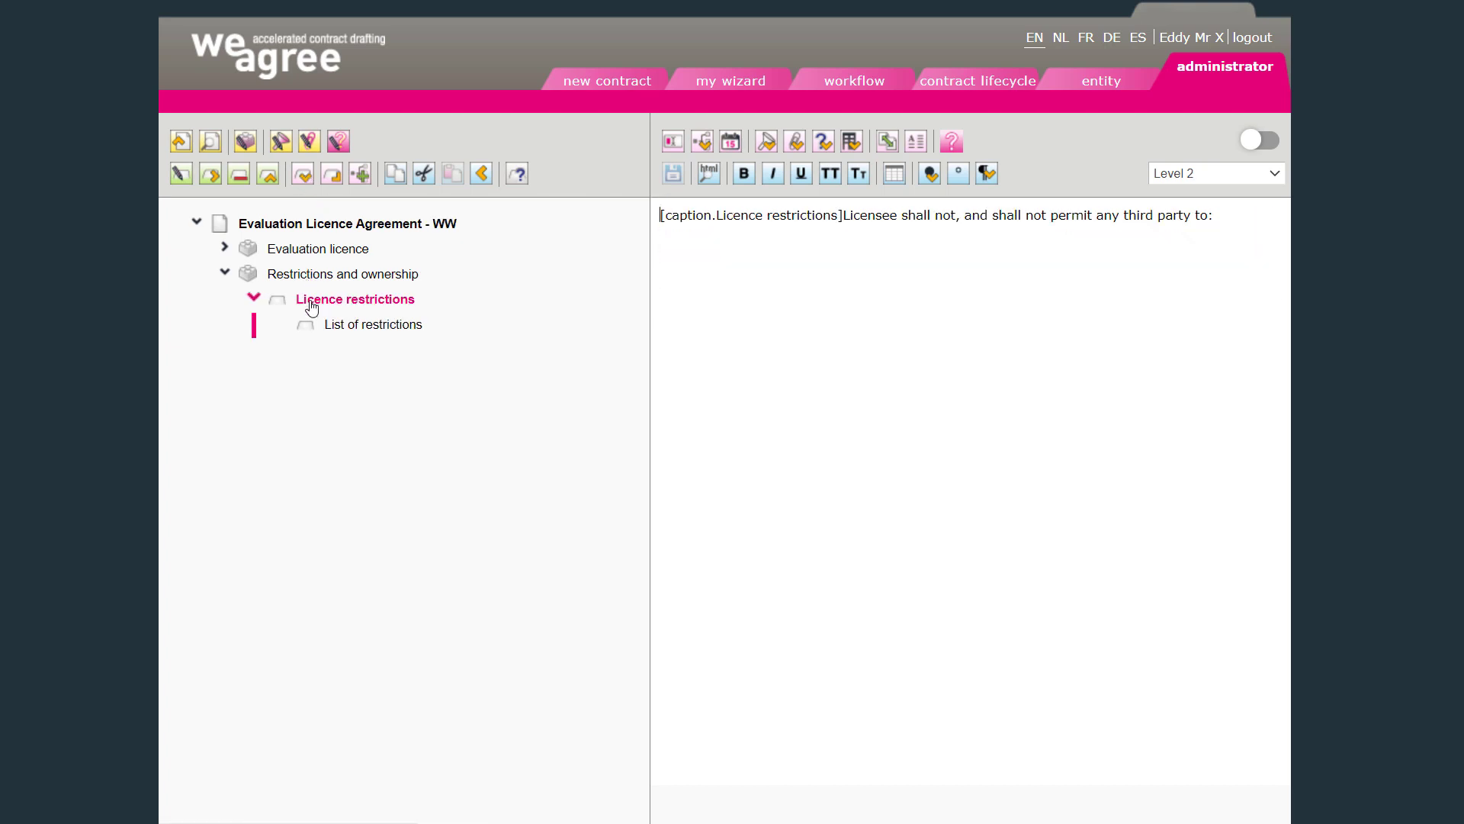
pyautogui.click(332, 175)
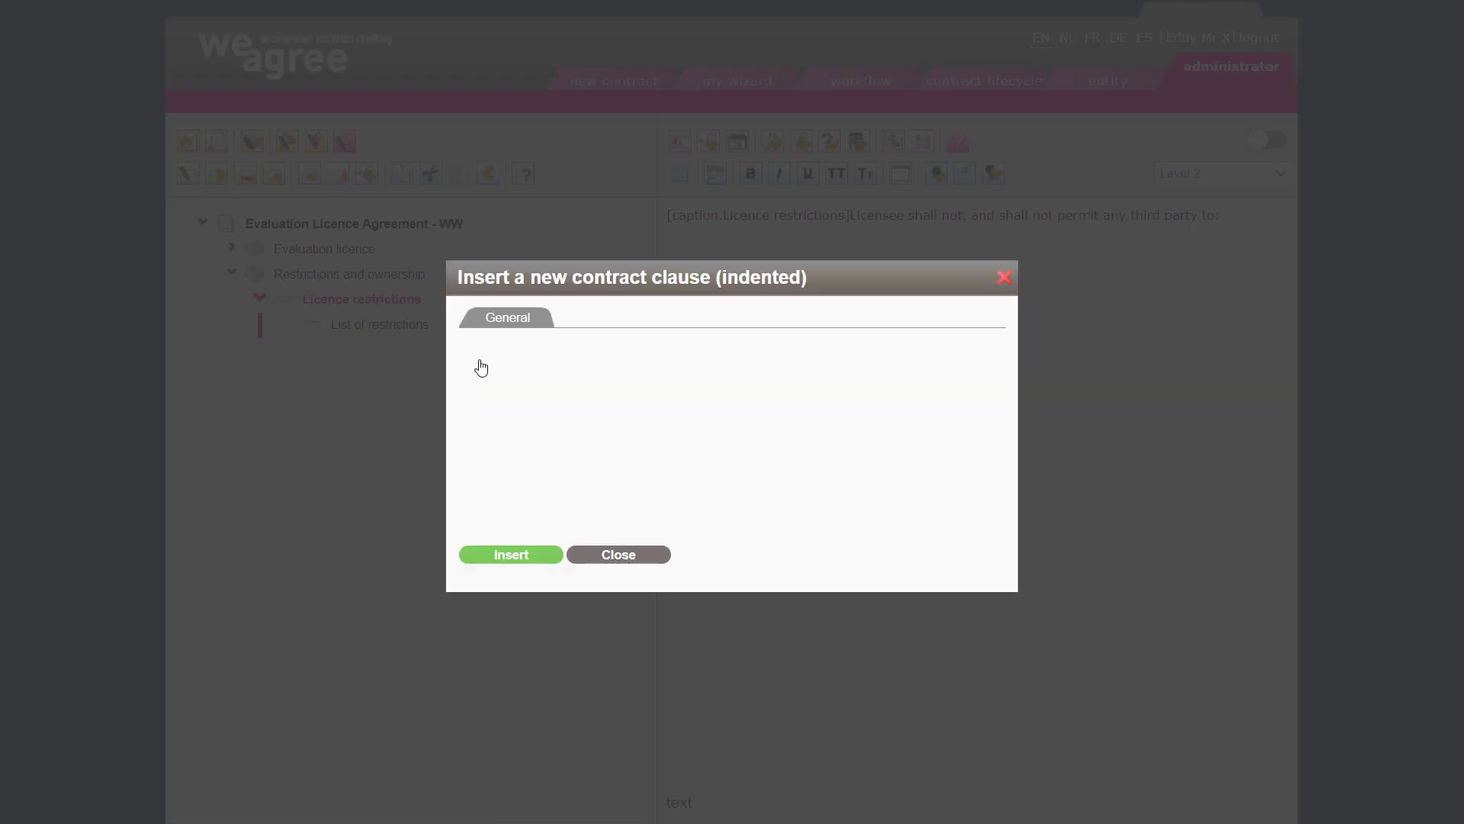
pyautogui.write('Or otherwise')
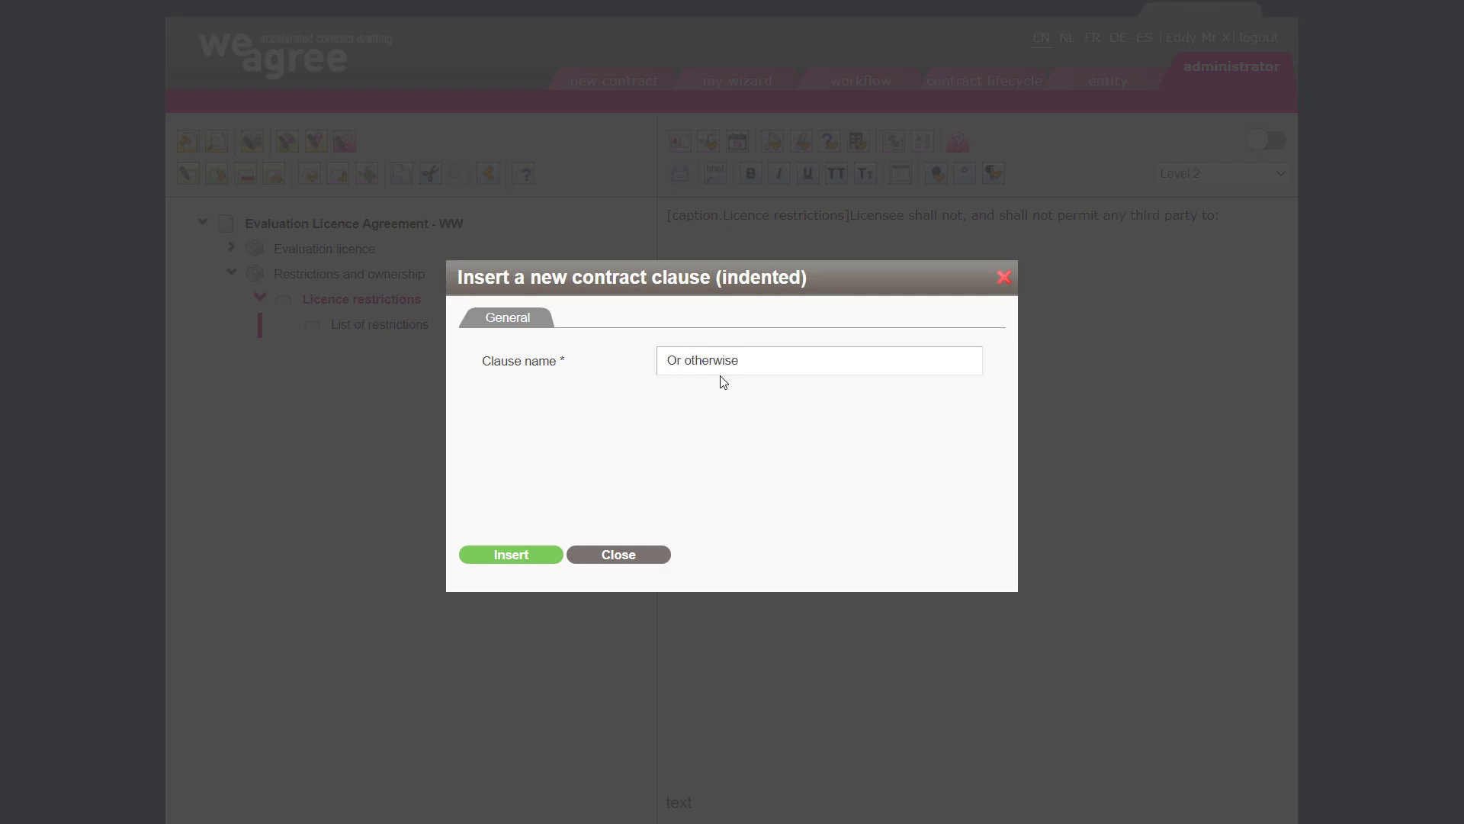
pyautogui.write('...')
pyautogui.press('Return')
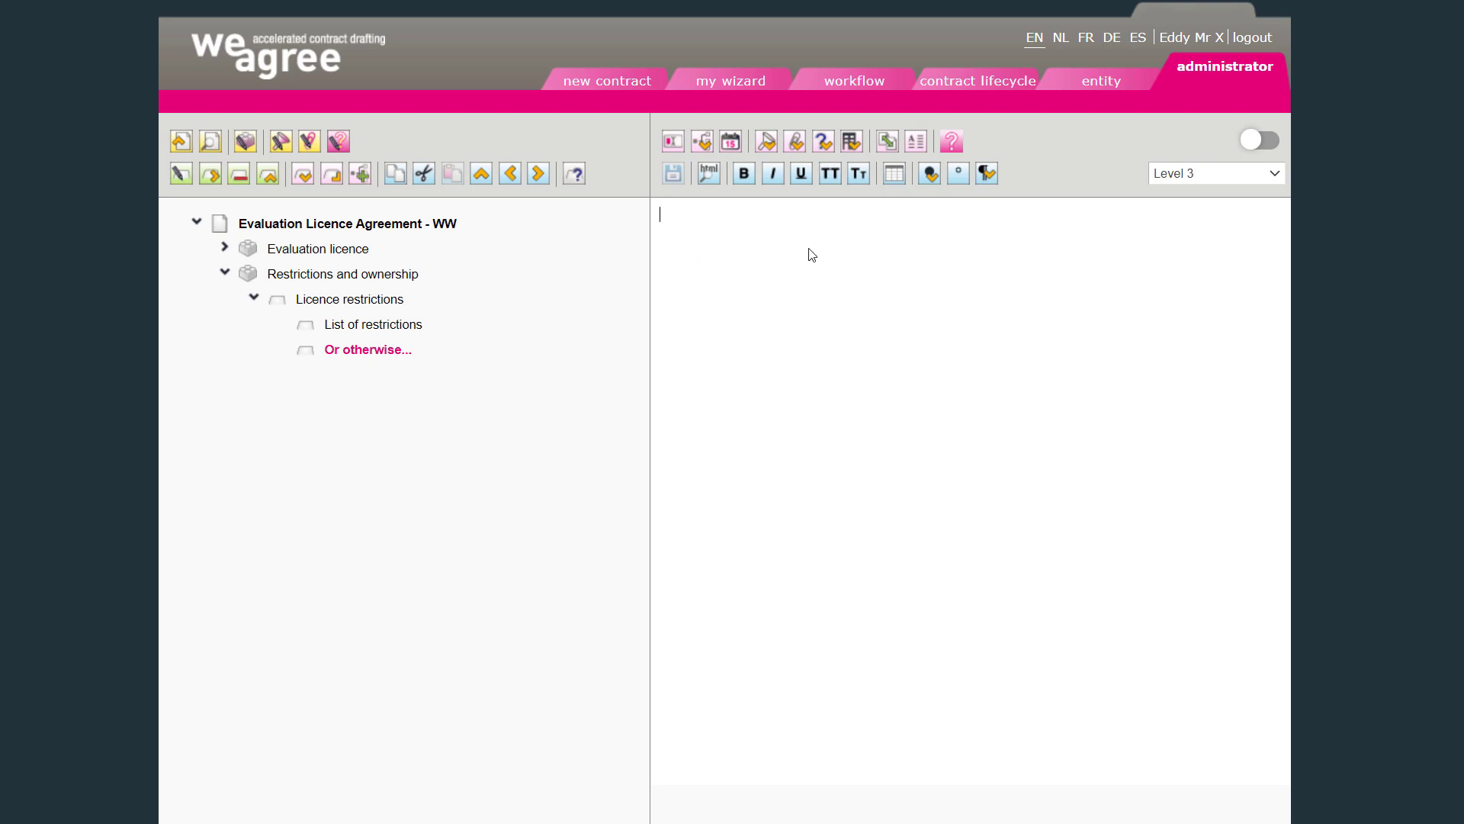
pyautogui.write('or otherwise use part of the Licensed Software in any manner not expressly authorised in Article 2.')
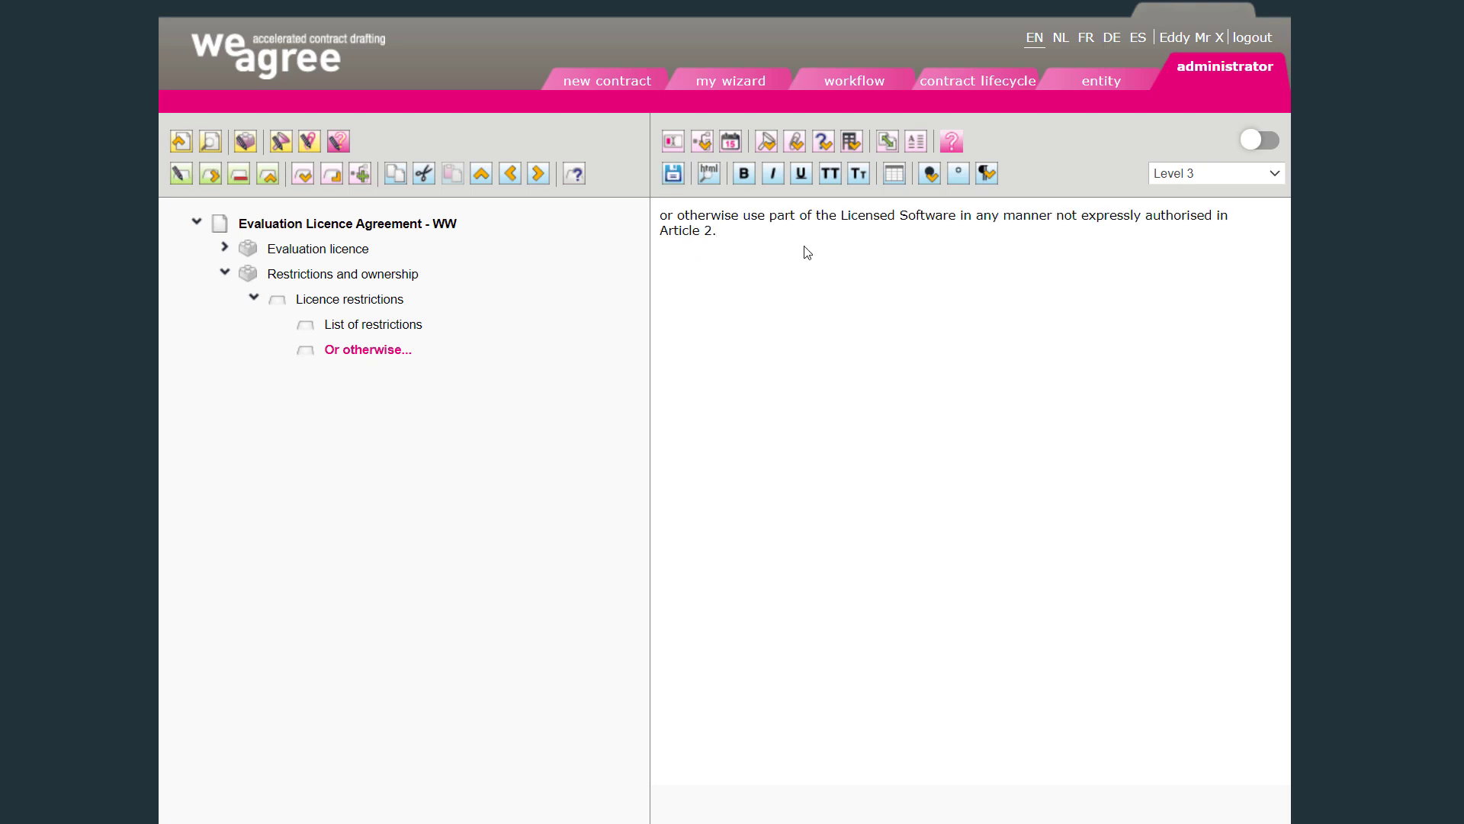
pyautogui.click(675, 175)
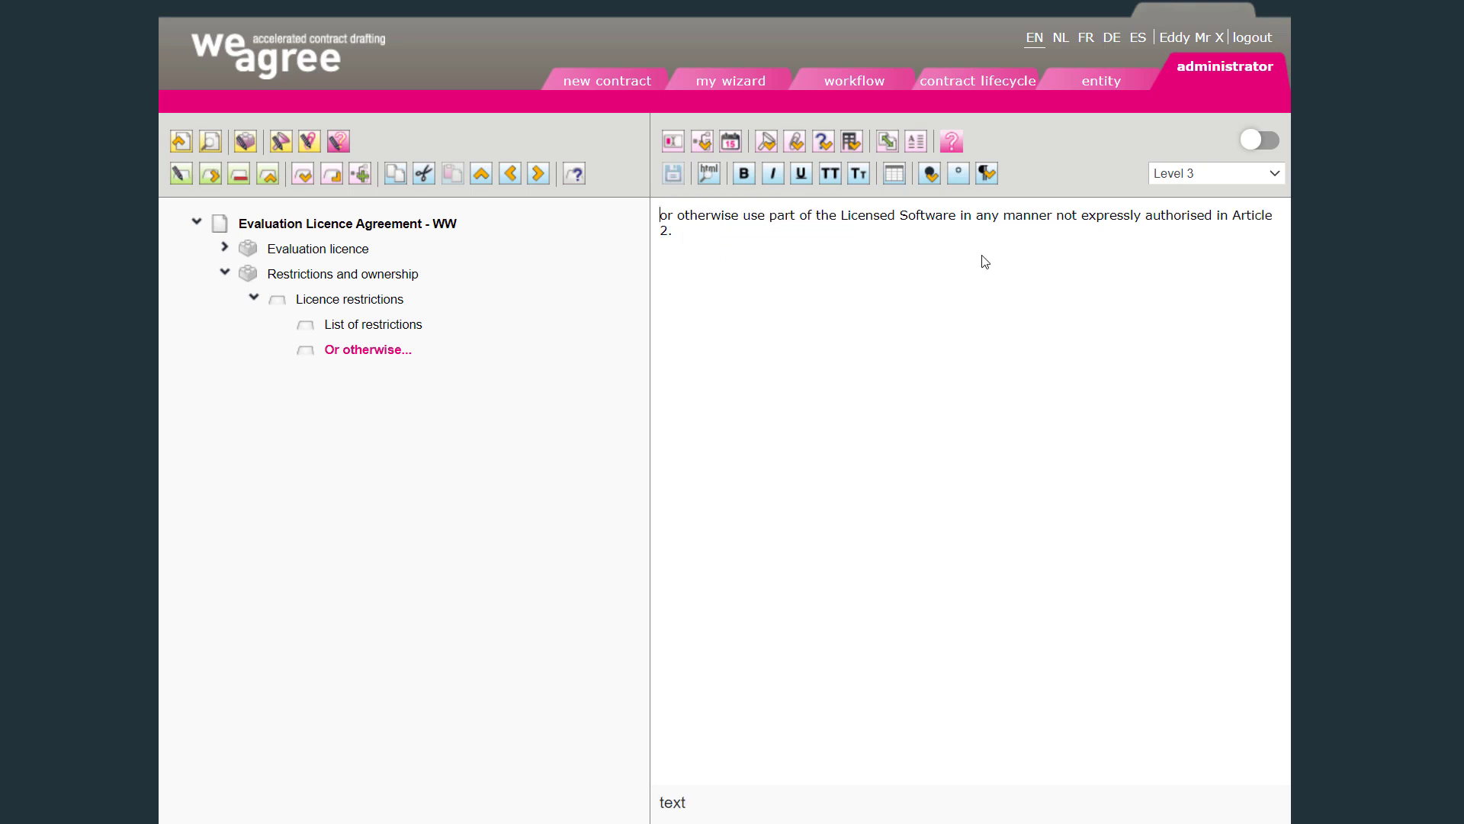
# Set the numbering style of the "Or otherwise..." clause to "Level 2 - no numbering" and save it.
pyautogui.click(1178, 177)
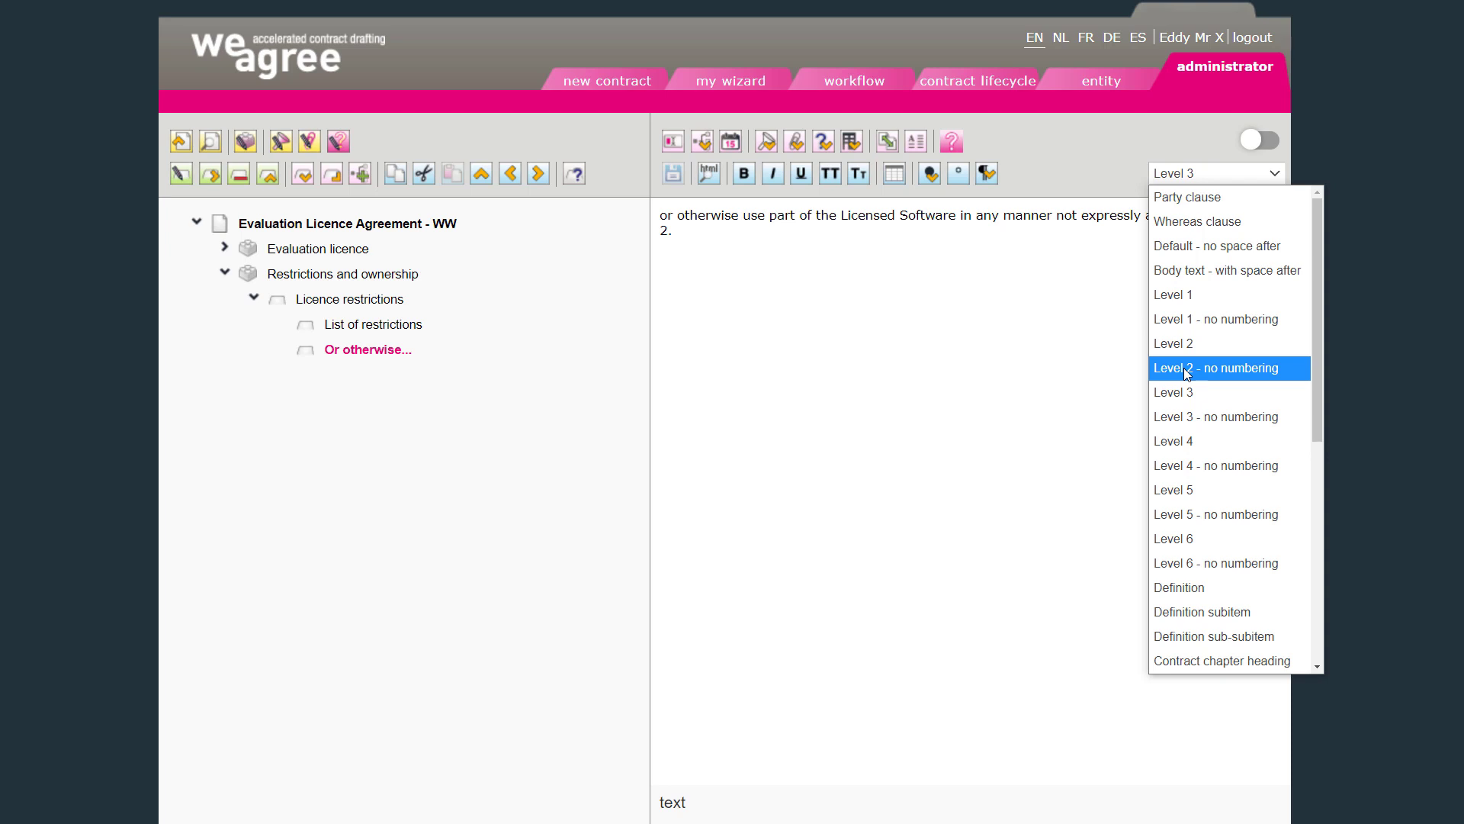
pyautogui.click(1213, 370)
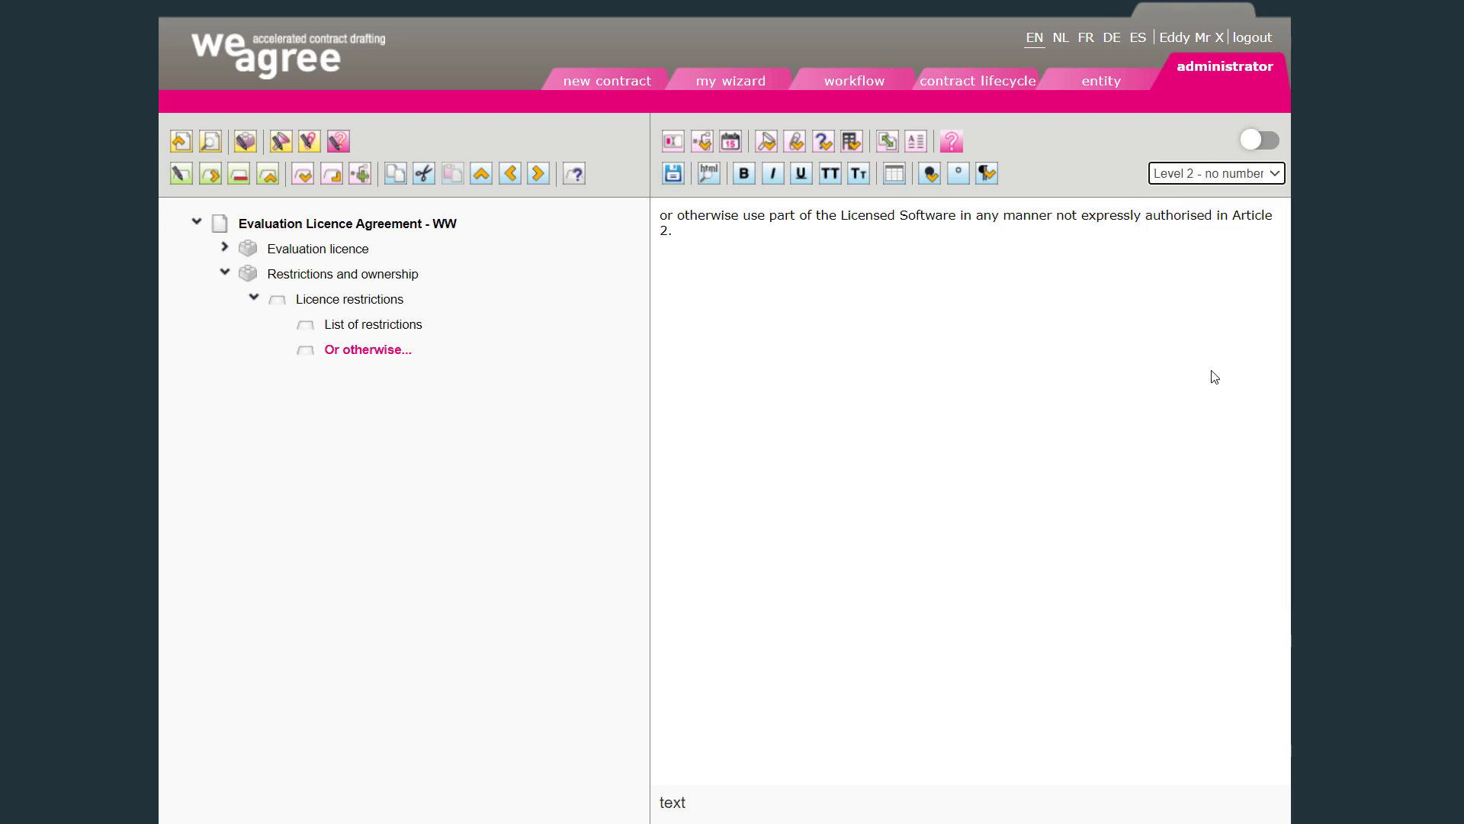
pyautogui.click(672, 174)
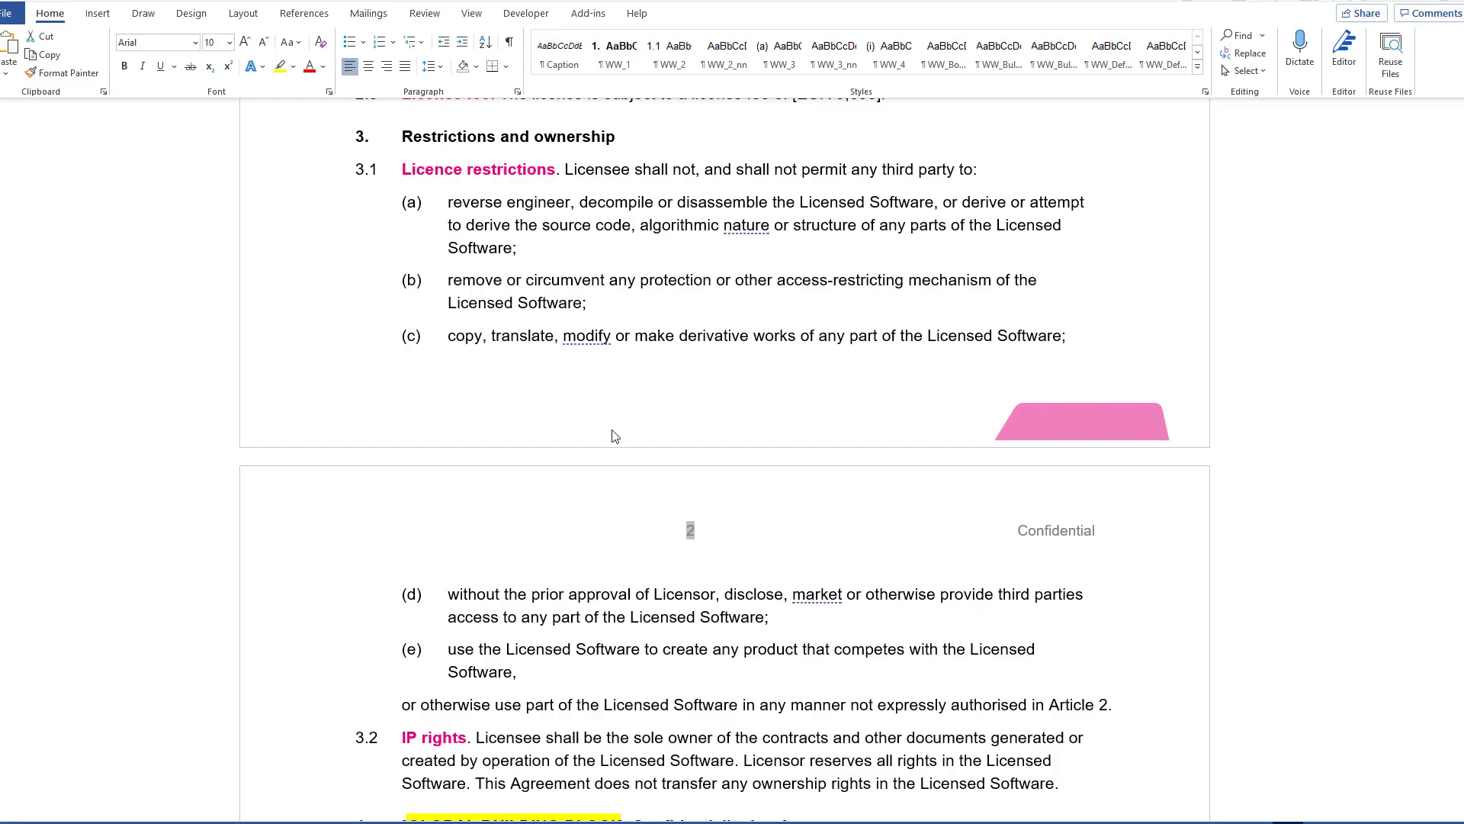
# Switch to Word, try the numbered WW_2 style on the closing phrase of subclause 3.1 and return it to the unnumbered WW_2_nn style.
pyautogui.moveTo(396, 707); pyautogui.dragTo(1129, 703)
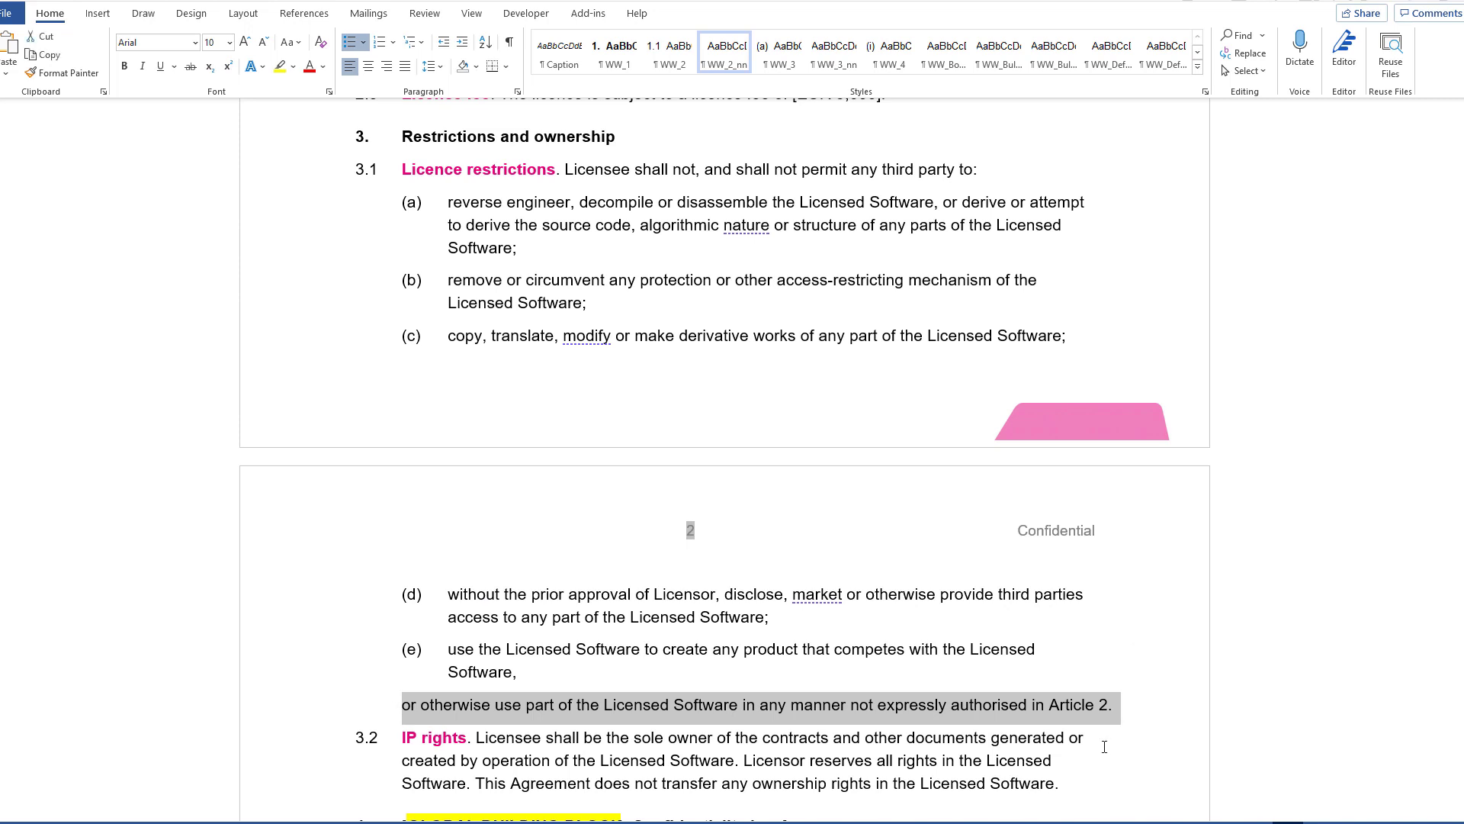
pyautogui.hotkey('alt', '3')
pyautogui.hotkey('alt', '2')
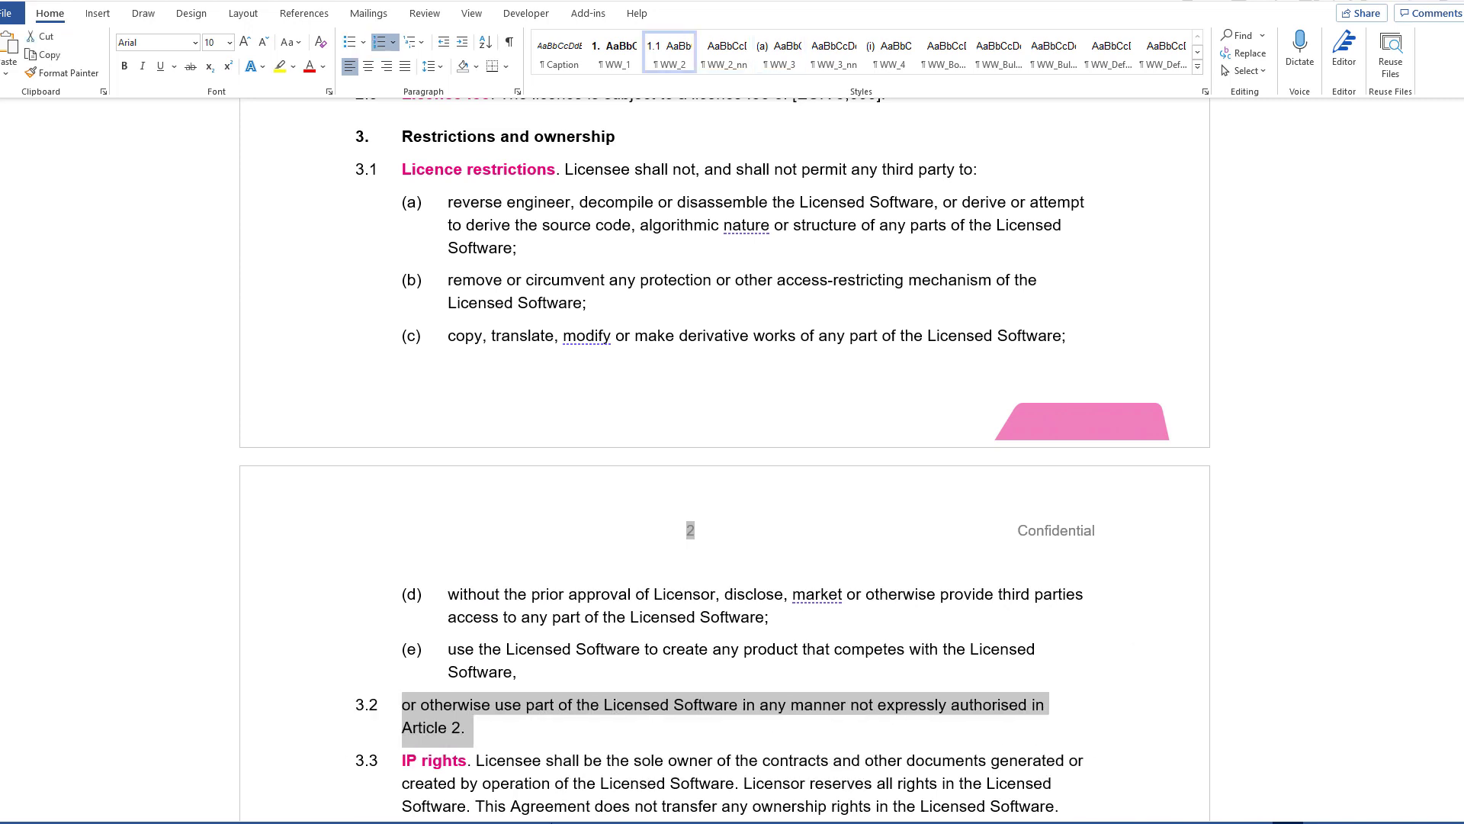
pyautogui.hotkey('alt', 'shift', '2')
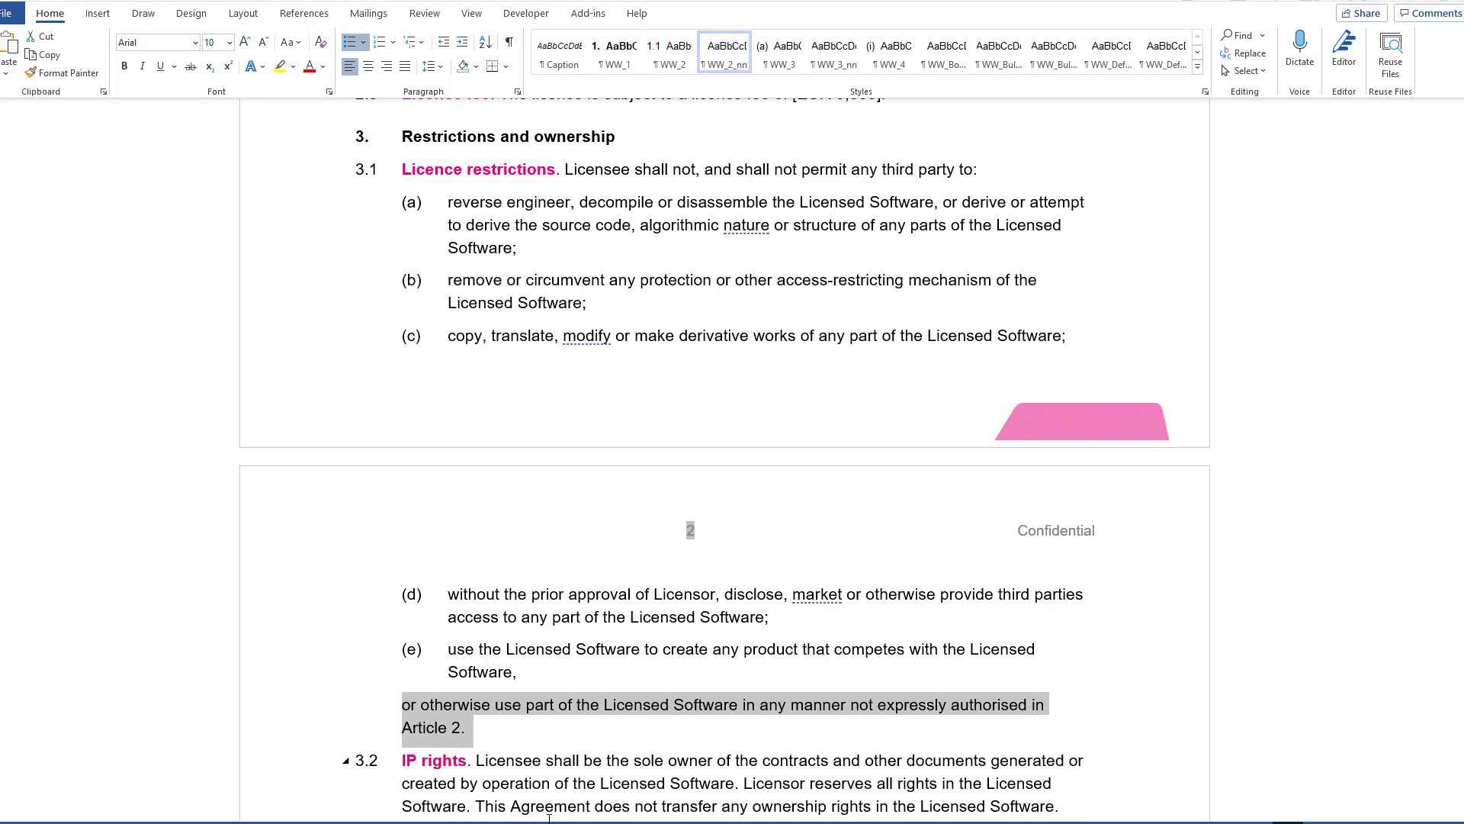
pyautogui.click(426, 707)
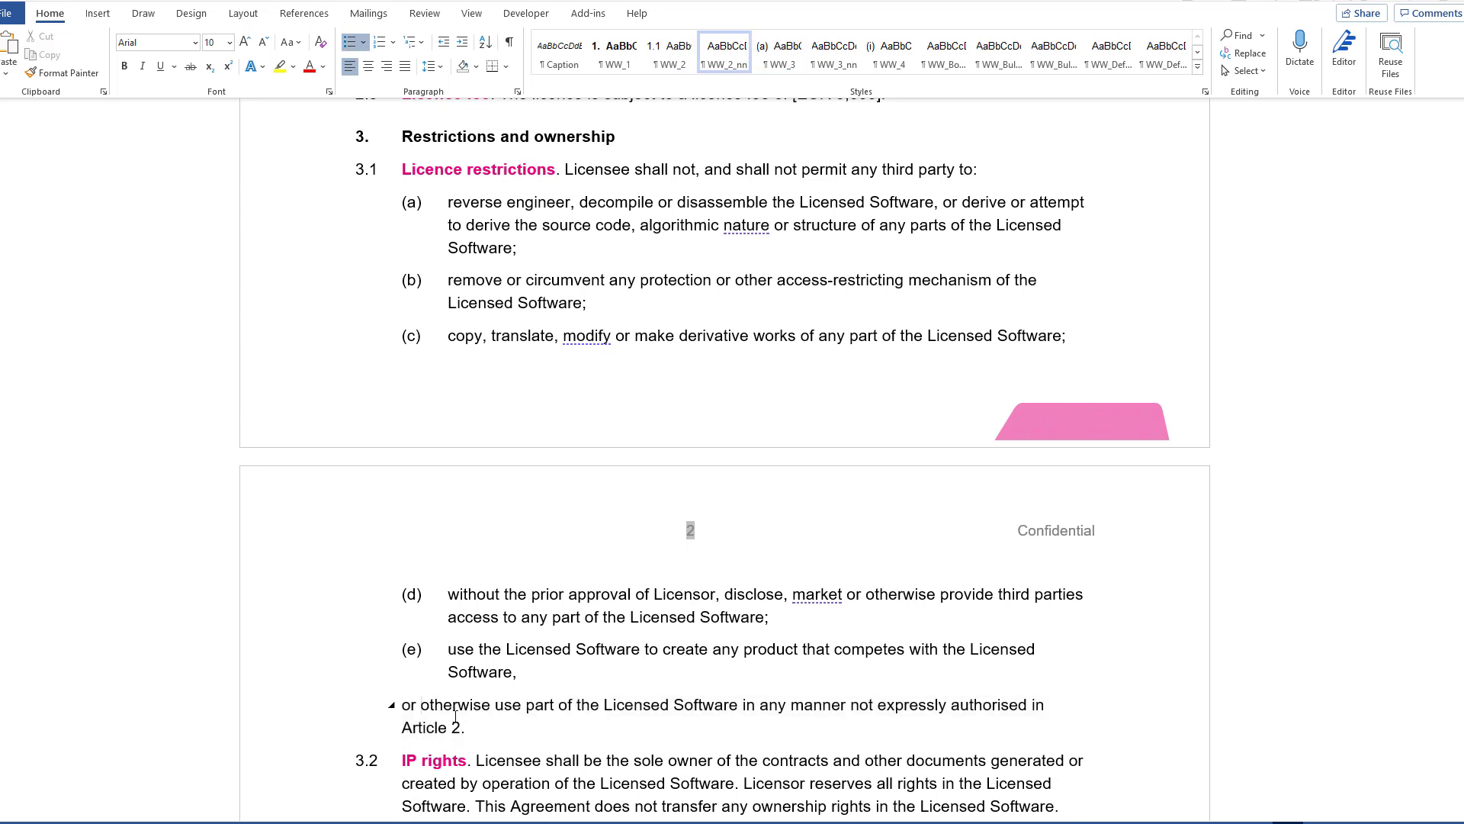
# Look over the contract's remaining articles, check the Article 3 reference in Weagree's Licence grant clause and reopen the "Or otherwise..." clause.
pyautogui.scroll(-2, 505, 653)
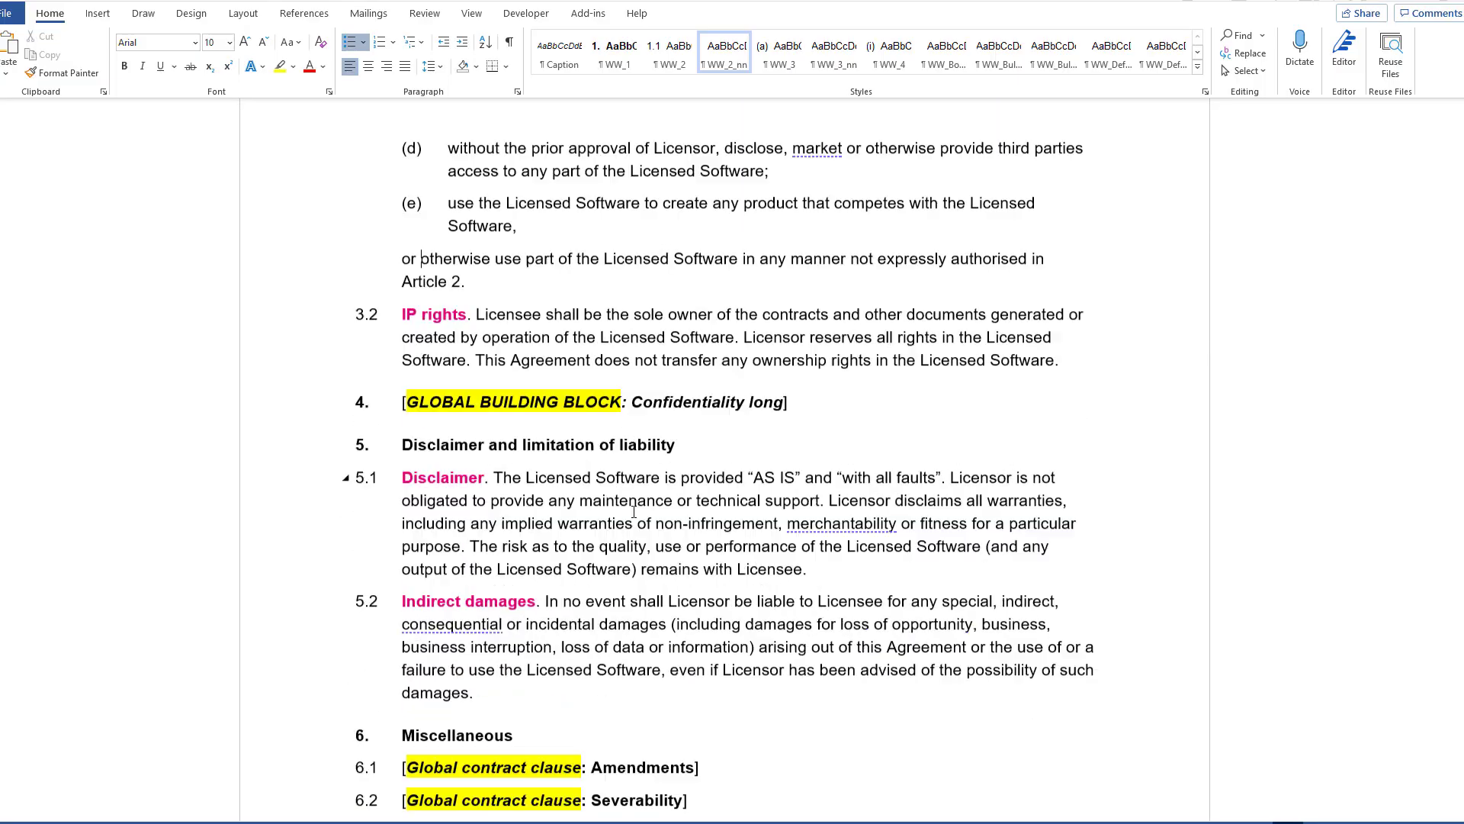
pyautogui.scroll(-1, 633, 511)
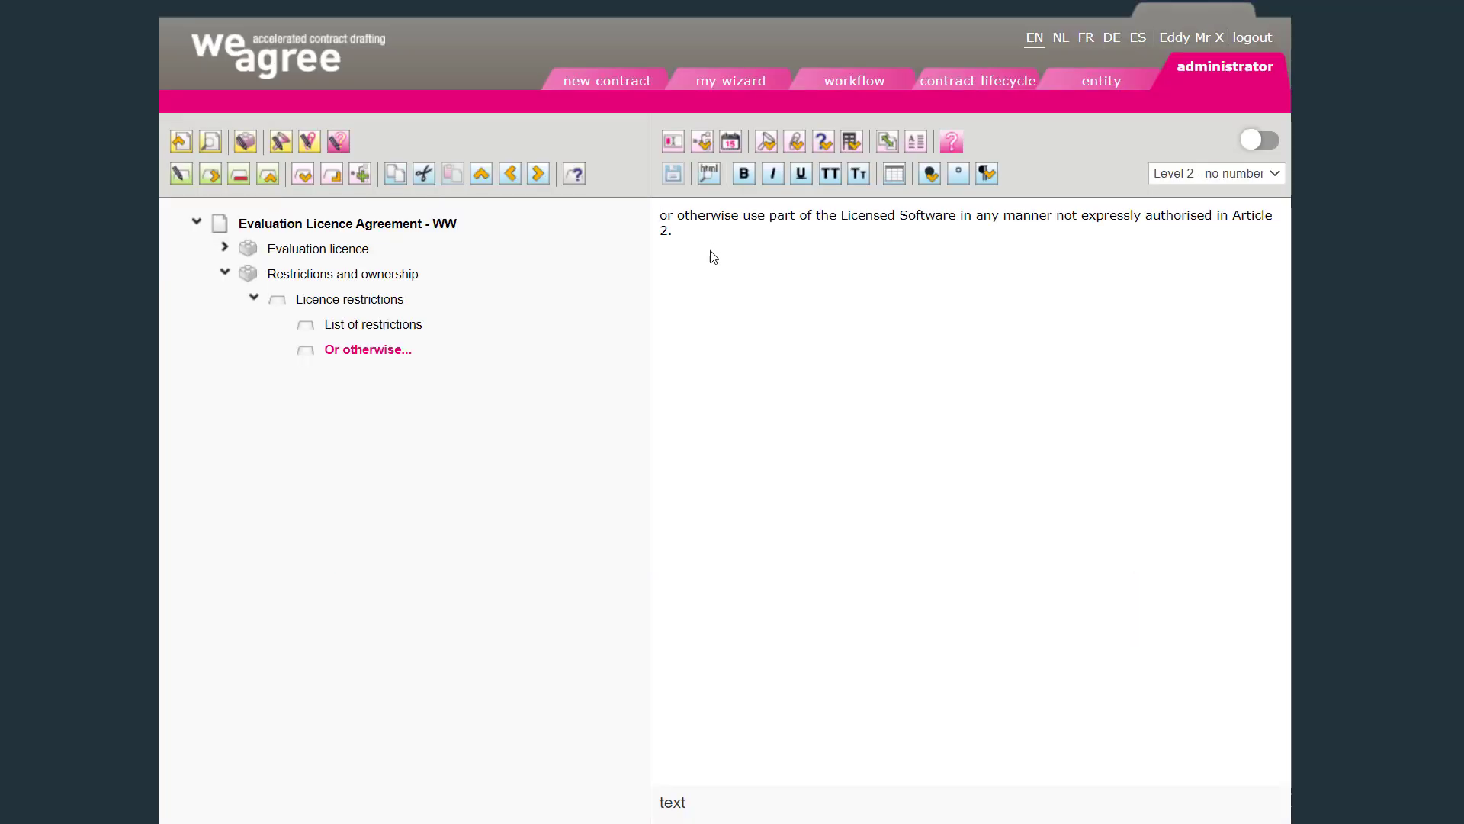
pyautogui.click(223, 249)
pyautogui.click(352, 276)
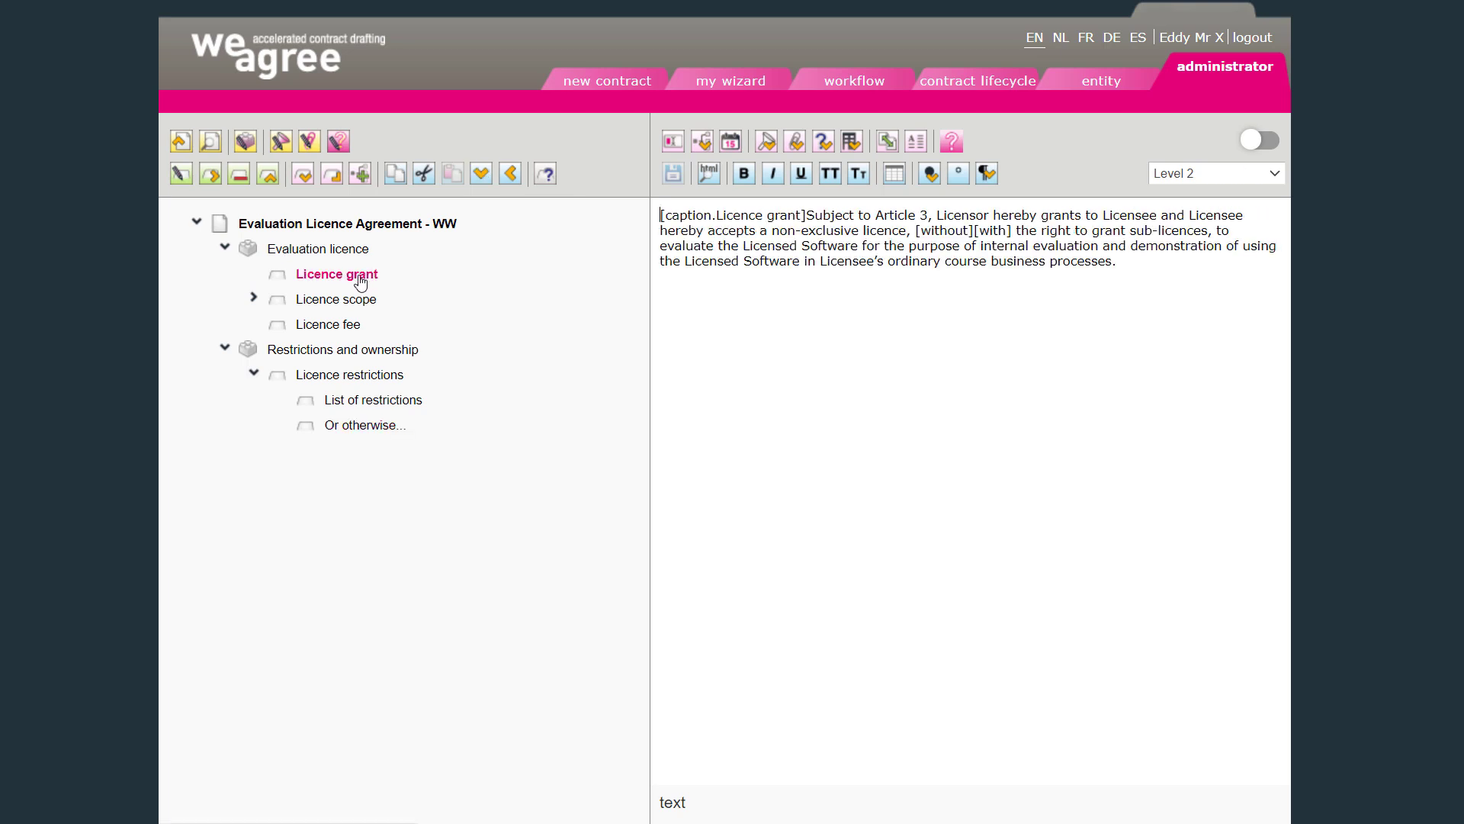
pyautogui.moveTo(925, 216)
pyautogui.mouseDown()
pyautogui.moveTo(881, 230)
pyautogui.moveTo(877, 217)
pyautogui.moveTo(908, 218)
pyautogui.mouseUp()
pyautogui.click(909, 218)
pyautogui.click(370, 429)
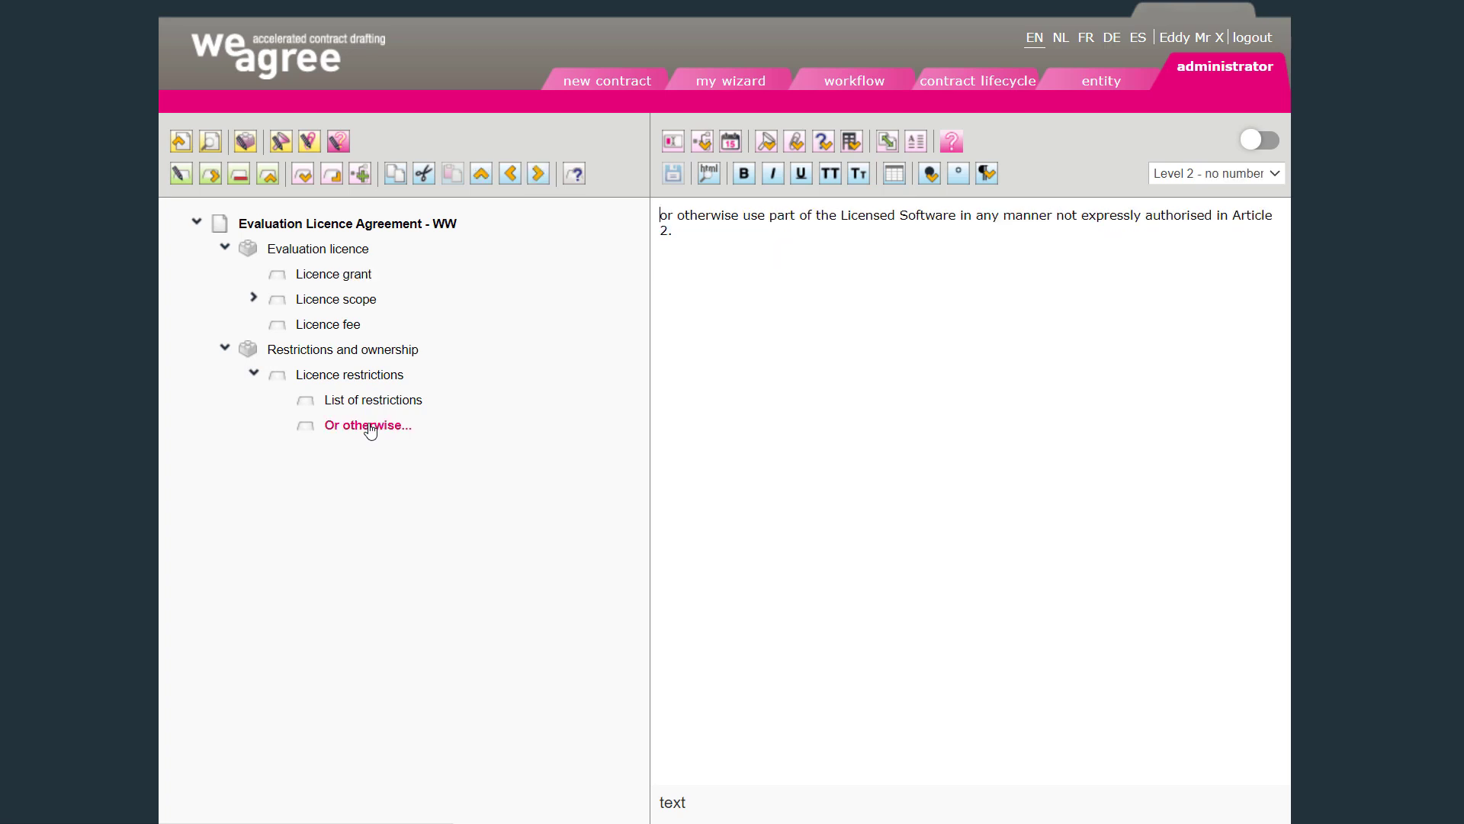
# Mark the "2" after Article in the "Or otherwise..." clause and compare it with the Article 2 reference in the Word contract's closing phrase.
pyautogui.doubleClick(664, 232)
pyautogui.hotkey('shift', 'Left')
pyautogui.hotkey('shift', 'Left')
pyautogui.hotkey('shift', 'Right')
pyautogui.hotkey('shift', 'Right')
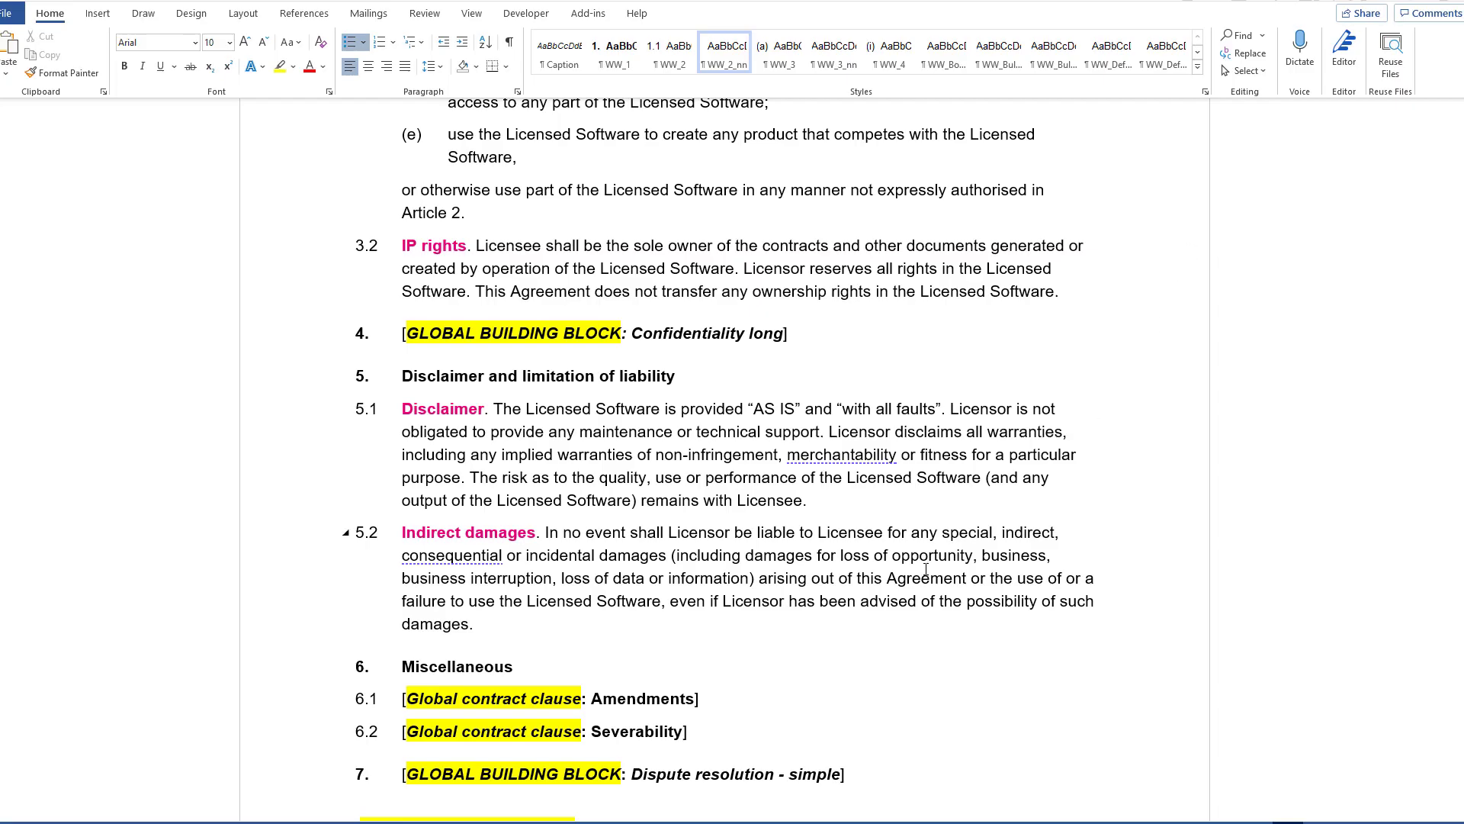
pyautogui.scroll(-4, 926, 568)
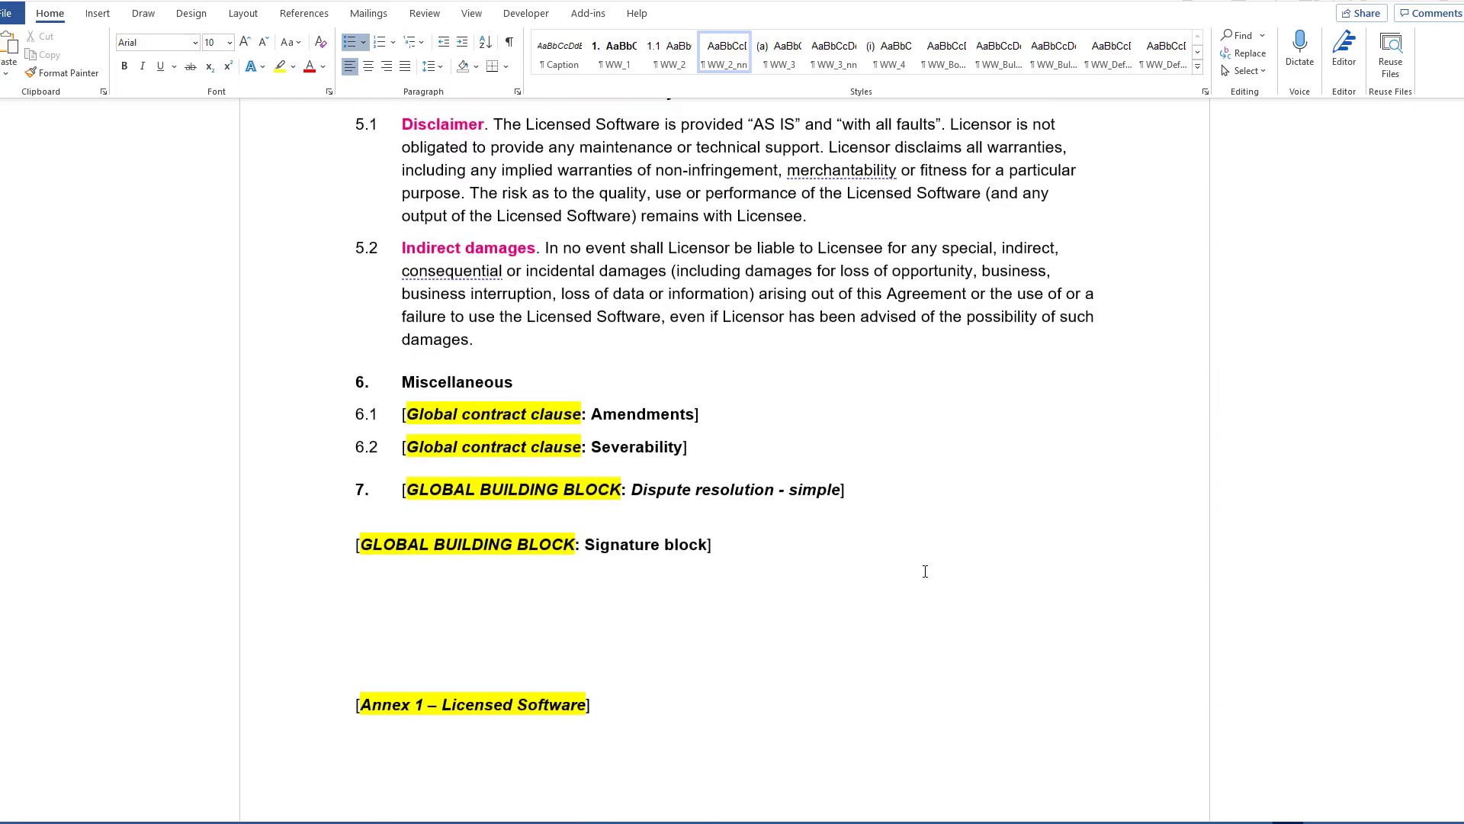
pyautogui.scroll(7, 925, 572)
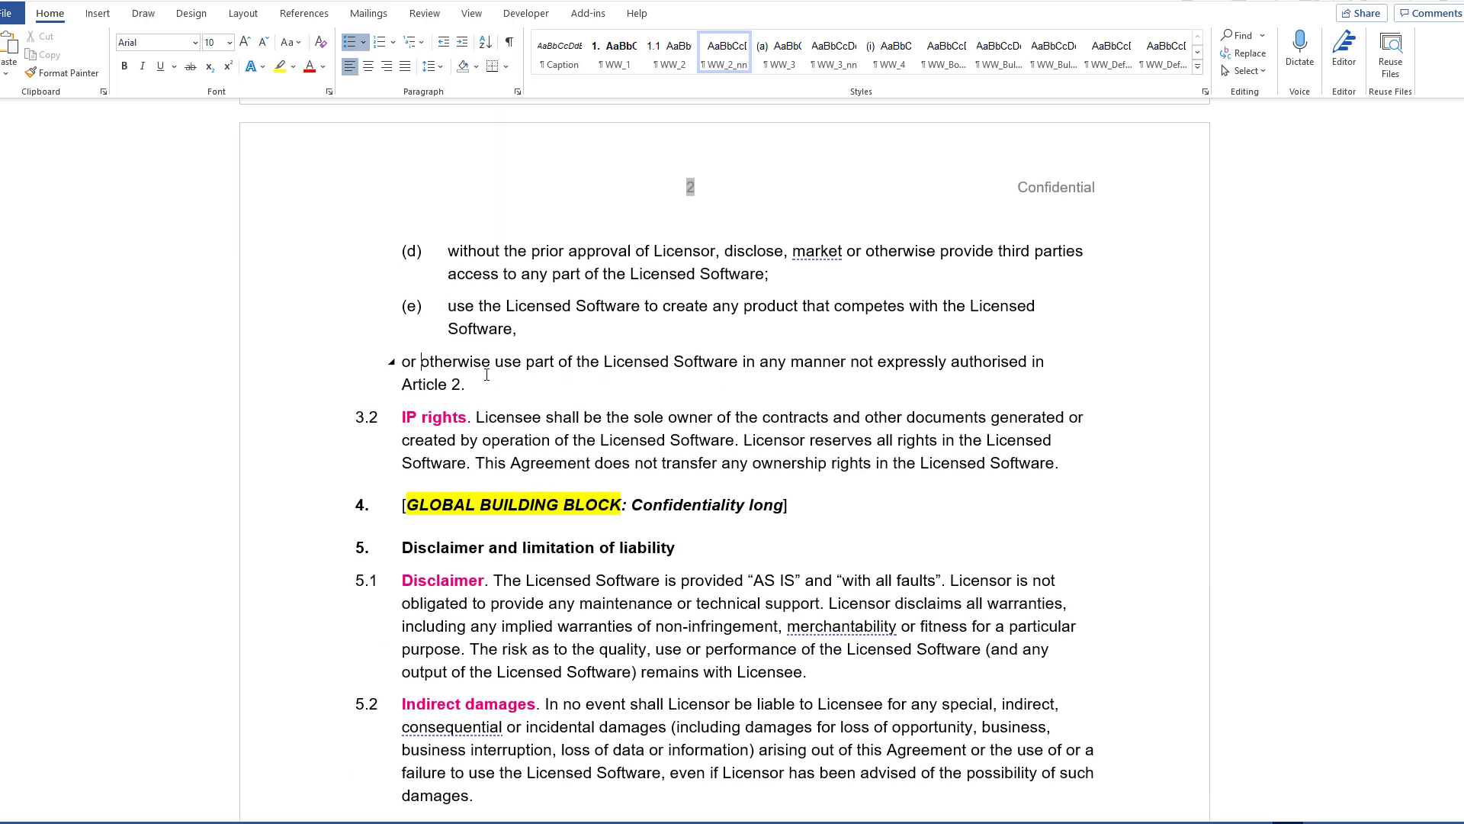
pyautogui.moveTo(402, 383); pyautogui.dragTo(462, 389)
pyautogui.click(480, 392)
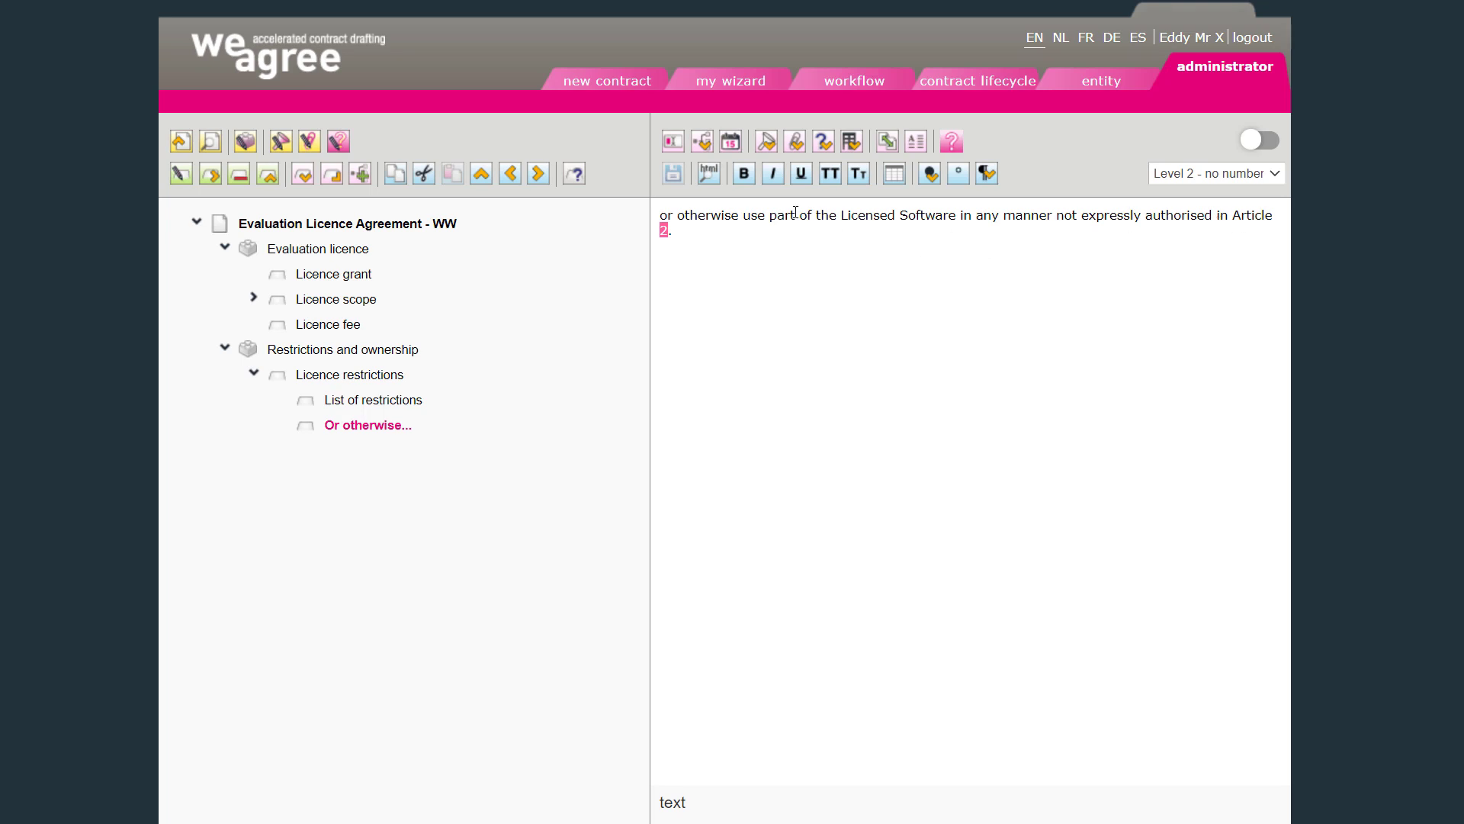
pyautogui.click(675, 230)
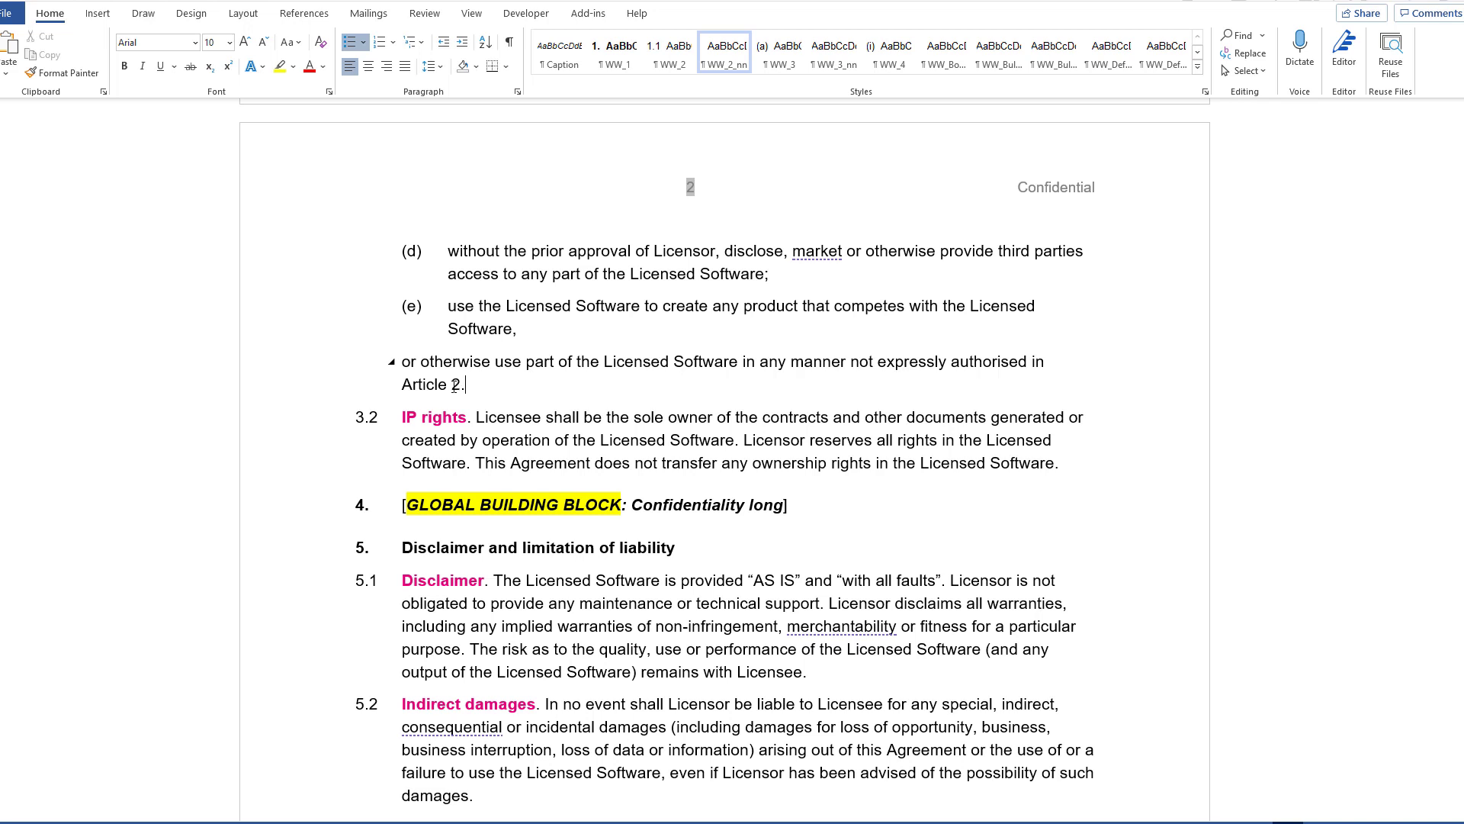
# In Word, delete the opening "or" of the closing phrase and restore it to test how "Article 2" wraps across lines.
pyautogui.click(403, 361)
pyautogui.press('Delete')
pyautogui.press('Delete')
pyautogui.press('Delete')
pyautogui.press('Delete')
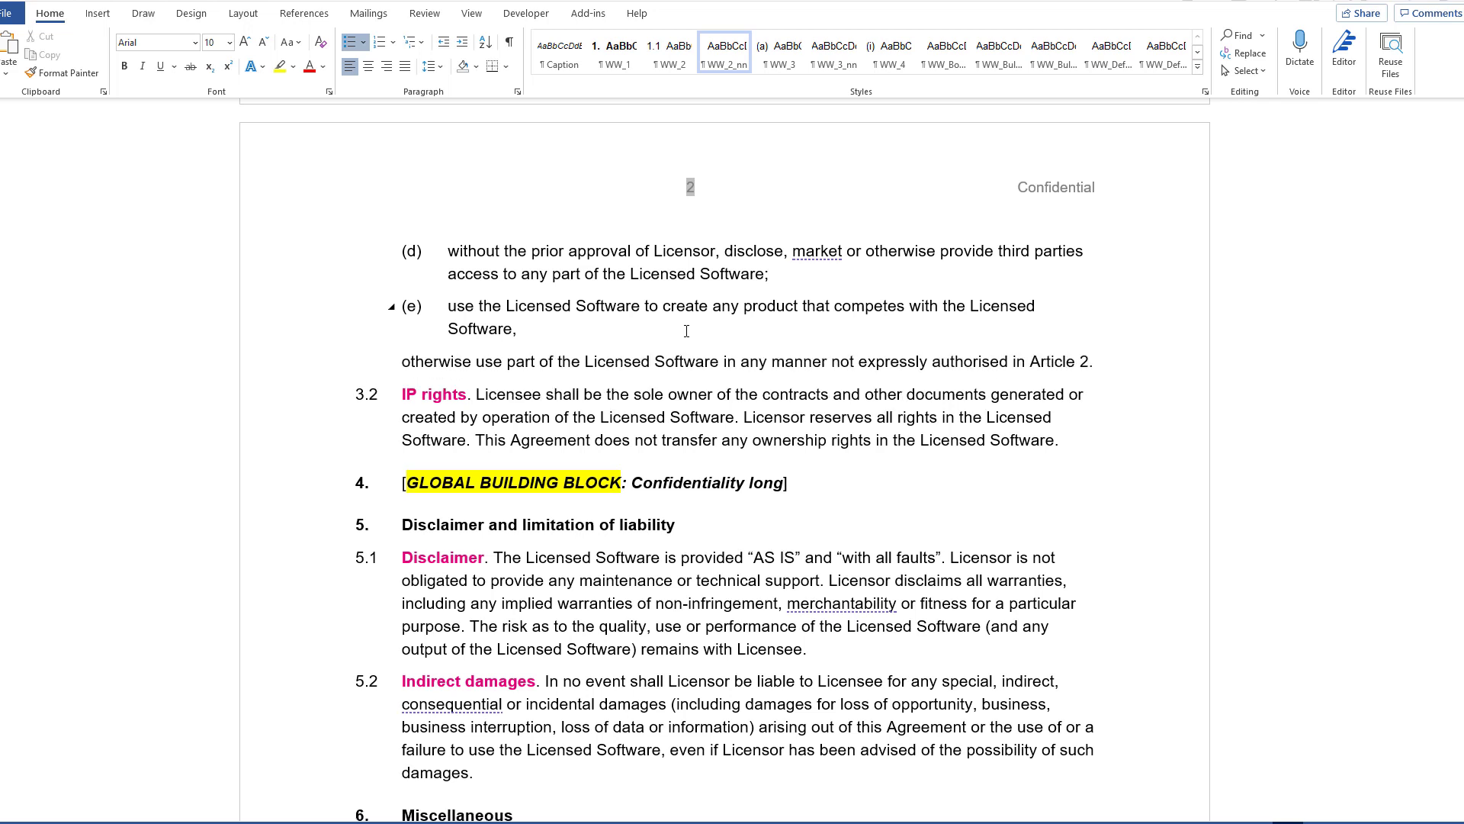
pyautogui.write('or')
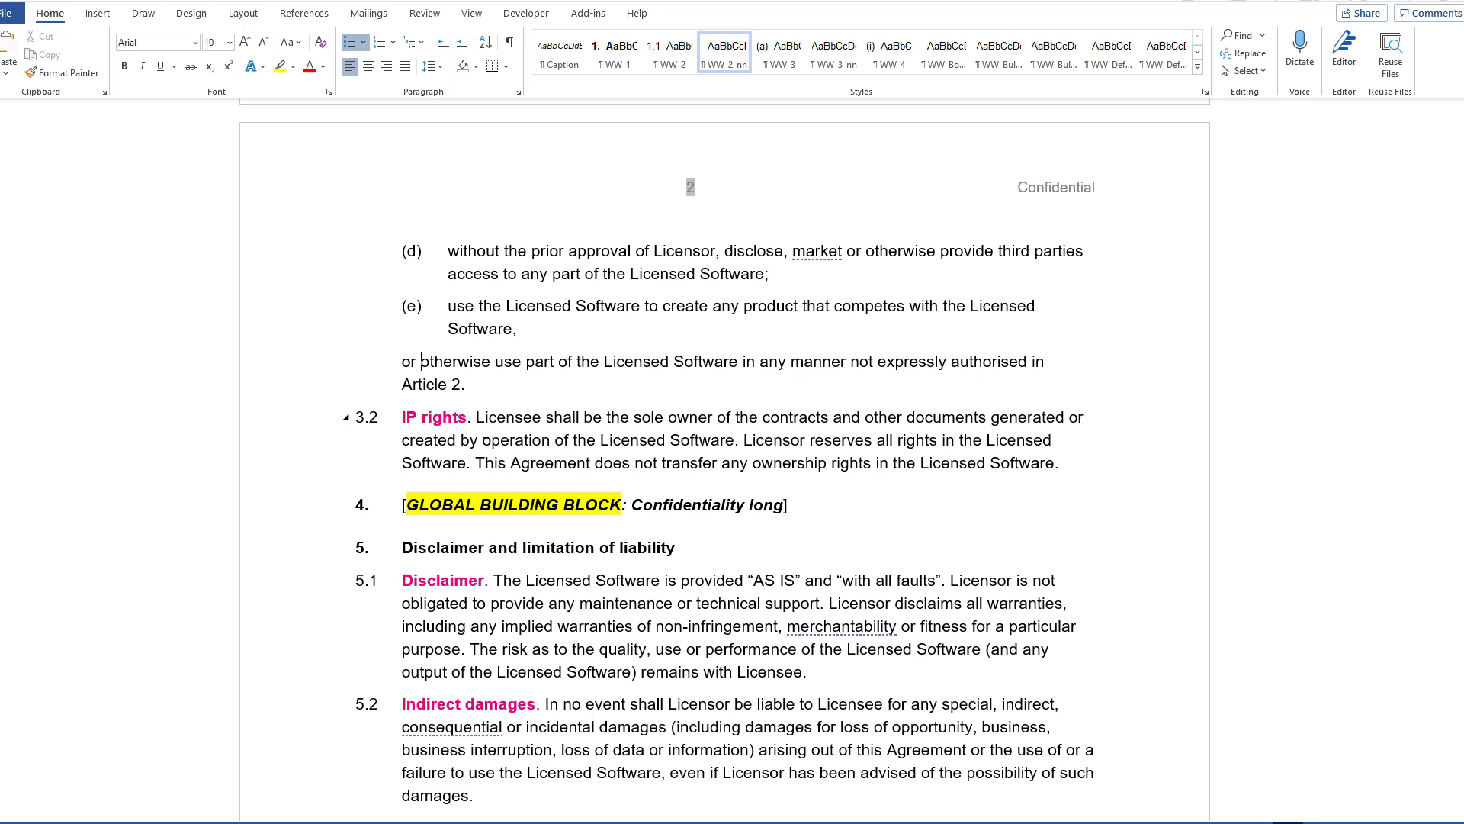
pyautogui.moveTo(452, 385); pyautogui.dragTo(447, 385)
pyautogui.click(581, 396)
pyautogui.hotkey('ctrl', 'z')
# In Weagree's "Or otherwise..." clause, replace the "2" and the space after Article with a non-breaking space code.
pyautogui.press('Left')
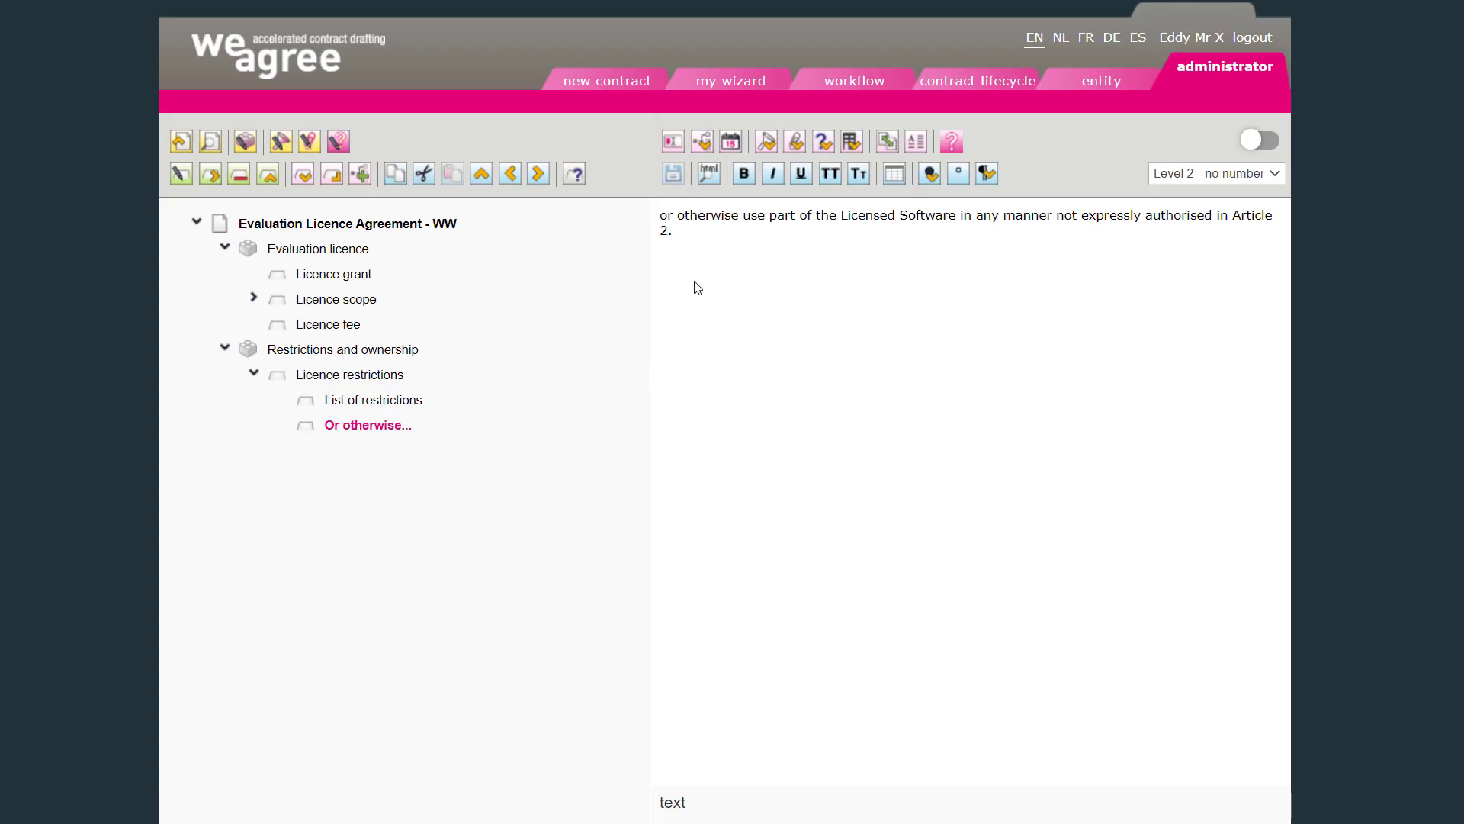
pyautogui.press('BackSpace')
pyautogui.click(958, 175)
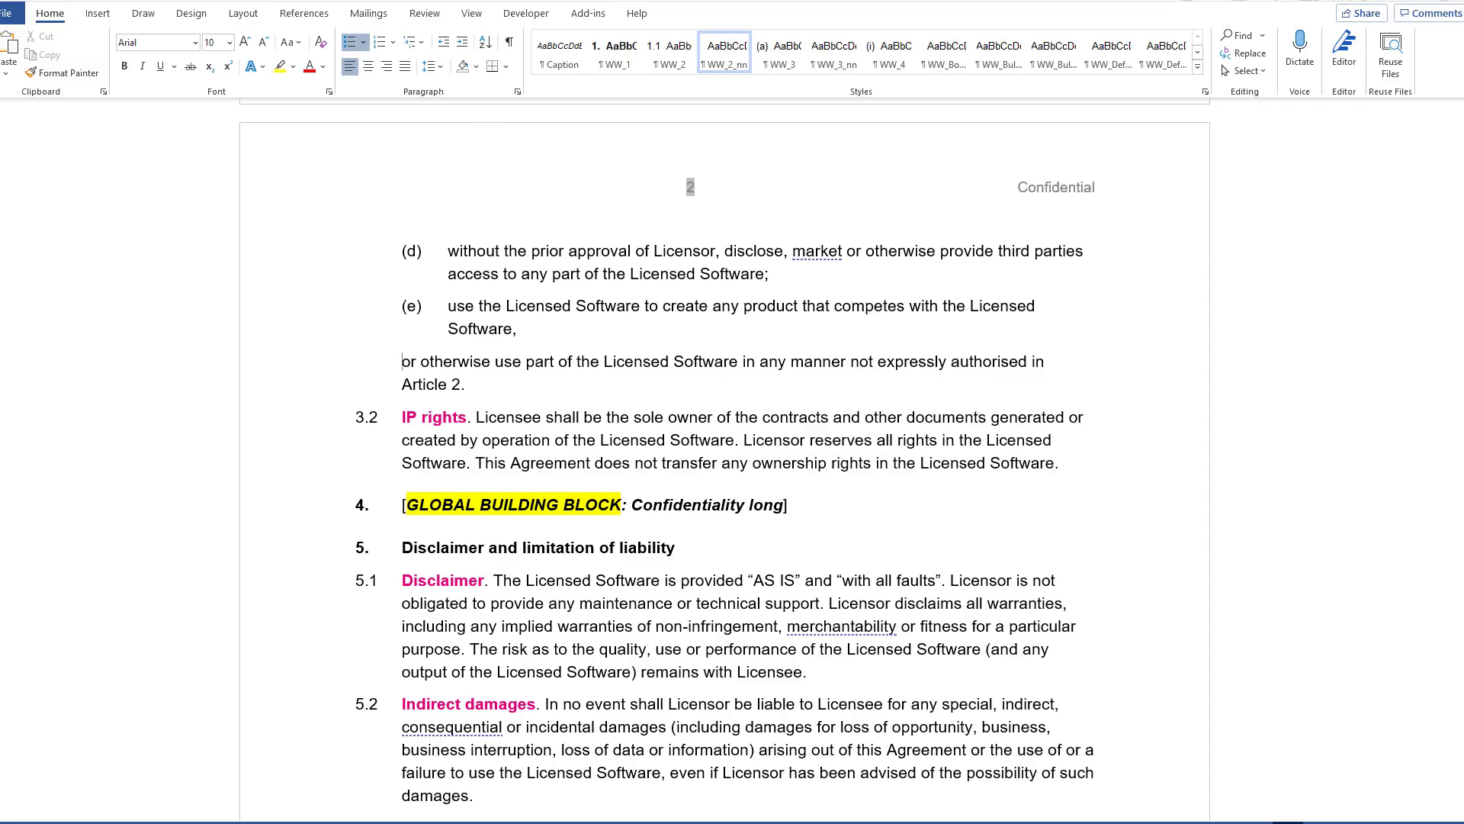
# Show the formatting marks in Word and examine the non-breaking space between "Article" and "2" in the closing phrase.
pyautogui.hotkey('ctrl', 'shift', '8')
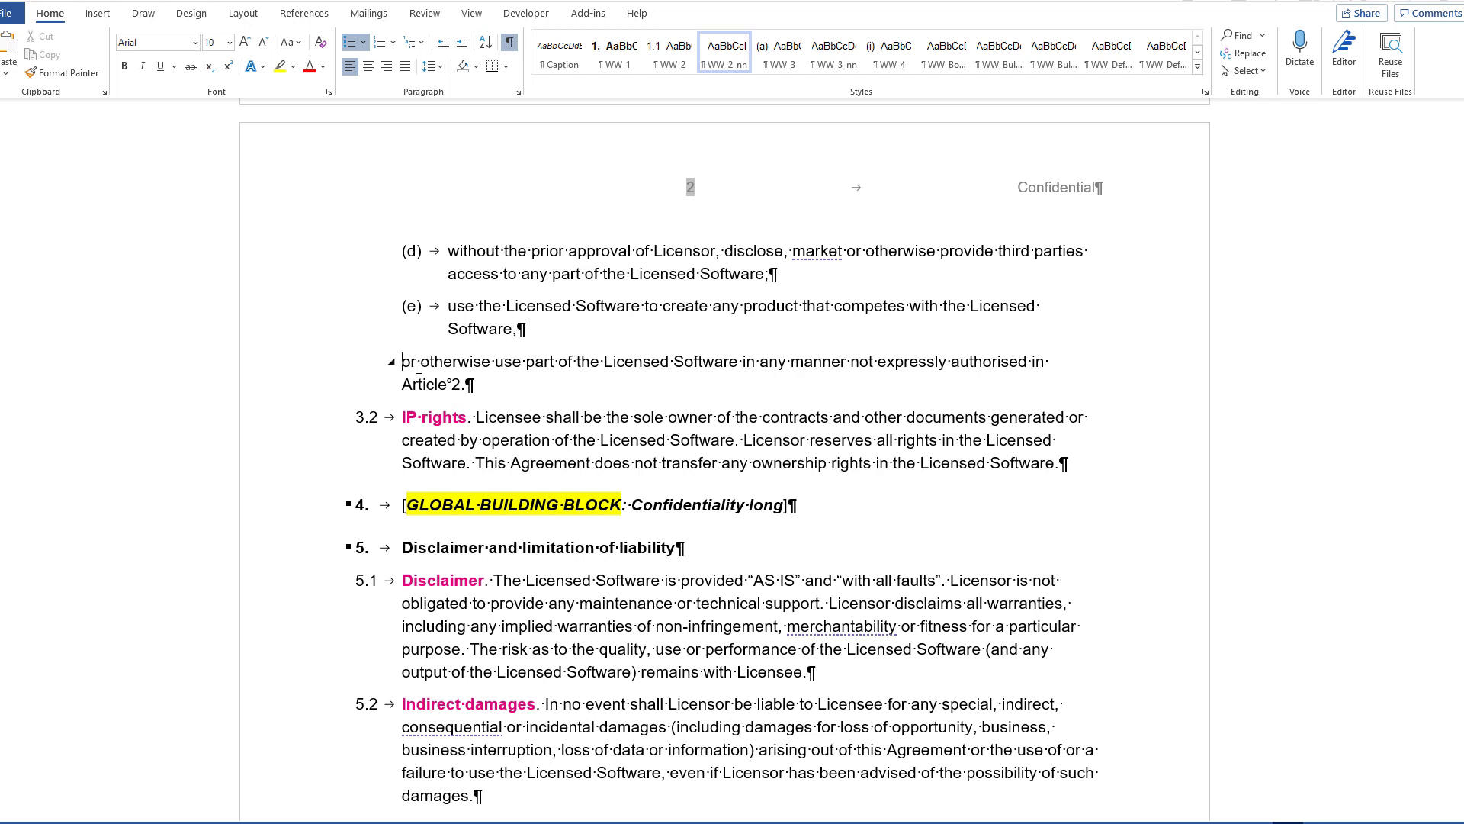
pyautogui.moveTo(417, 368); pyautogui.dragTo(496, 367)
pyautogui.moveTo(447, 384); pyautogui.dragTo(454, 383)
pyautogui.hotkey('ctrl', 'shift', 'space')
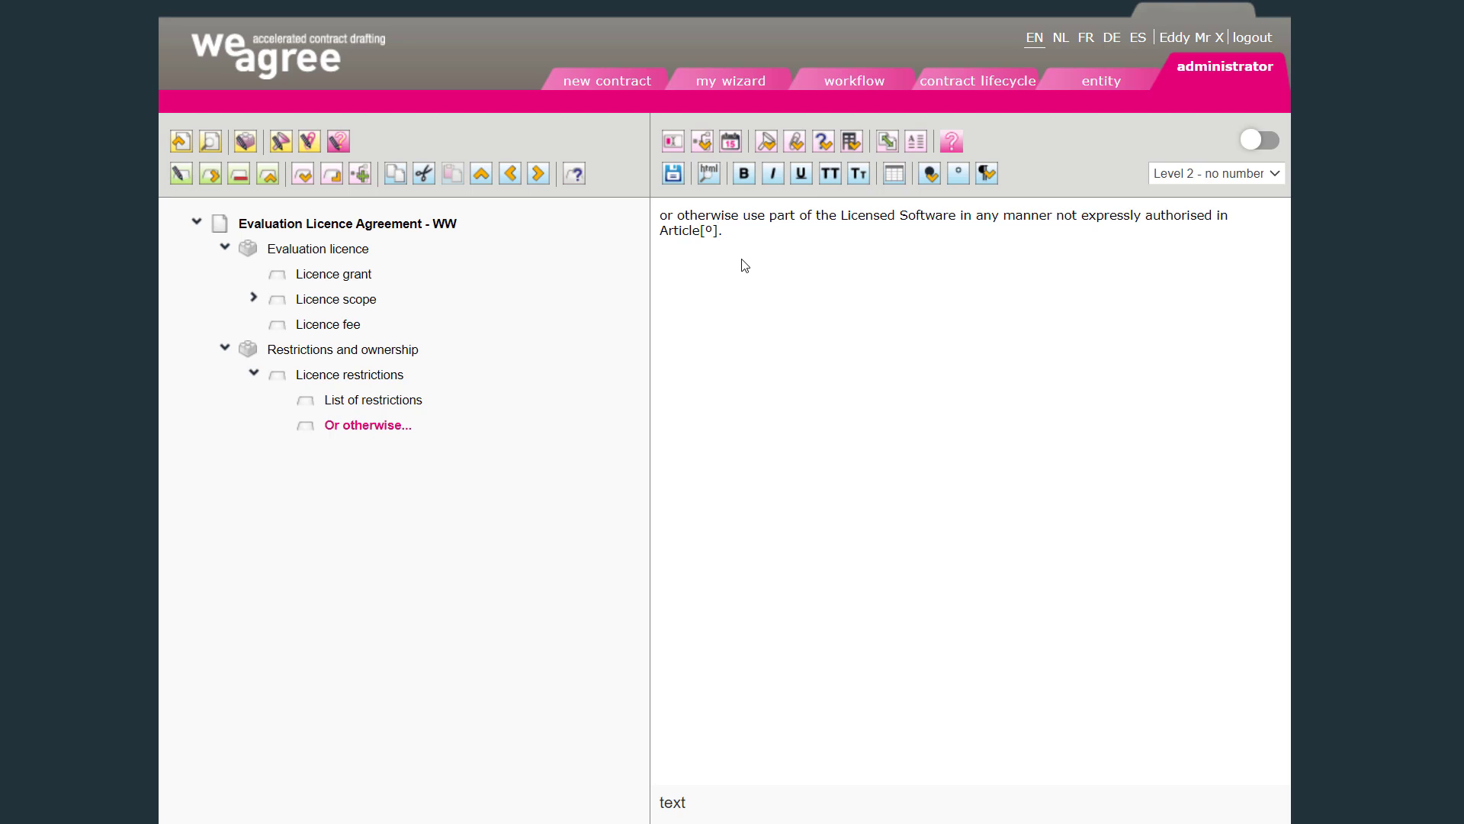
# Back in Weagree, insert a cross-reference to the Evaluation licence building block after Article in the "Or otherwise..." clause and save it.
pyautogui.click(885, 143)
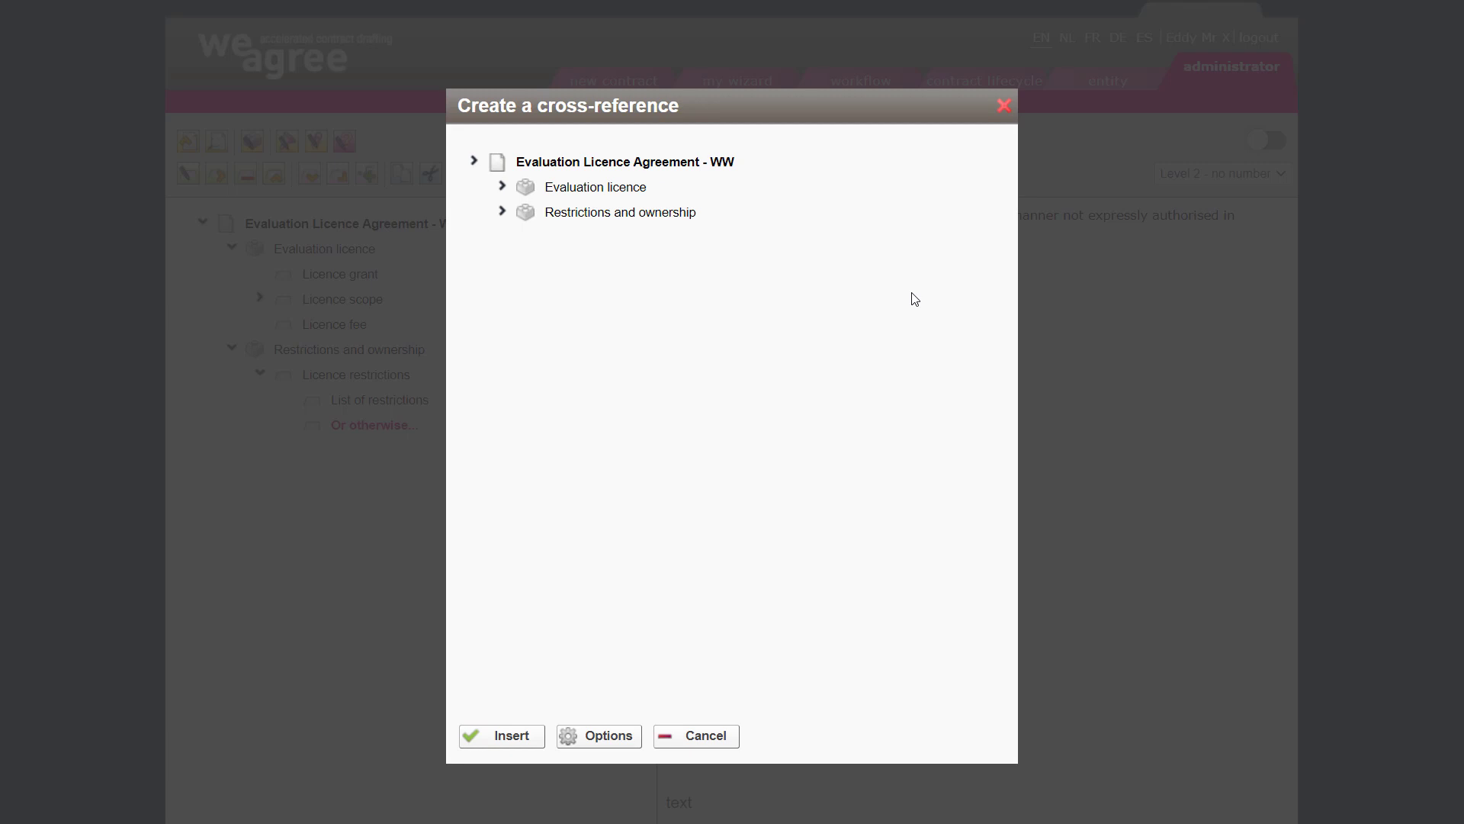
pyautogui.click(502, 212)
pyautogui.click(503, 187)
pyautogui.click(532, 237)
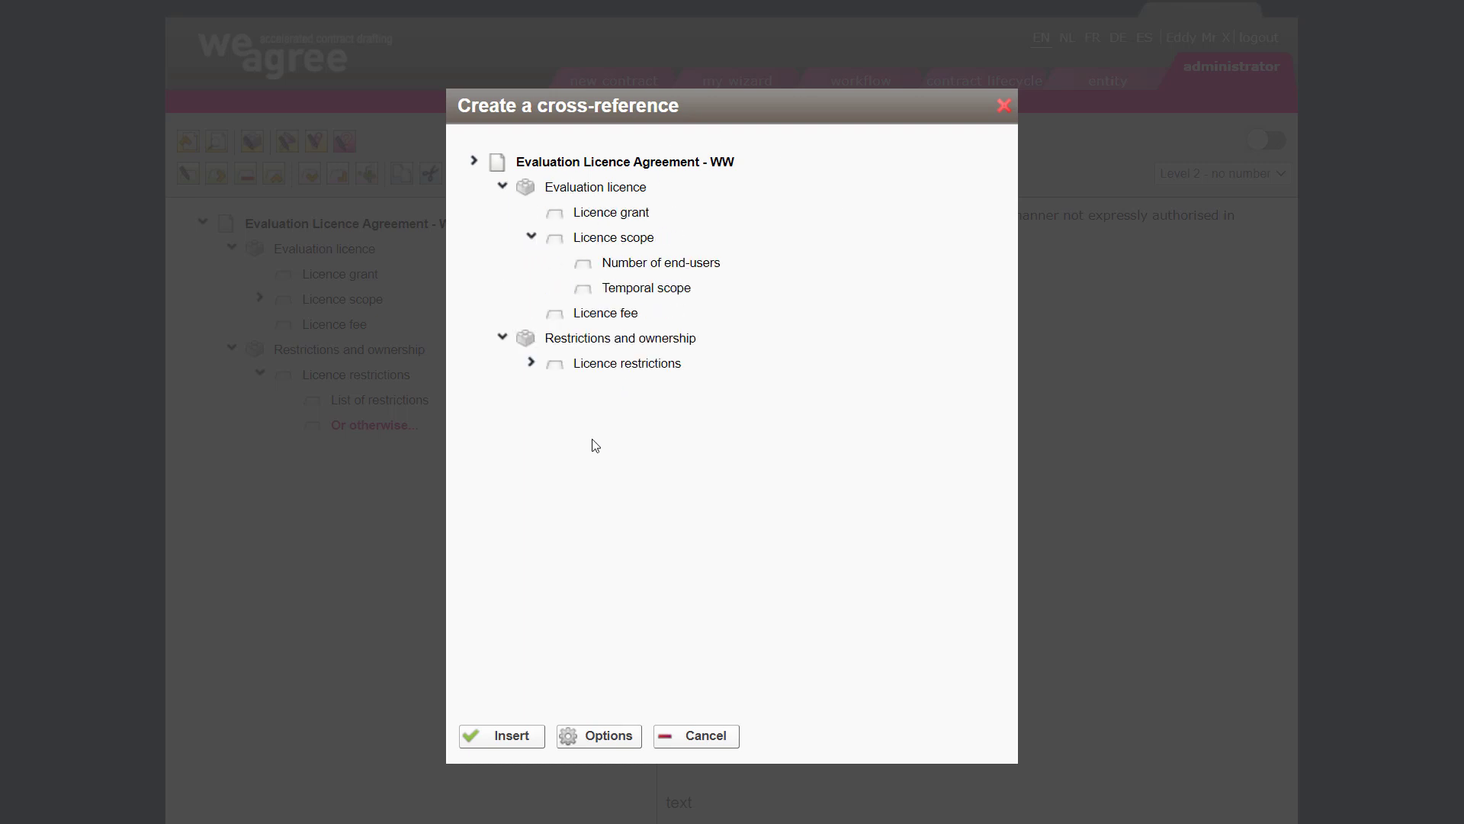
pyautogui.click(532, 363)
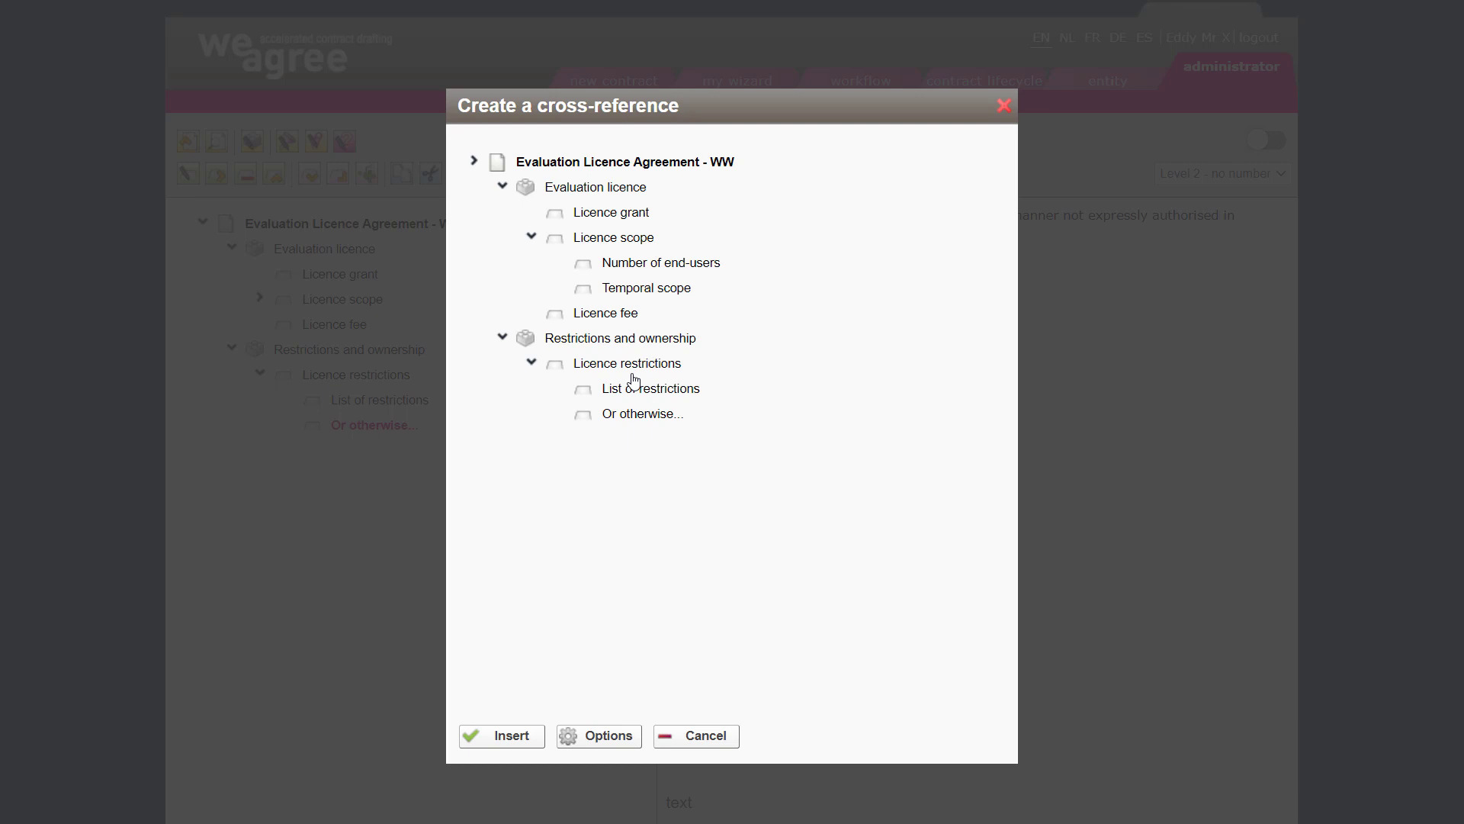
pyautogui.click(582, 190)
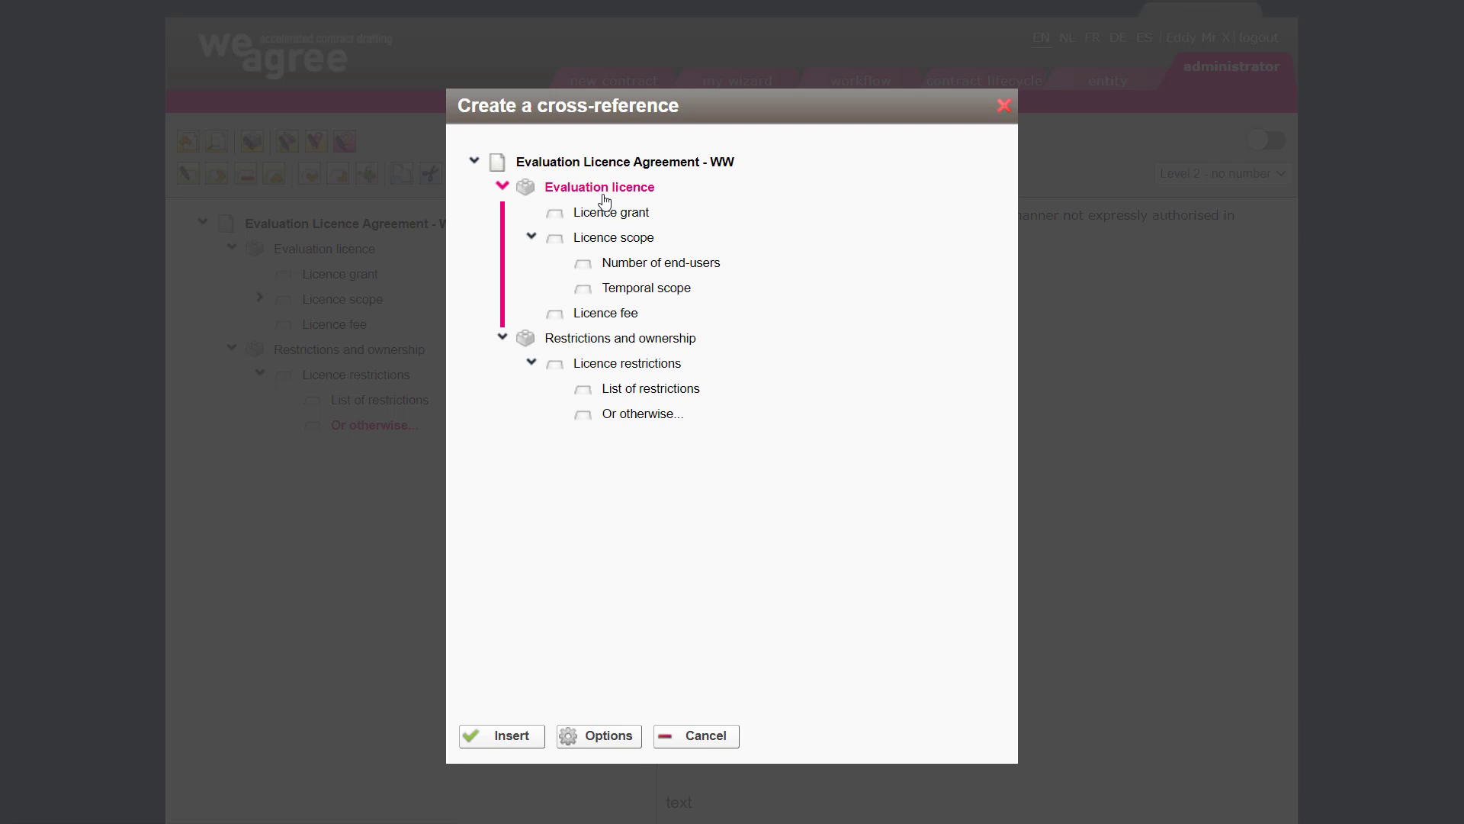
pyautogui.click(511, 737)
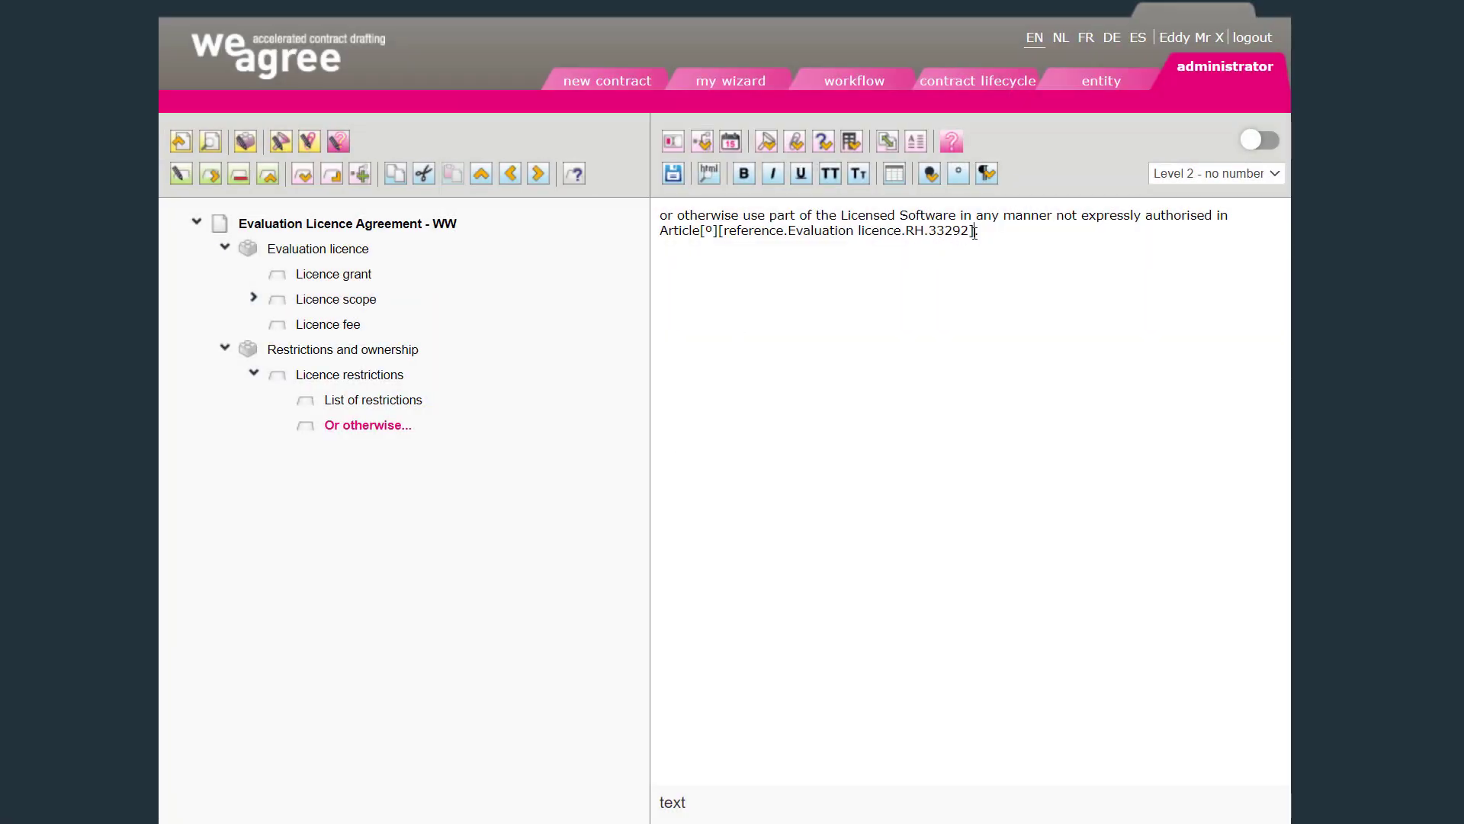
pyautogui.click(672, 172)
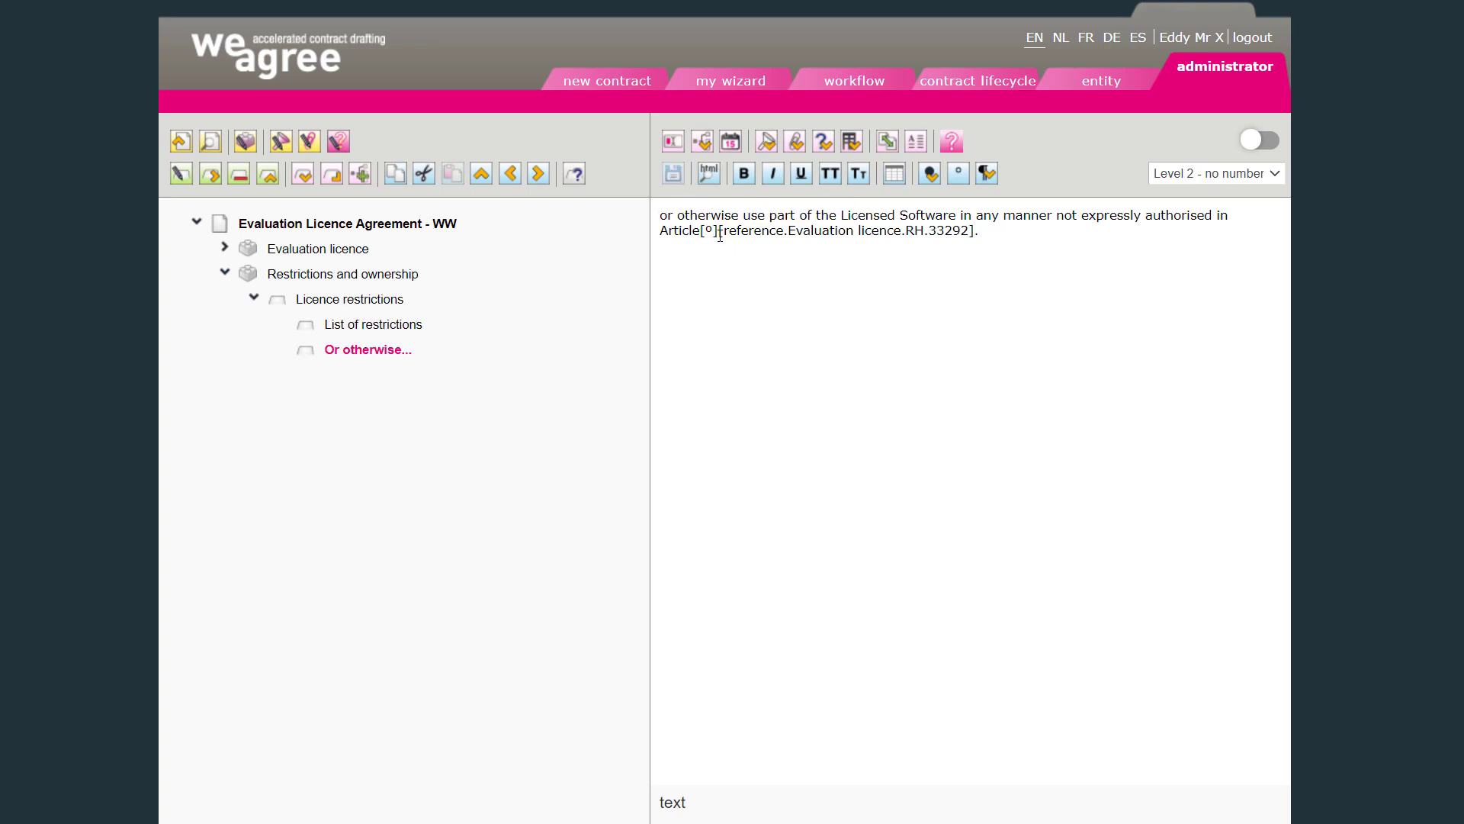
# Examine the parts of the inserted cross-reference code: the reference keyword, the building block name, the RH switches and the number.
pyautogui.moveTo(720, 235); pyautogui.dragTo(979, 233)
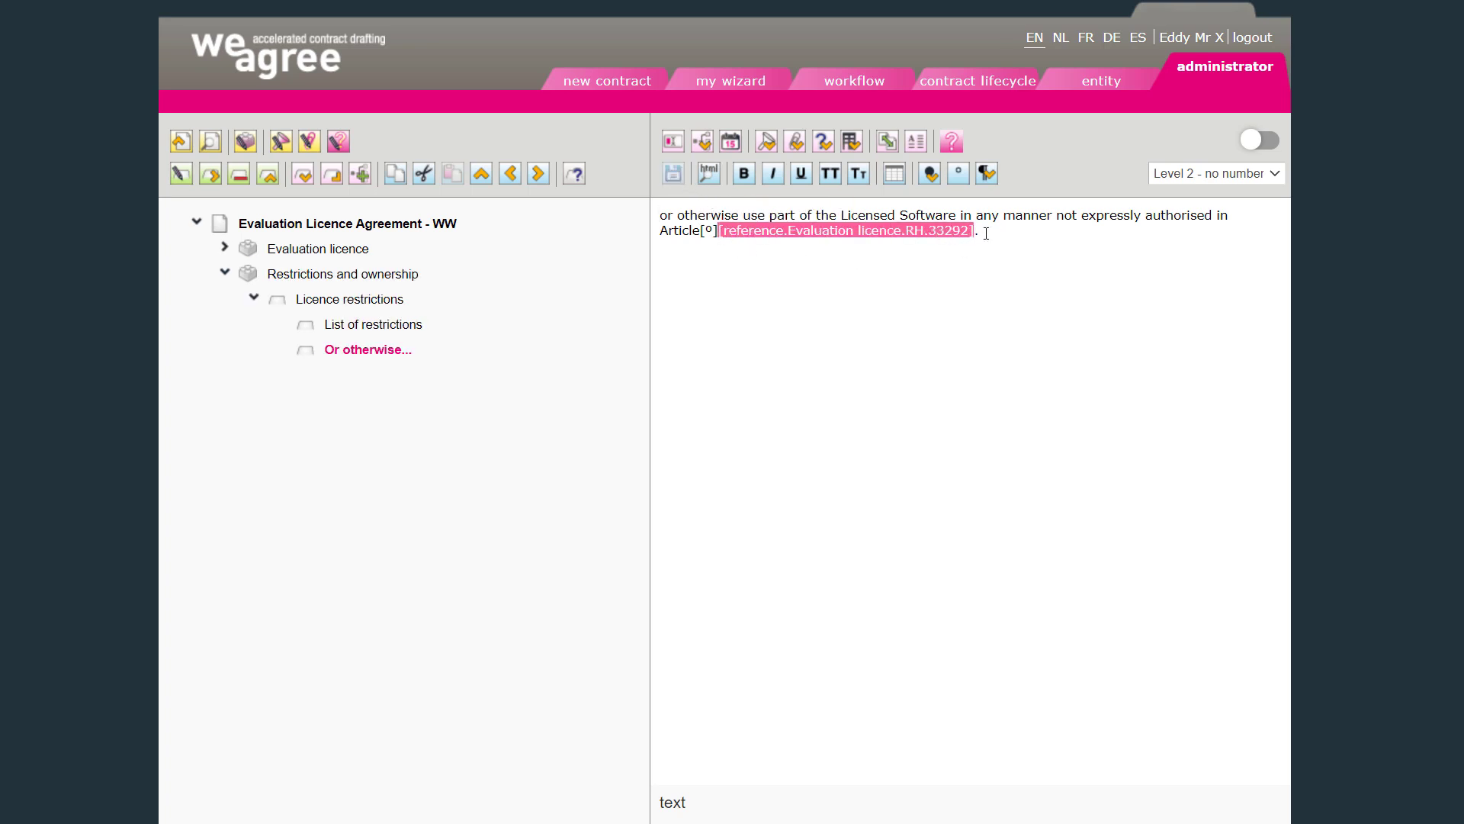
pyautogui.click(986, 234)
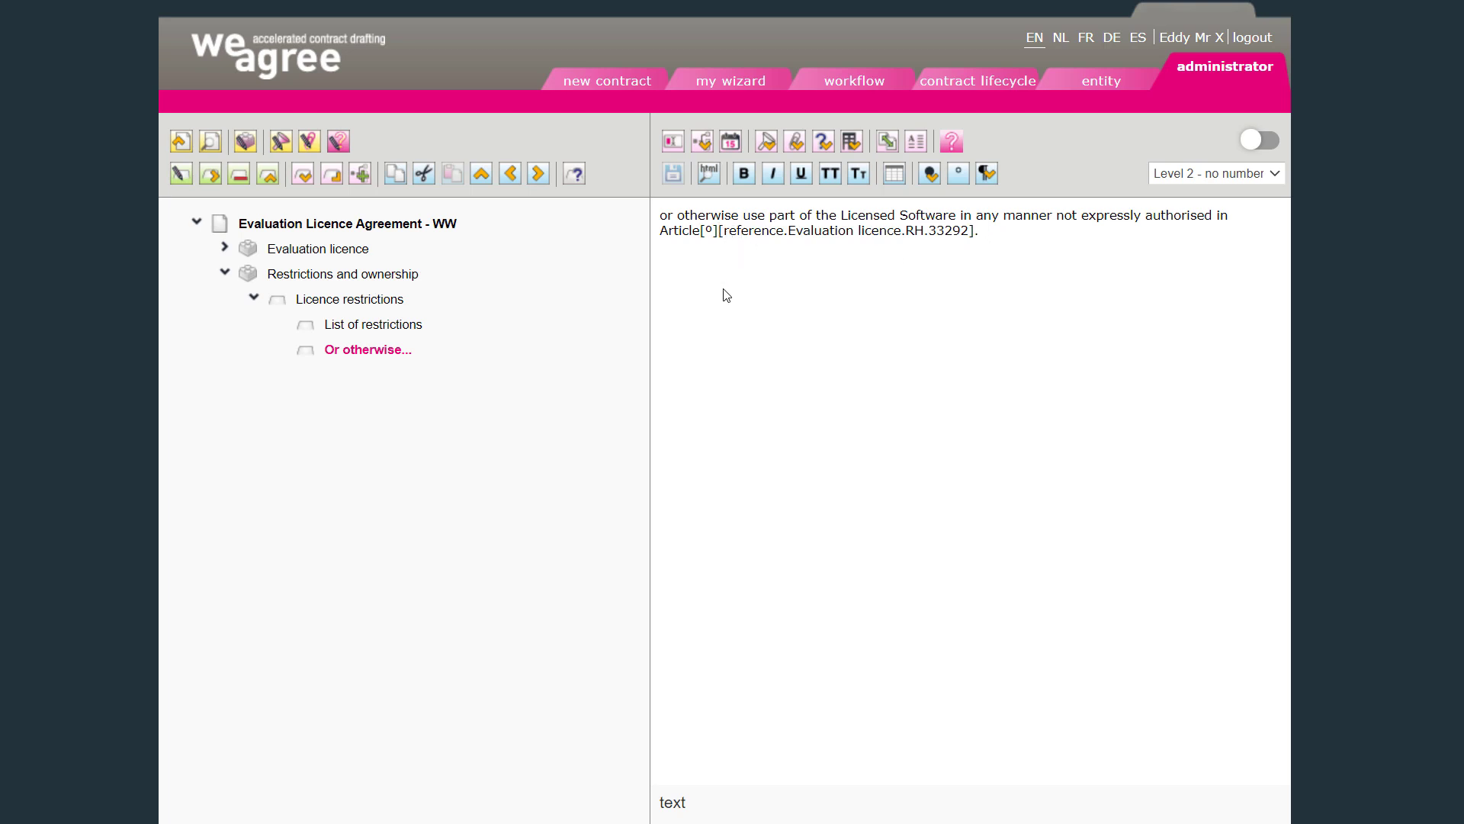
pyautogui.doubleClick(738, 231)
pyautogui.click(789, 240)
pyautogui.moveTo(789, 231); pyautogui.dragTo(901, 231)
pyautogui.click(738, 232)
pyautogui.doubleClick(943, 232)
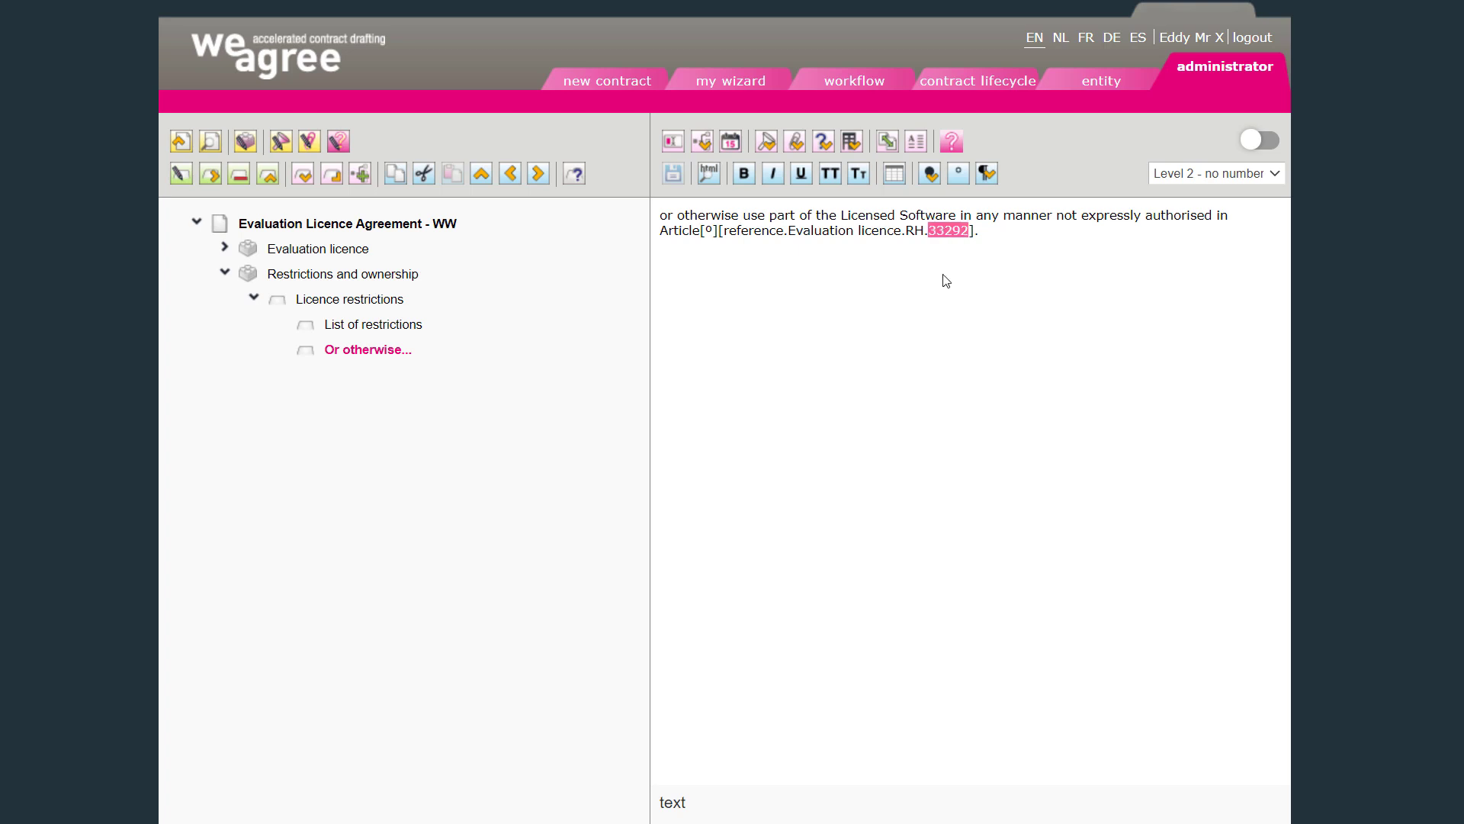
pyautogui.click(989, 233)
pyautogui.moveTo(928, 230); pyautogui.dragTo(968, 232)
pyautogui.click(967, 231)
pyautogui.moveTo(905, 232); pyautogui.dragTo(922, 233)
pyautogui.click(909, 232)
pyautogui.moveTo(906, 232); pyautogui.dragTo(924, 231)
pyautogui.click(916, 231)
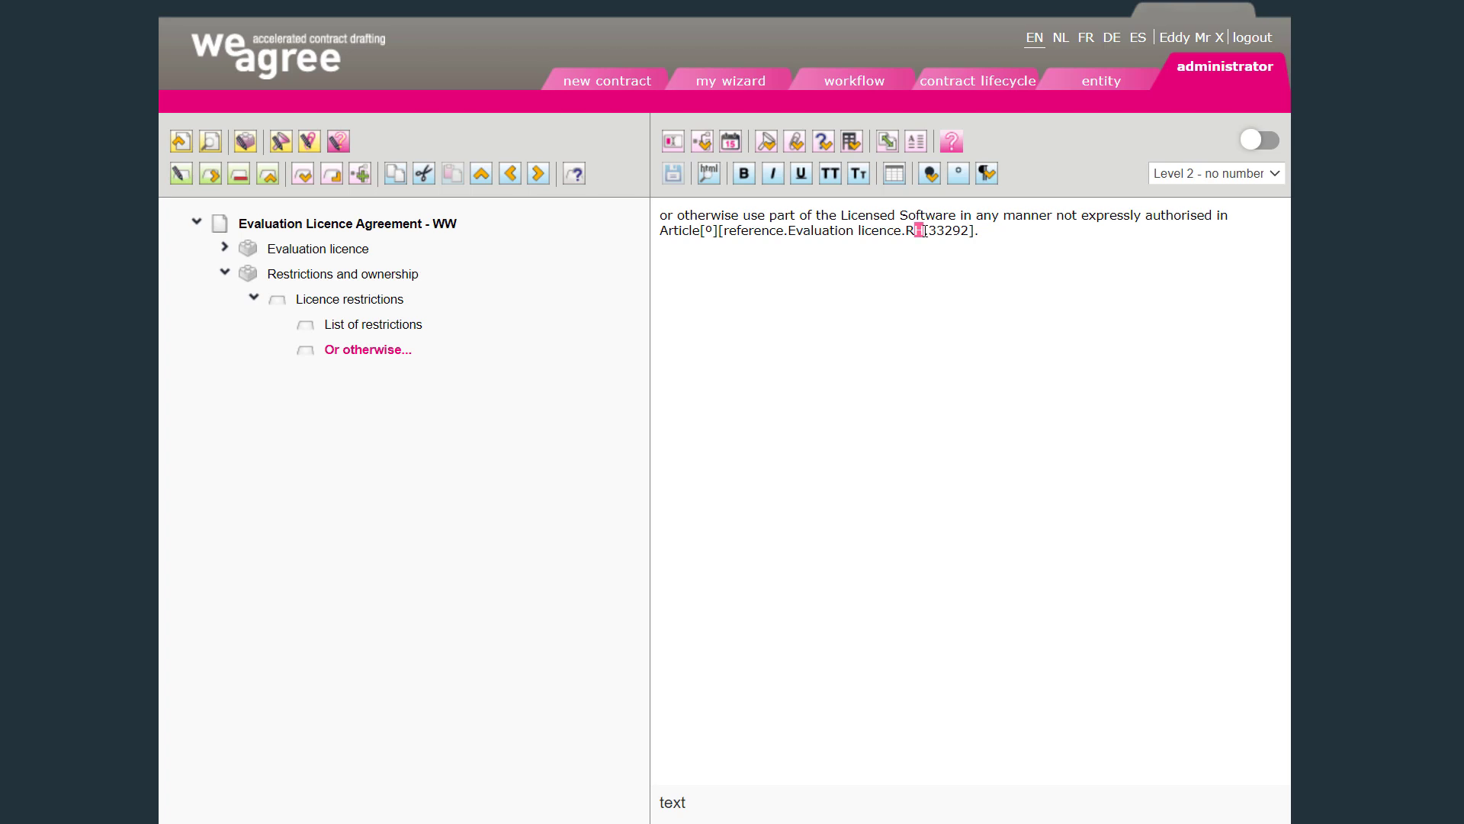
pyautogui.click(984, 234)
# Open the Licence grant clause, check its Article 3 reference in Word, and replace the "3" in Weagree with a non-breaking space code.
pyautogui.click(224, 246)
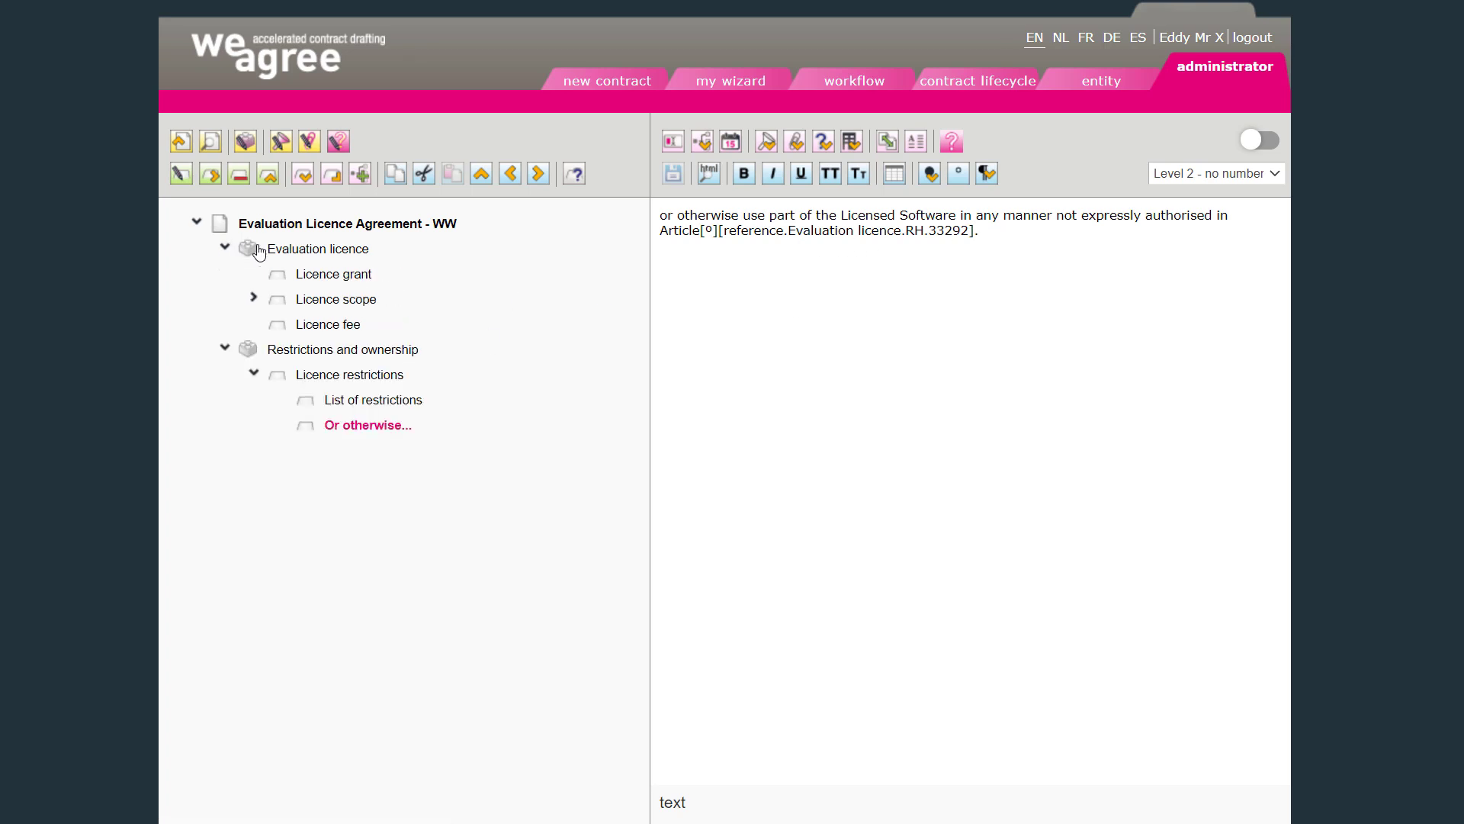
pyautogui.click(316, 276)
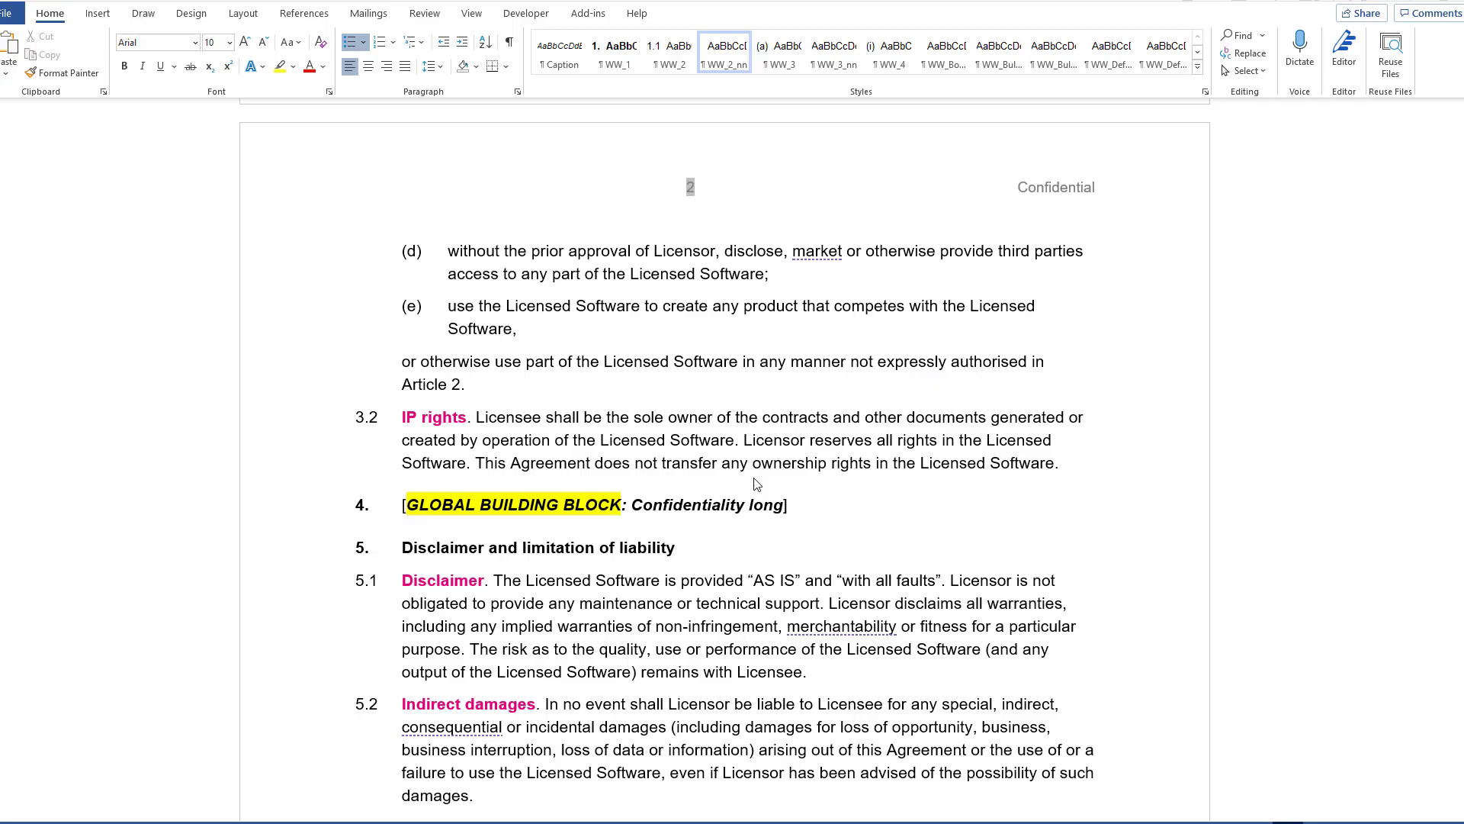
pyautogui.scroll(10, 683, 373)
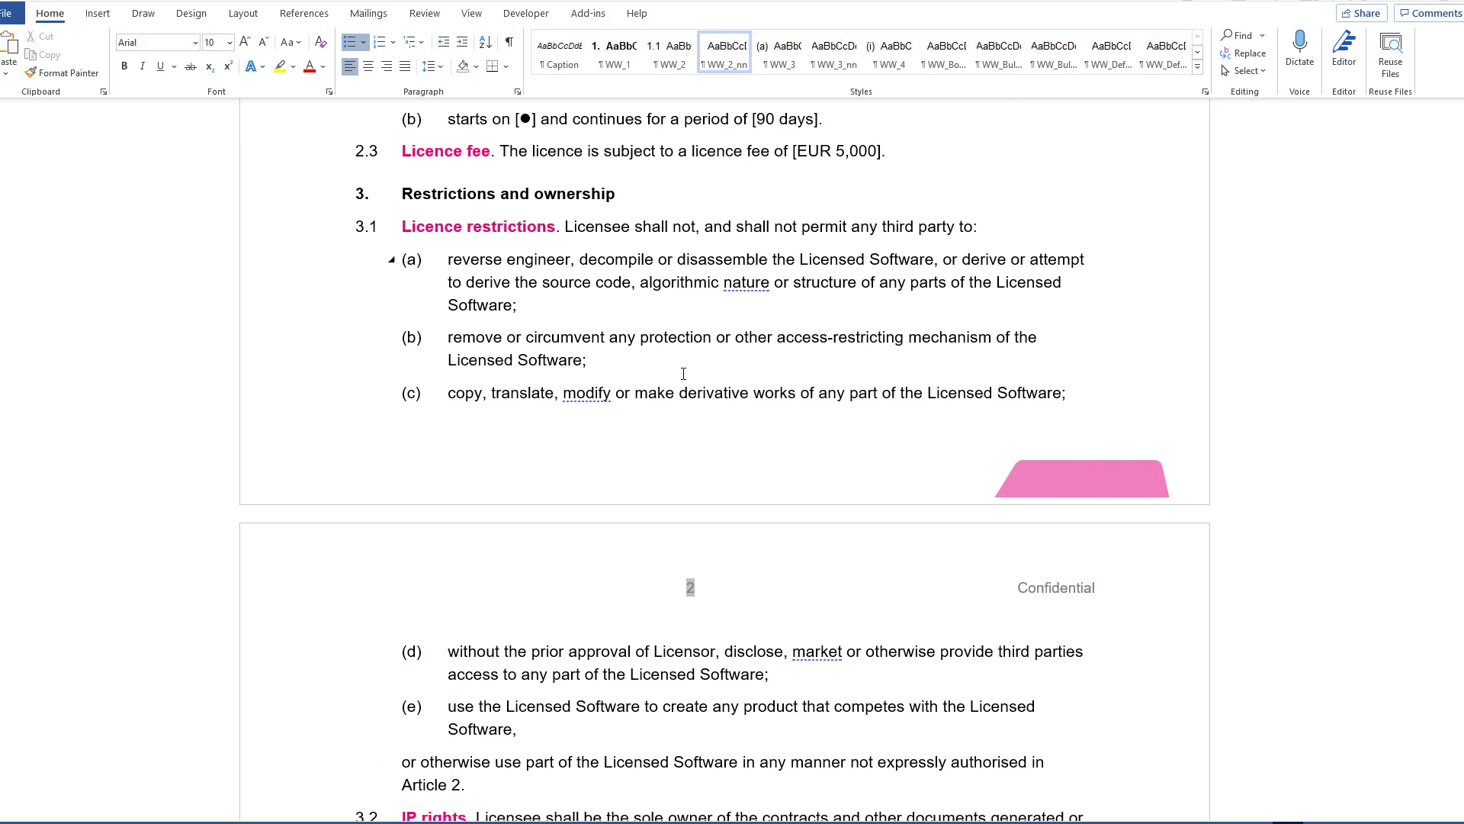
pyautogui.scroll(1, 683, 374)
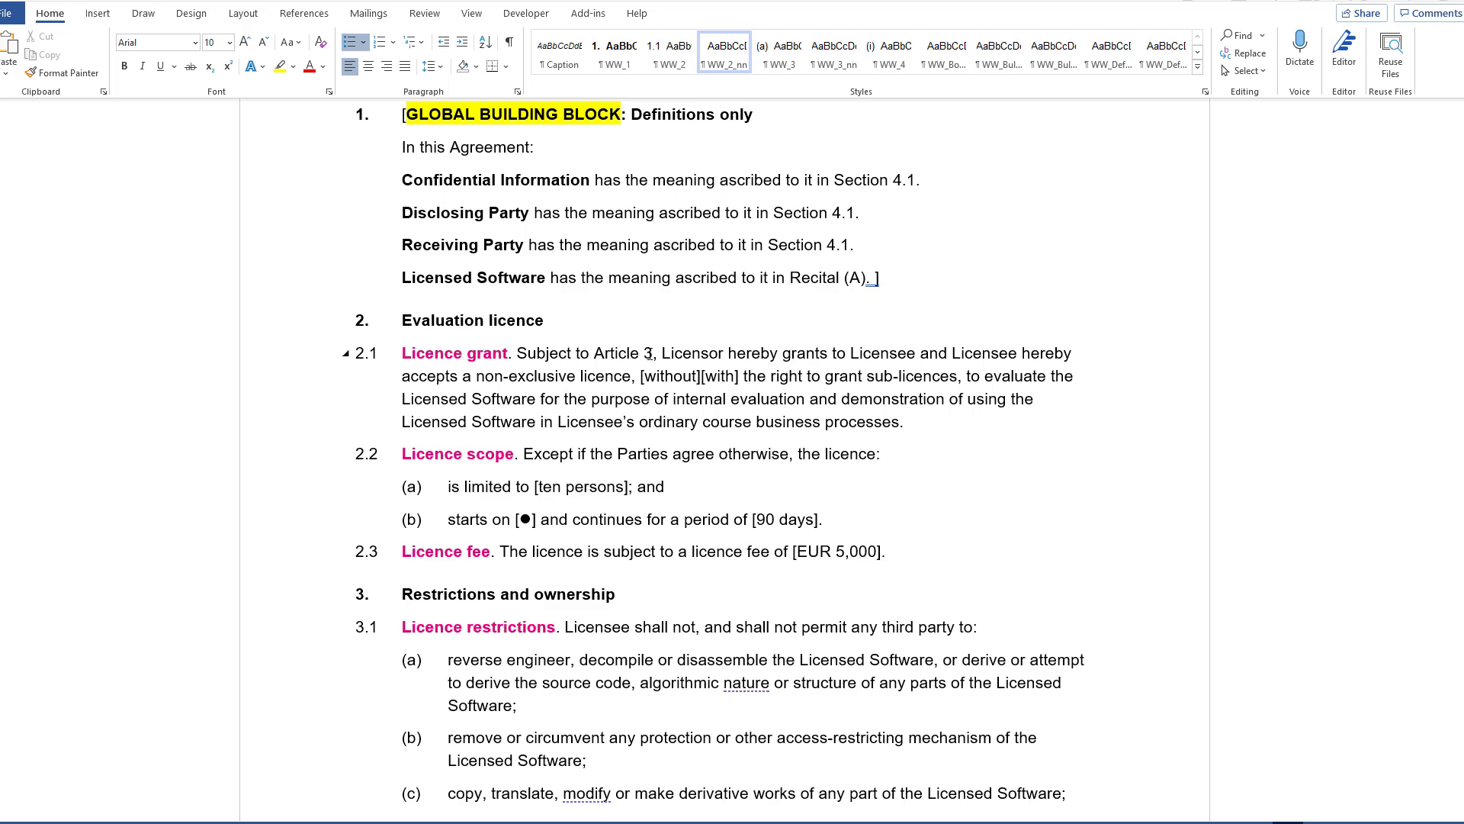
pyautogui.moveTo(606, 353); pyautogui.dragTo(654, 353)
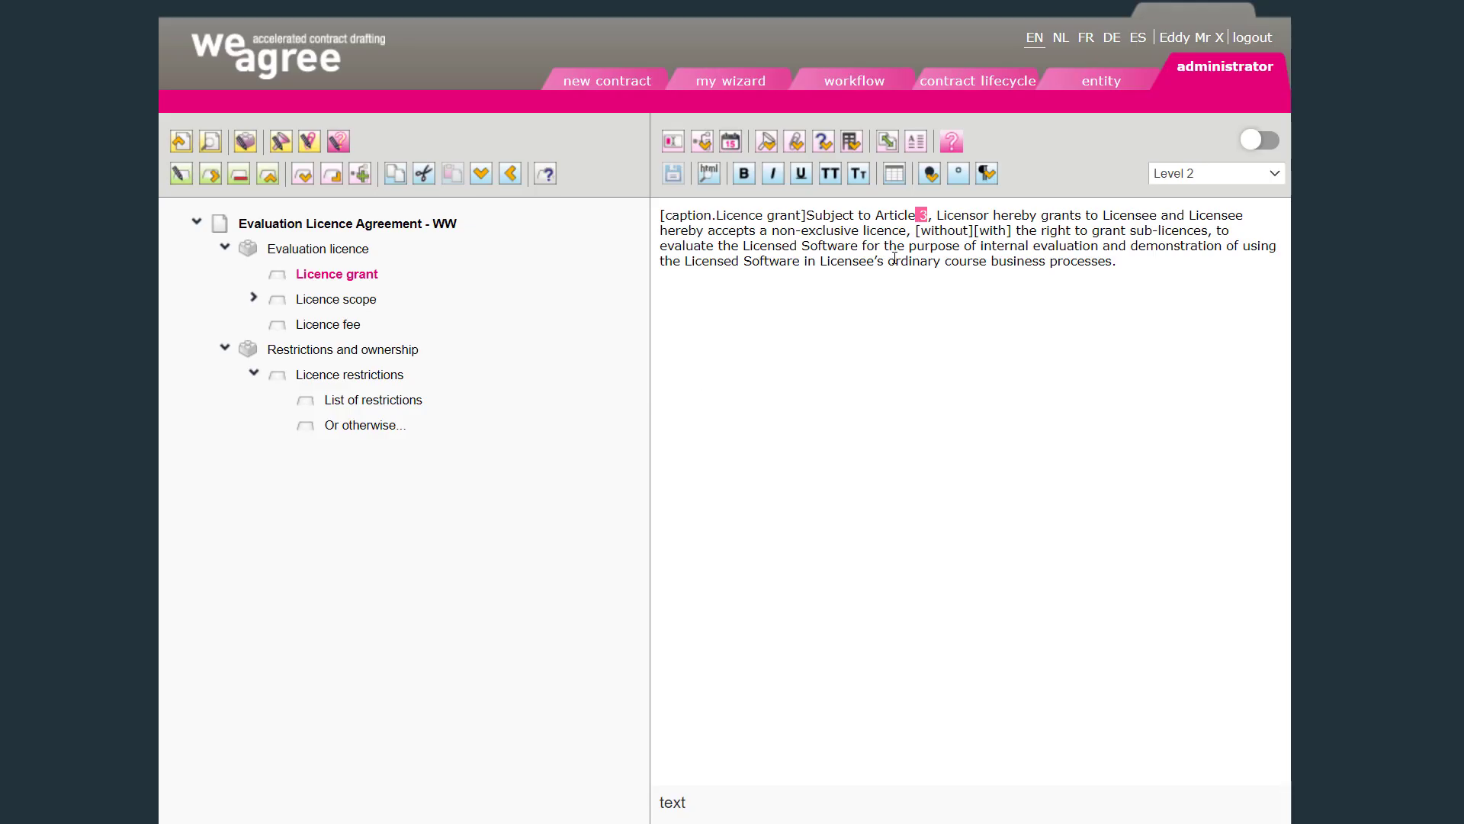
pyautogui.press('Delete')
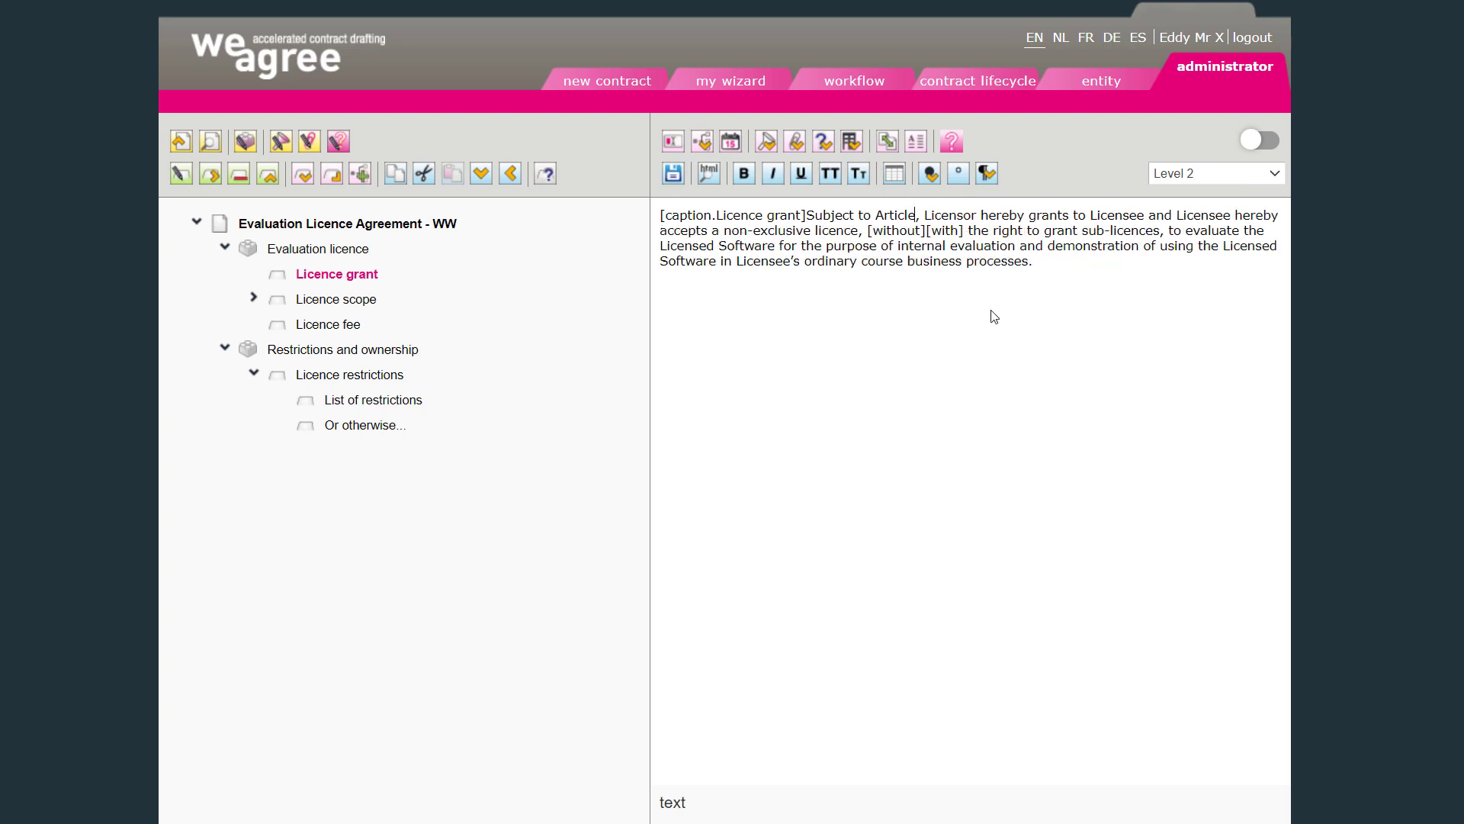
pyautogui.click(959, 174)
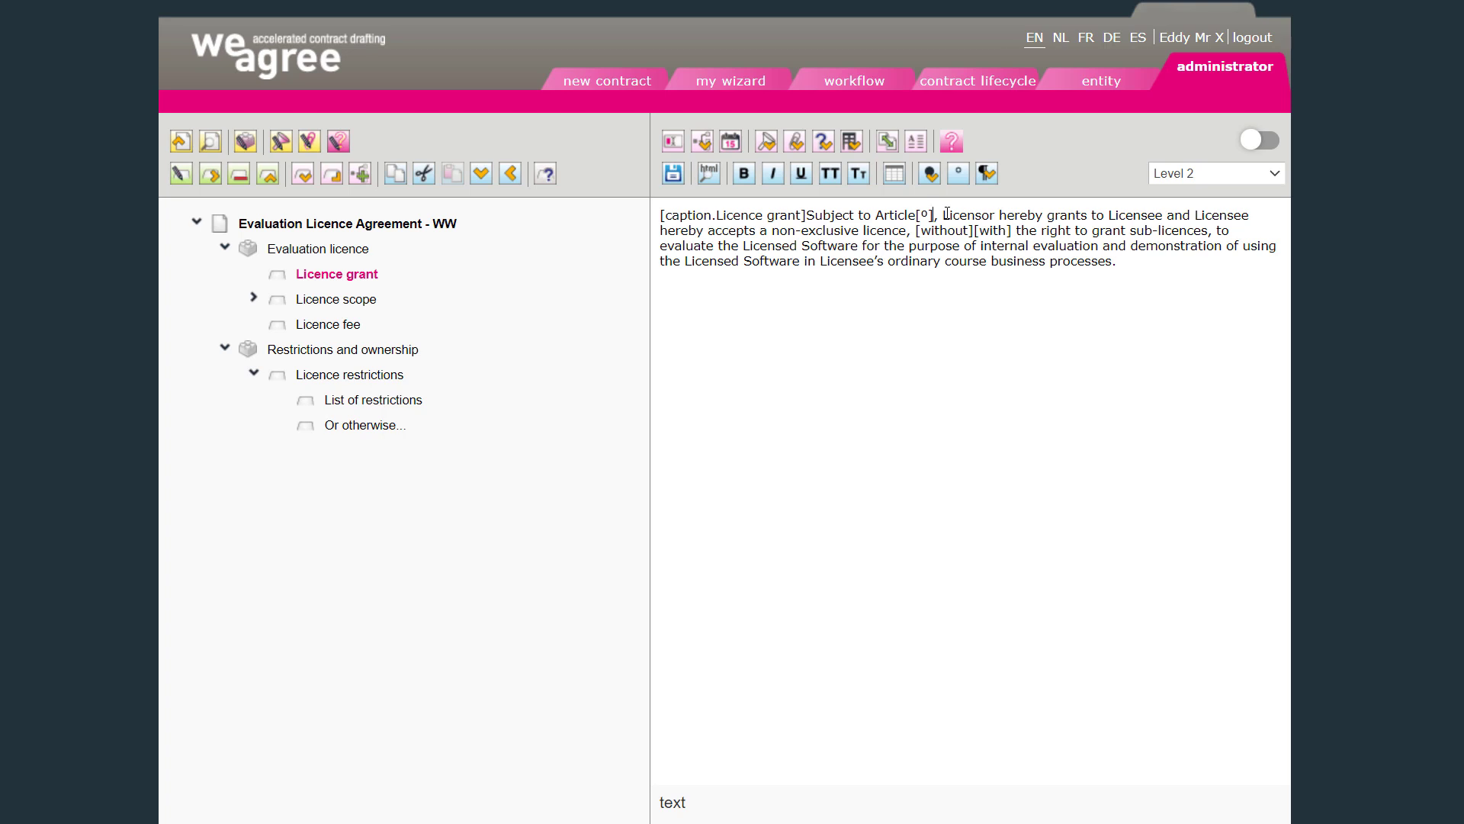
# Insert a cross-reference to Restrictions and ownership, with its paragraph number as it appears in the document, and save the Licence grant clause.
pyautogui.click(887, 142)
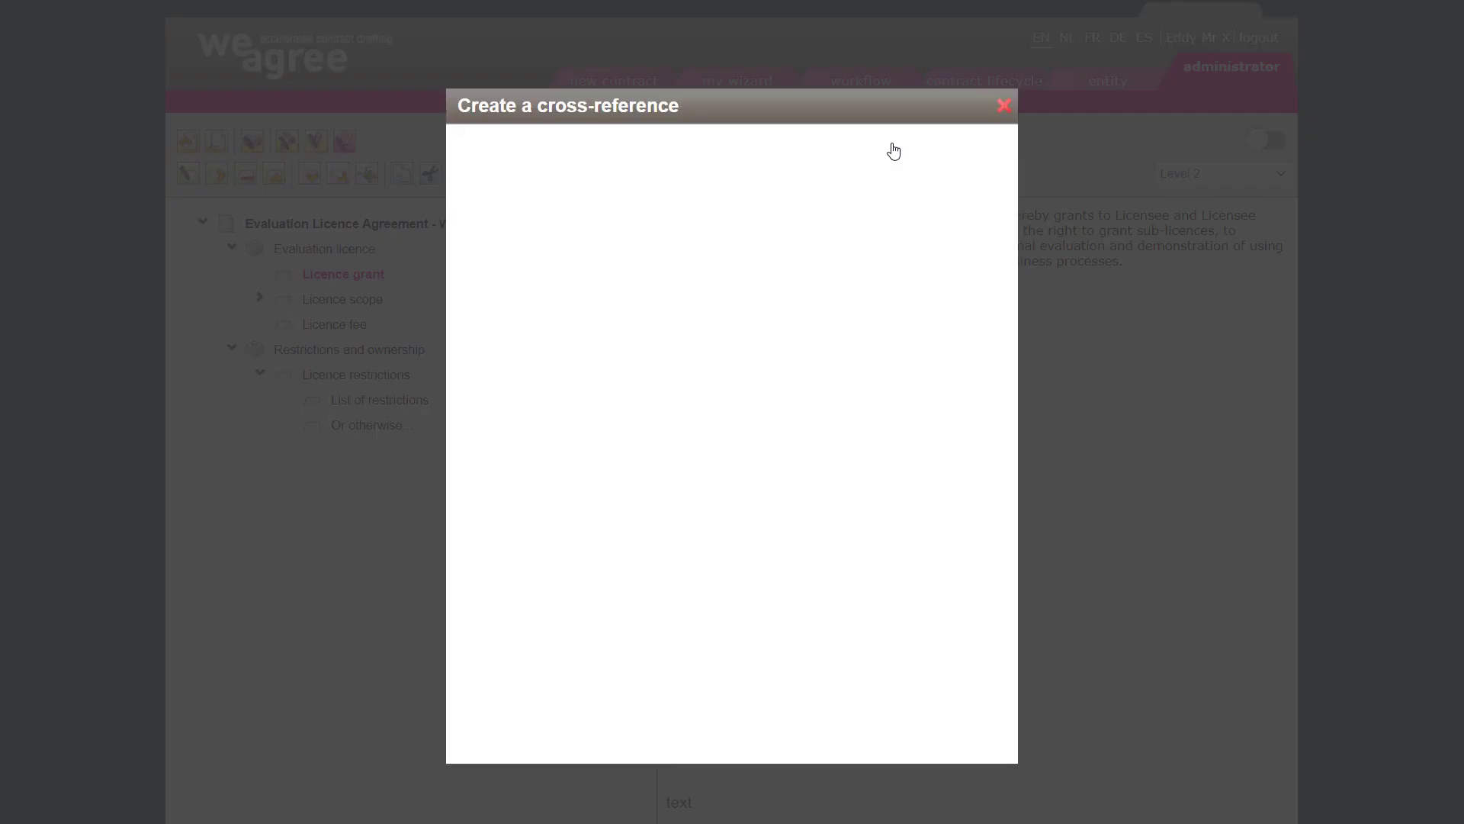
pyautogui.click(500, 214)
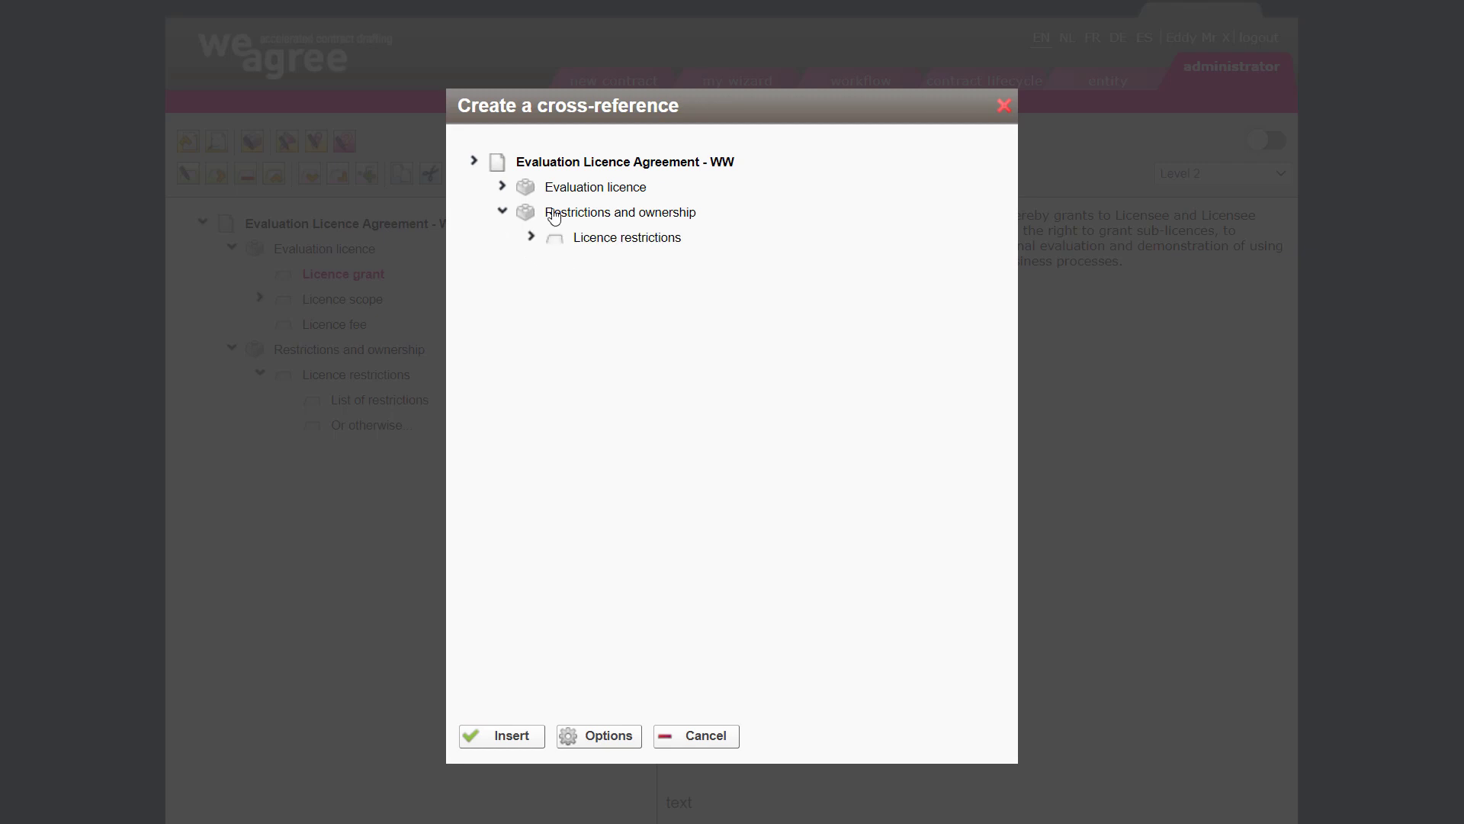
pyautogui.click(572, 219)
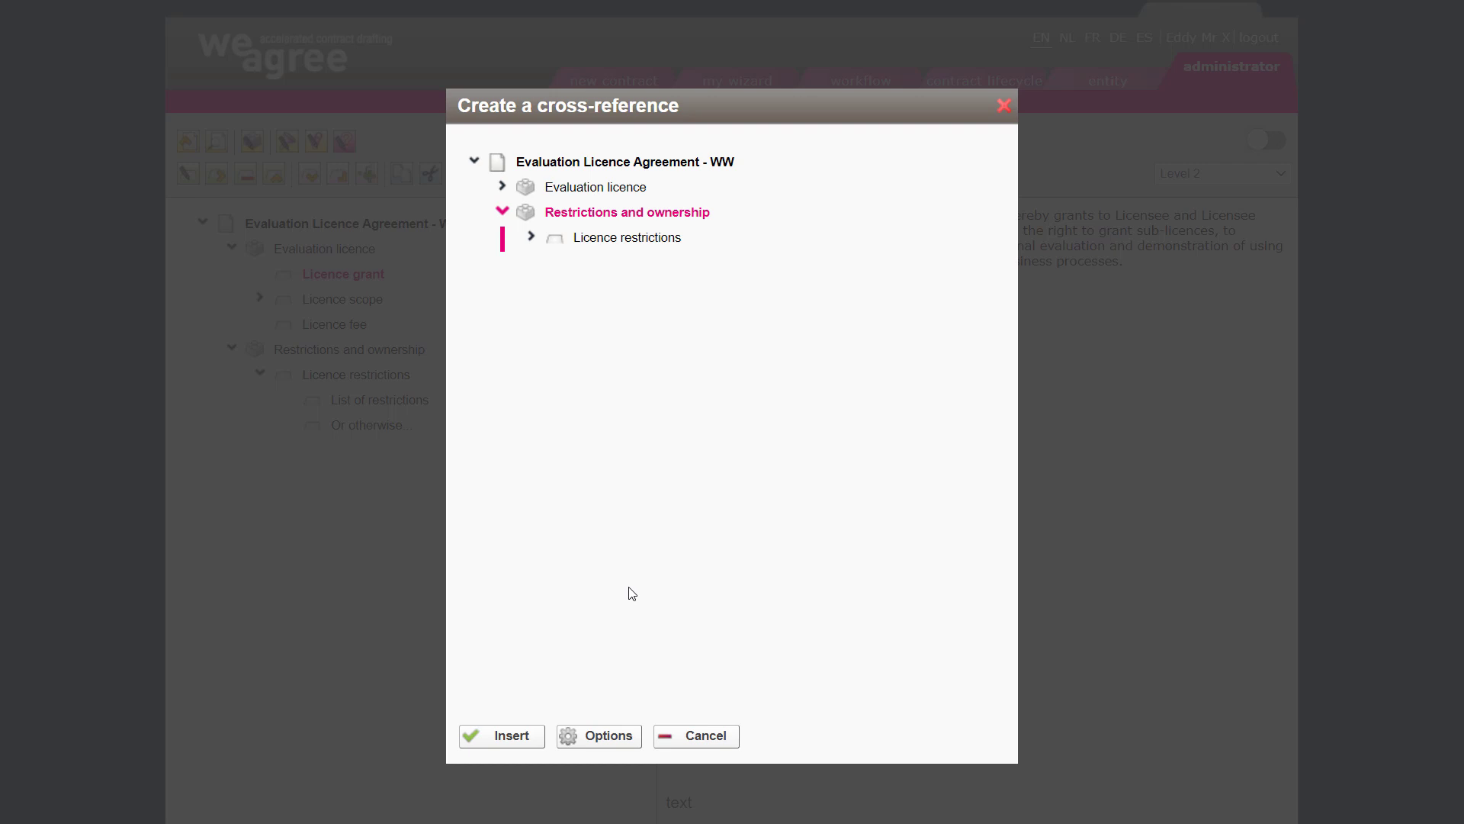
pyautogui.click(612, 746)
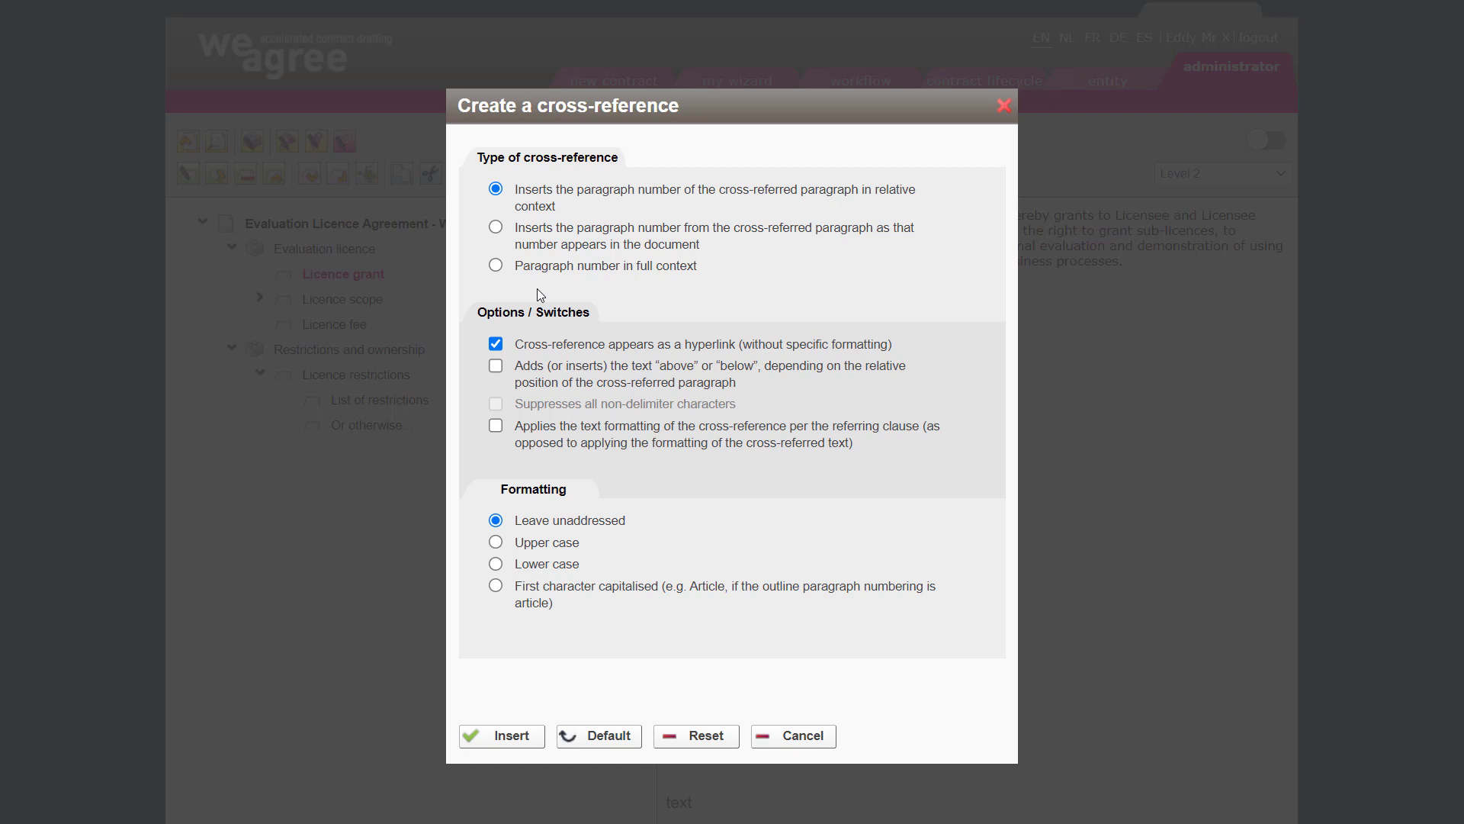
pyautogui.click(497, 228)
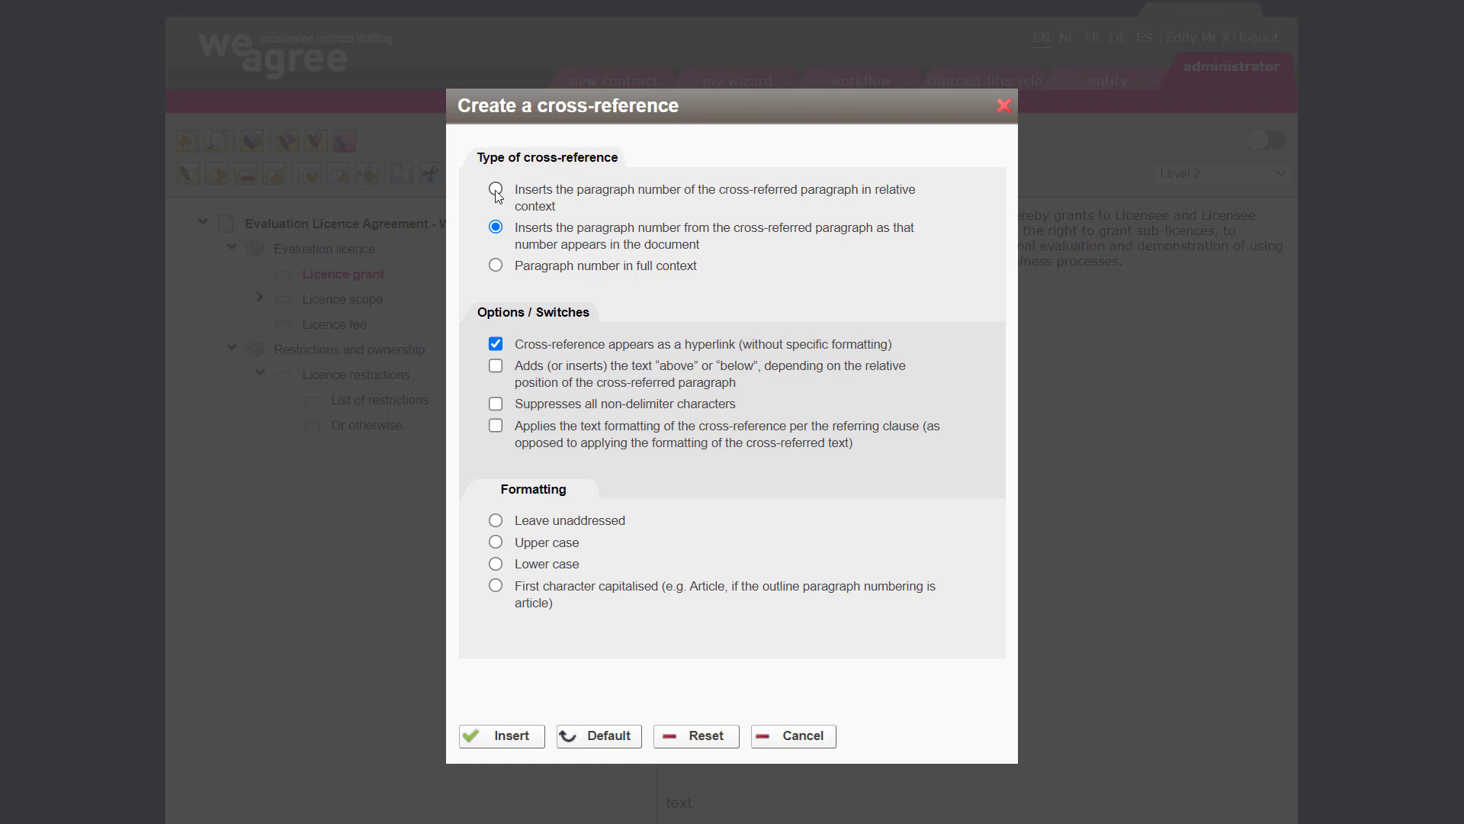
pyautogui.click(497, 191)
pyautogui.click(497, 228)
pyautogui.click(502, 736)
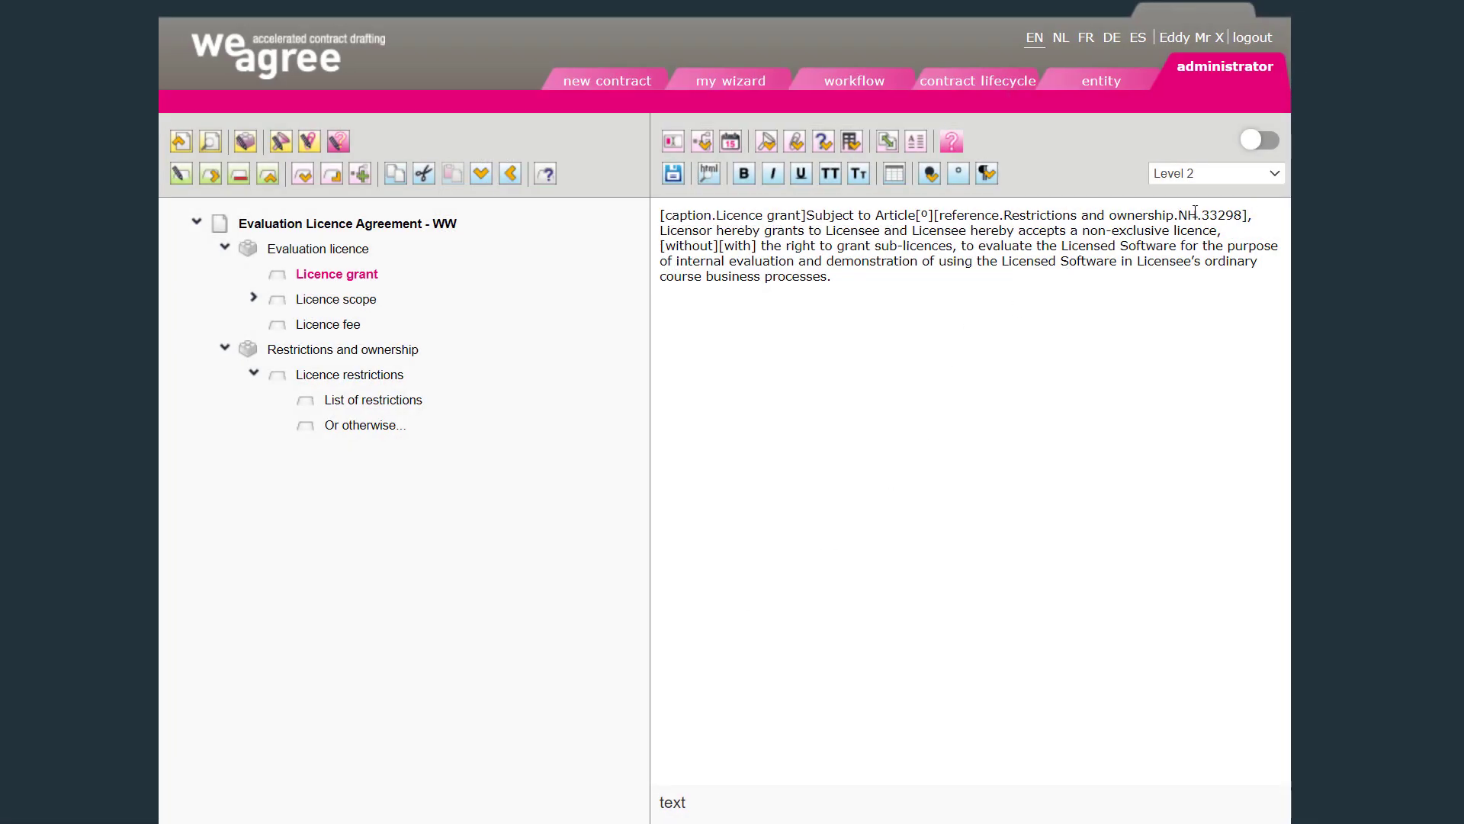
pyautogui.moveTo(1178, 216)
pyautogui.mouseDown()
pyautogui.moveTo(1197, 220)
pyautogui.moveTo(1180, 221)
pyautogui.mouseUp()
pyautogui.click(1190, 220)
pyautogui.click(671, 177)
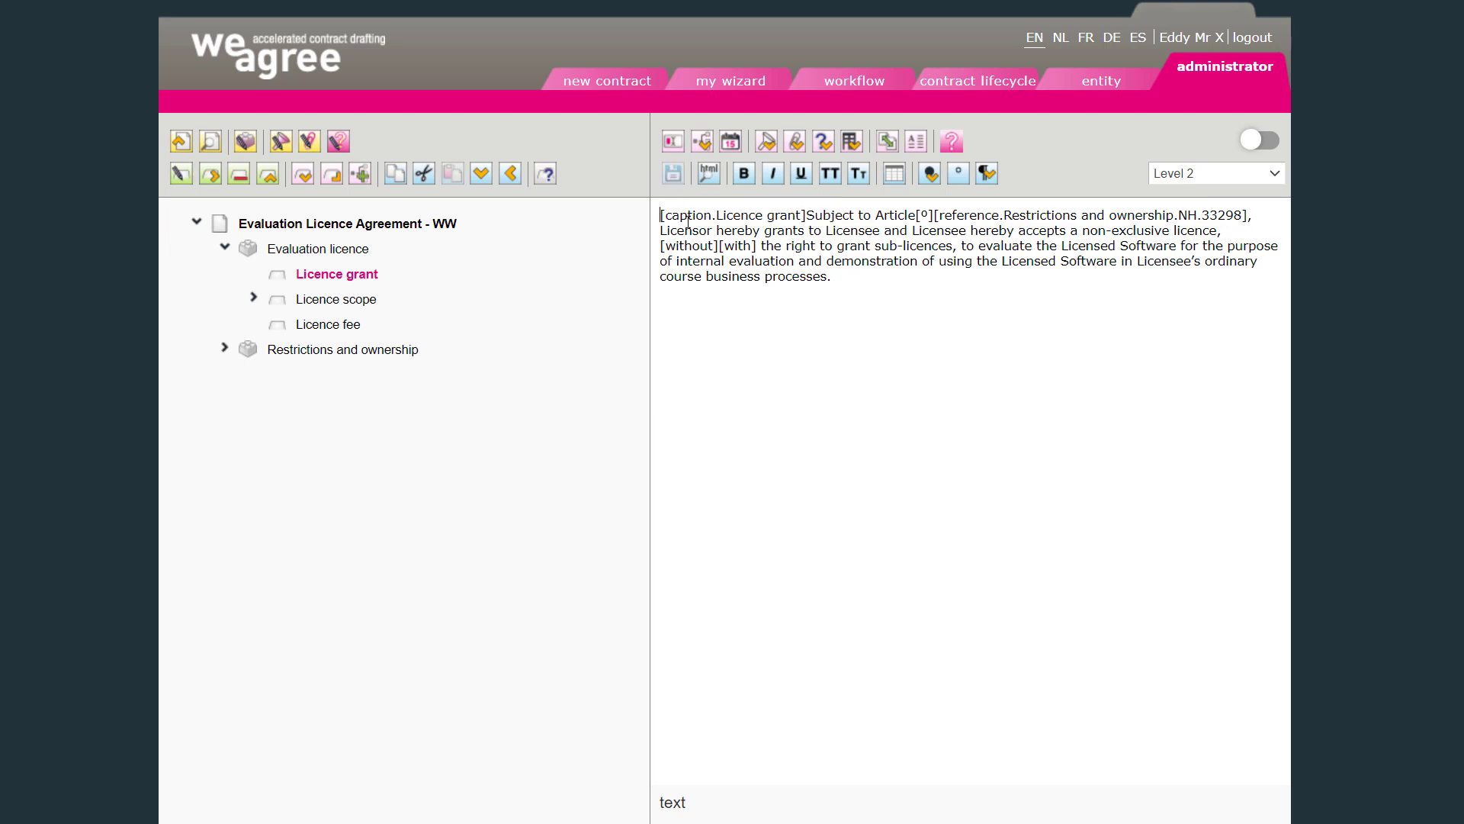